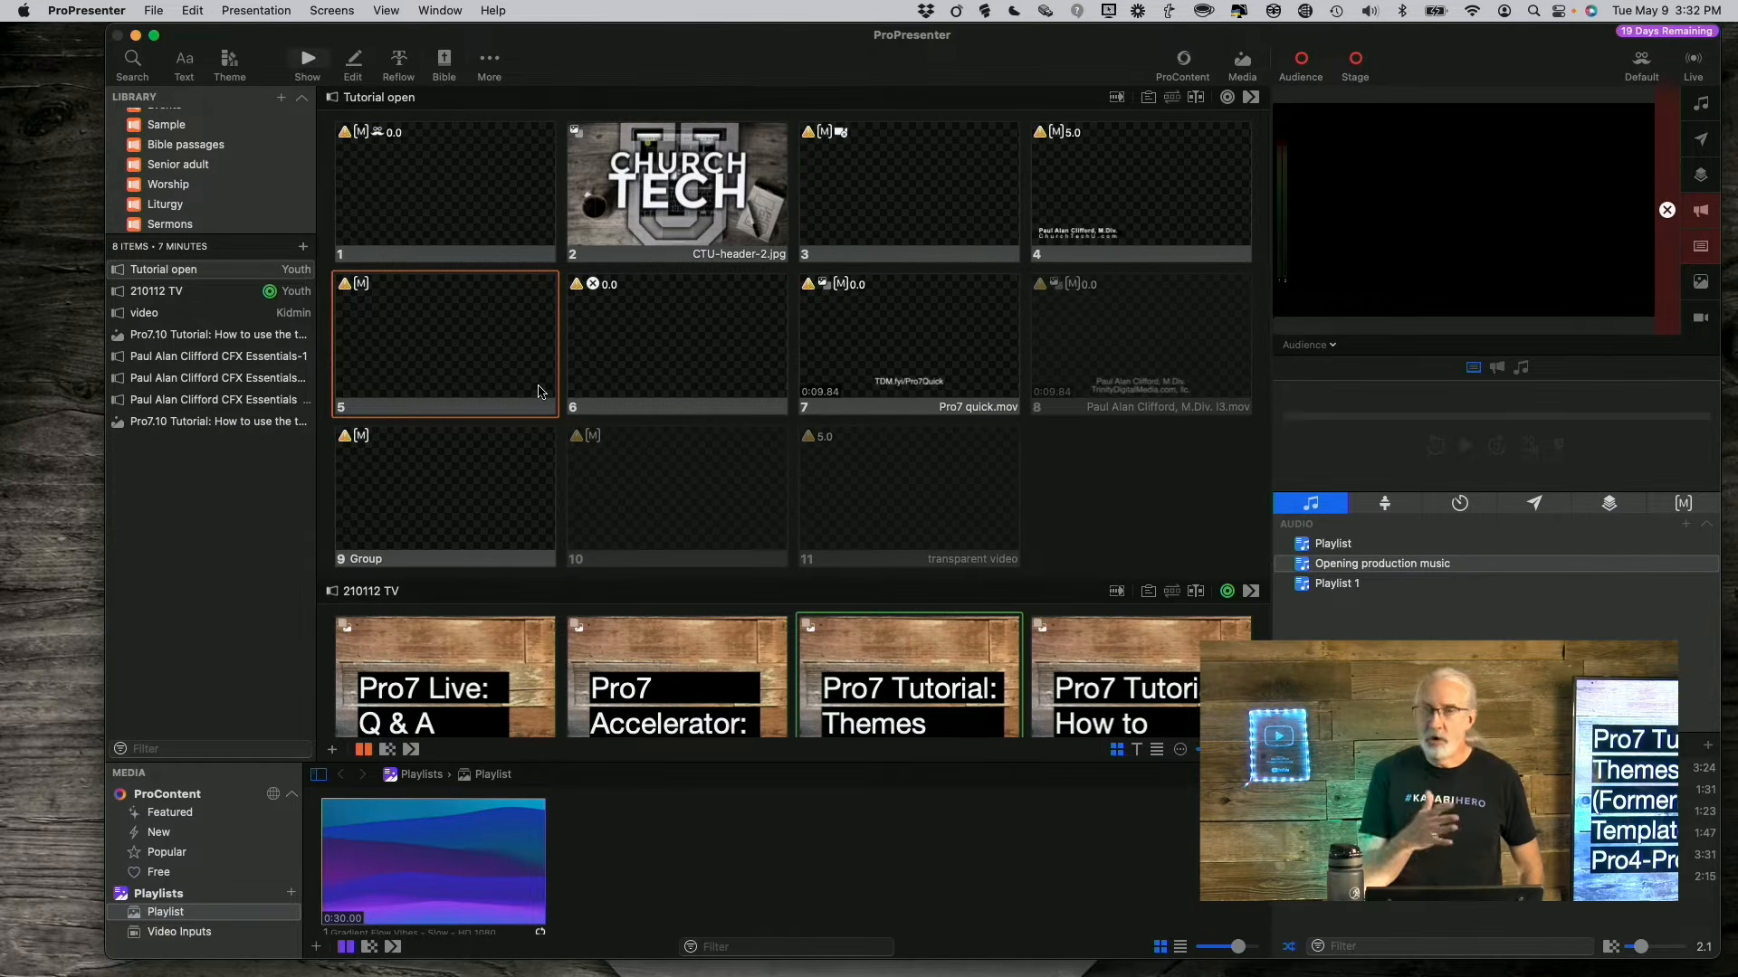
- Open the Theme Editor and add a new slide to the Basic lower third theme
click(493, 64)
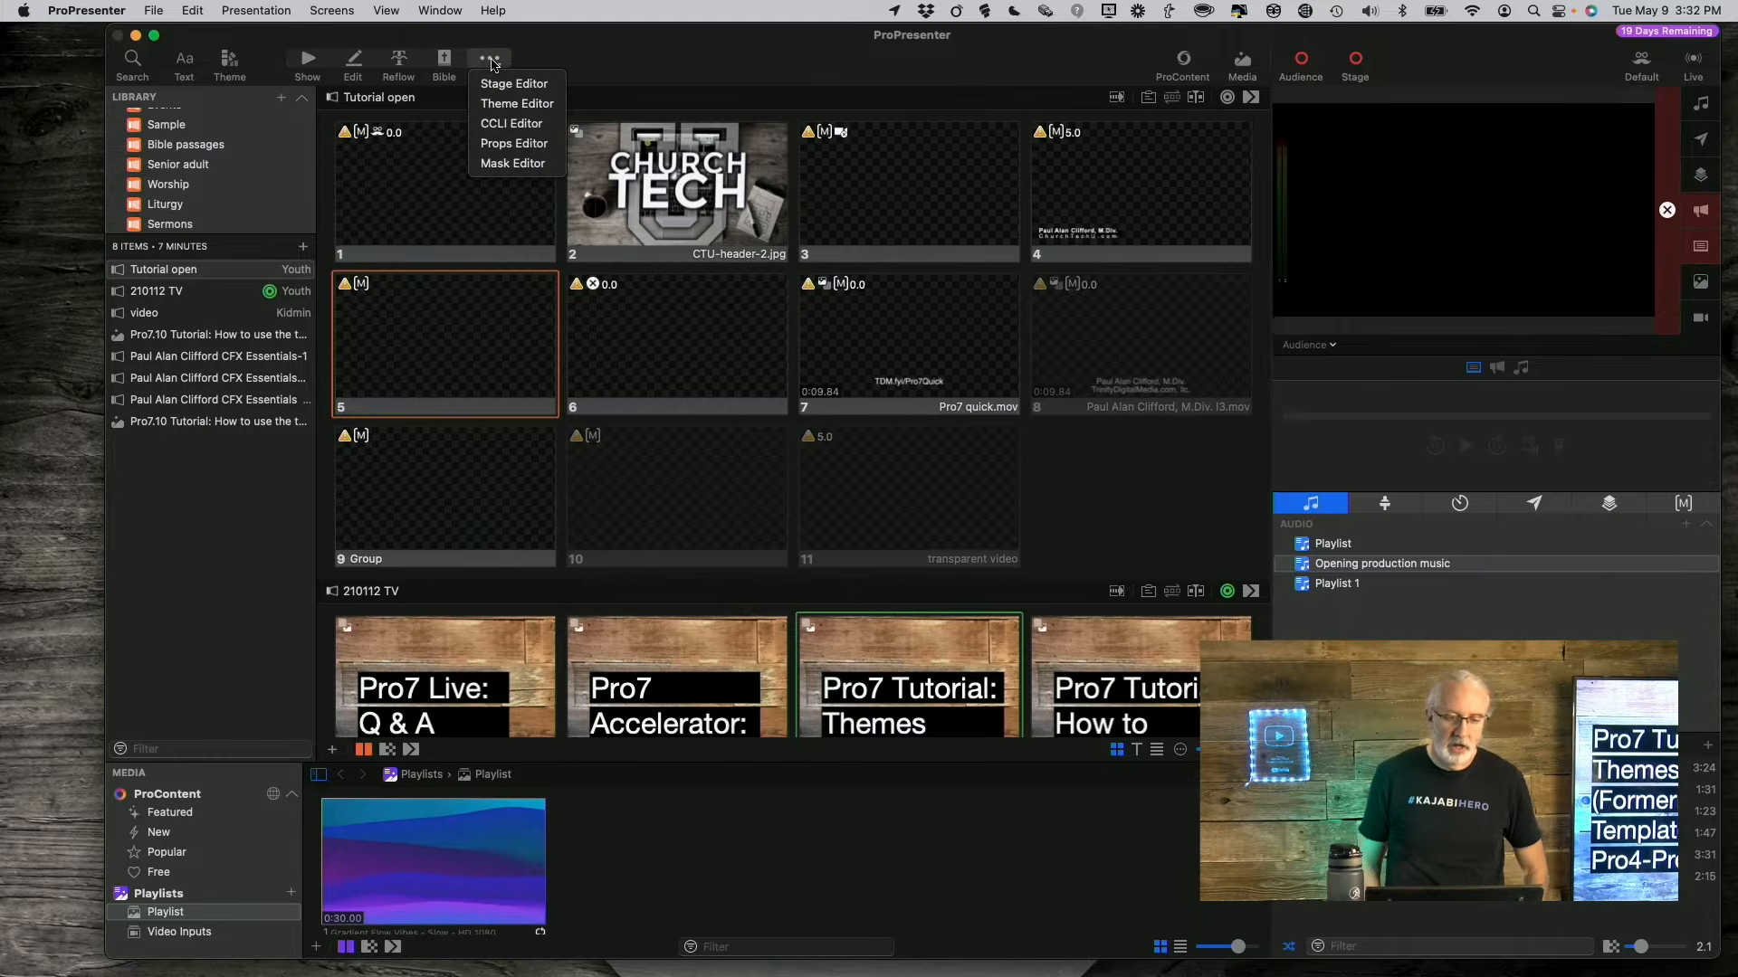
click(504, 105)
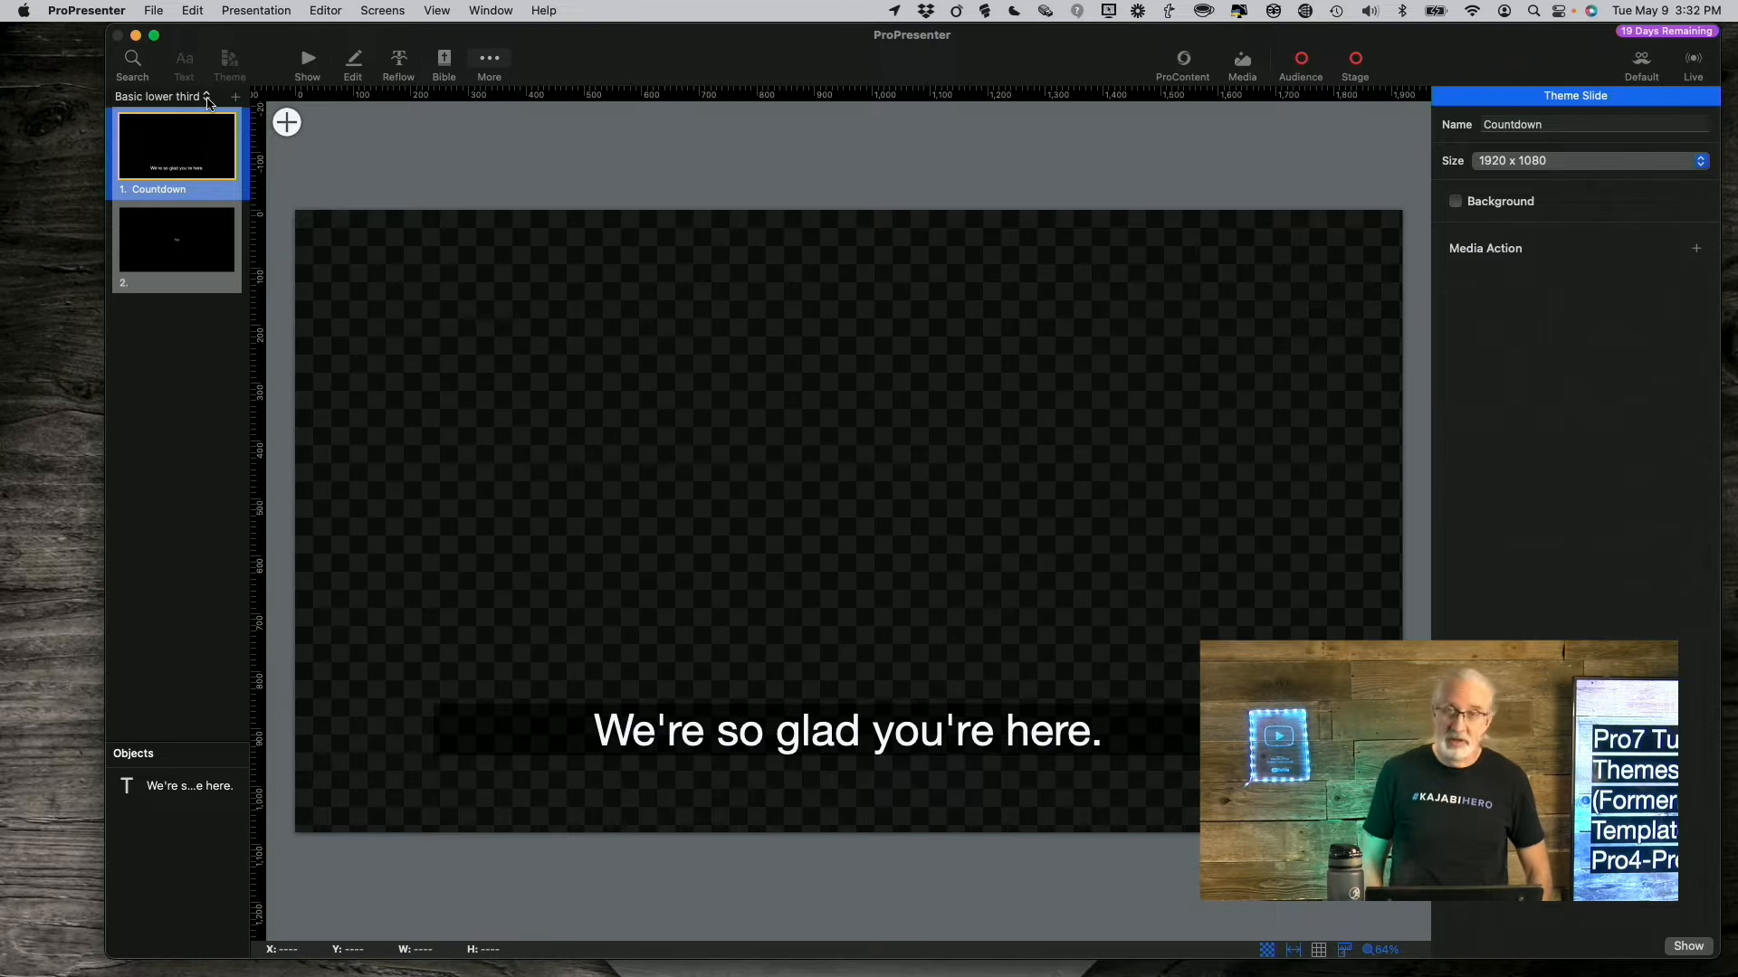
click(237, 98)
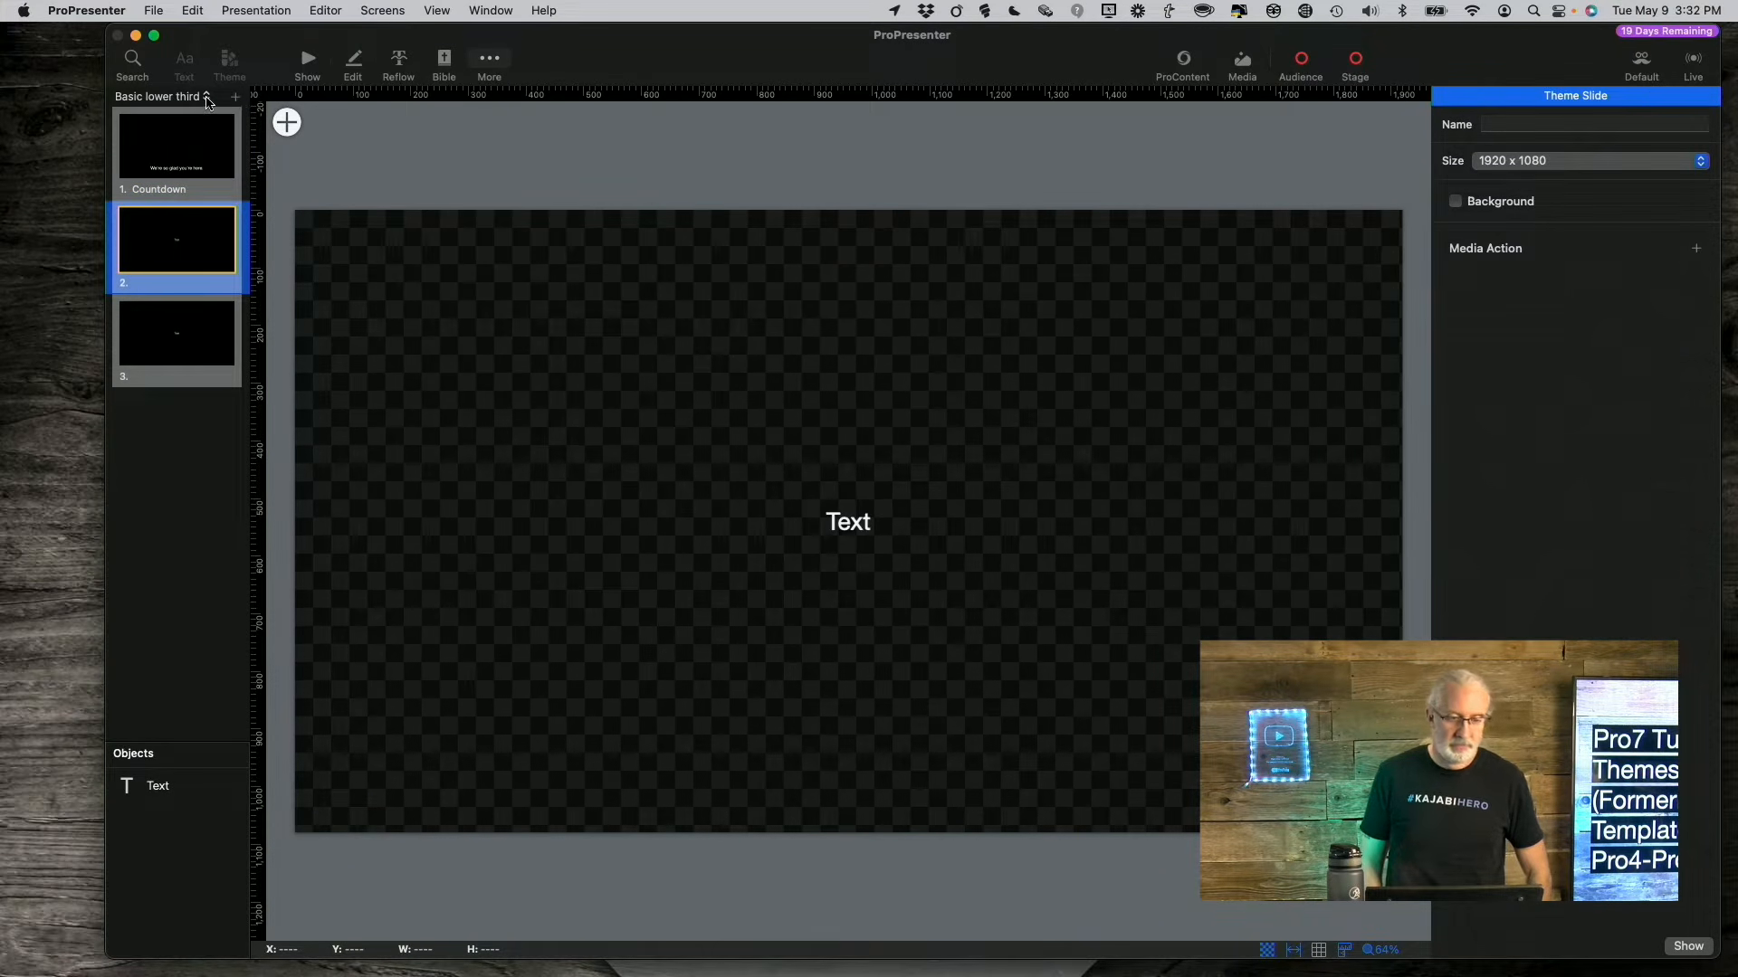
- Create a new theme and save it as 123456767
click(203, 98)
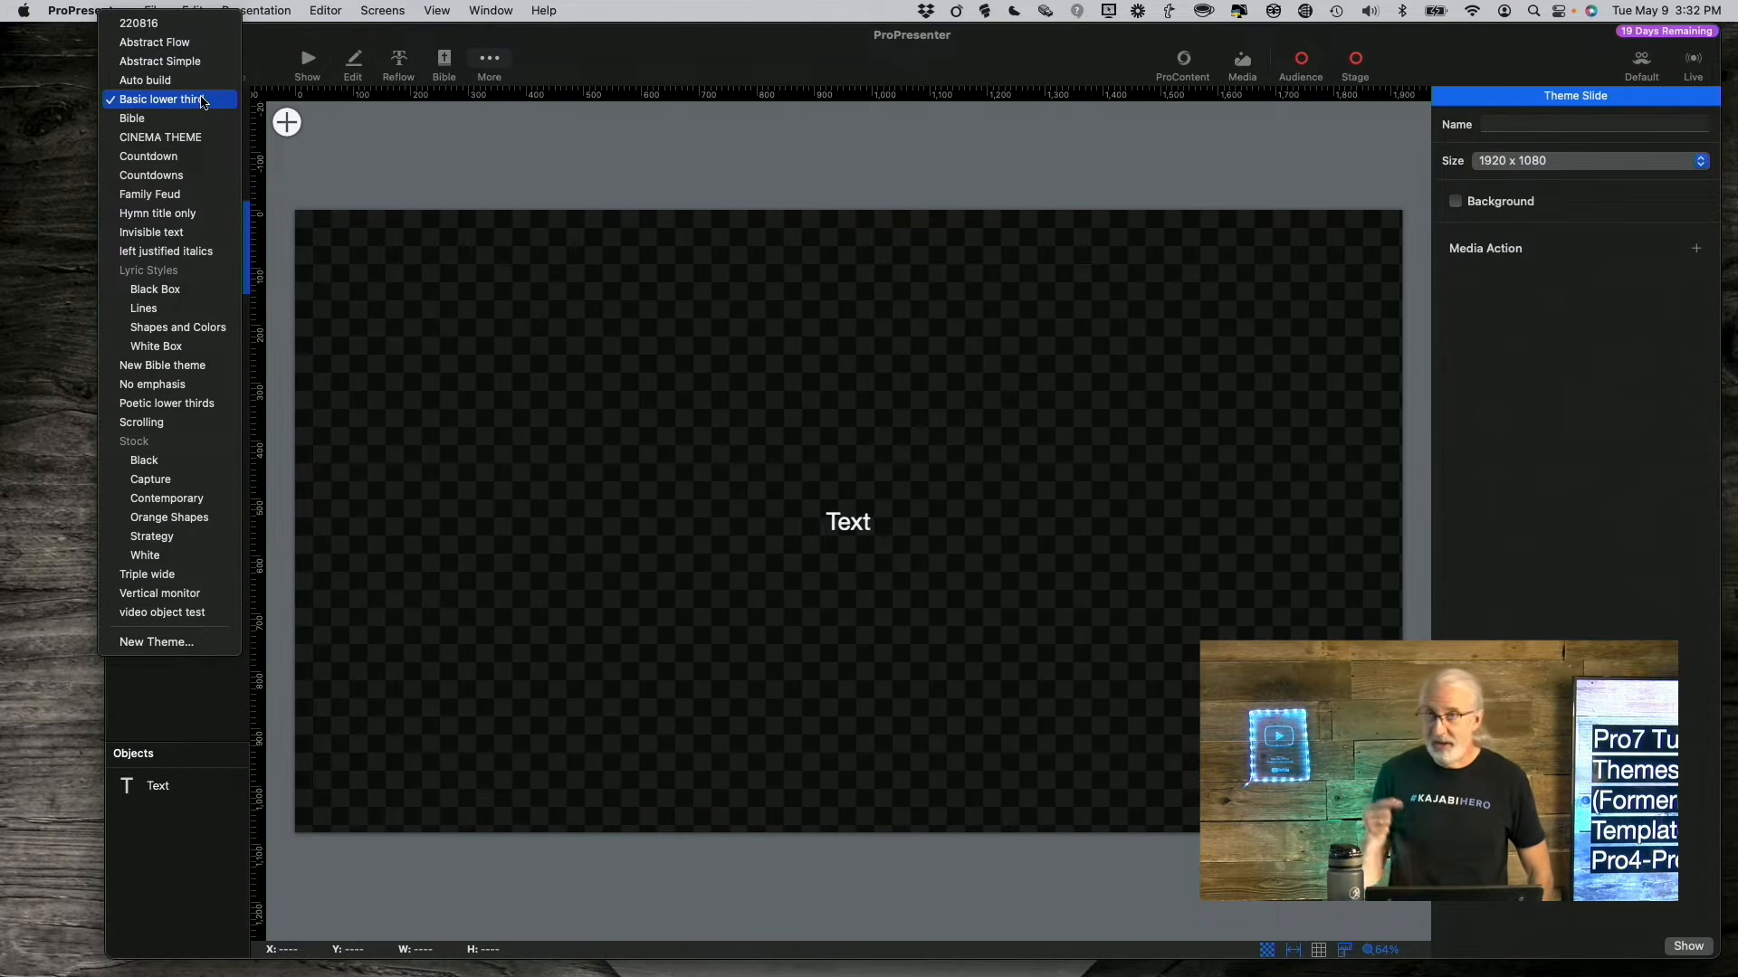
click(214, 647)
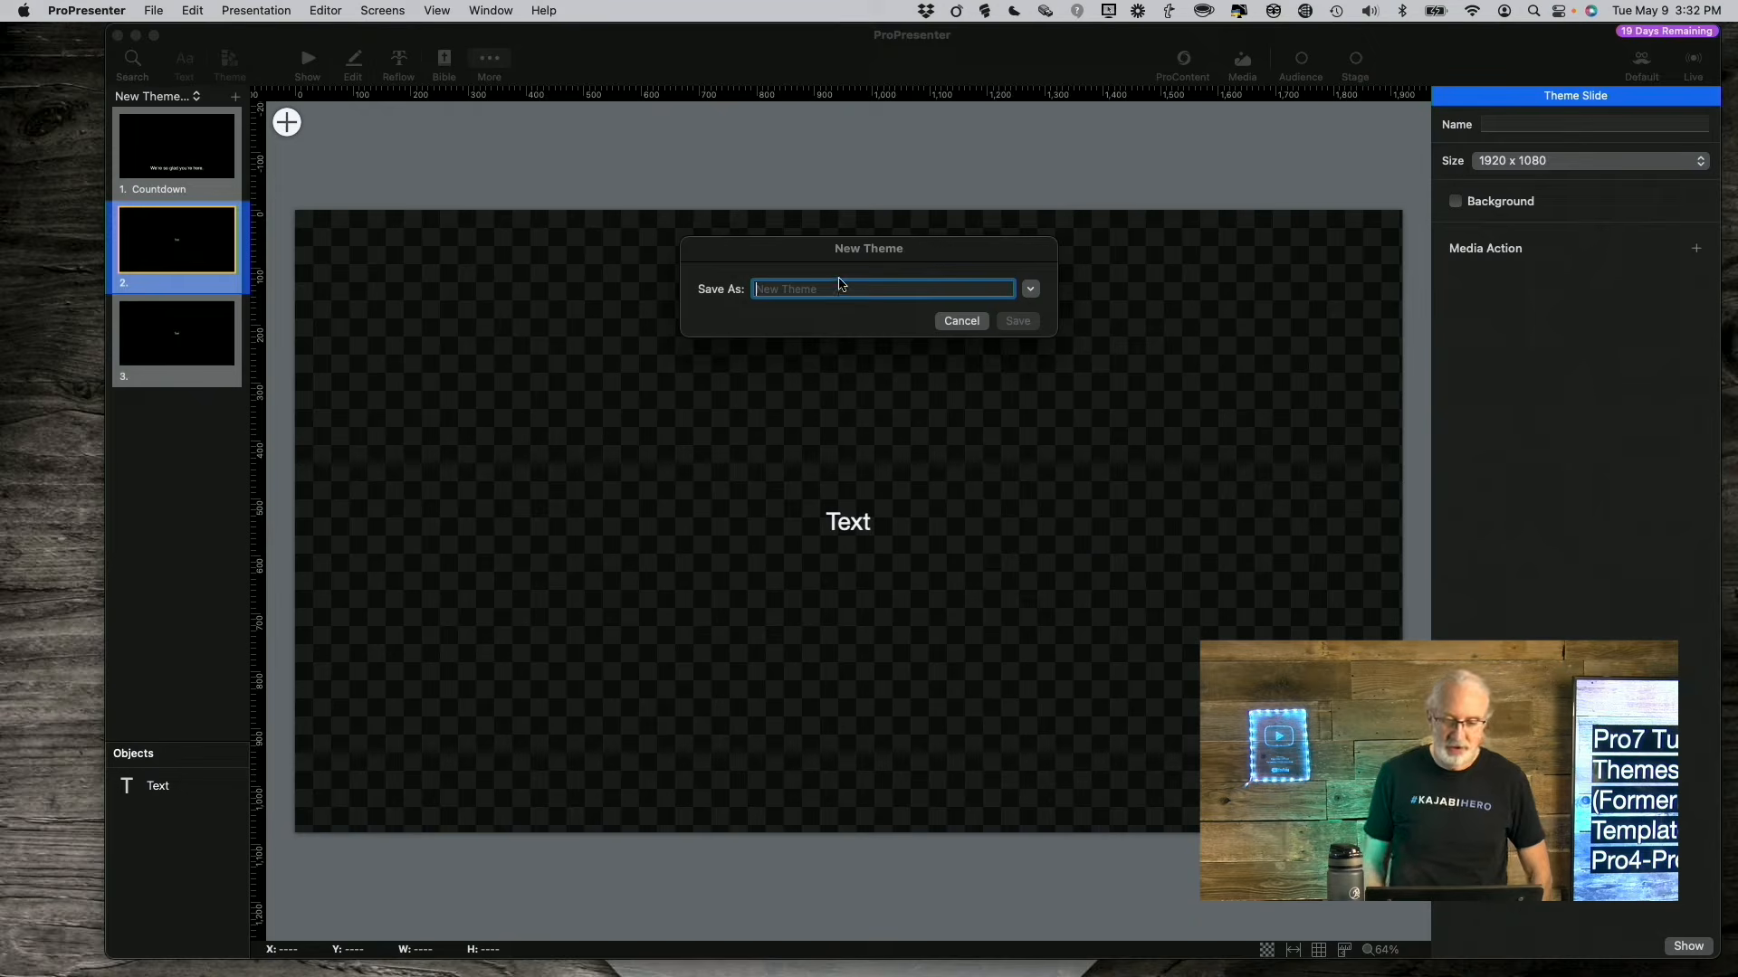
text(123456767)
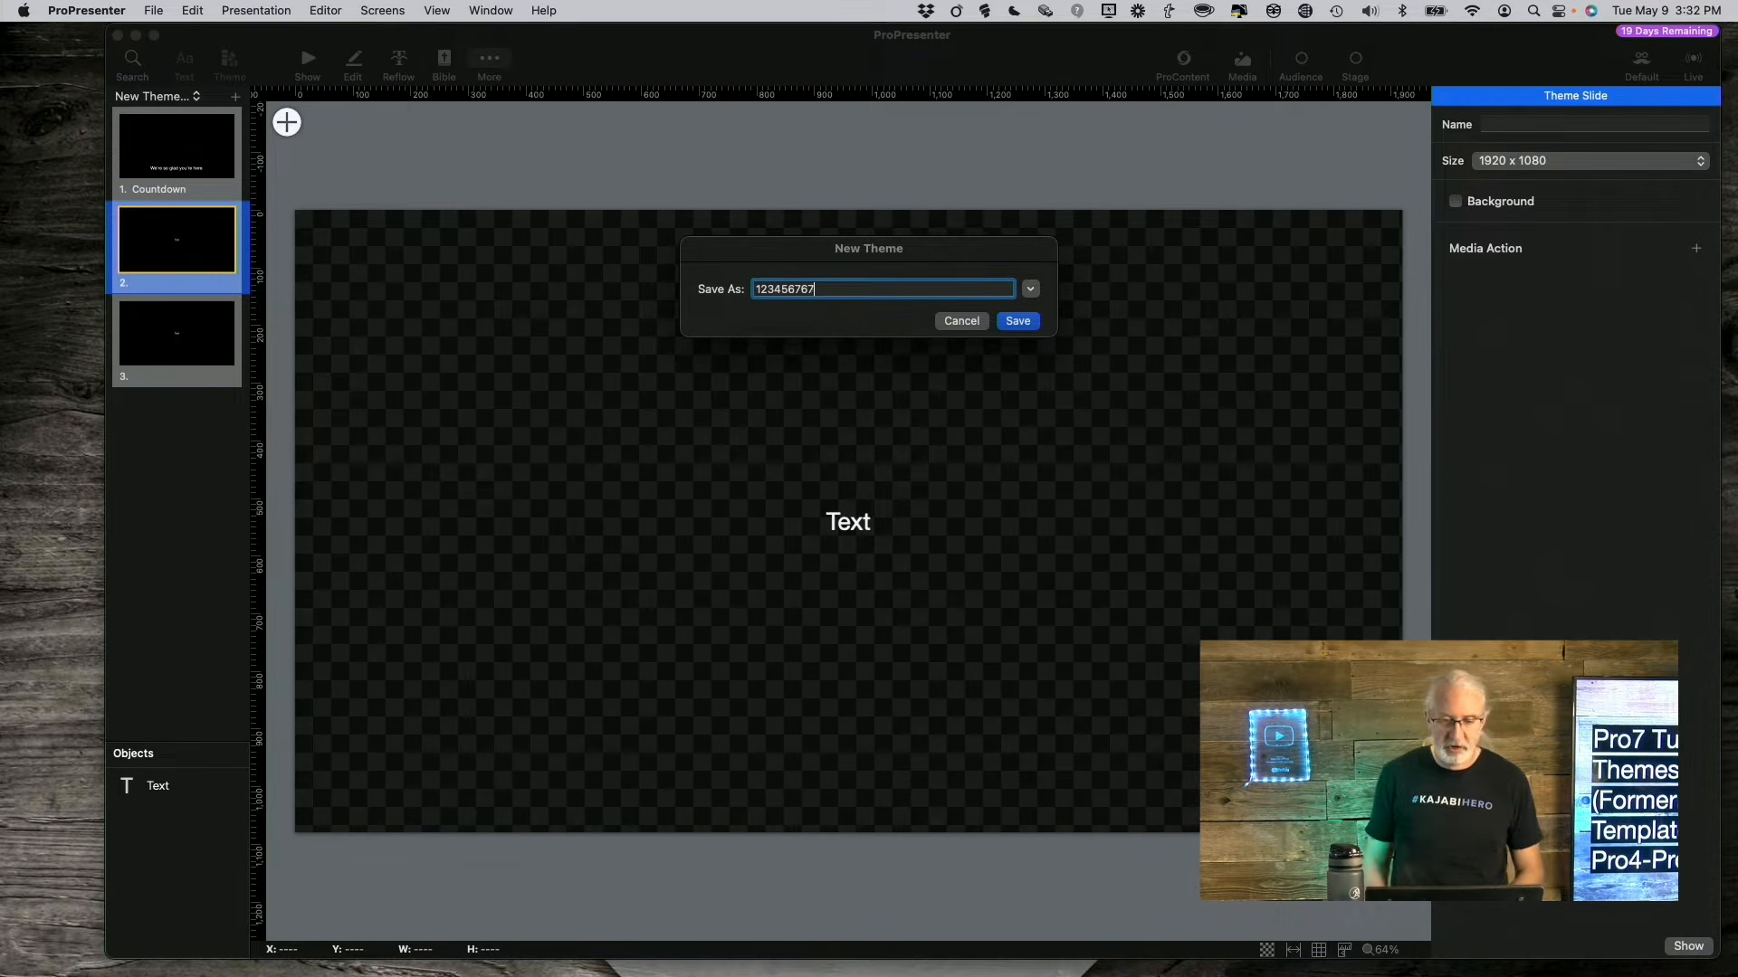
click(1012, 323)
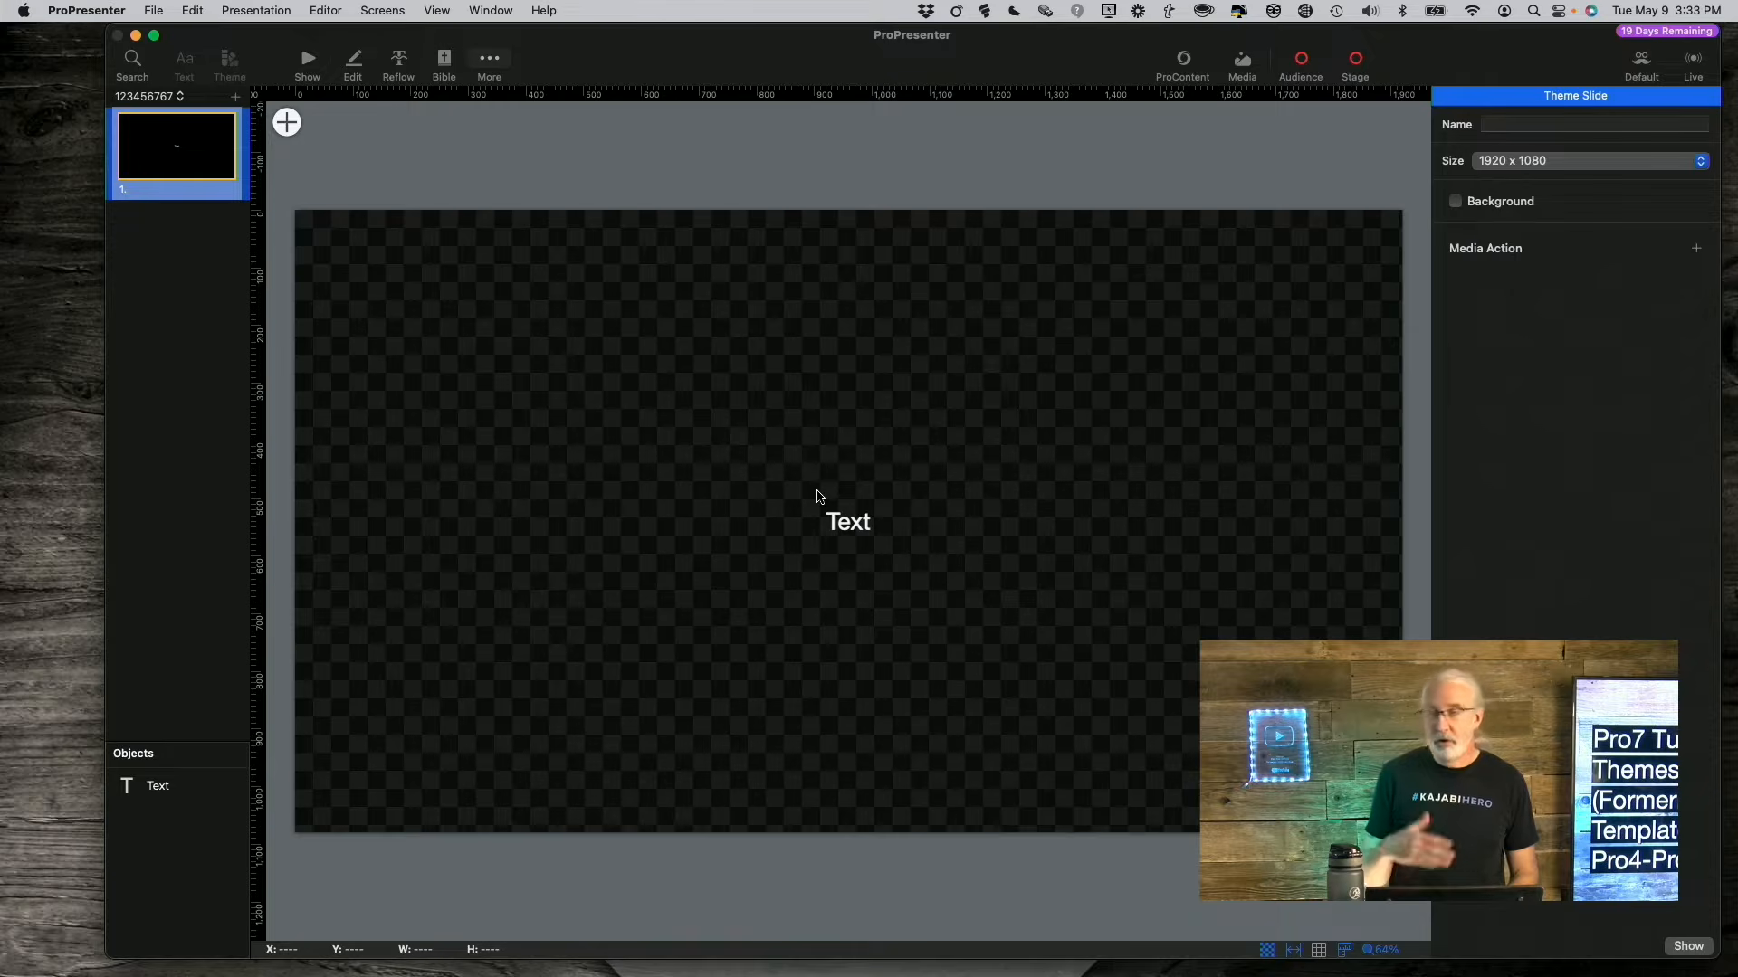
- Shrink the text box from its upper edge to a lower-third area about 1620 wide and 233 high
click(857, 526)
scroll(833, 507, up, 1)
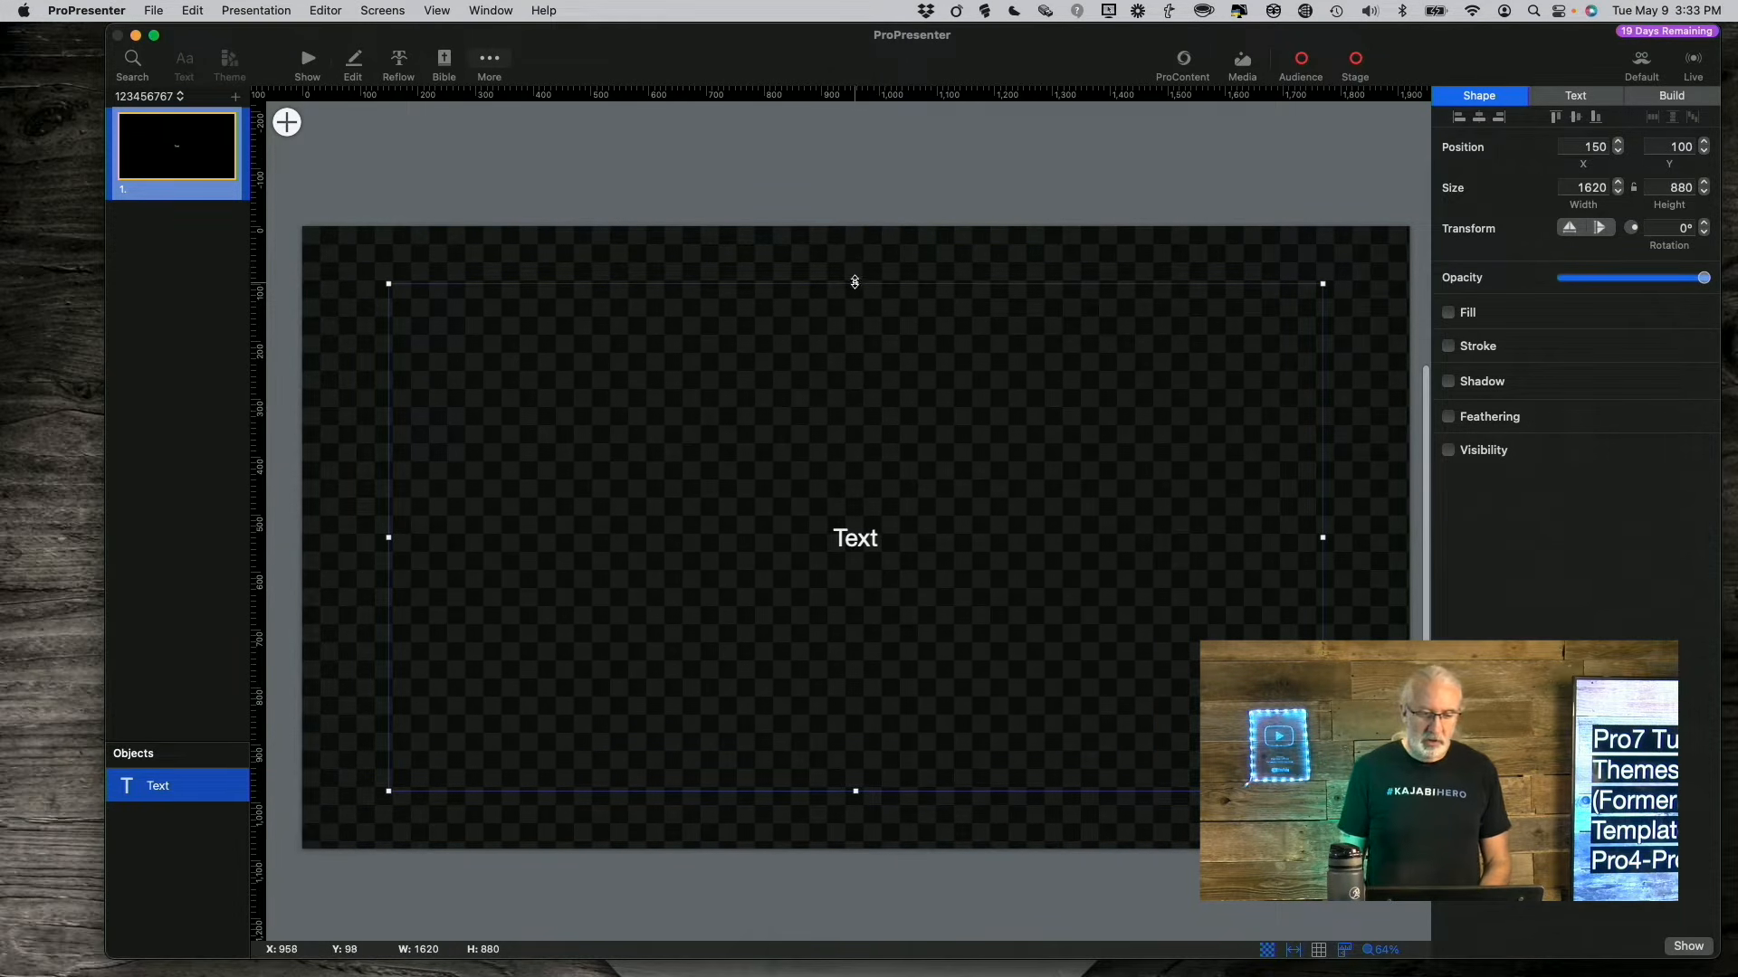
drag(855, 285, 865, 658)
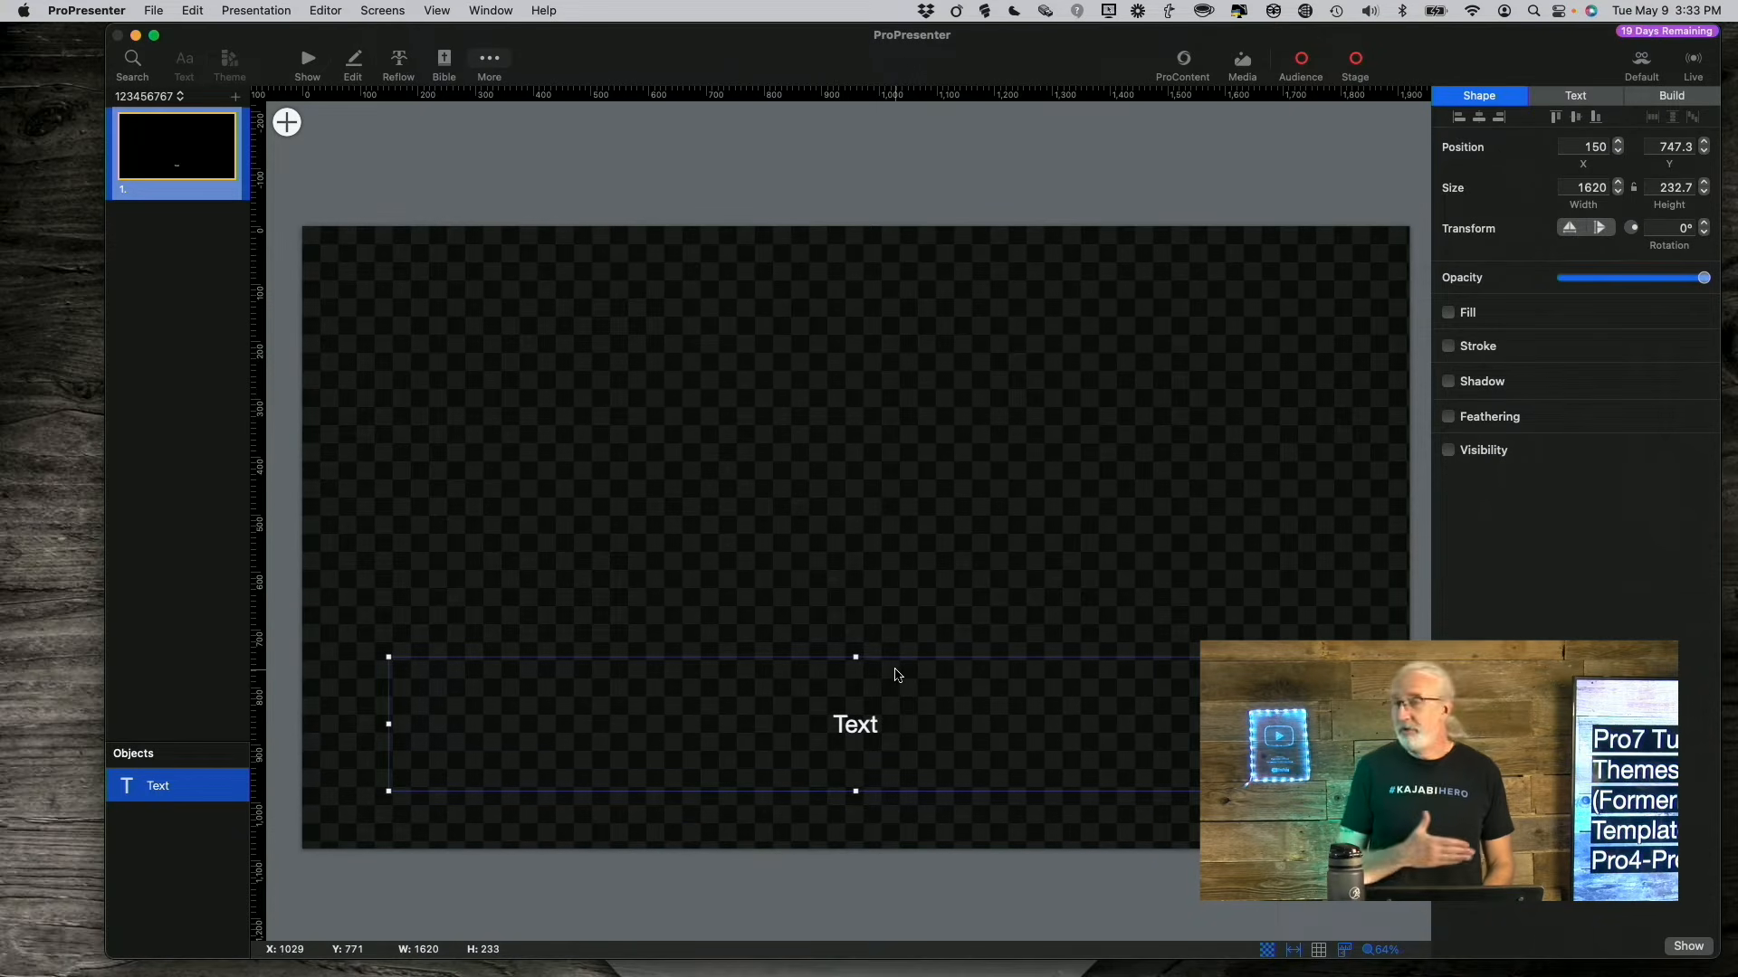
- Replace the placeholder text with "a;dflkjafd;lfads" and set its font size to 116
double_click(880, 724)
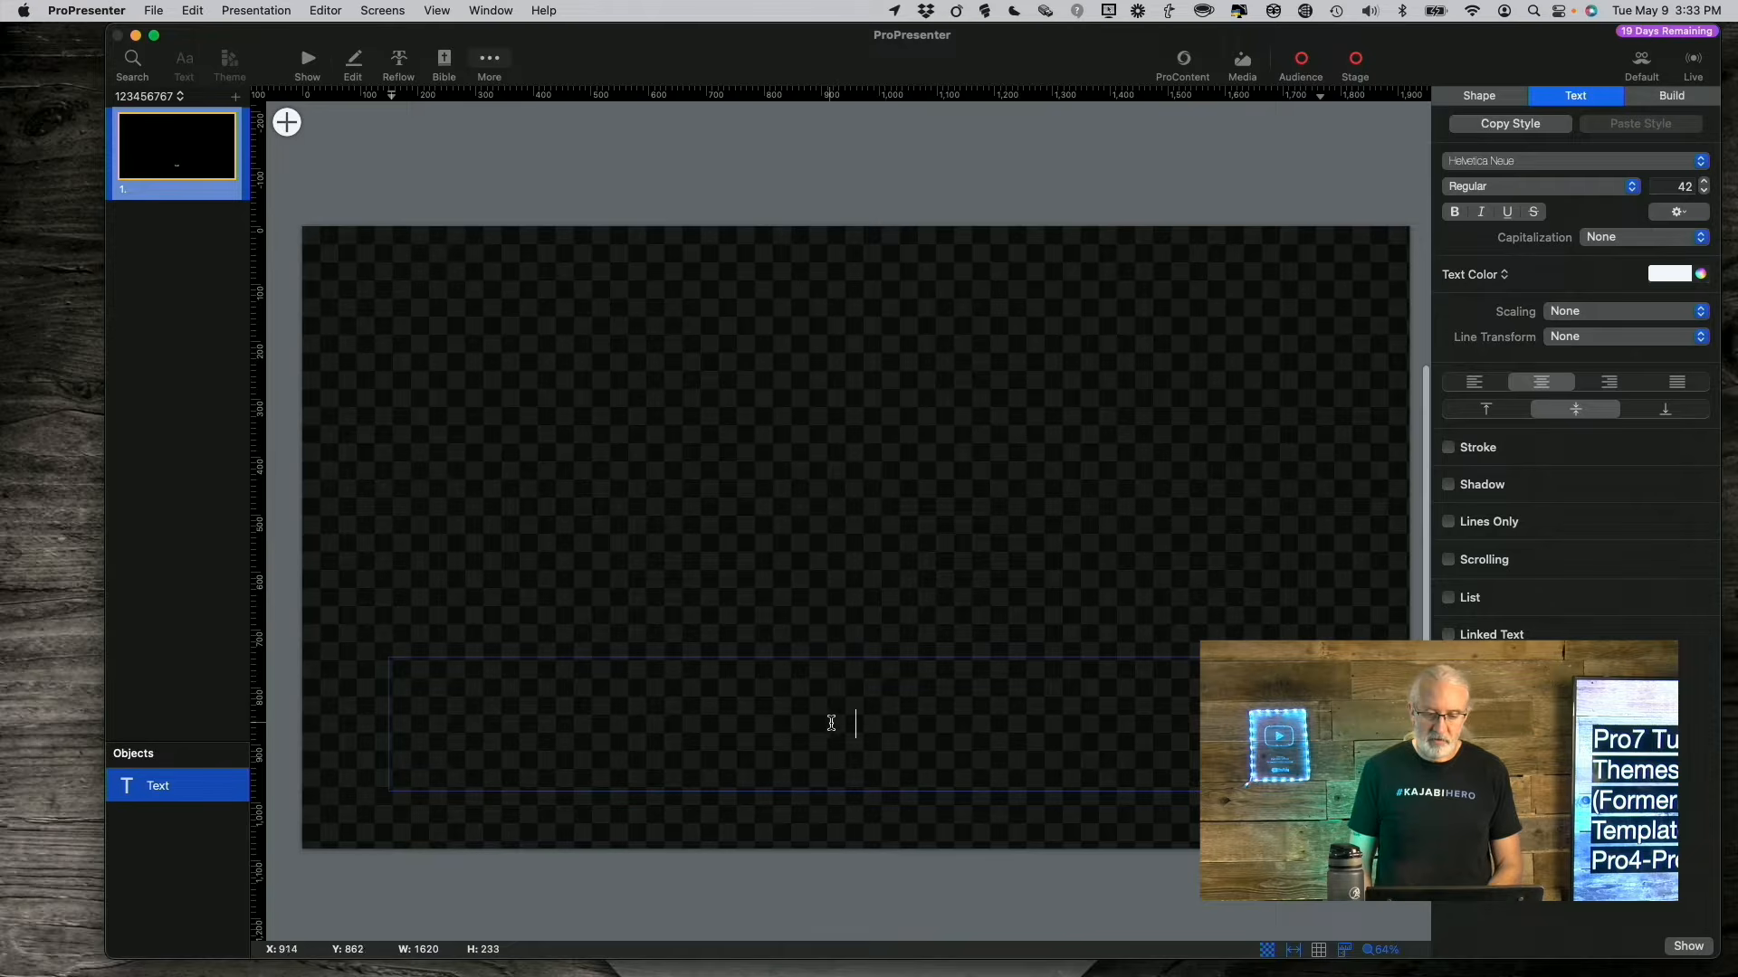
click(1703, 181)
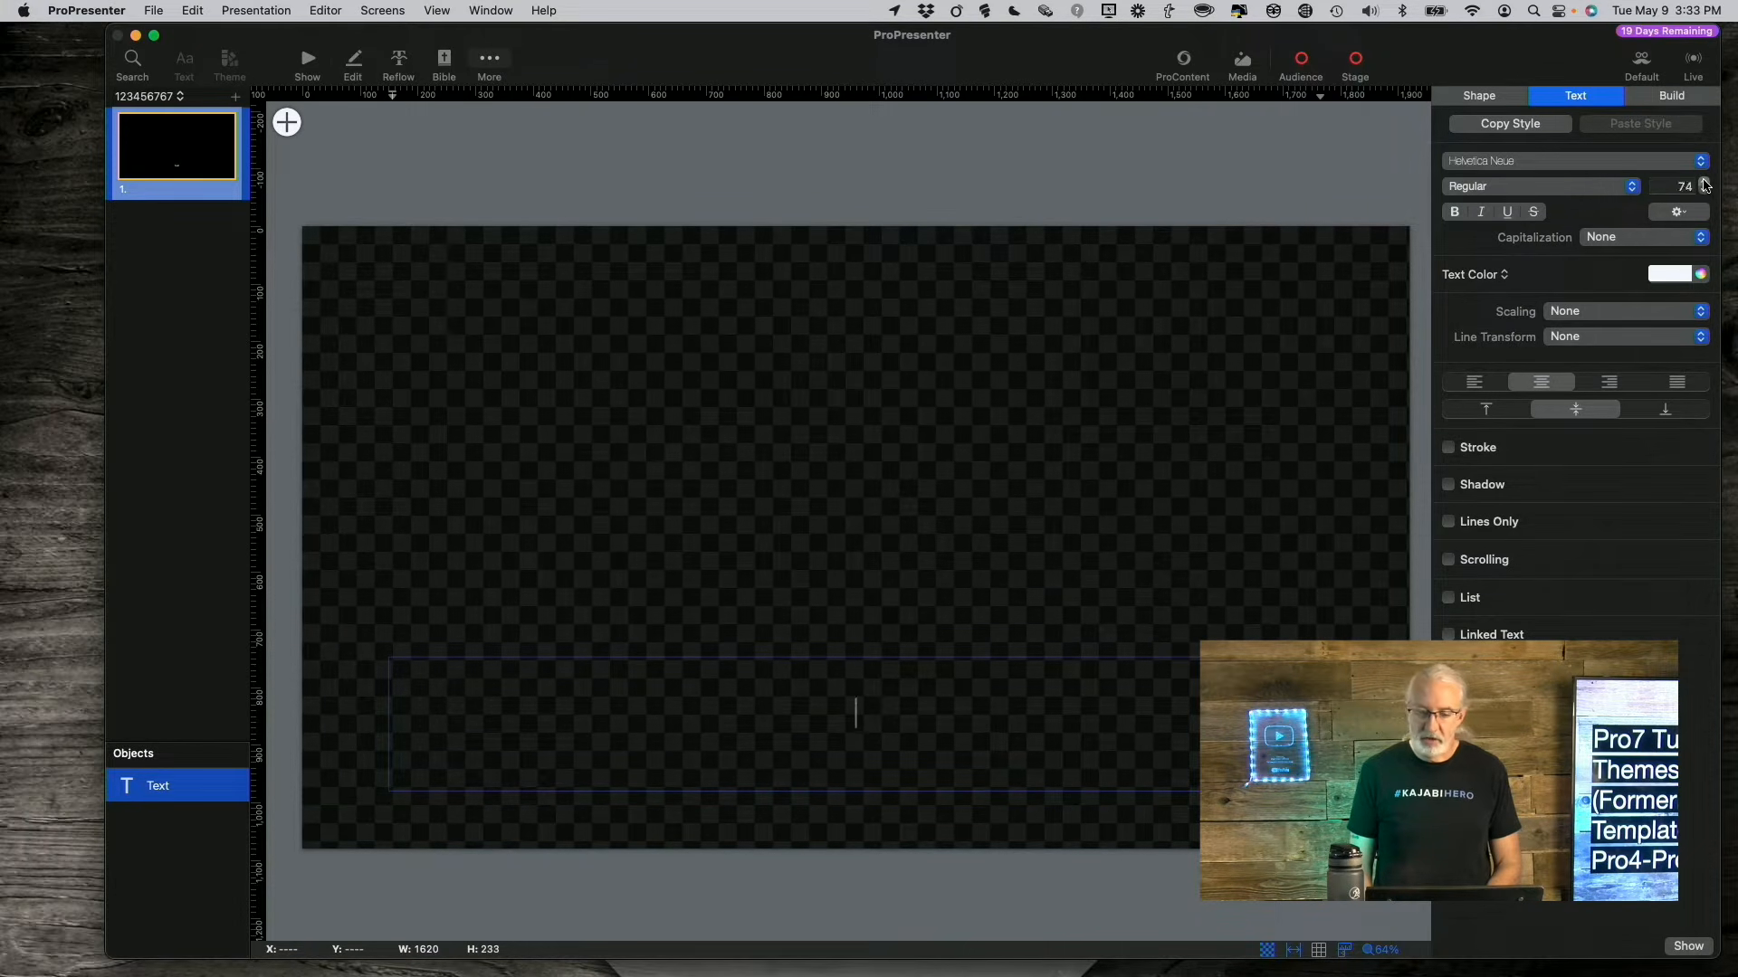
click(1703, 180)
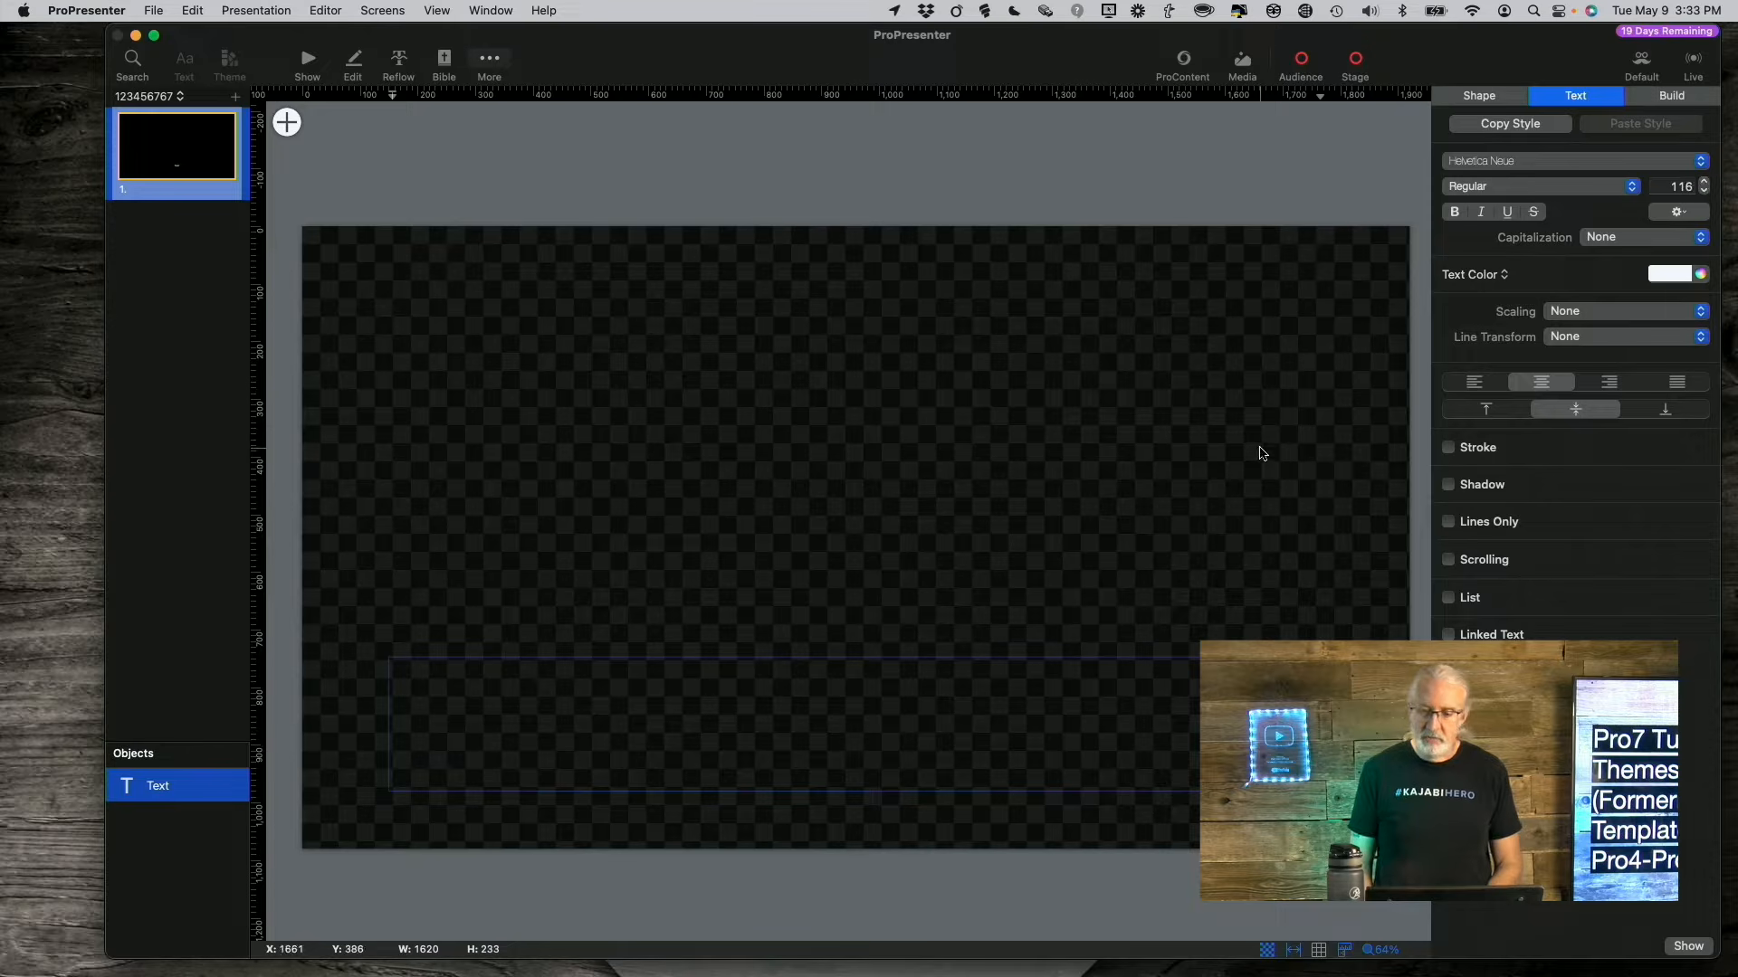
text(a;dflkjafd;lfads)
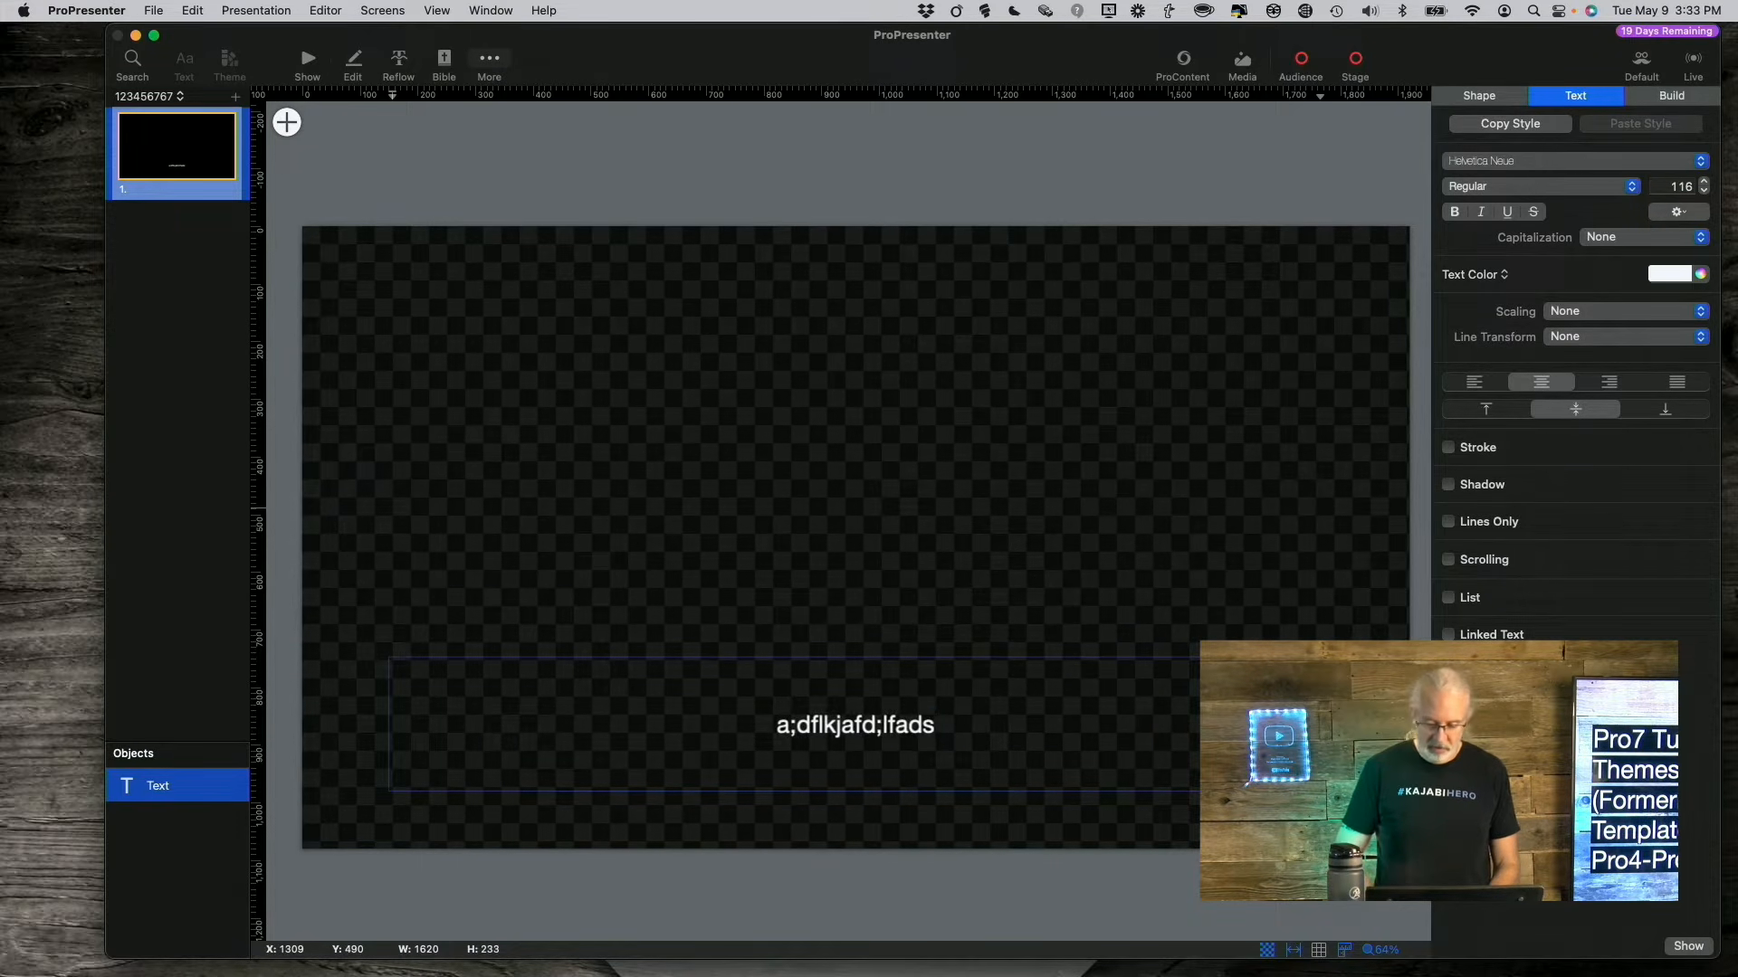
key(super+a)
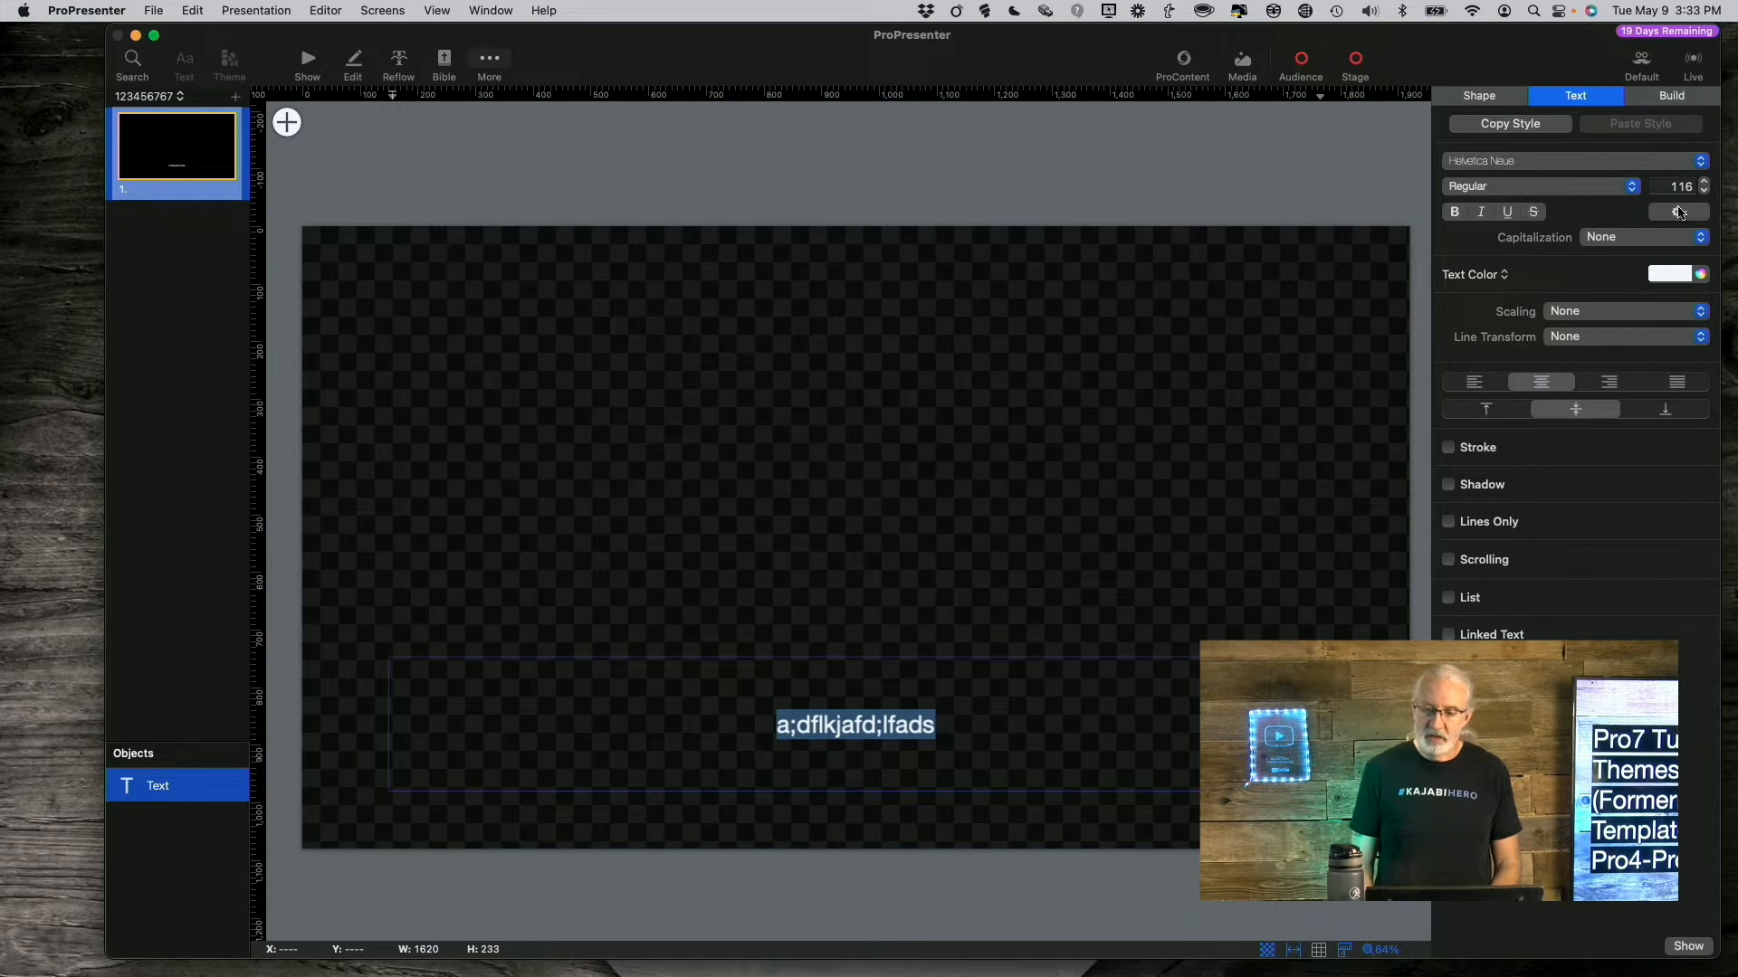
click(1704, 182)
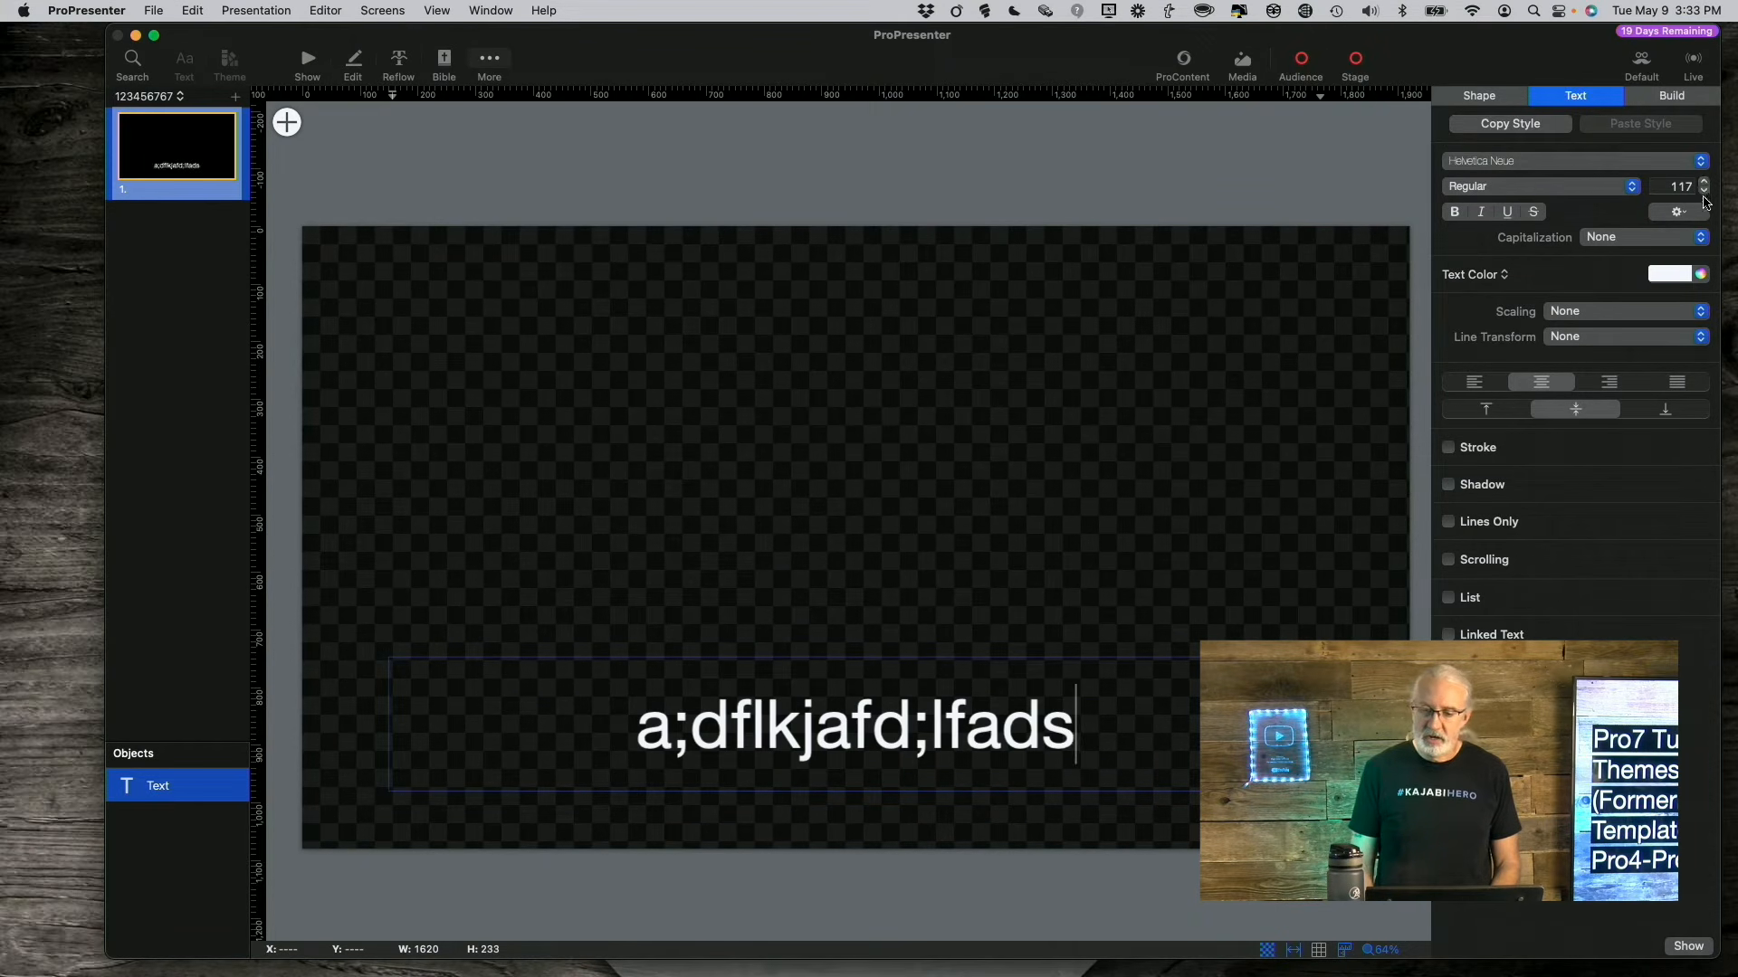
click(1704, 192)
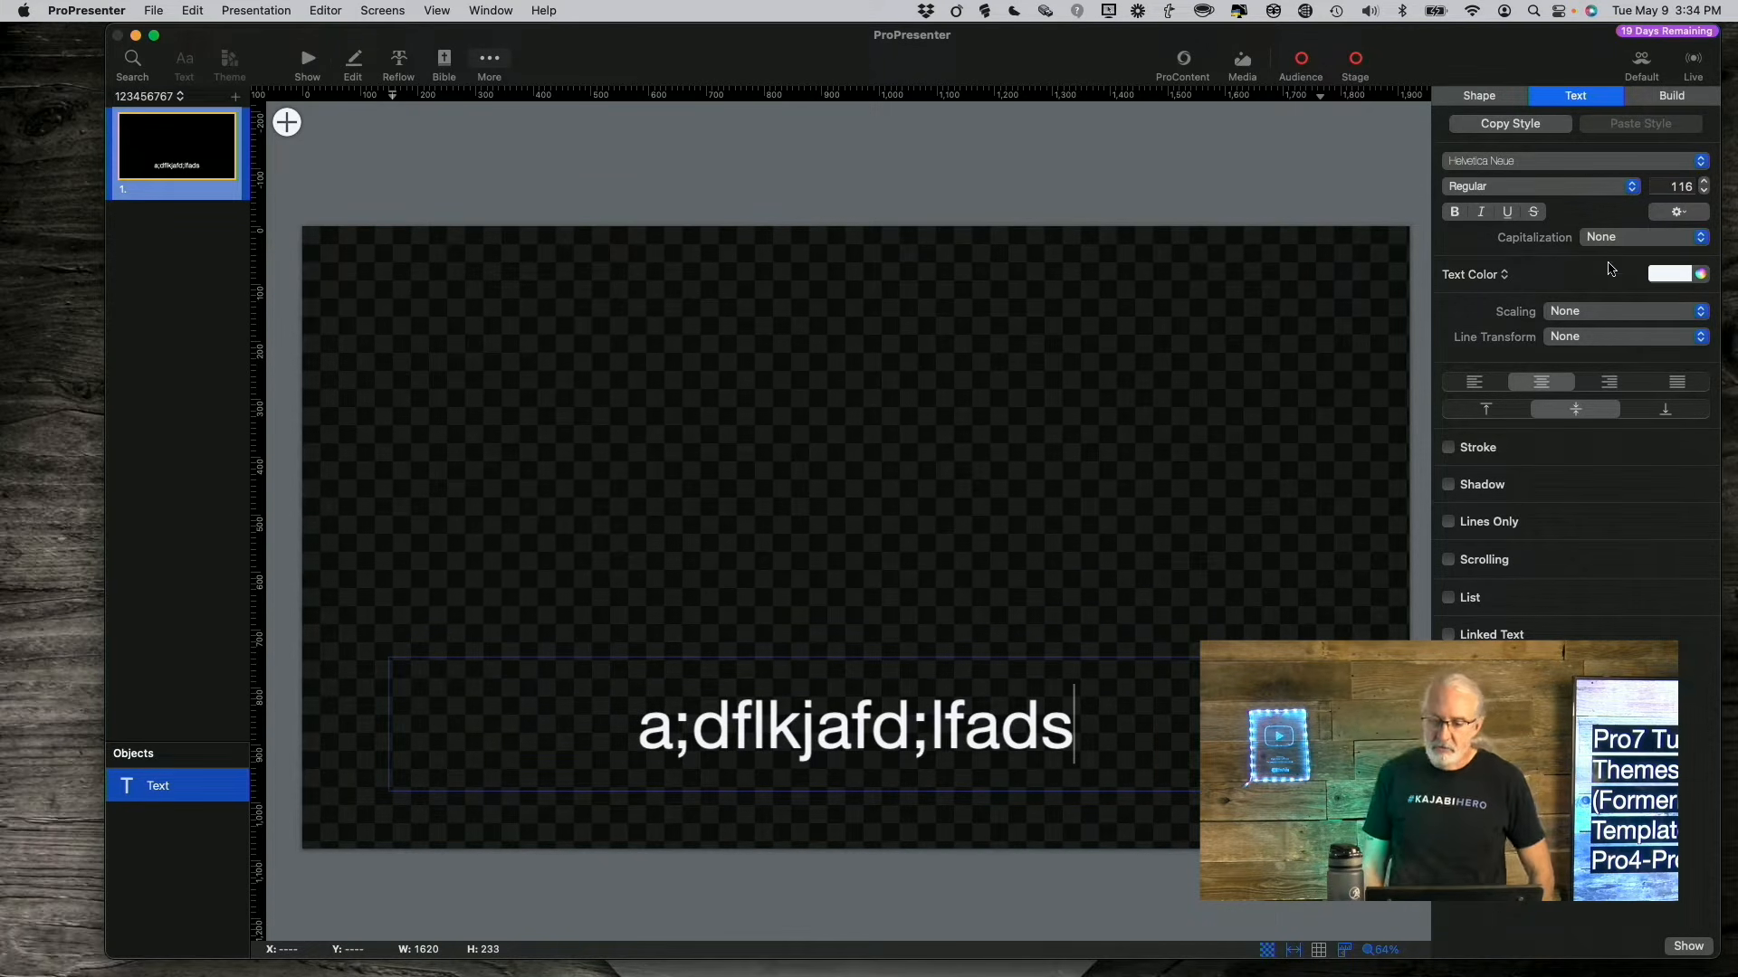
- Enable a black stroke with a width of 4 for the lower-third text and select the whole text
click(1449, 450)
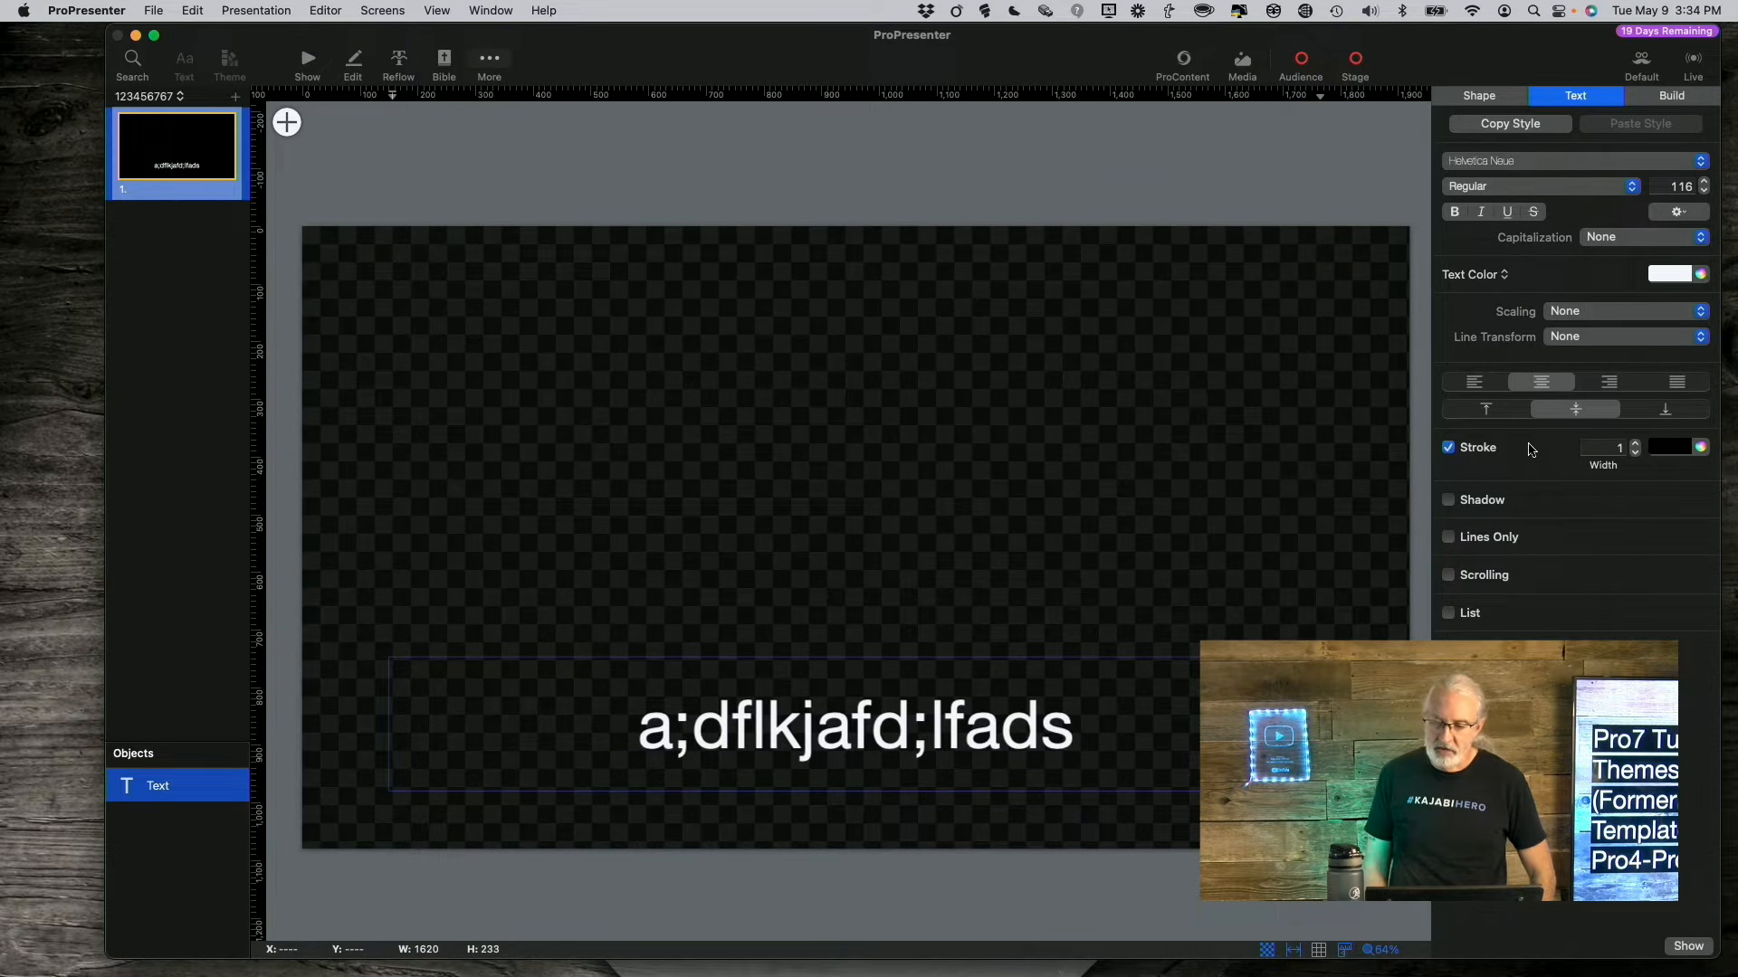
click(1634, 444)
click(1634, 443)
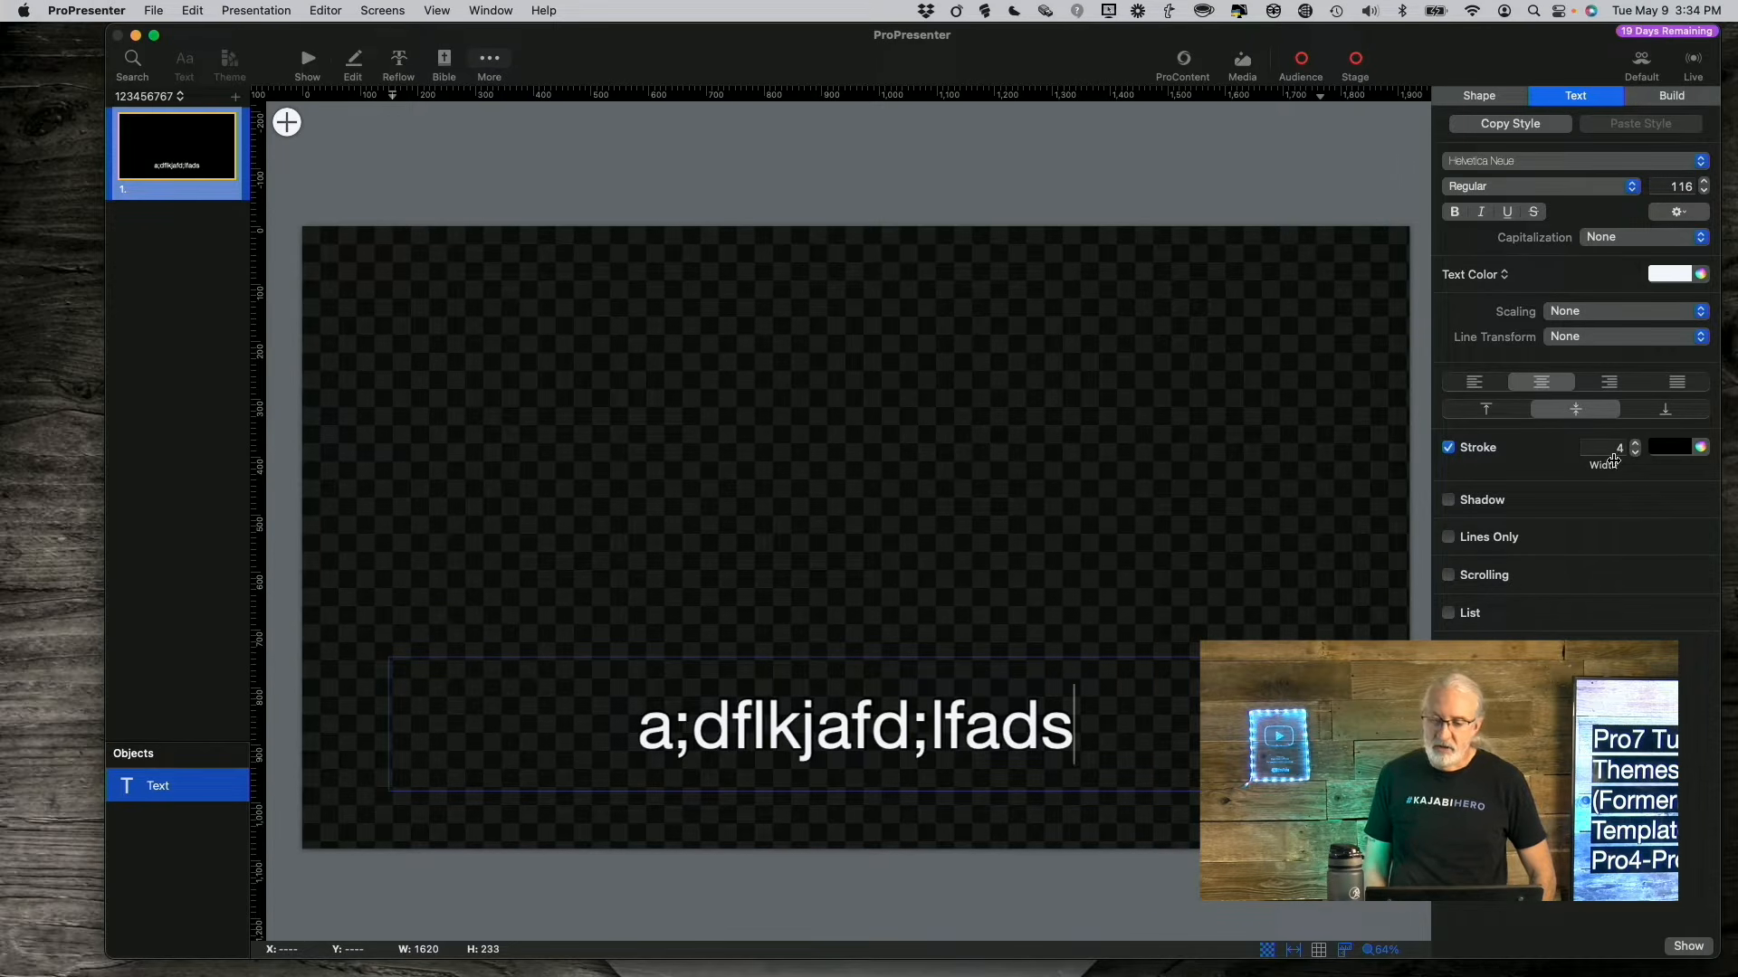
drag(1077, 715, 594, 711)
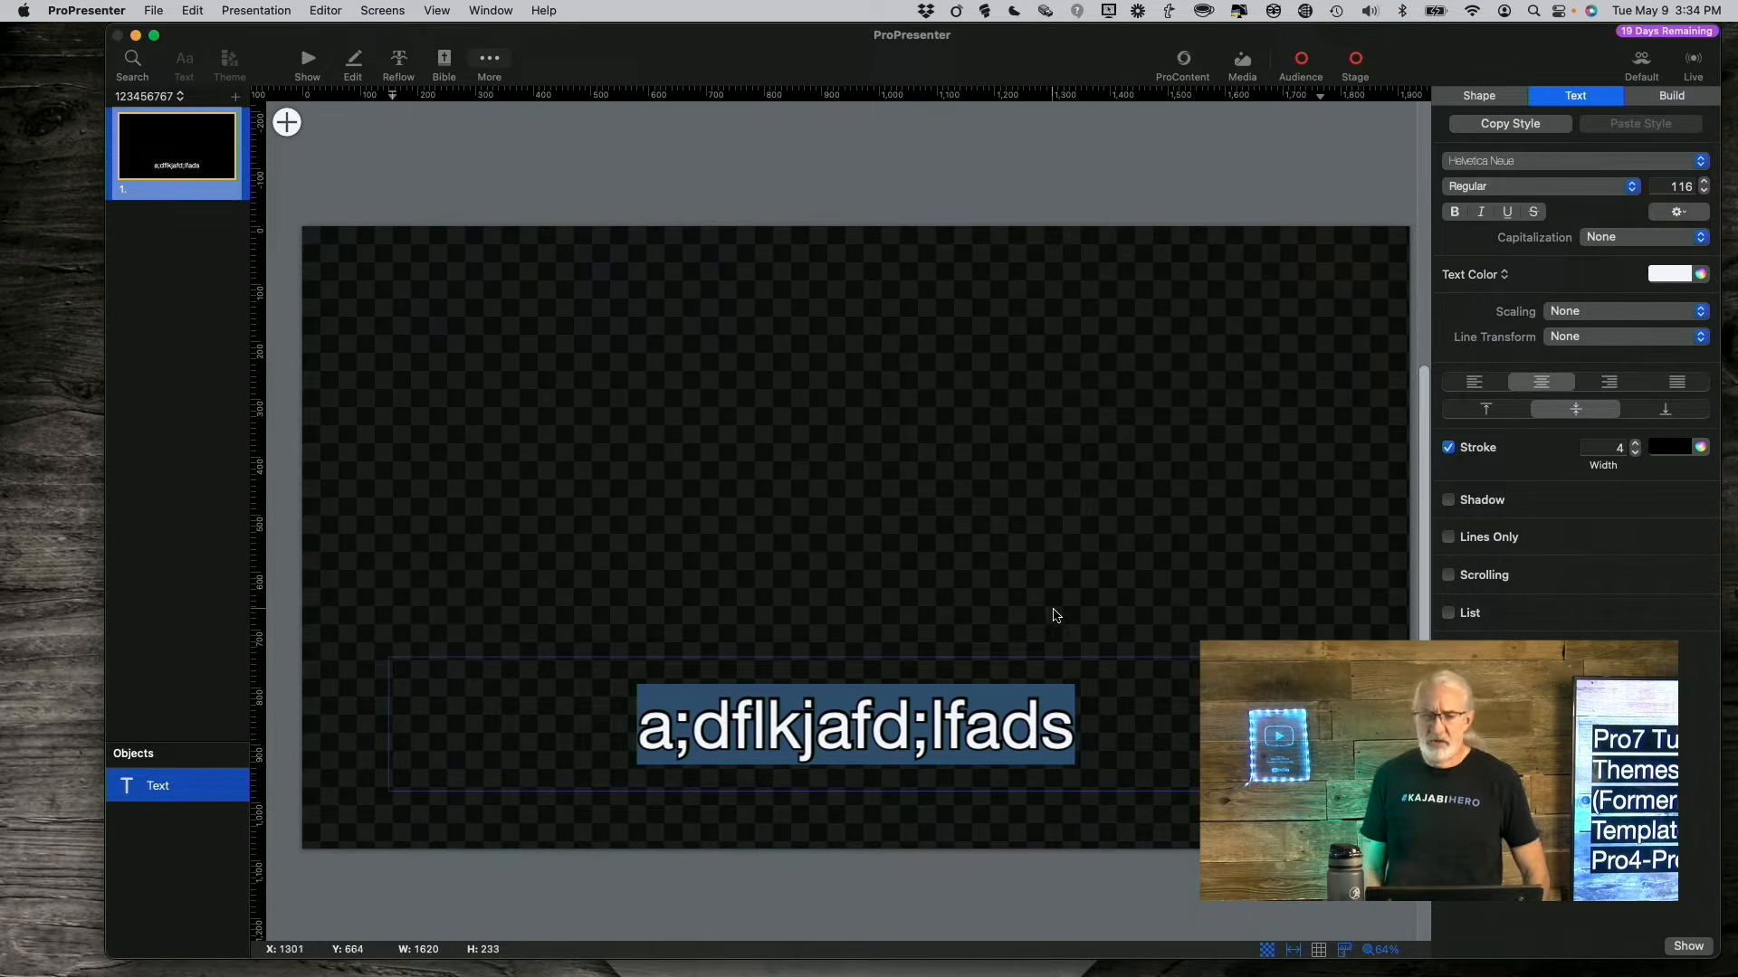
- Return to the Show view and open the Amazing Grace presentation in the Wednesday service playlist
click(308, 61)
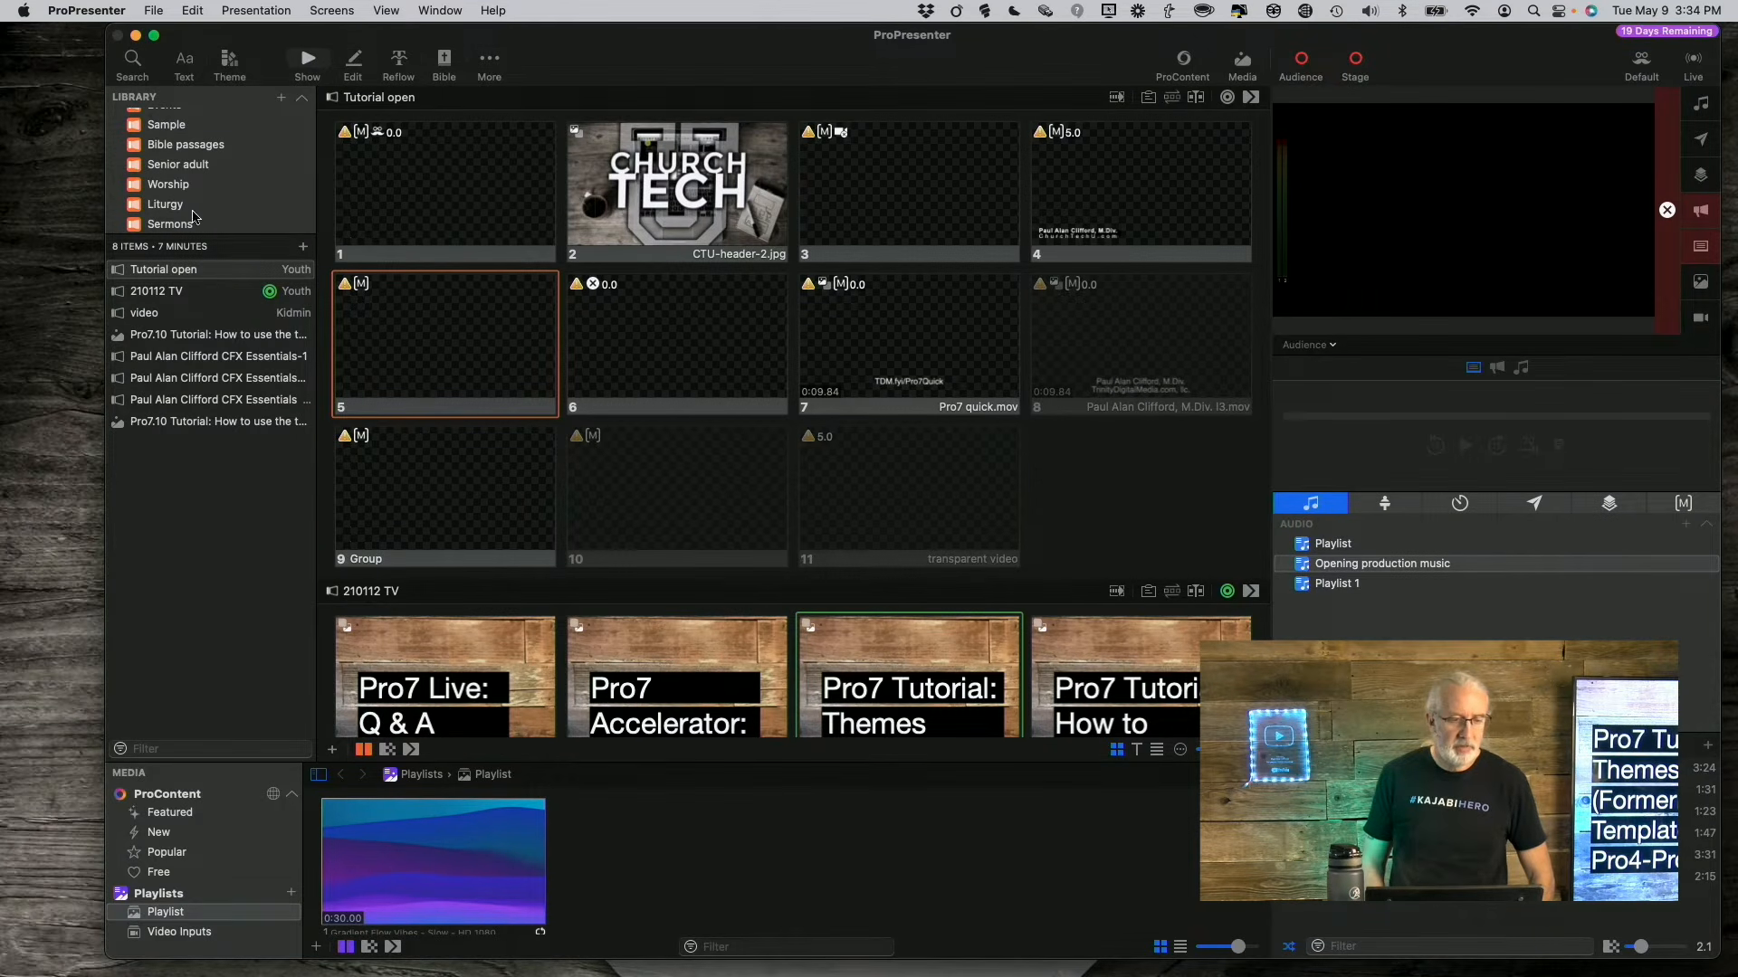
scroll(206, 185, up, 1)
scroll(207, 186, down, 5)
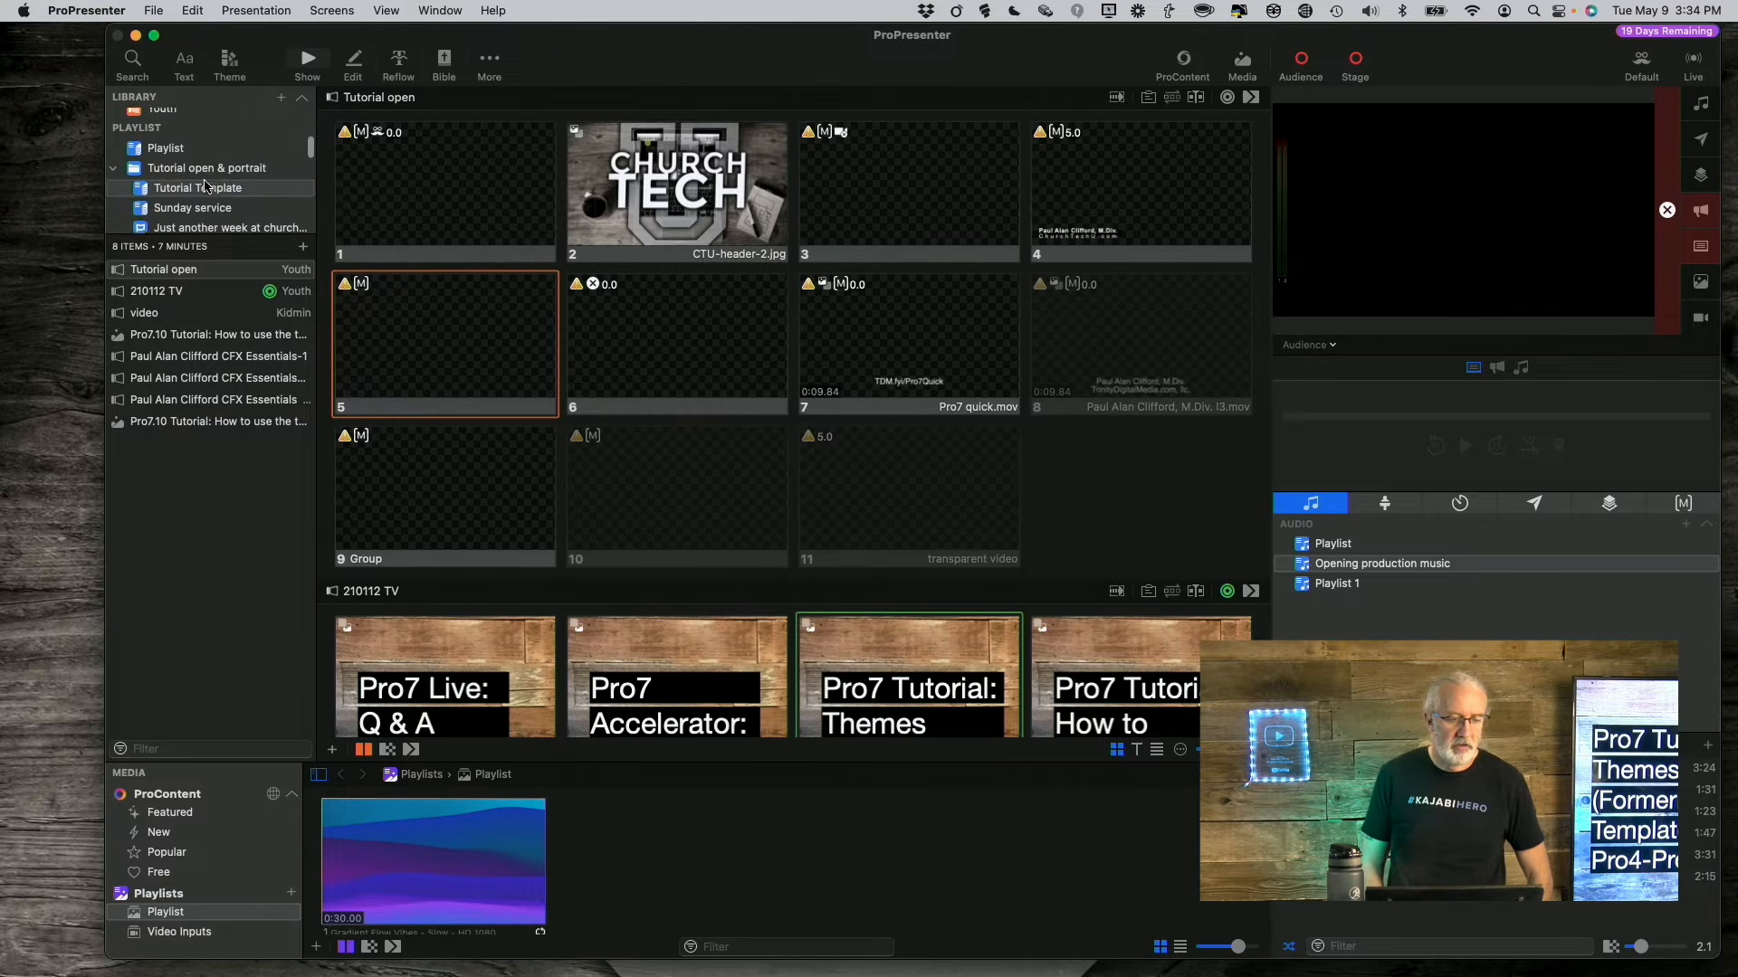
scroll(207, 185, down, 3)
scroll(207, 186, down, 4)
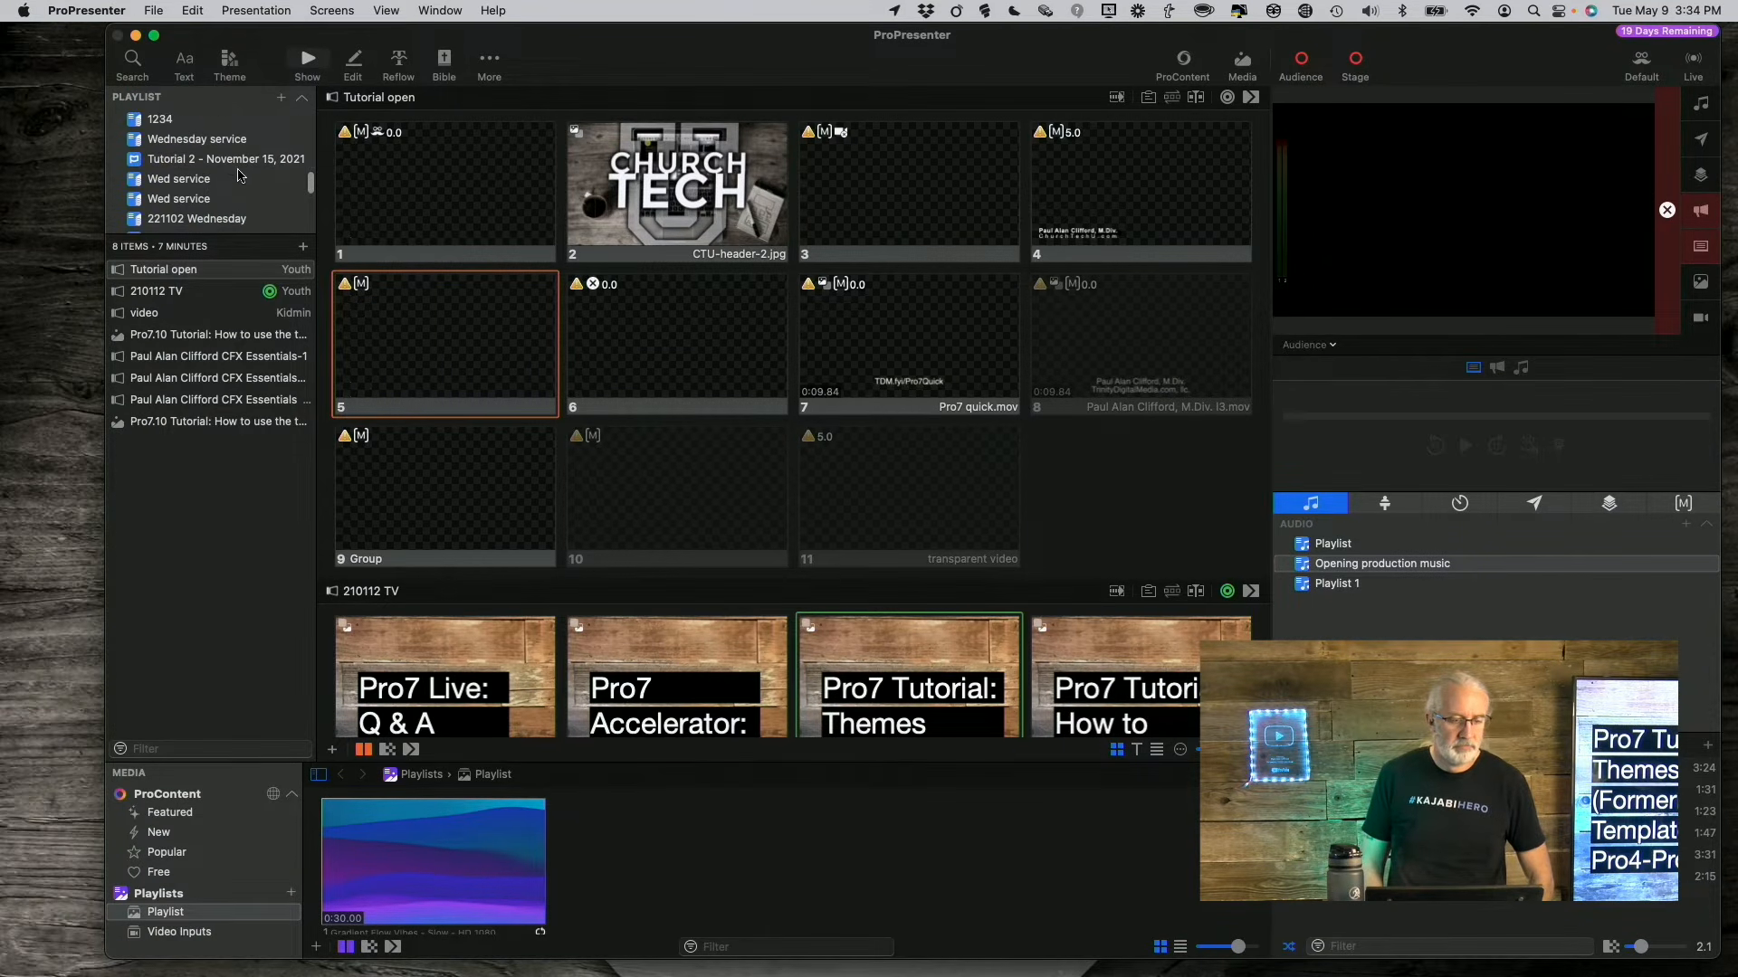
click(223, 138)
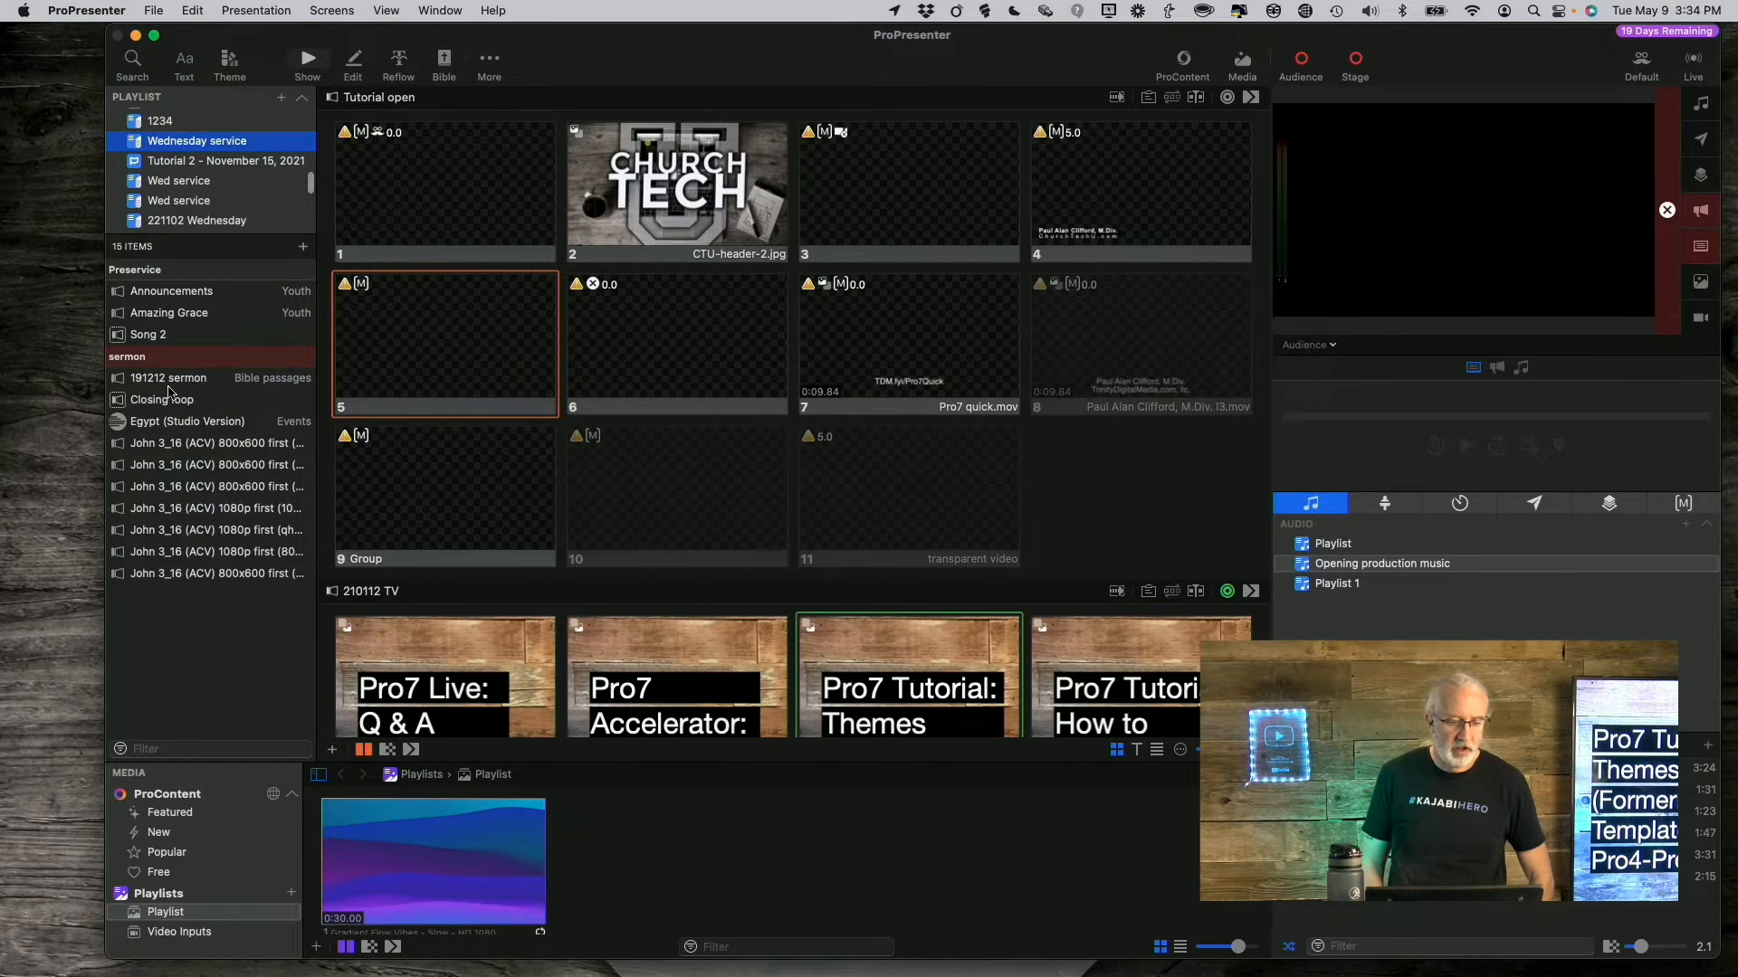
click(184, 314)
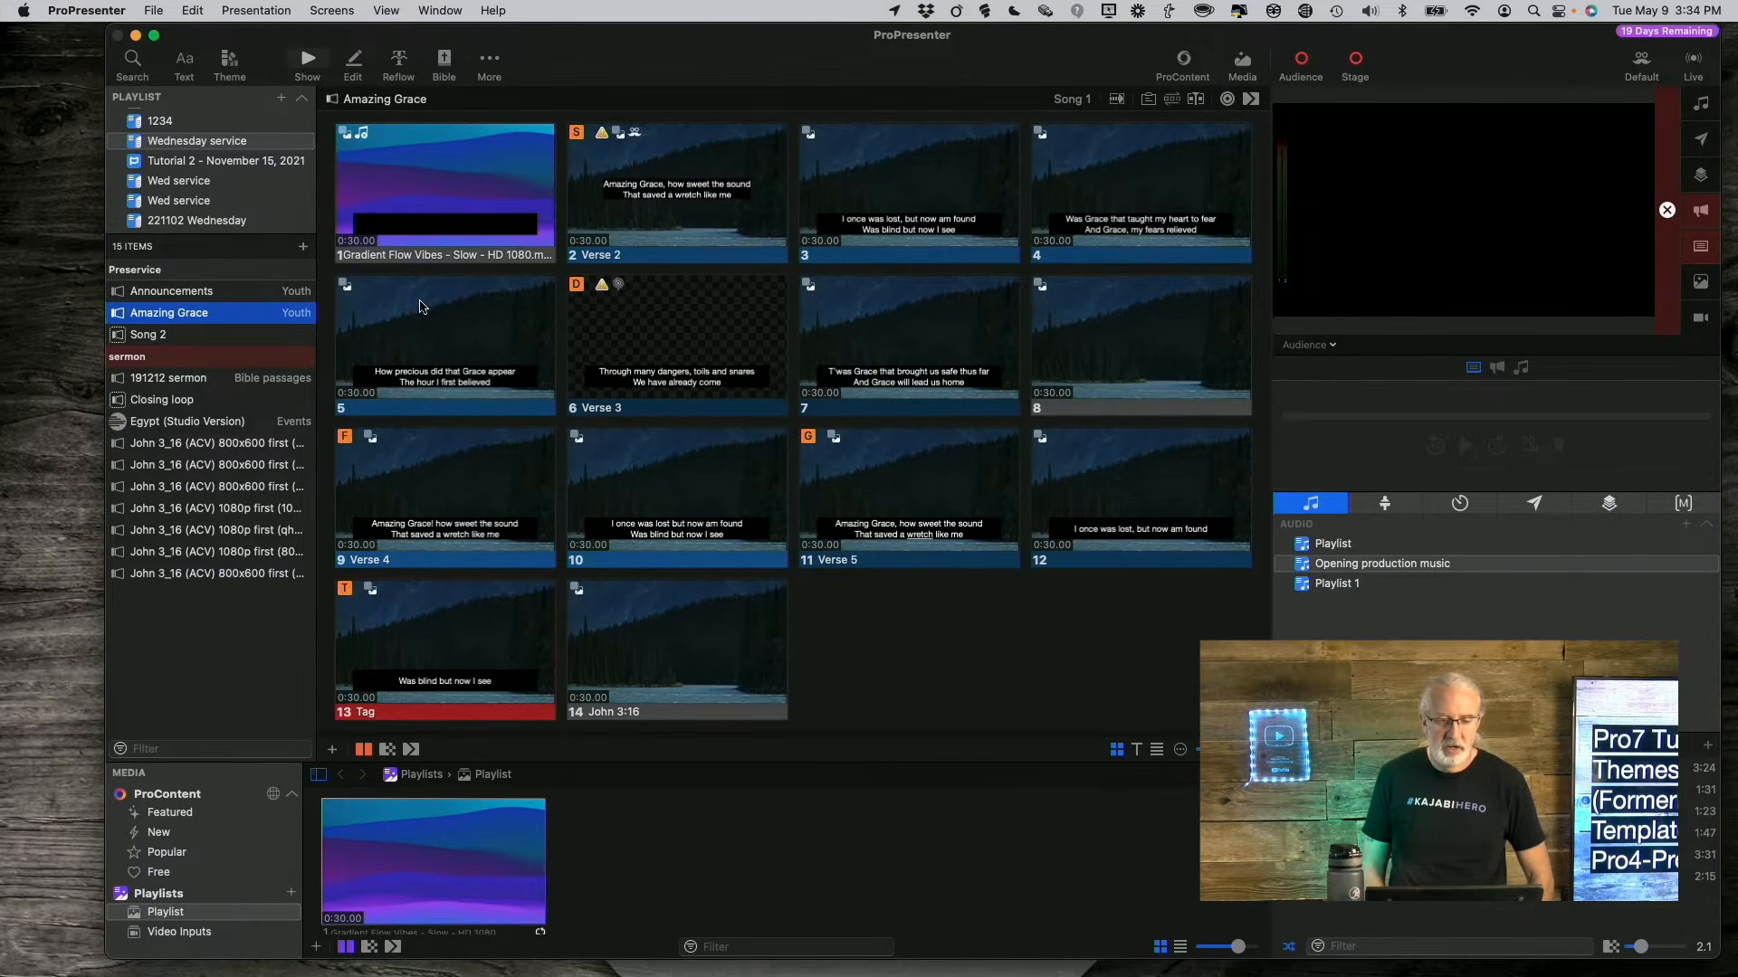
- Apply the theme slide of the 123456767 theme to all slides of Amazing Grace and look over the result
scroll(634, 239, down, 1)
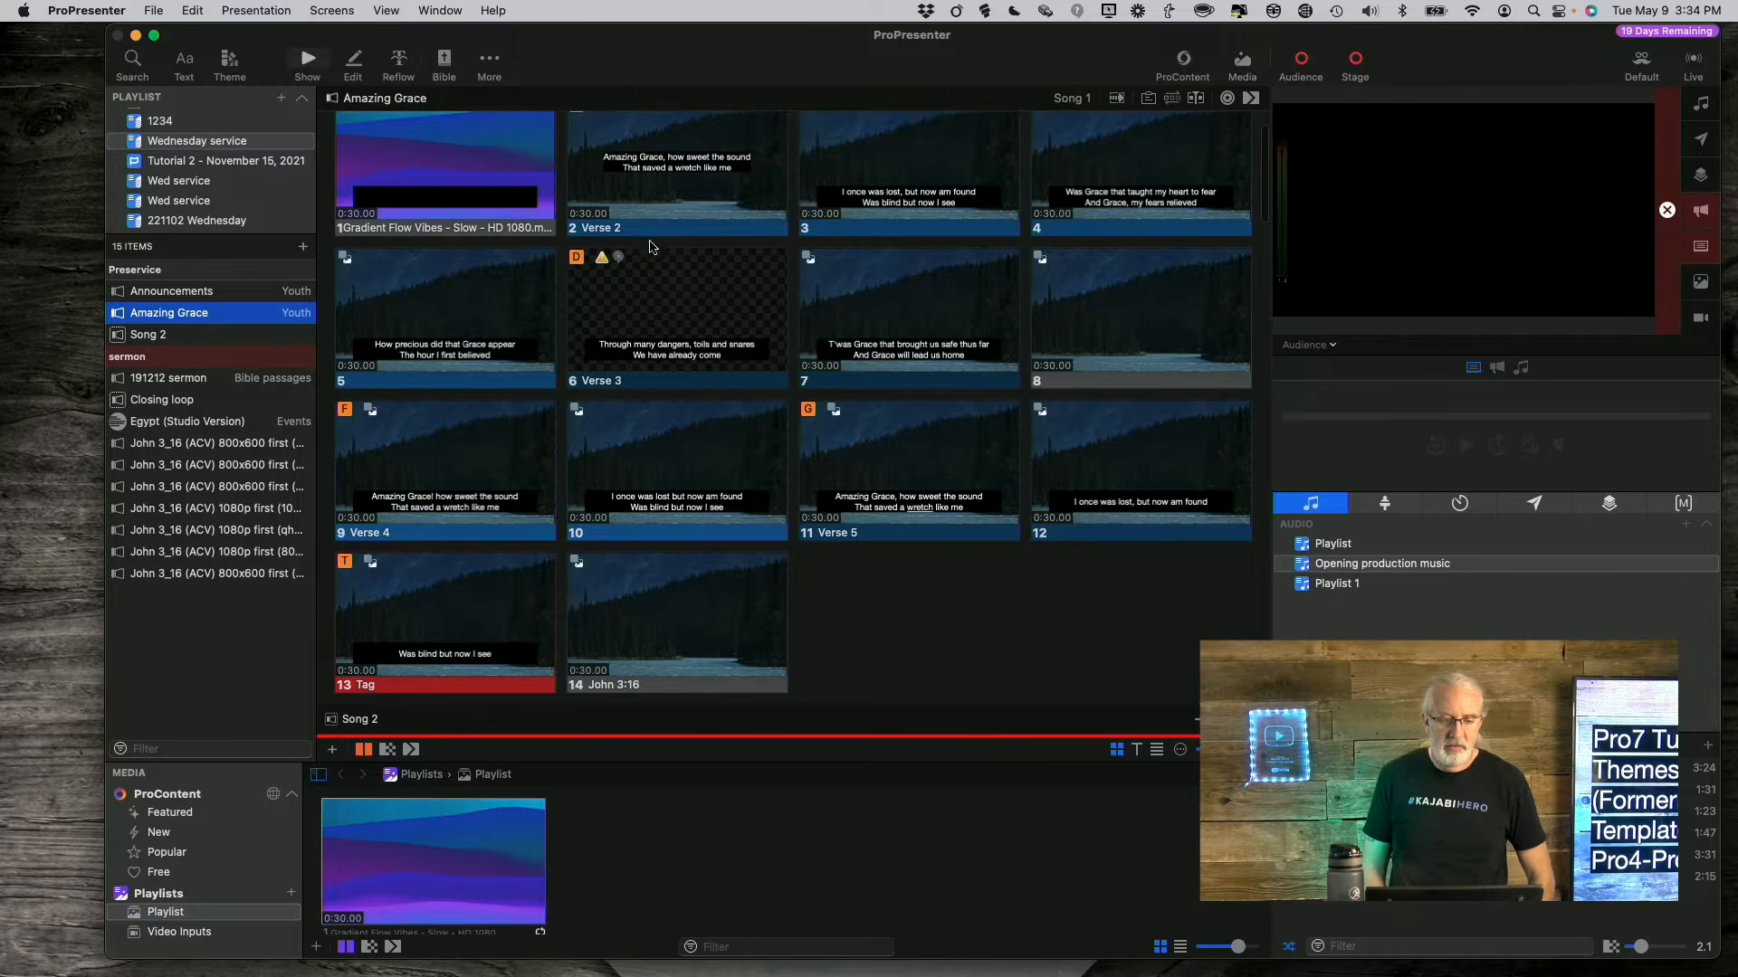
scroll(641, 253, up, 3)
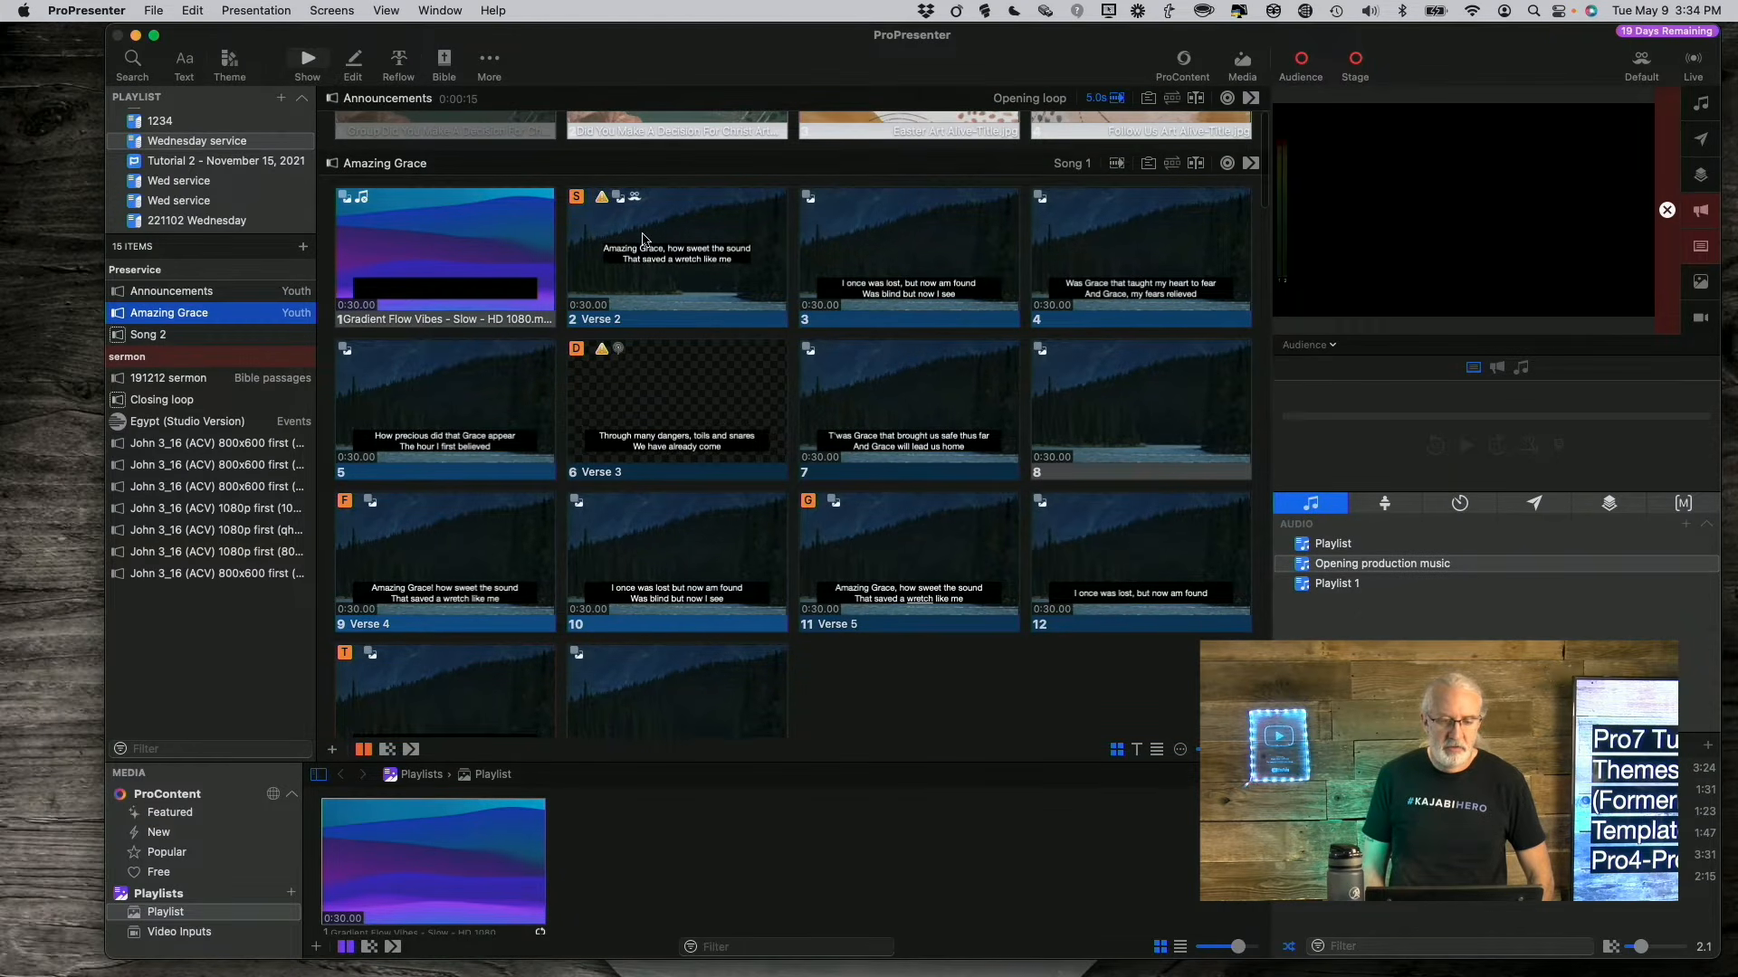
right_click(644, 239)
click(704, 168)
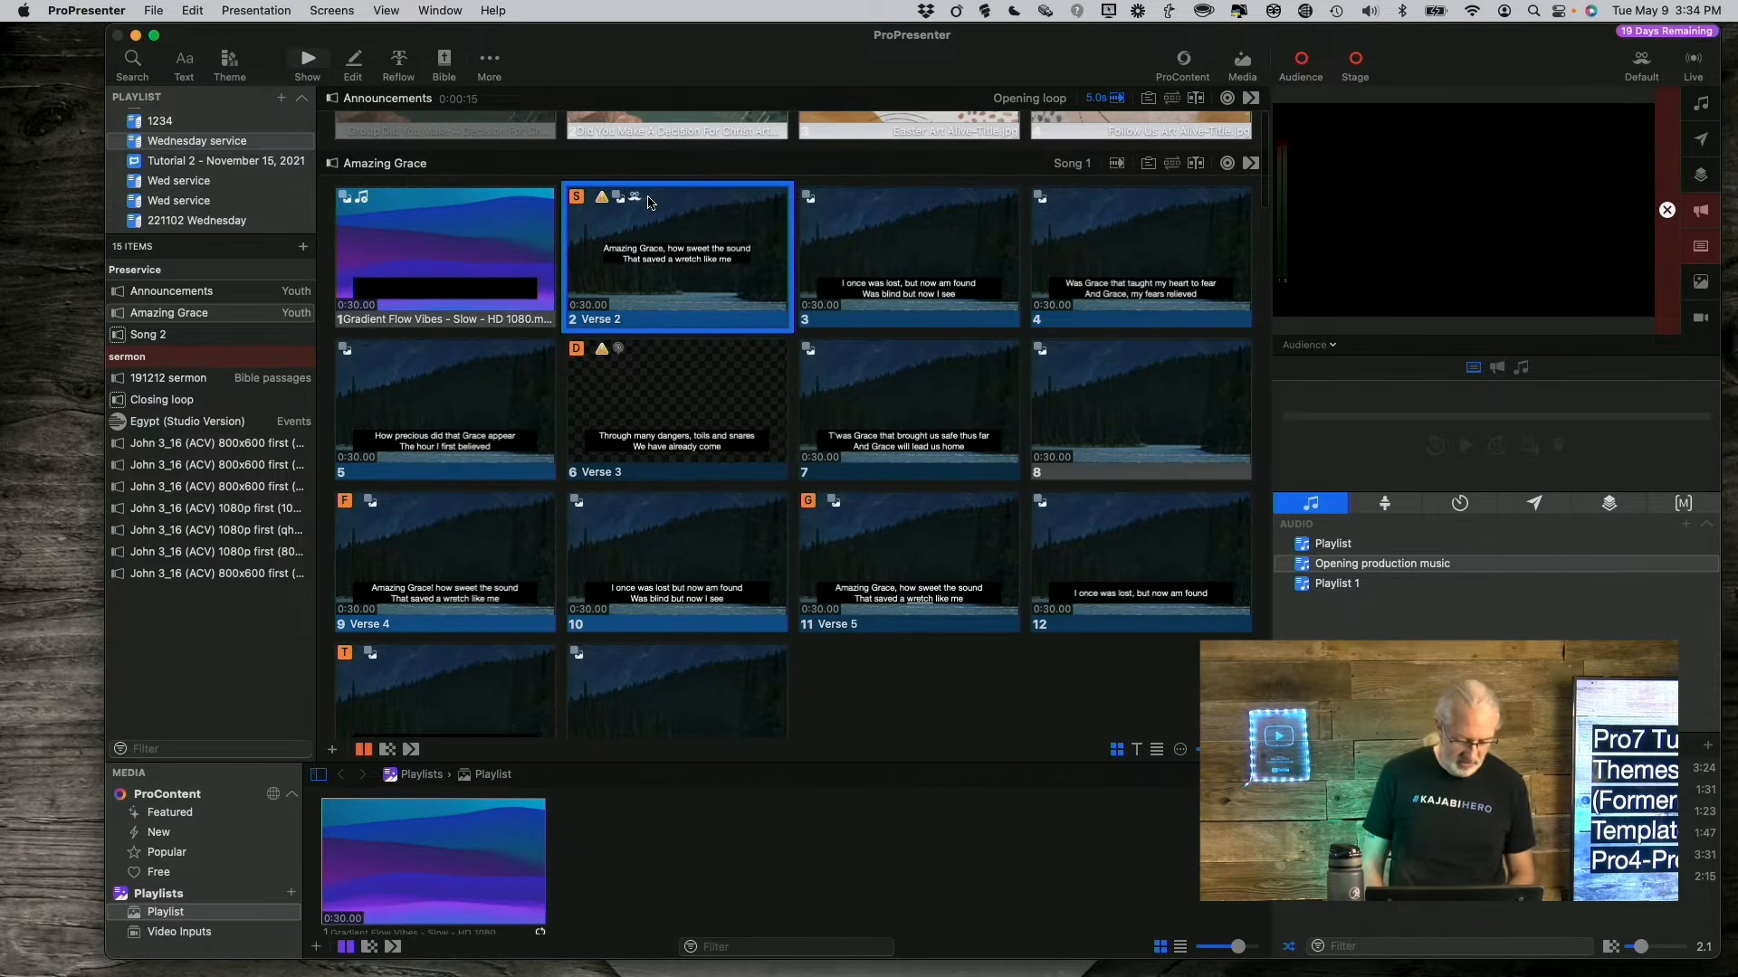
key(super+a)
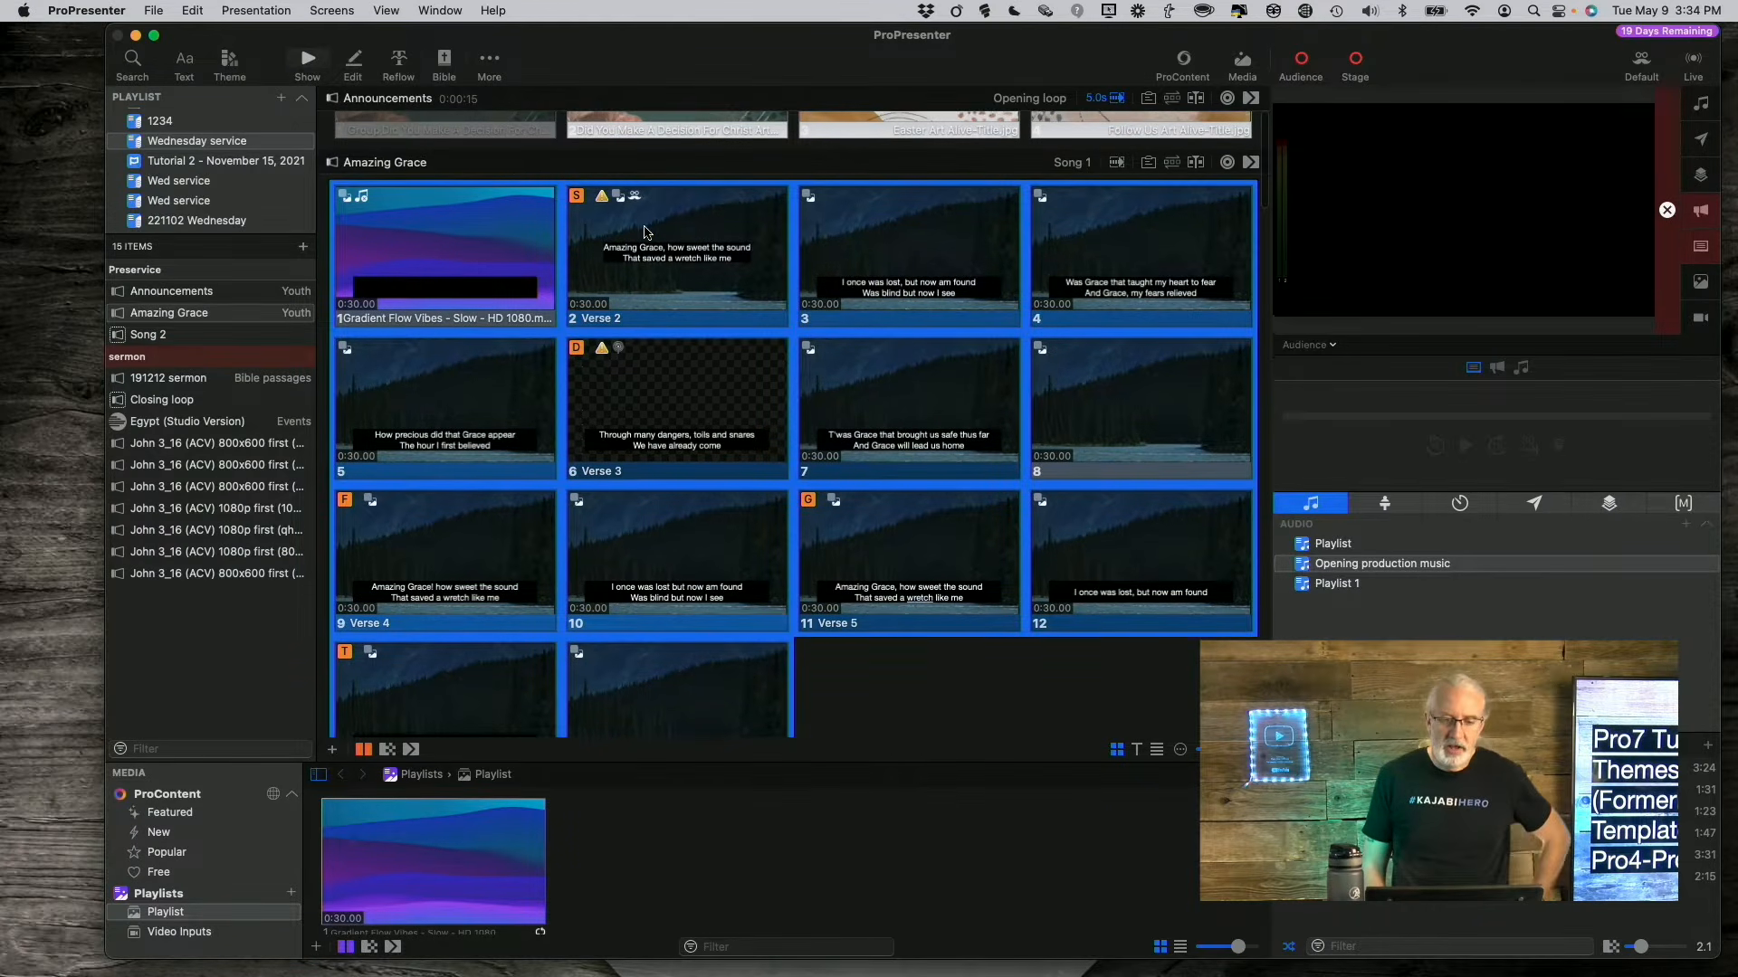
scroll(644, 228, down, 1)
right_click(644, 227)
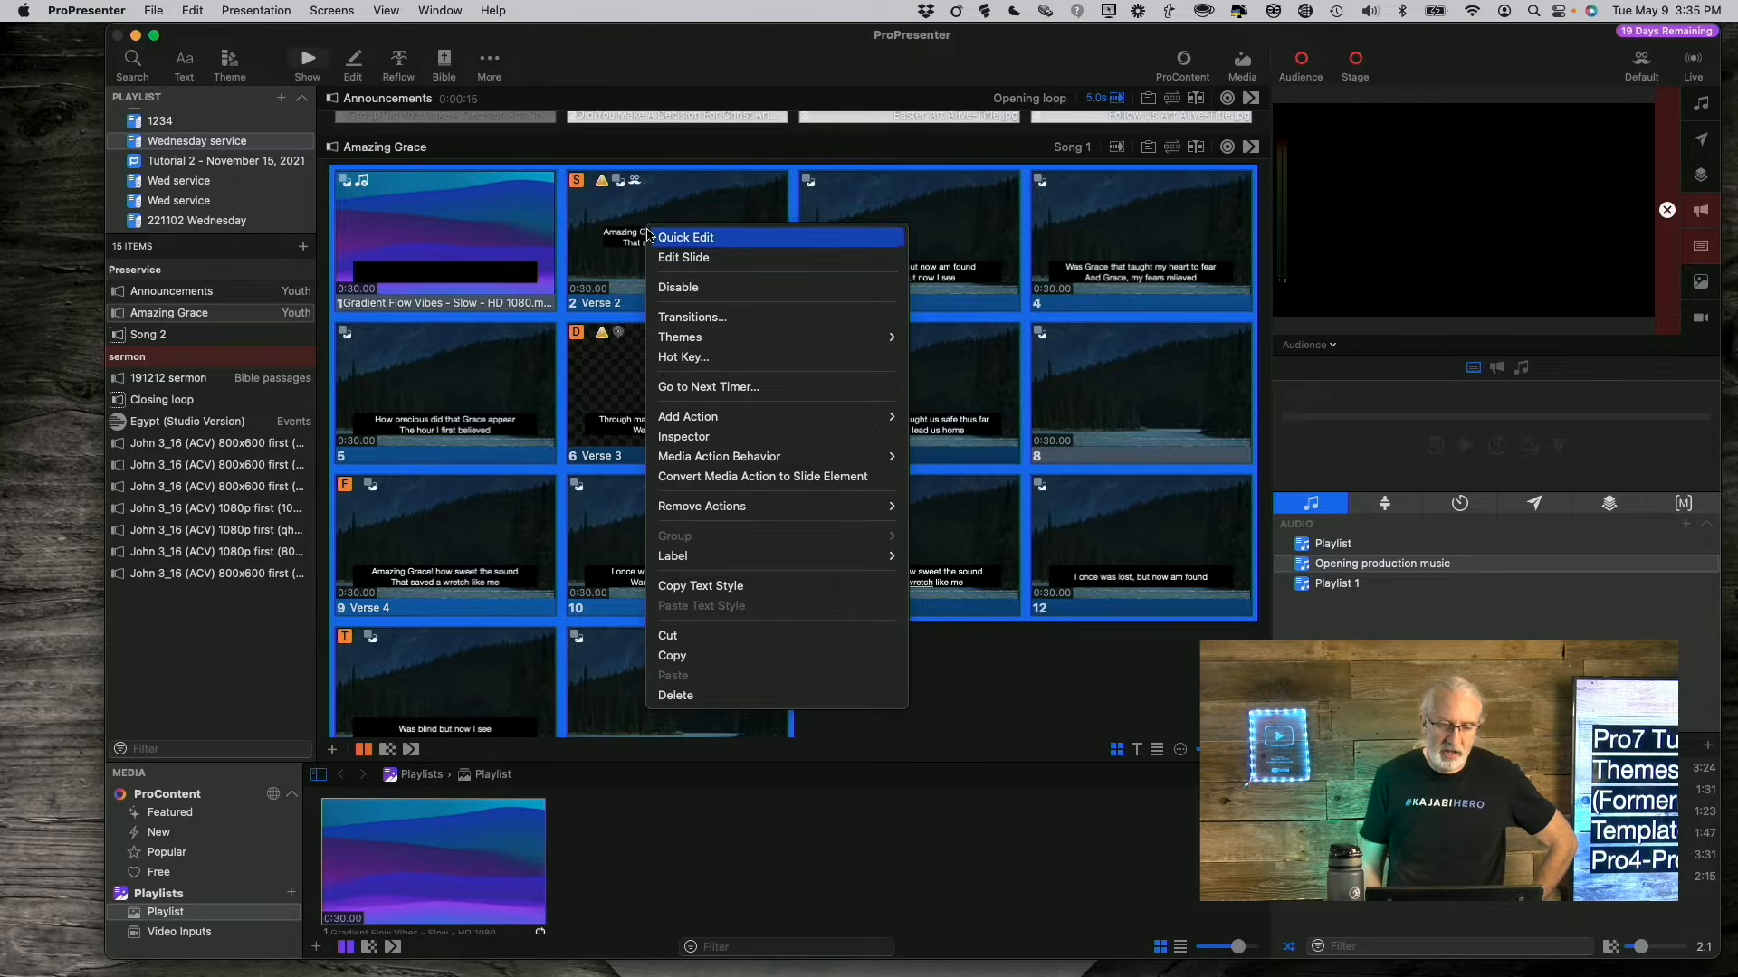
mouse_move(688, 333)
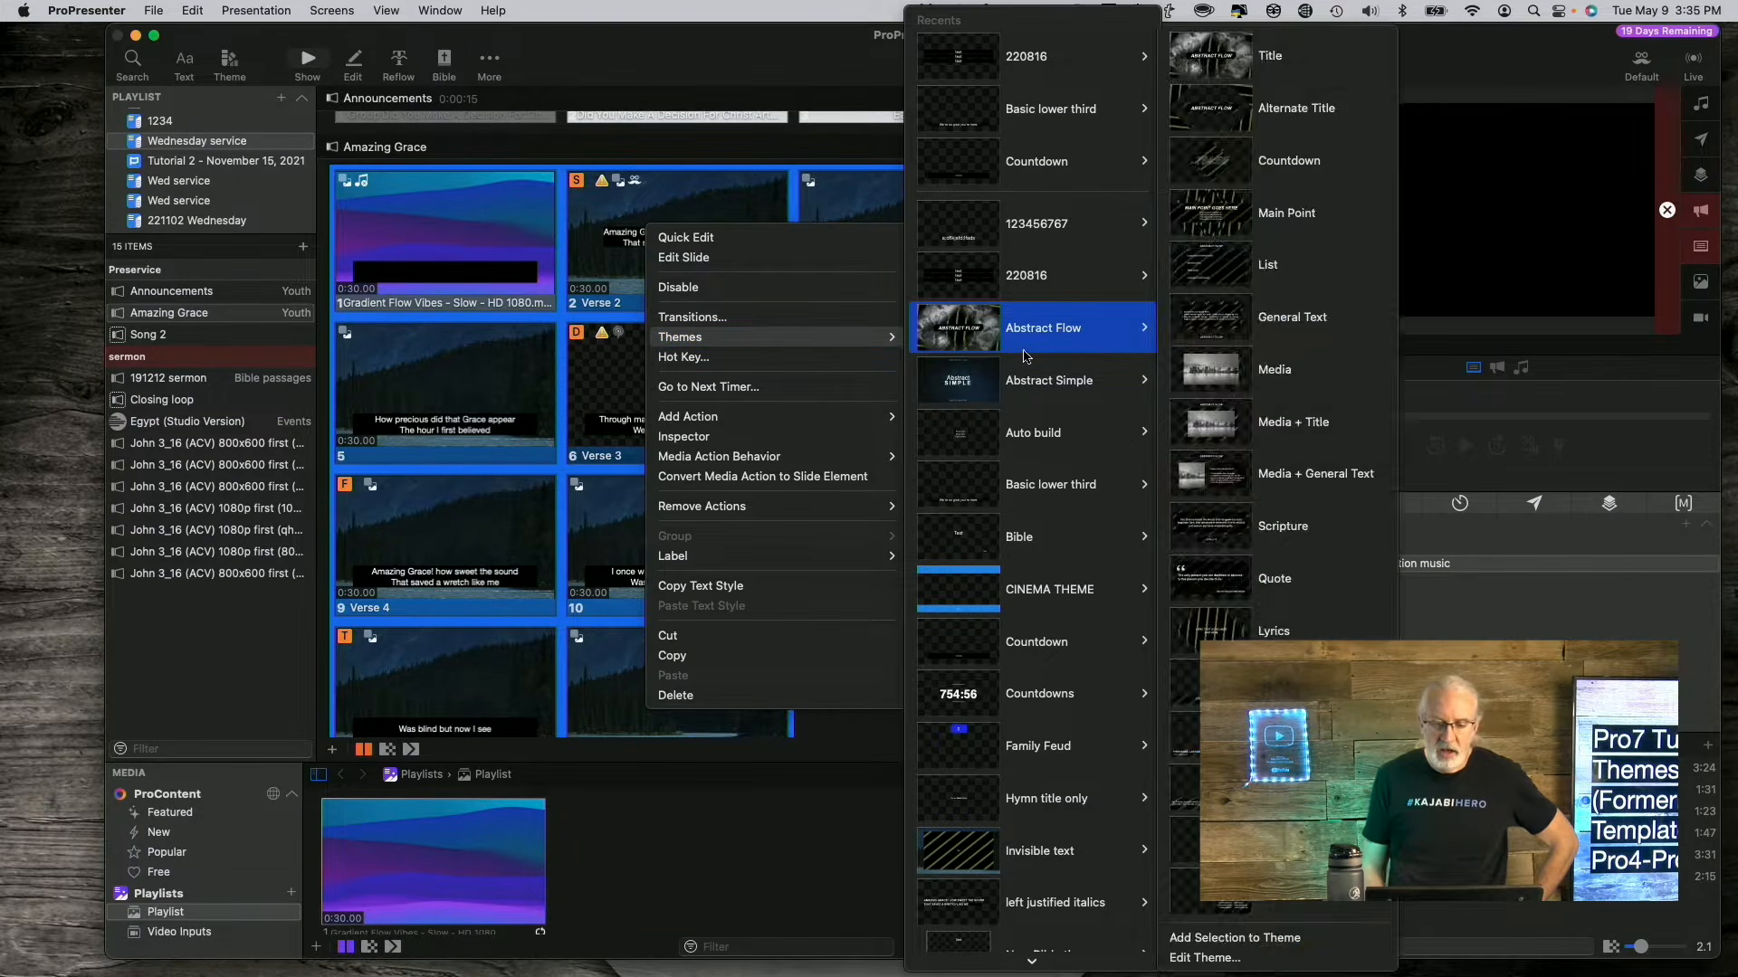
mouse_move(1030, 520)
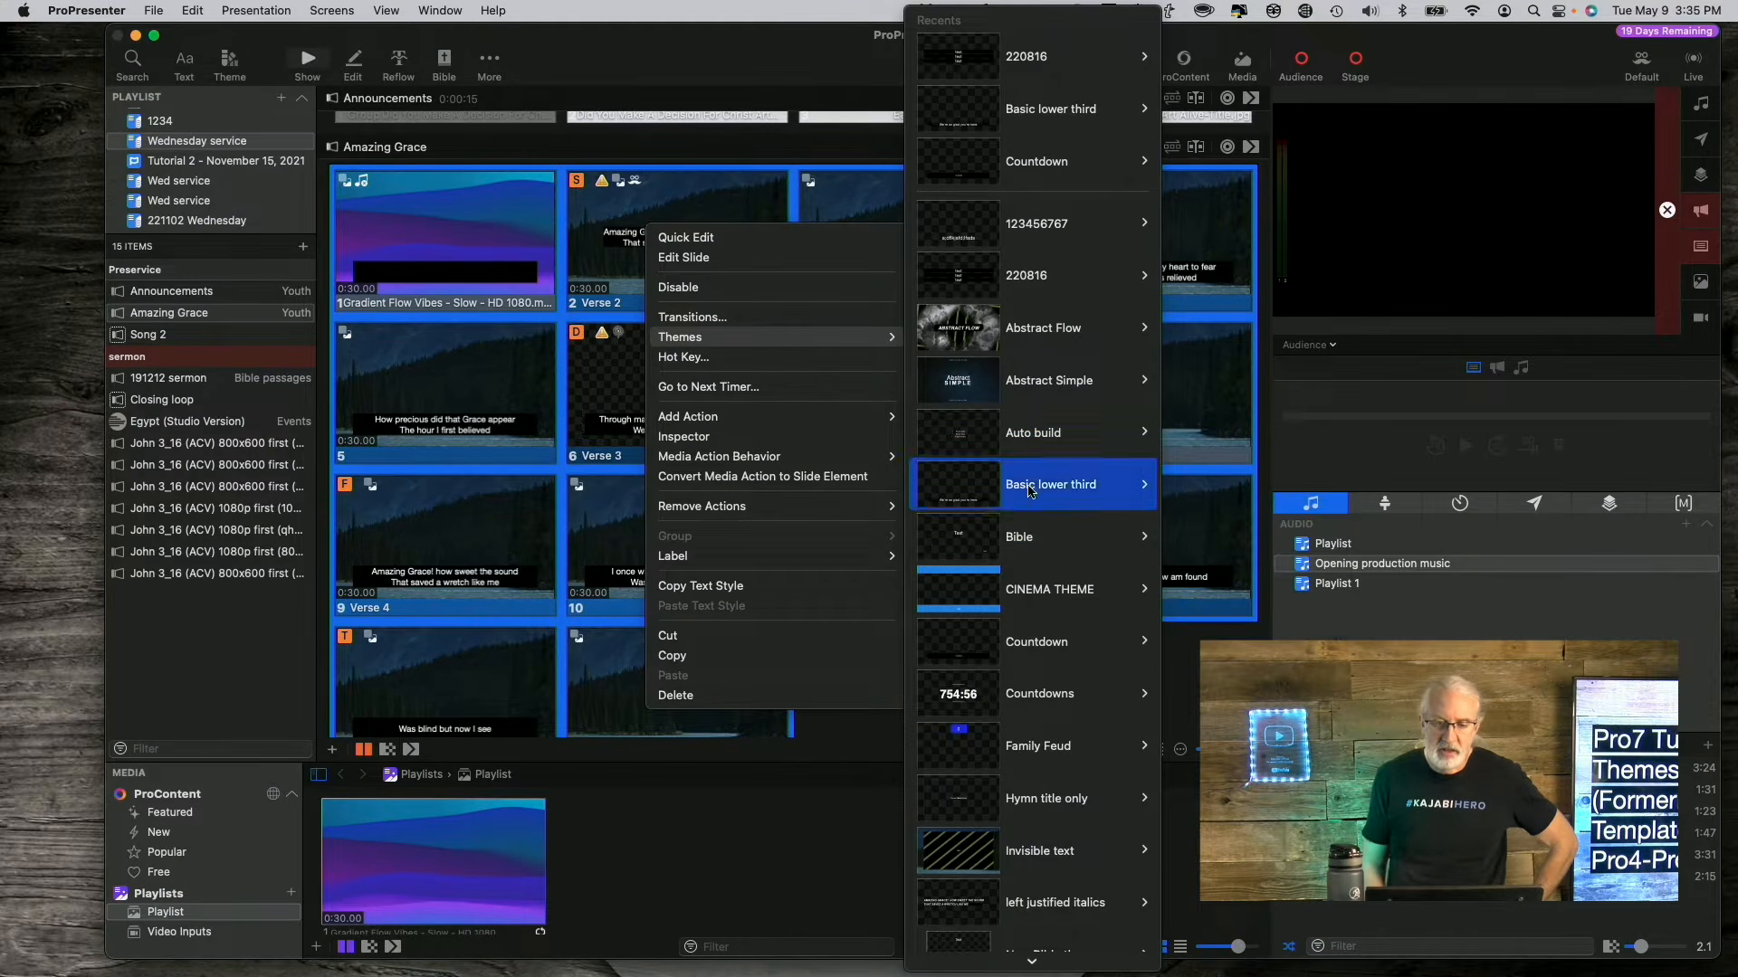
mouse_move(1061, 221)
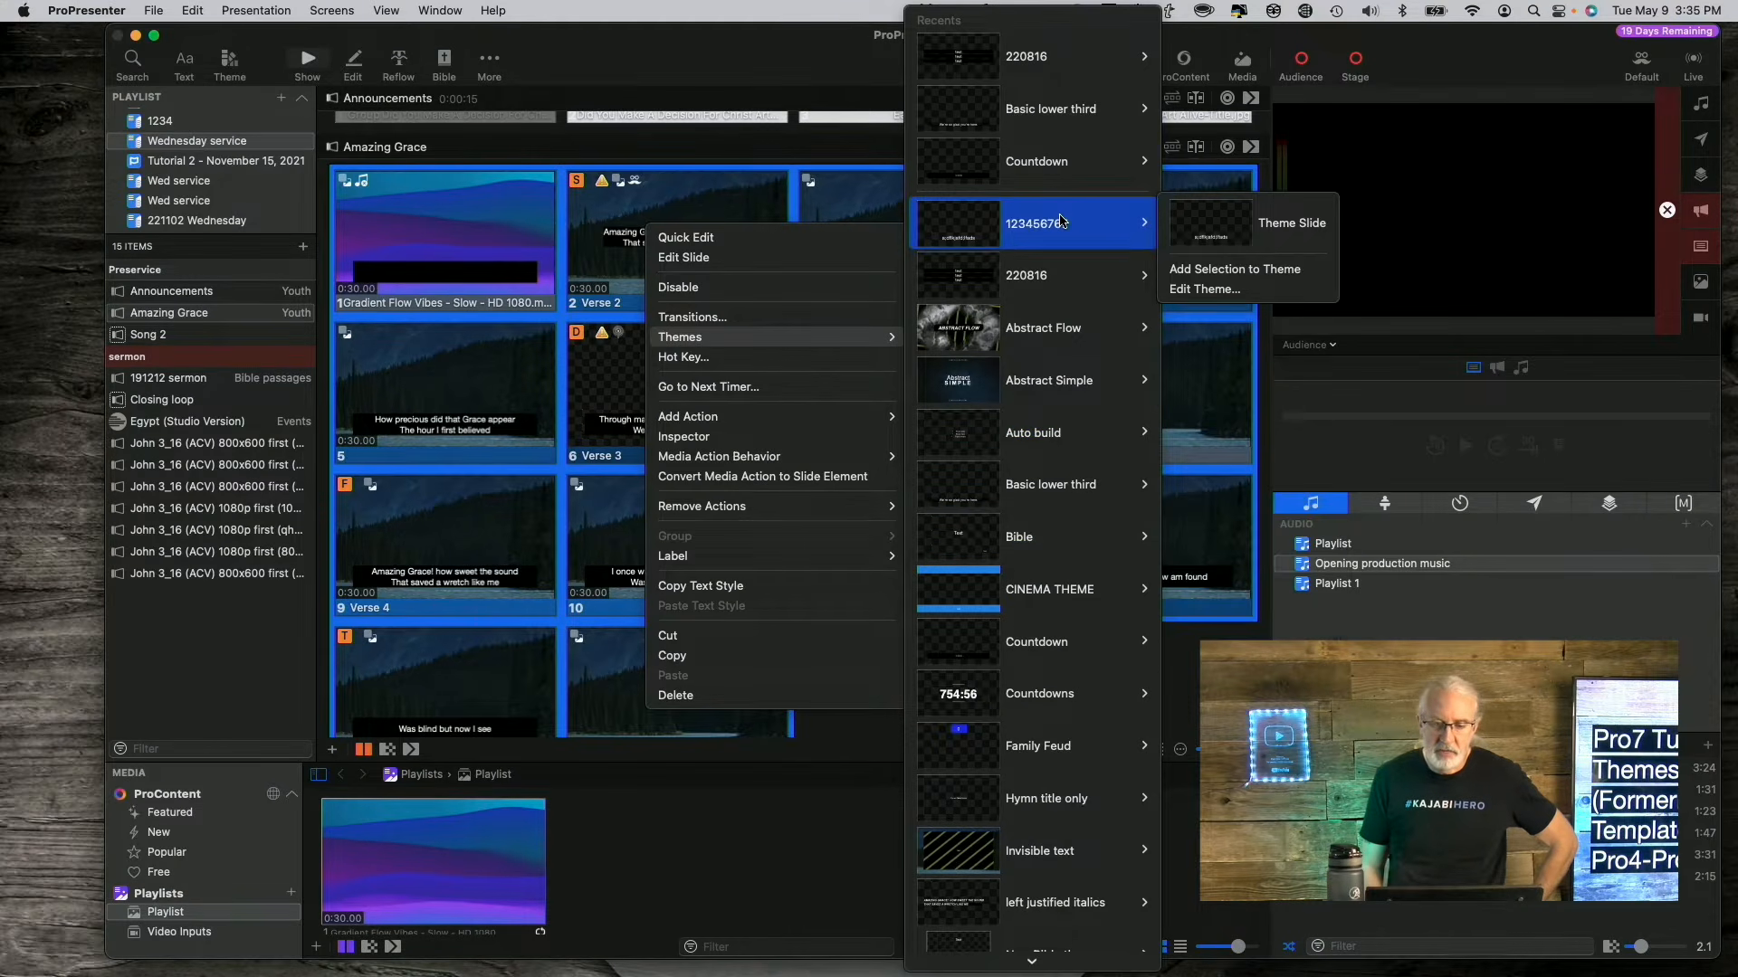
click(1244, 222)
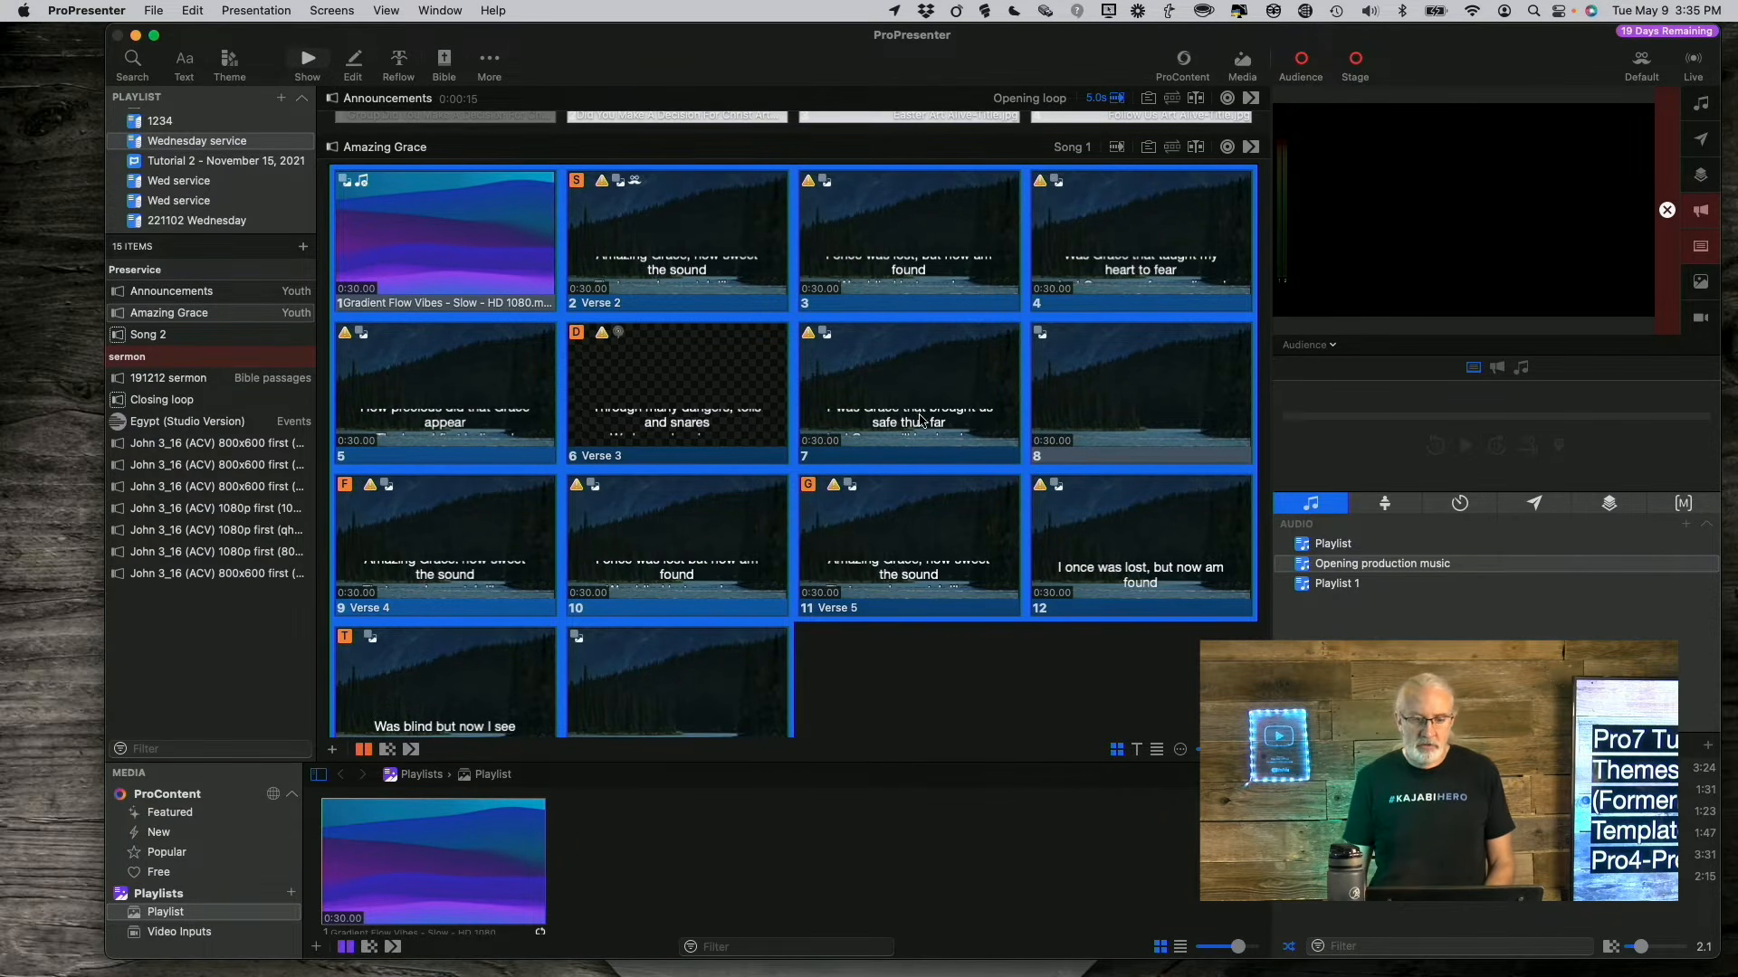
scroll(925, 411, down, 1)
scroll(925, 416, down, 1)
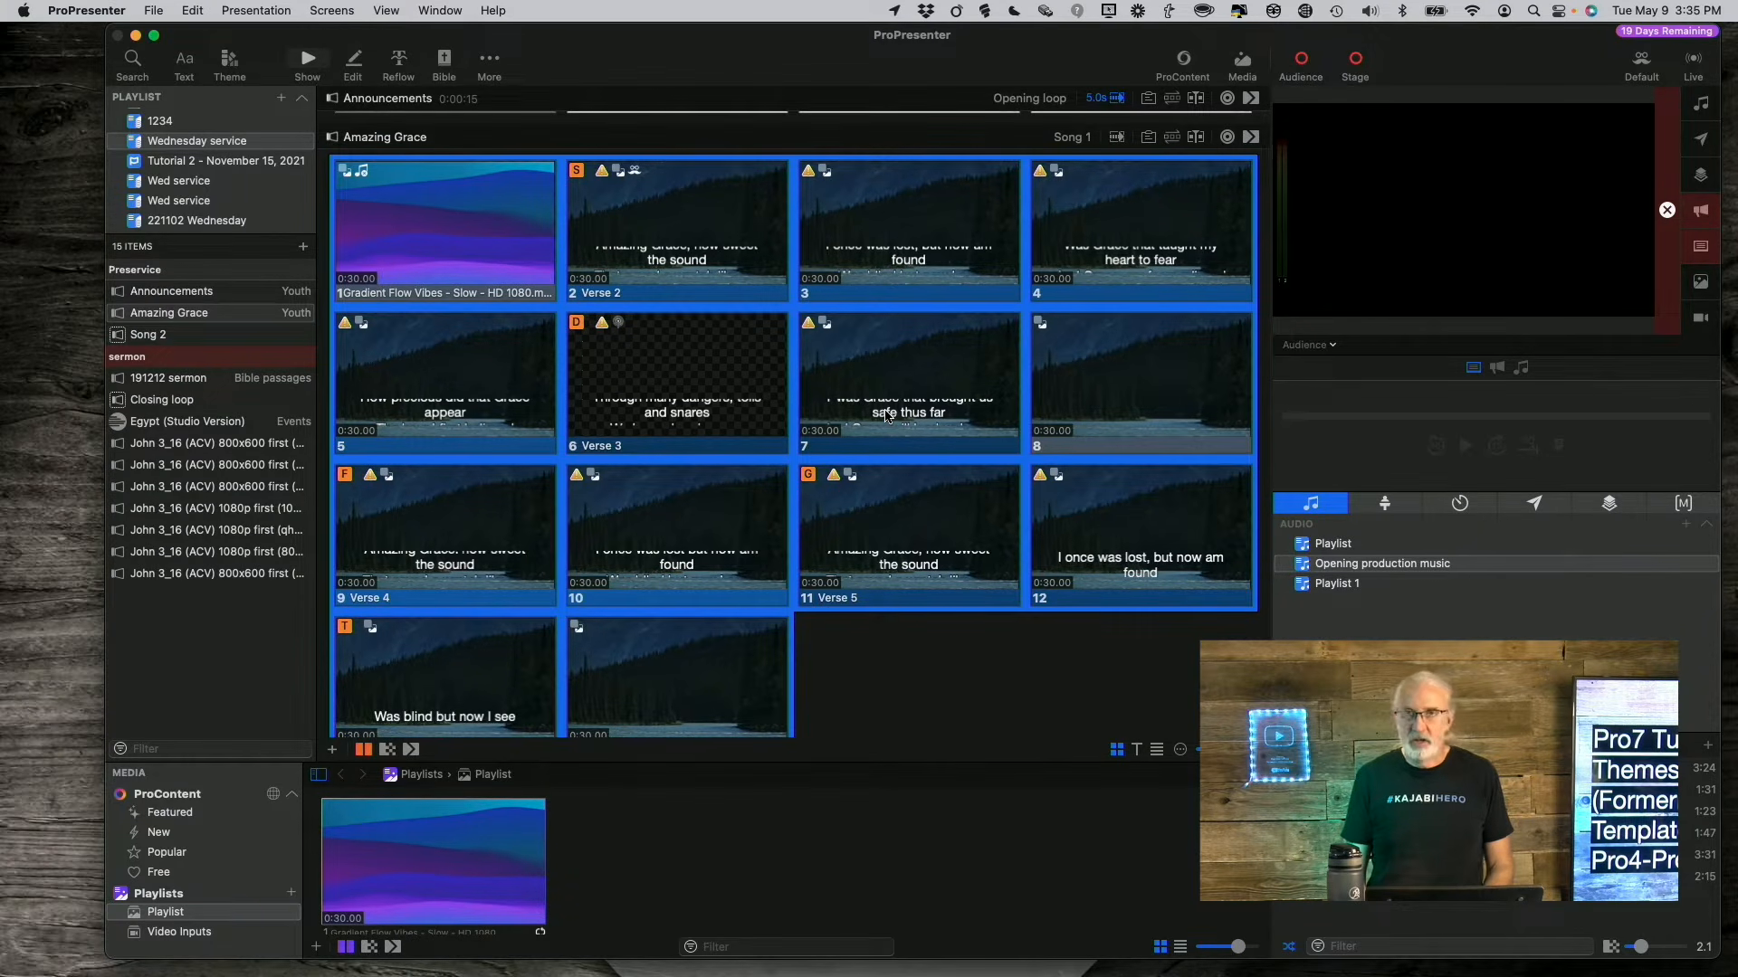
scroll(885, 416, up, 1)
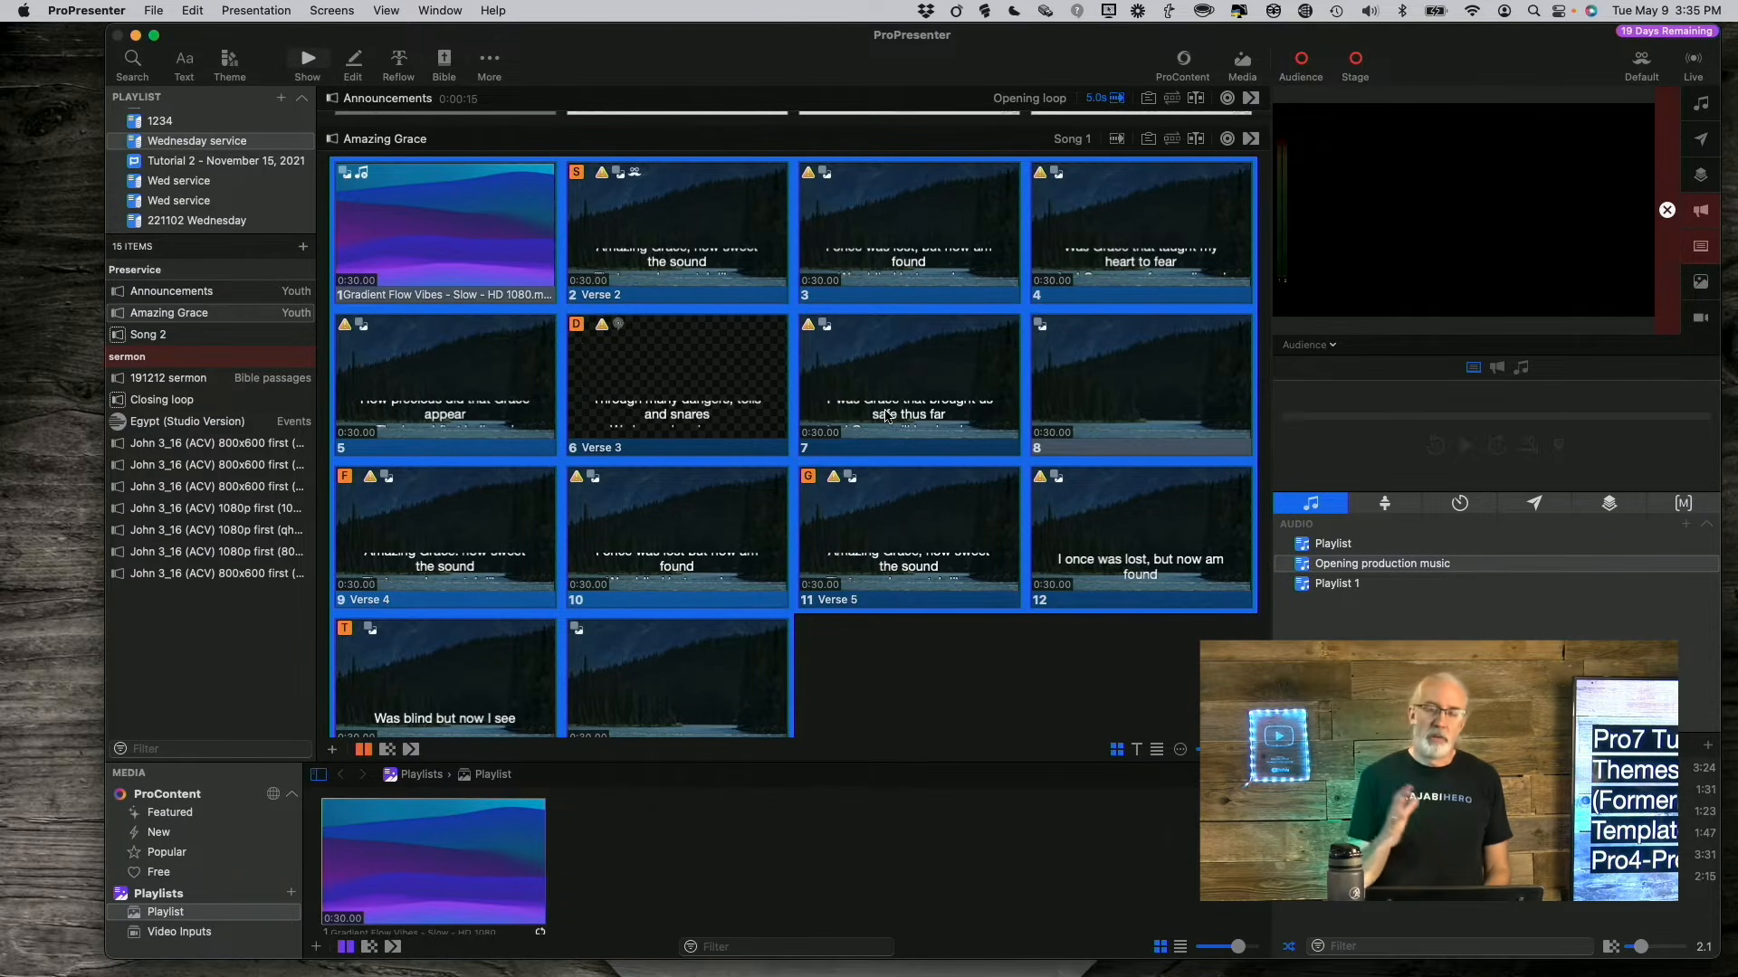
- Apply the theme slide of the 220816 theme to all selected slides of Amazing Grace
right_click(890, 405)
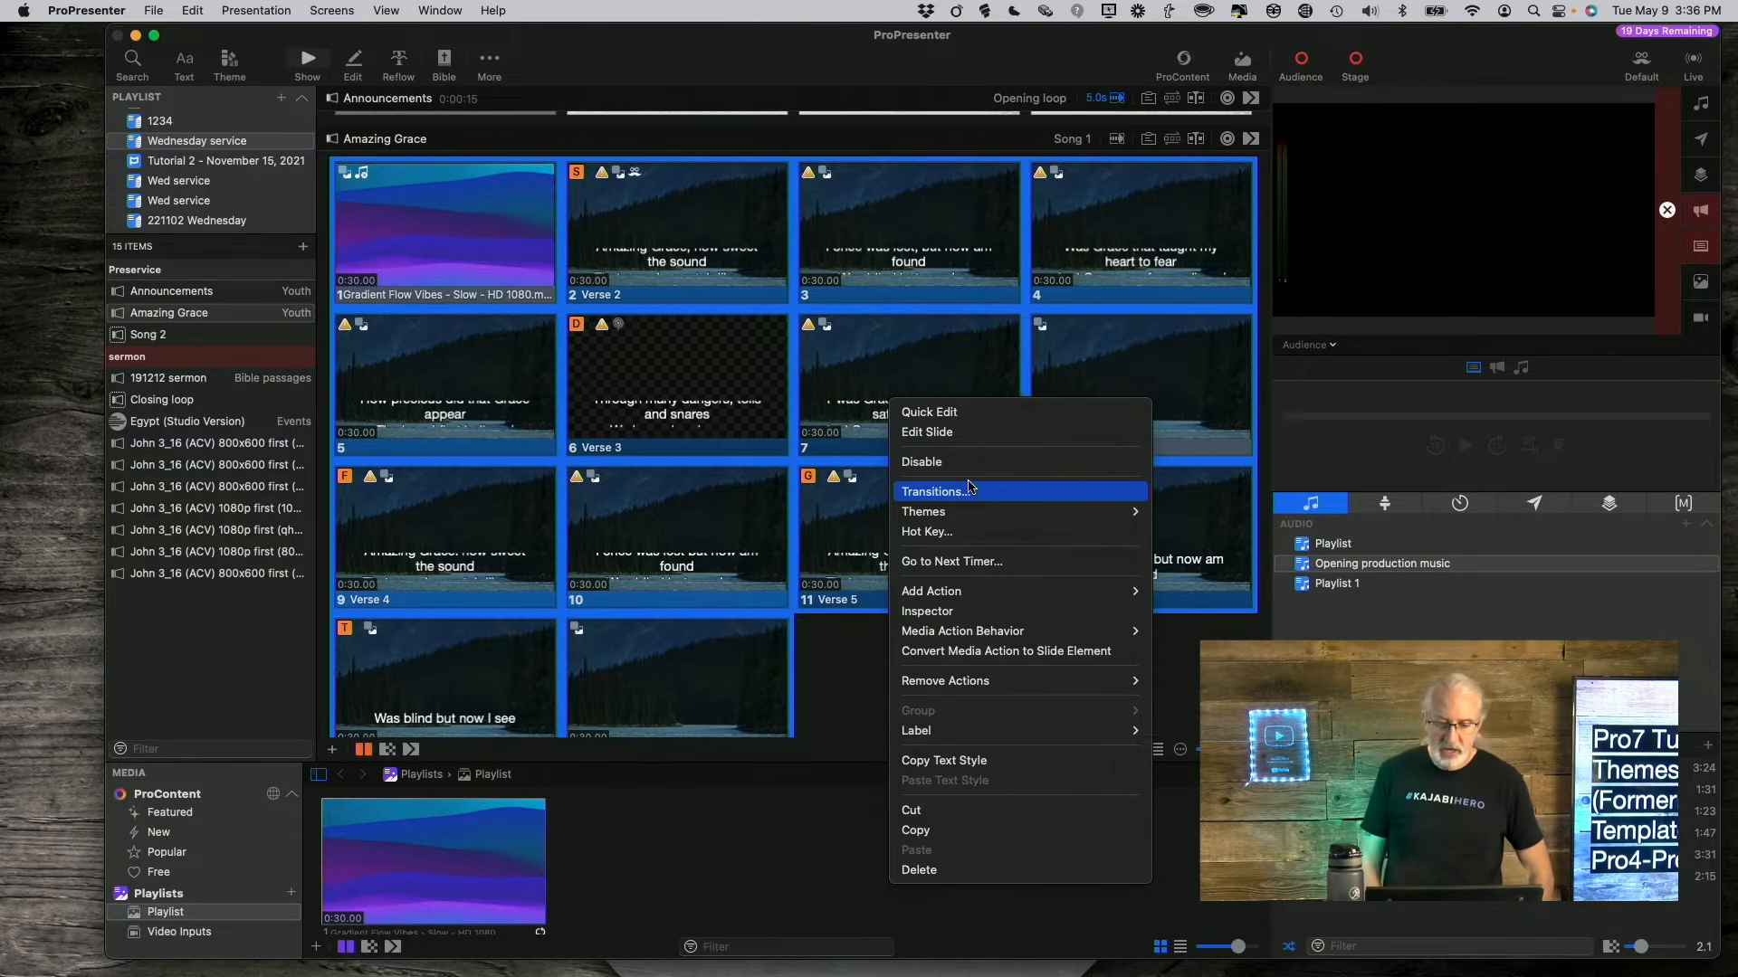
mouse_move(968, 511)
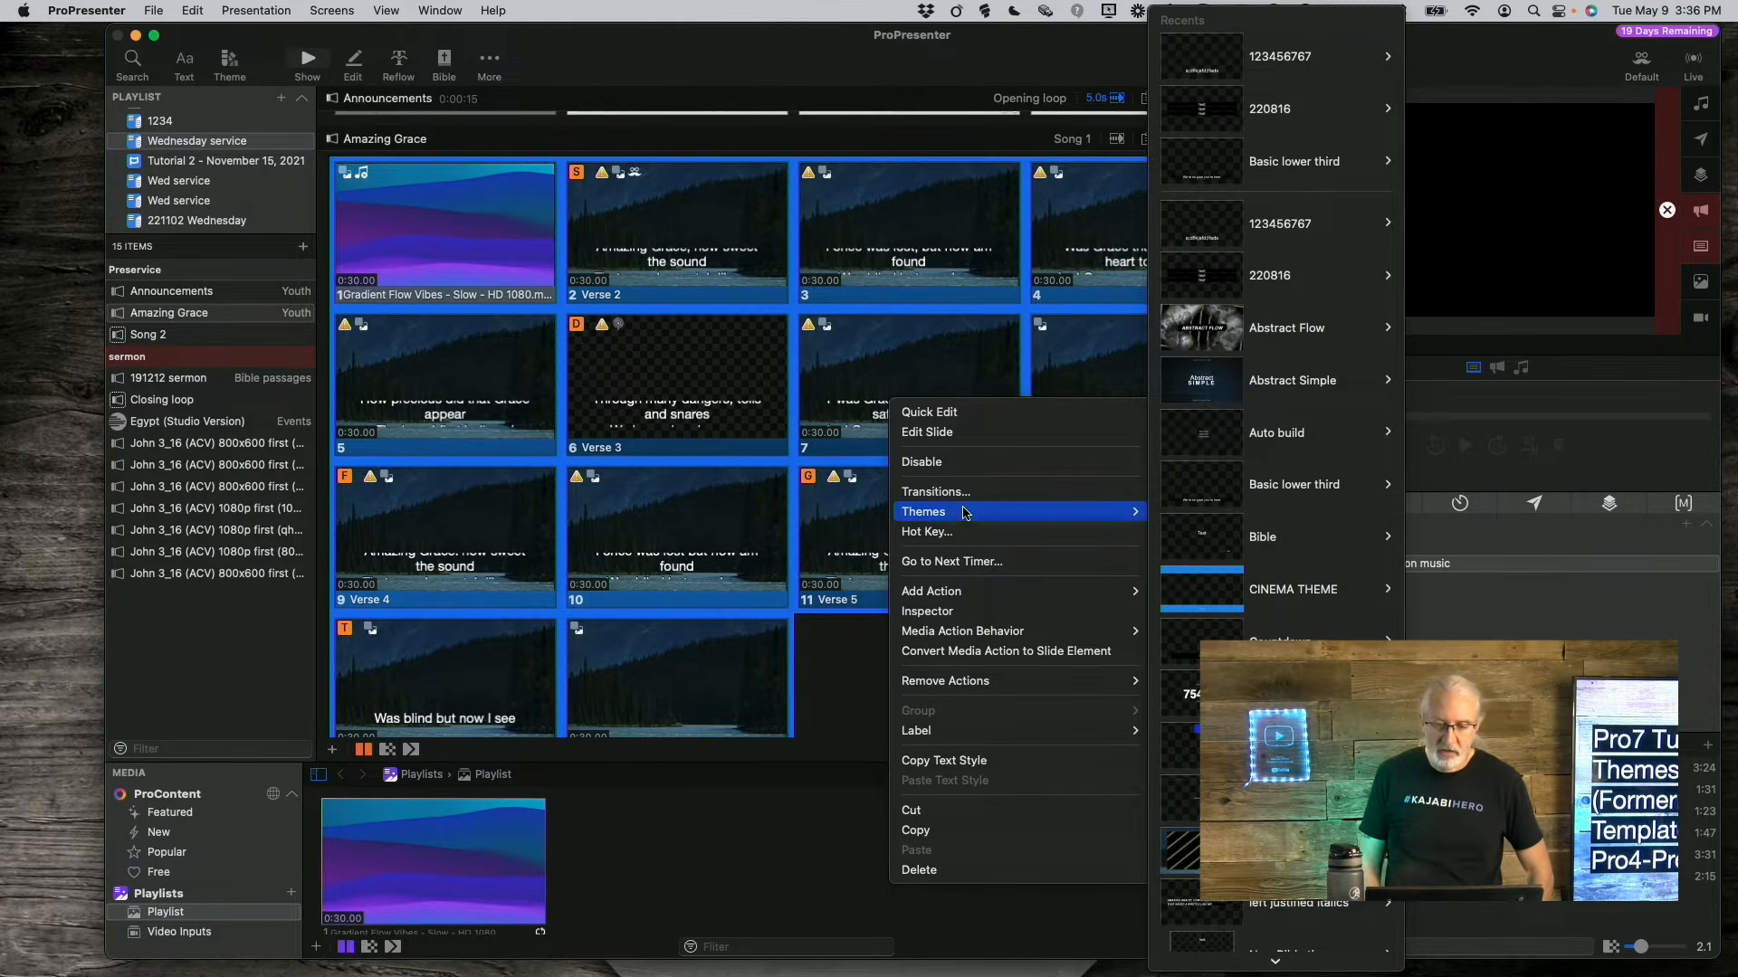
mouse_move(1165, 486)
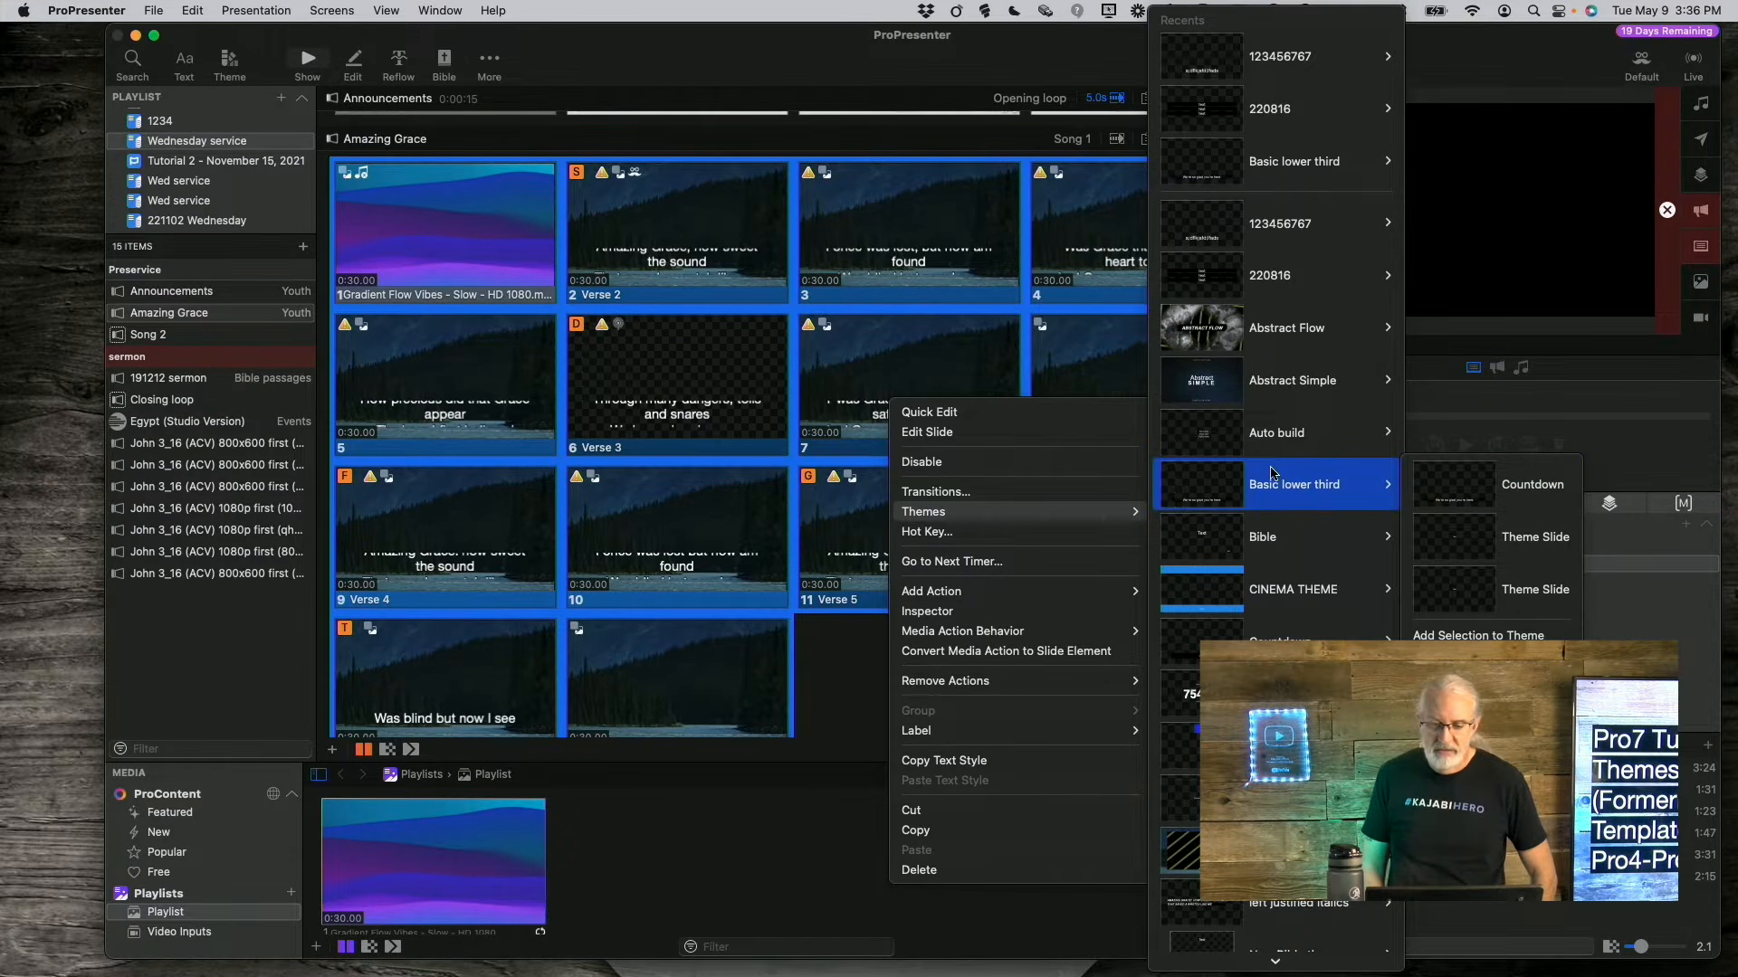
mouse_move(1251, 441)
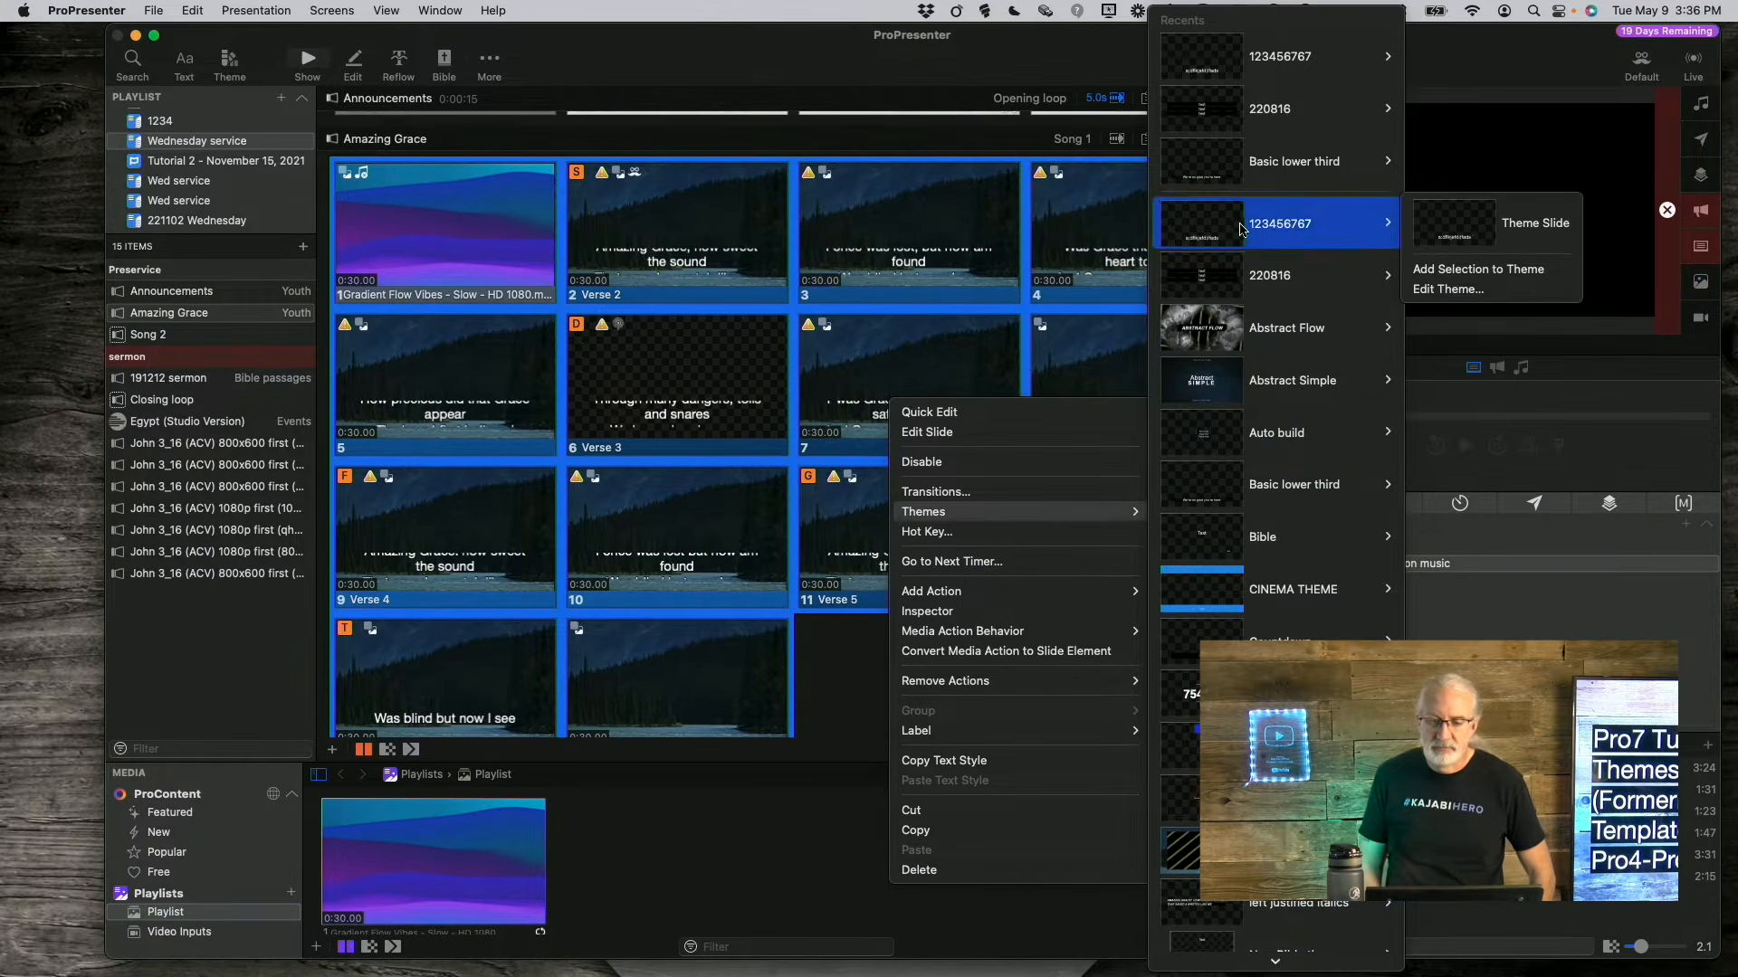
mouse_move(1252, 172)
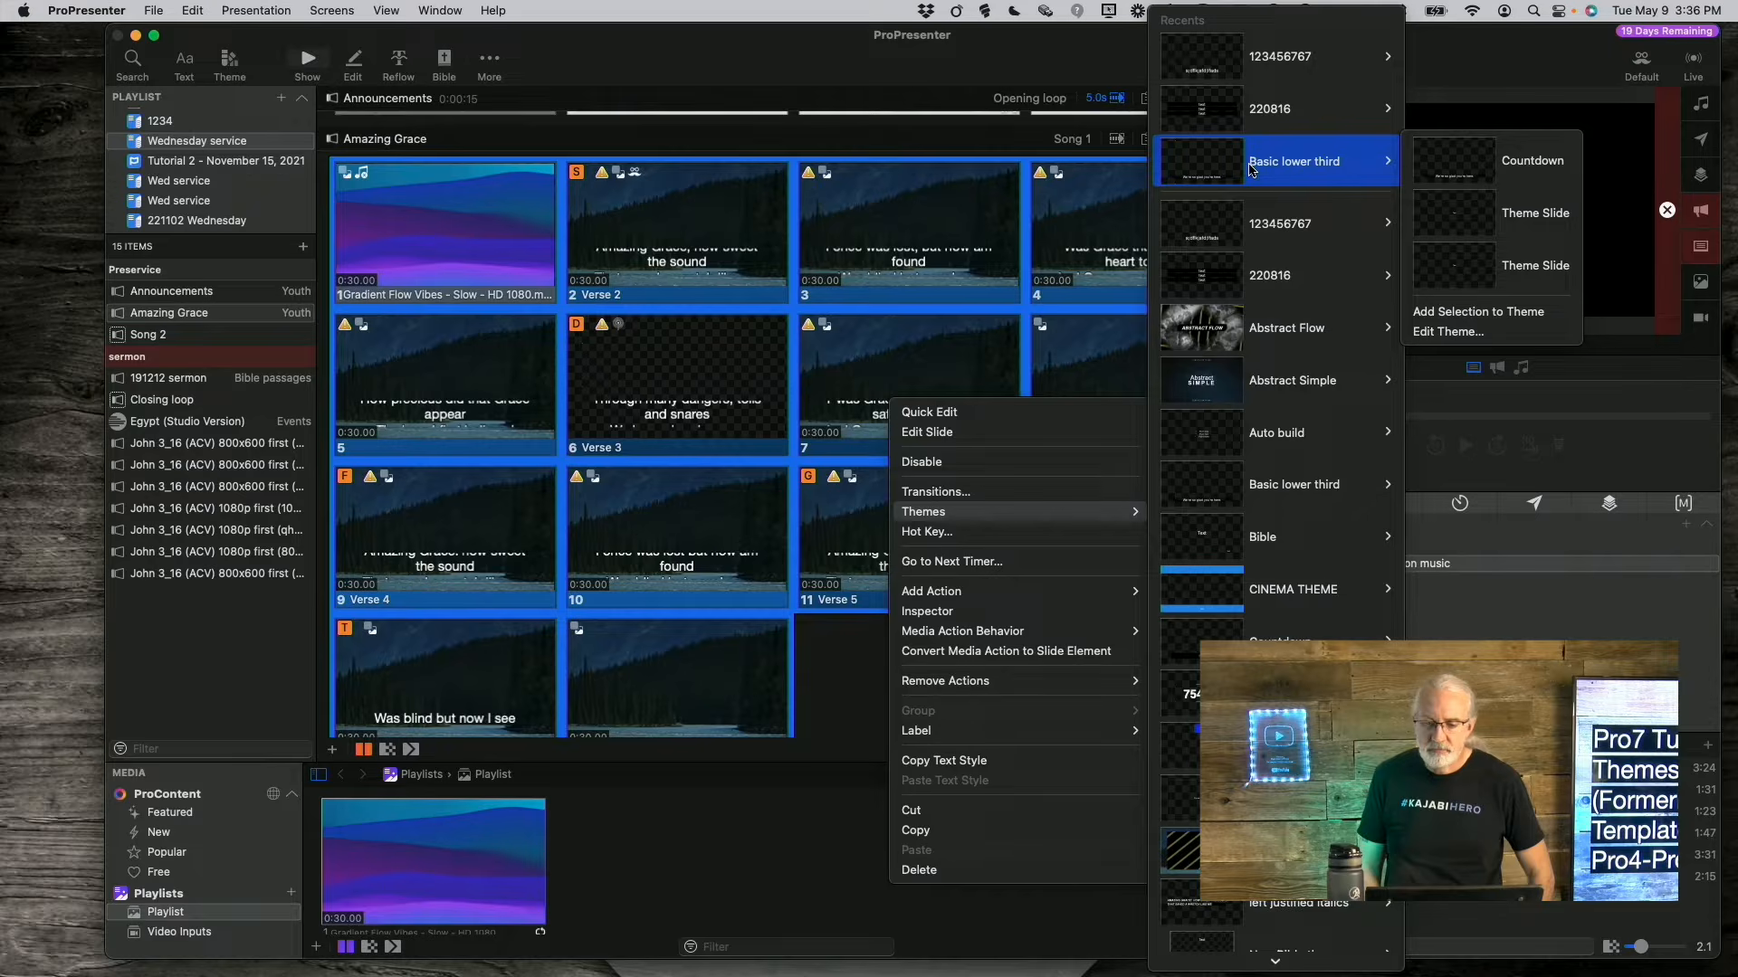
mouse_move(1254, 97)
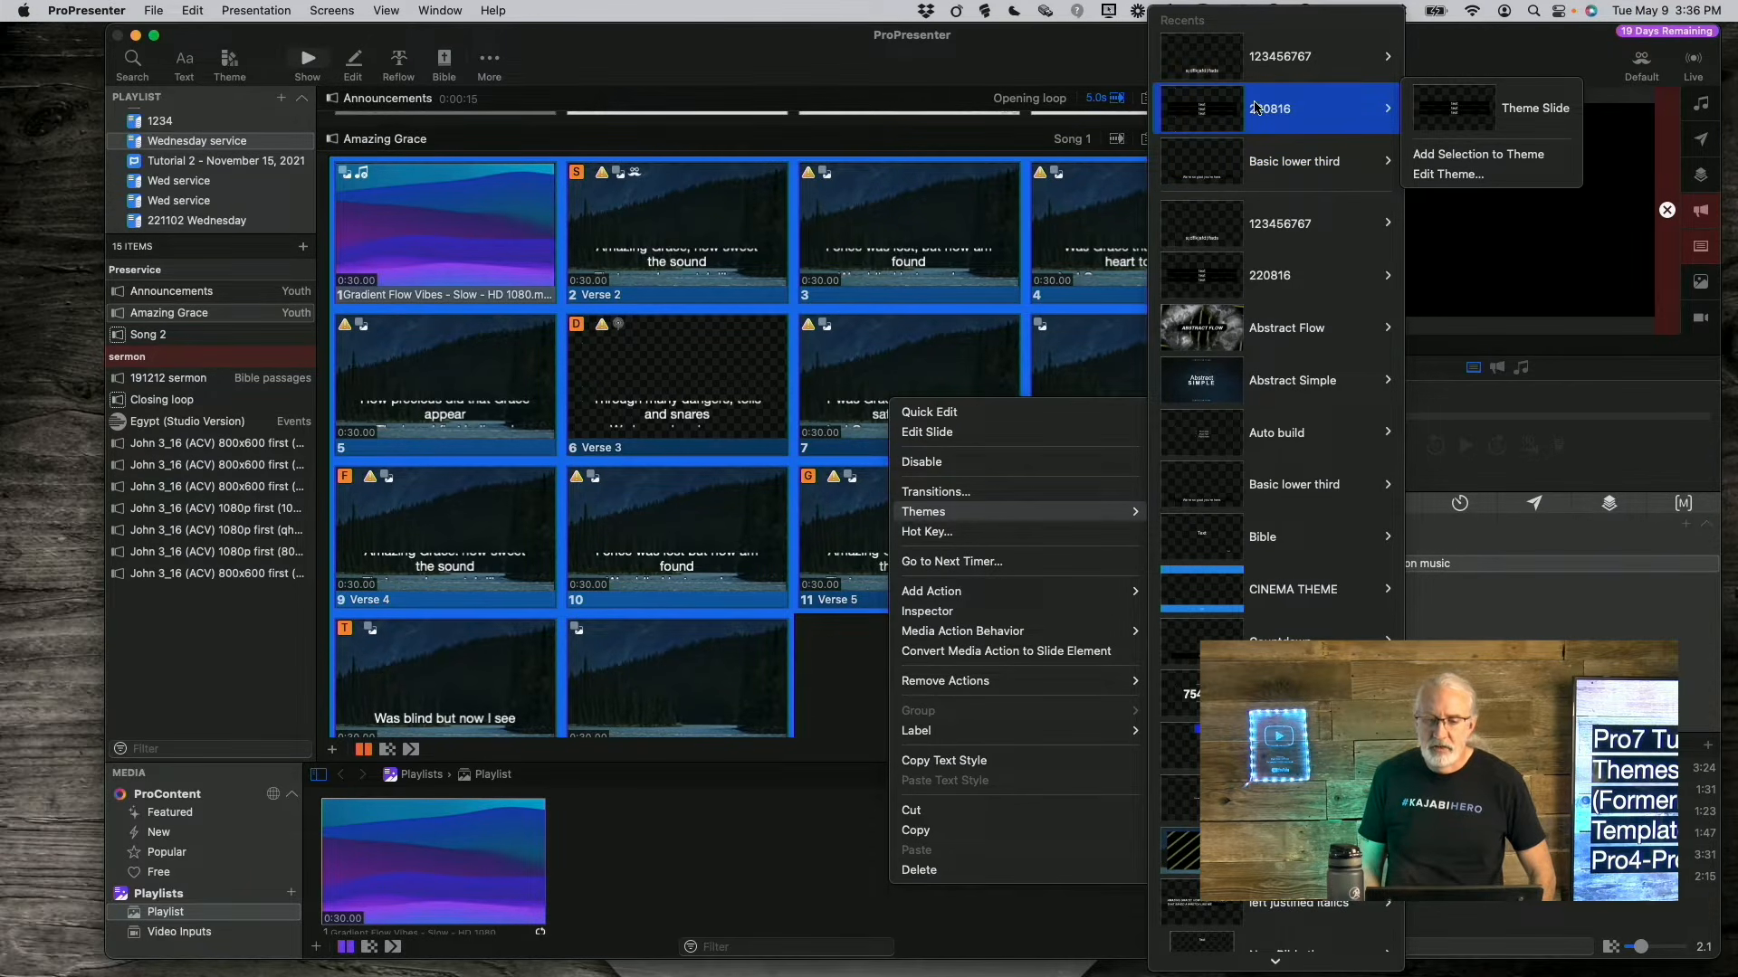
click(1441, 108)
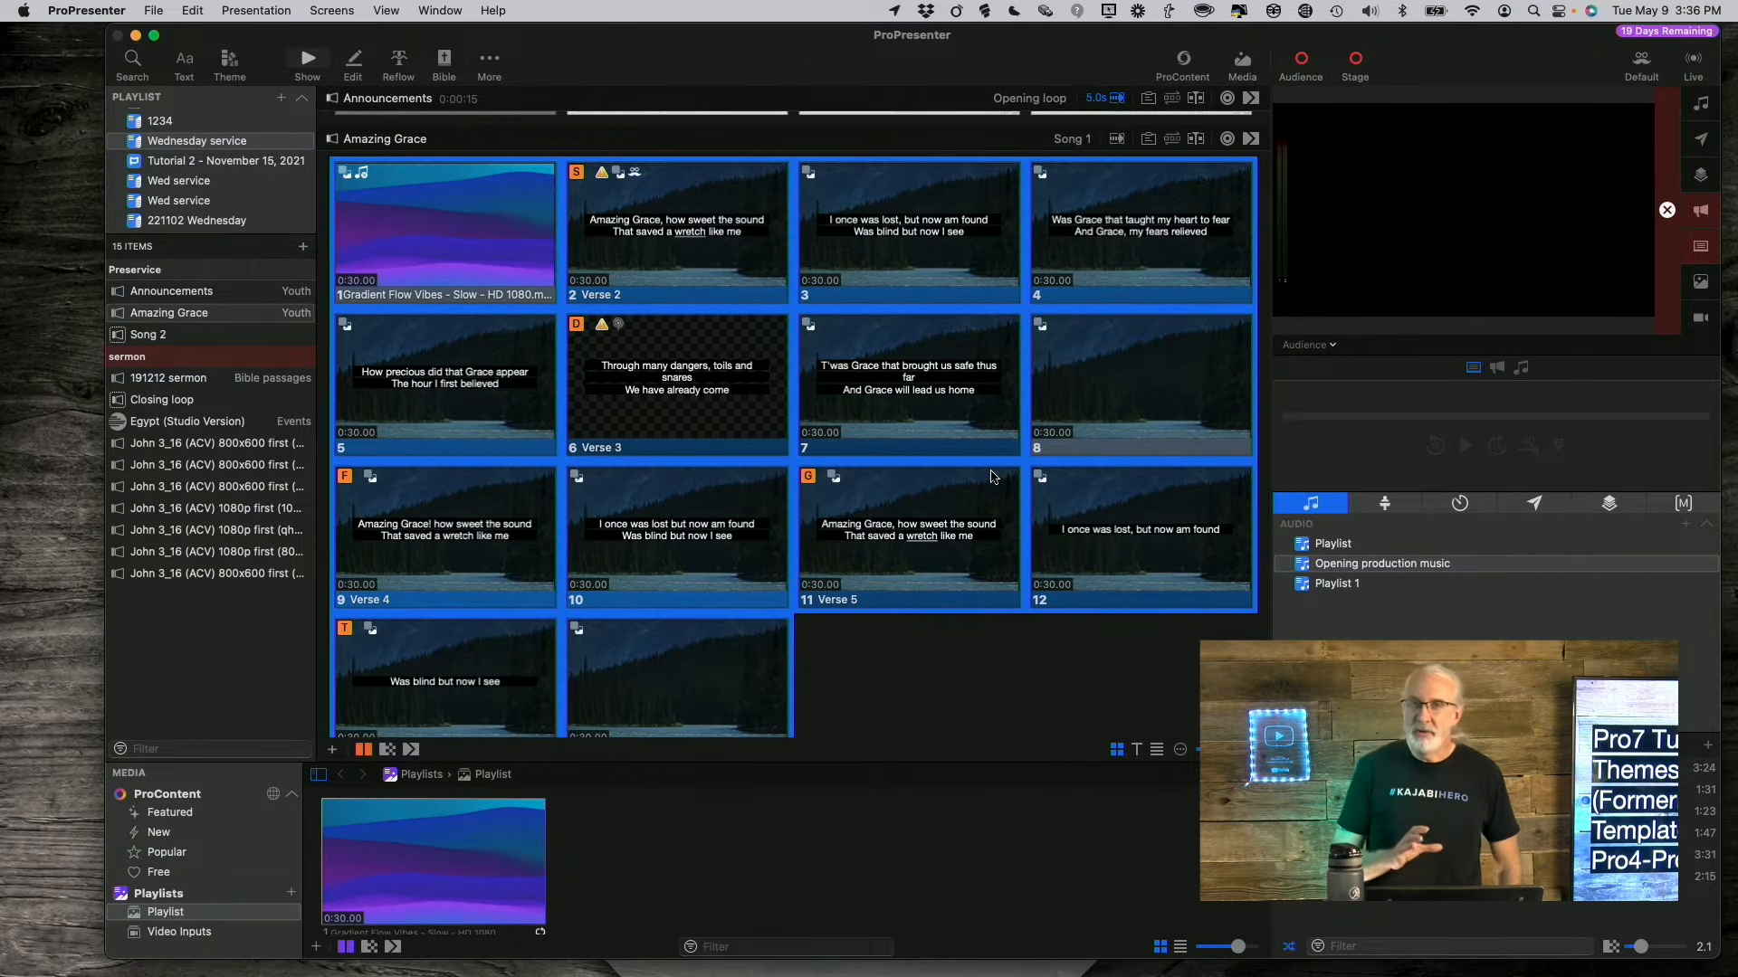
- Open Amazing Grace for slide editing and select slide 6, the first slide of Verse 3
right_click(689, 378)
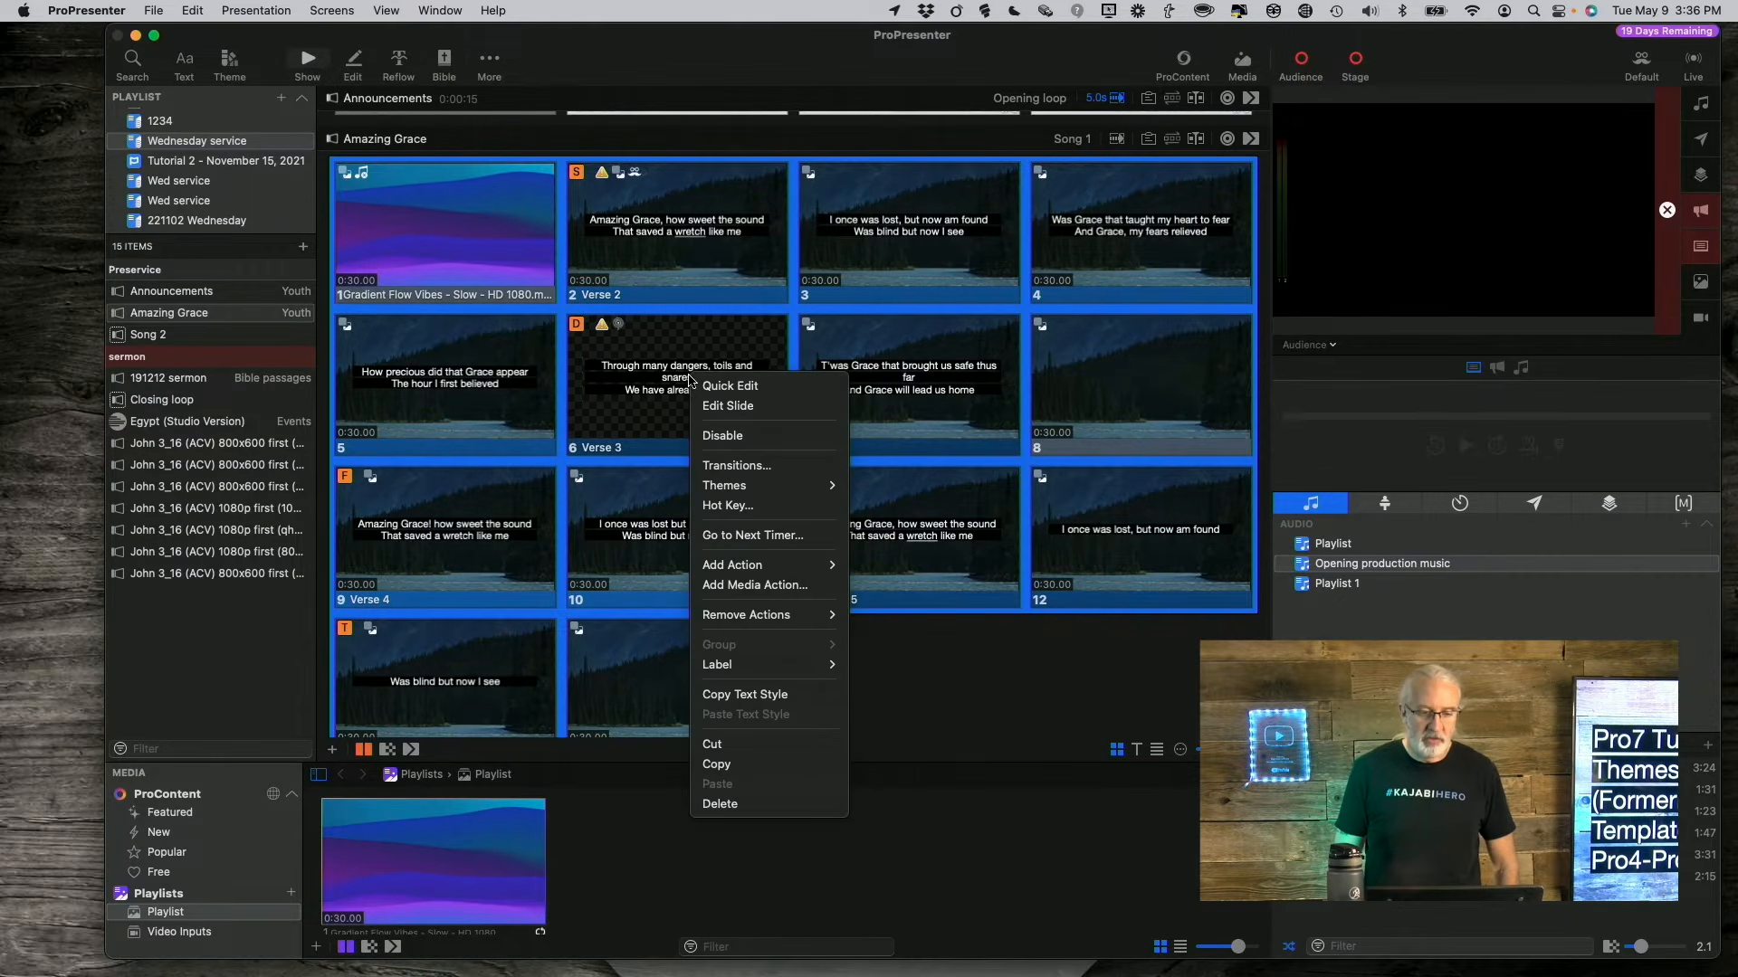
click(715, 407)
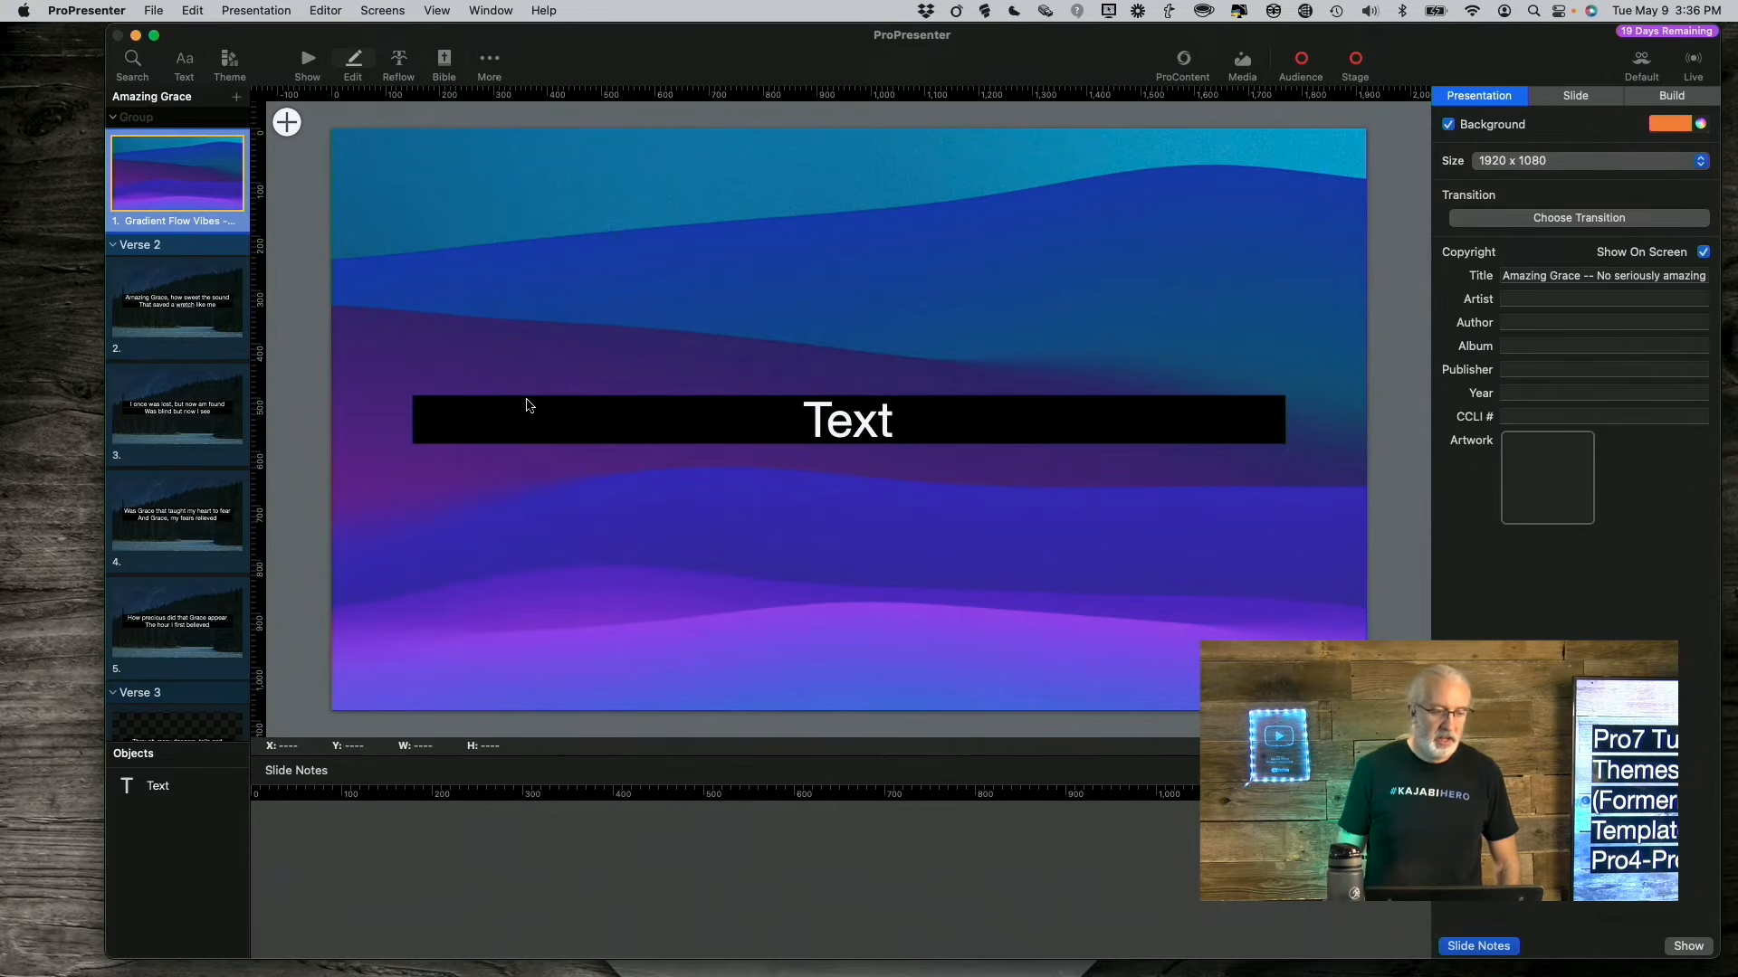
scroll(186, 410, down, 1)
scroll(186, 410, down, 6)
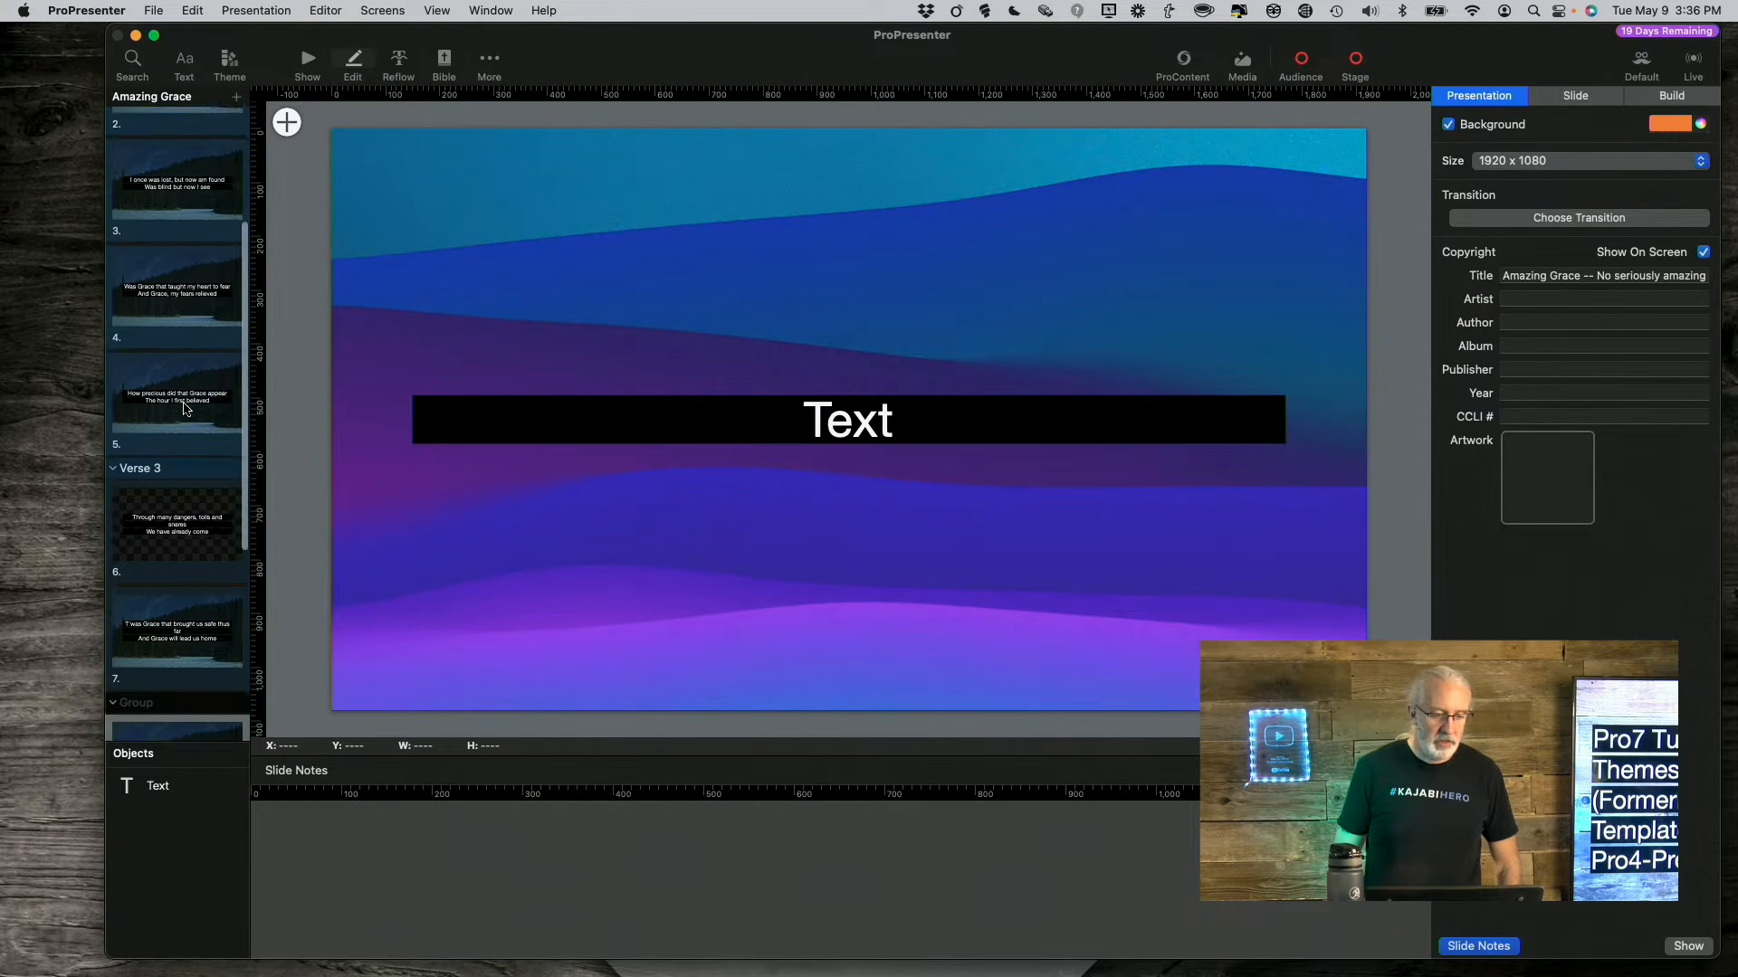
click(191, 429)
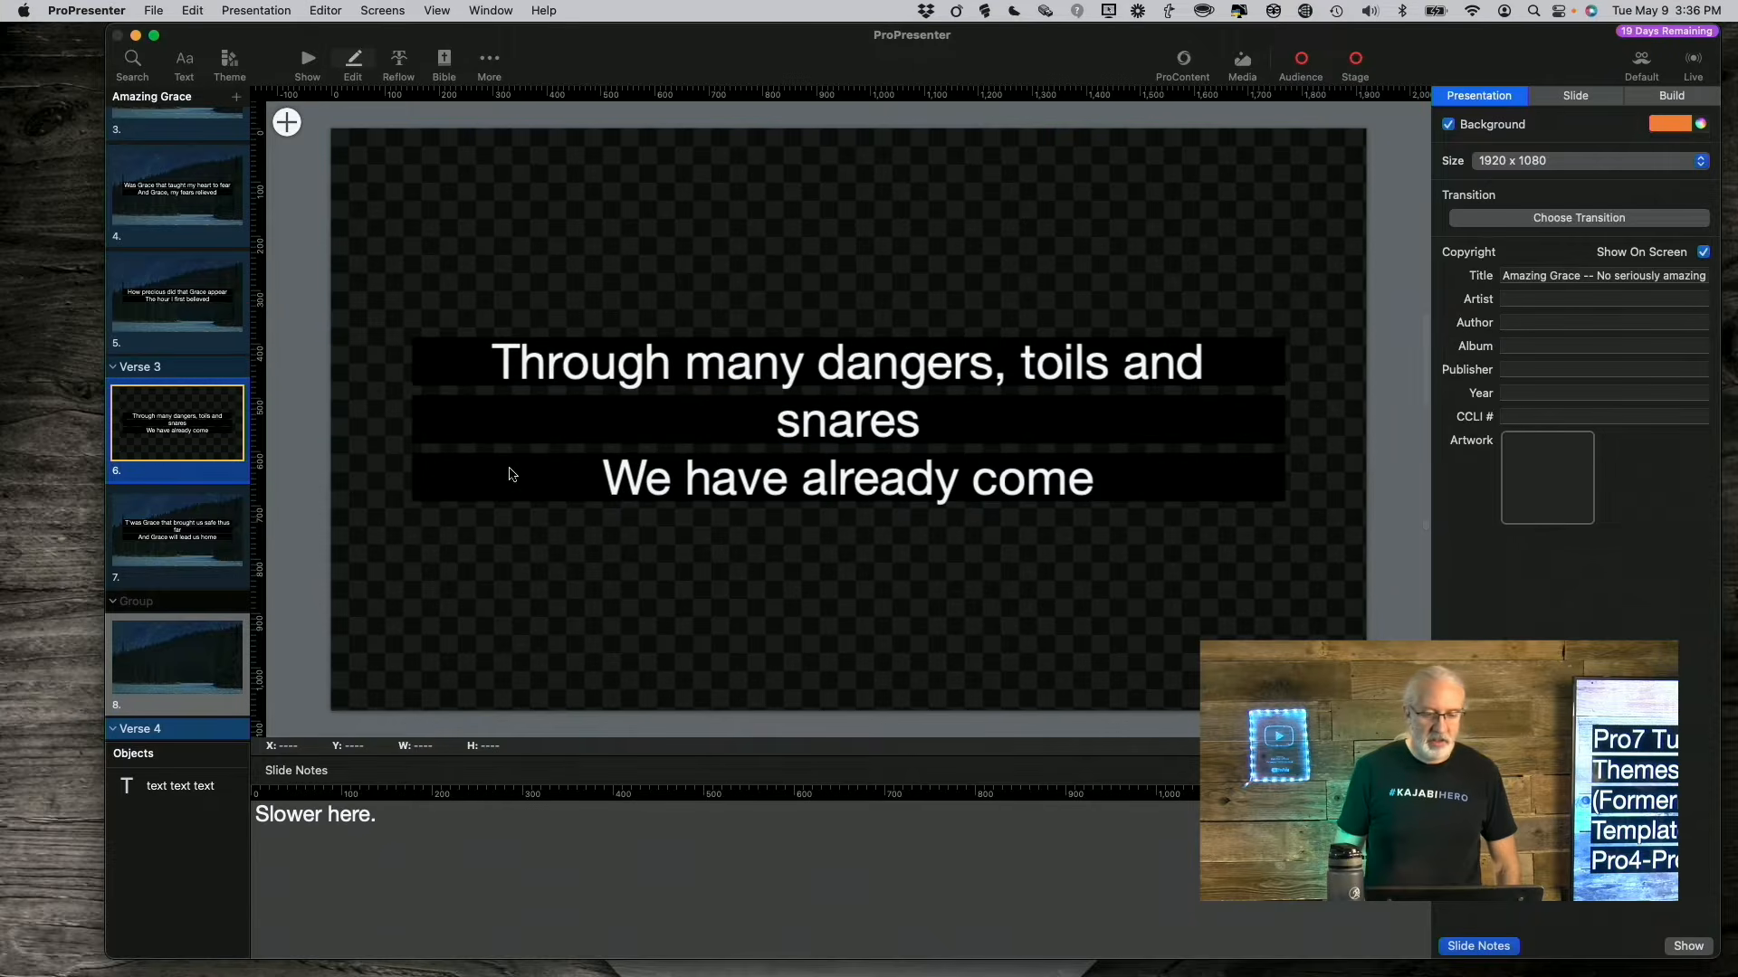
- Select the whole lyric text on the "Through many dangers, toils and snares" slide and set its font size to 95
click(1097, 490)
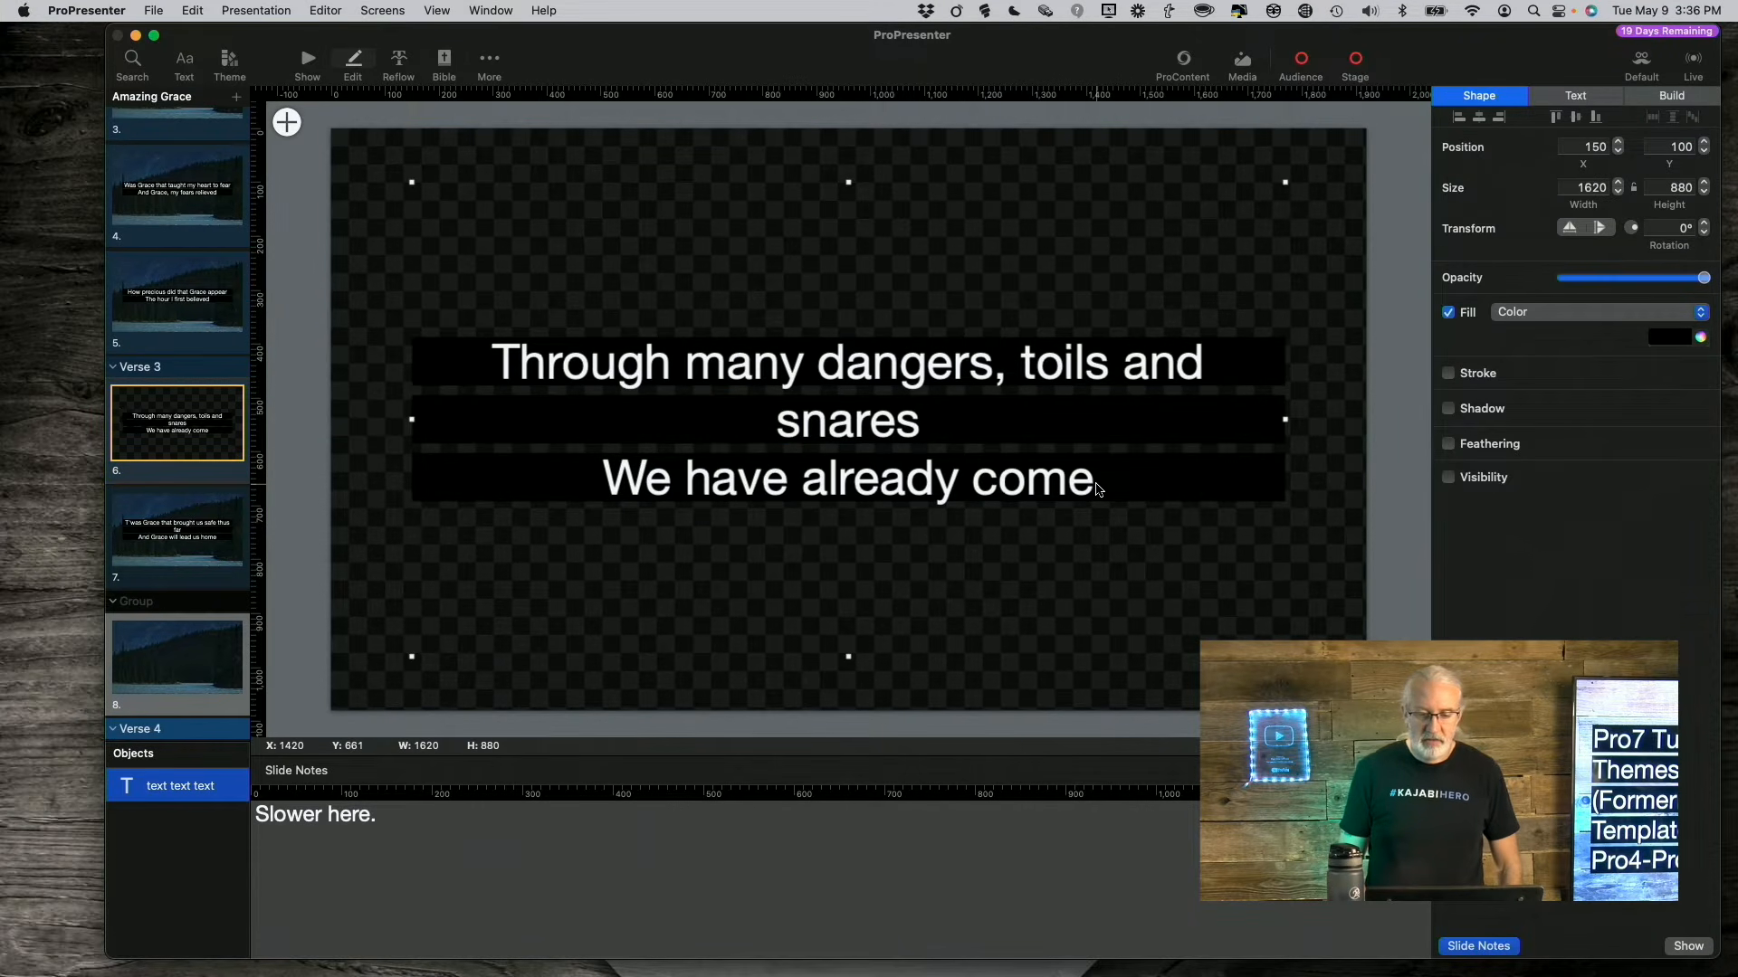
double_click(1097, 490)
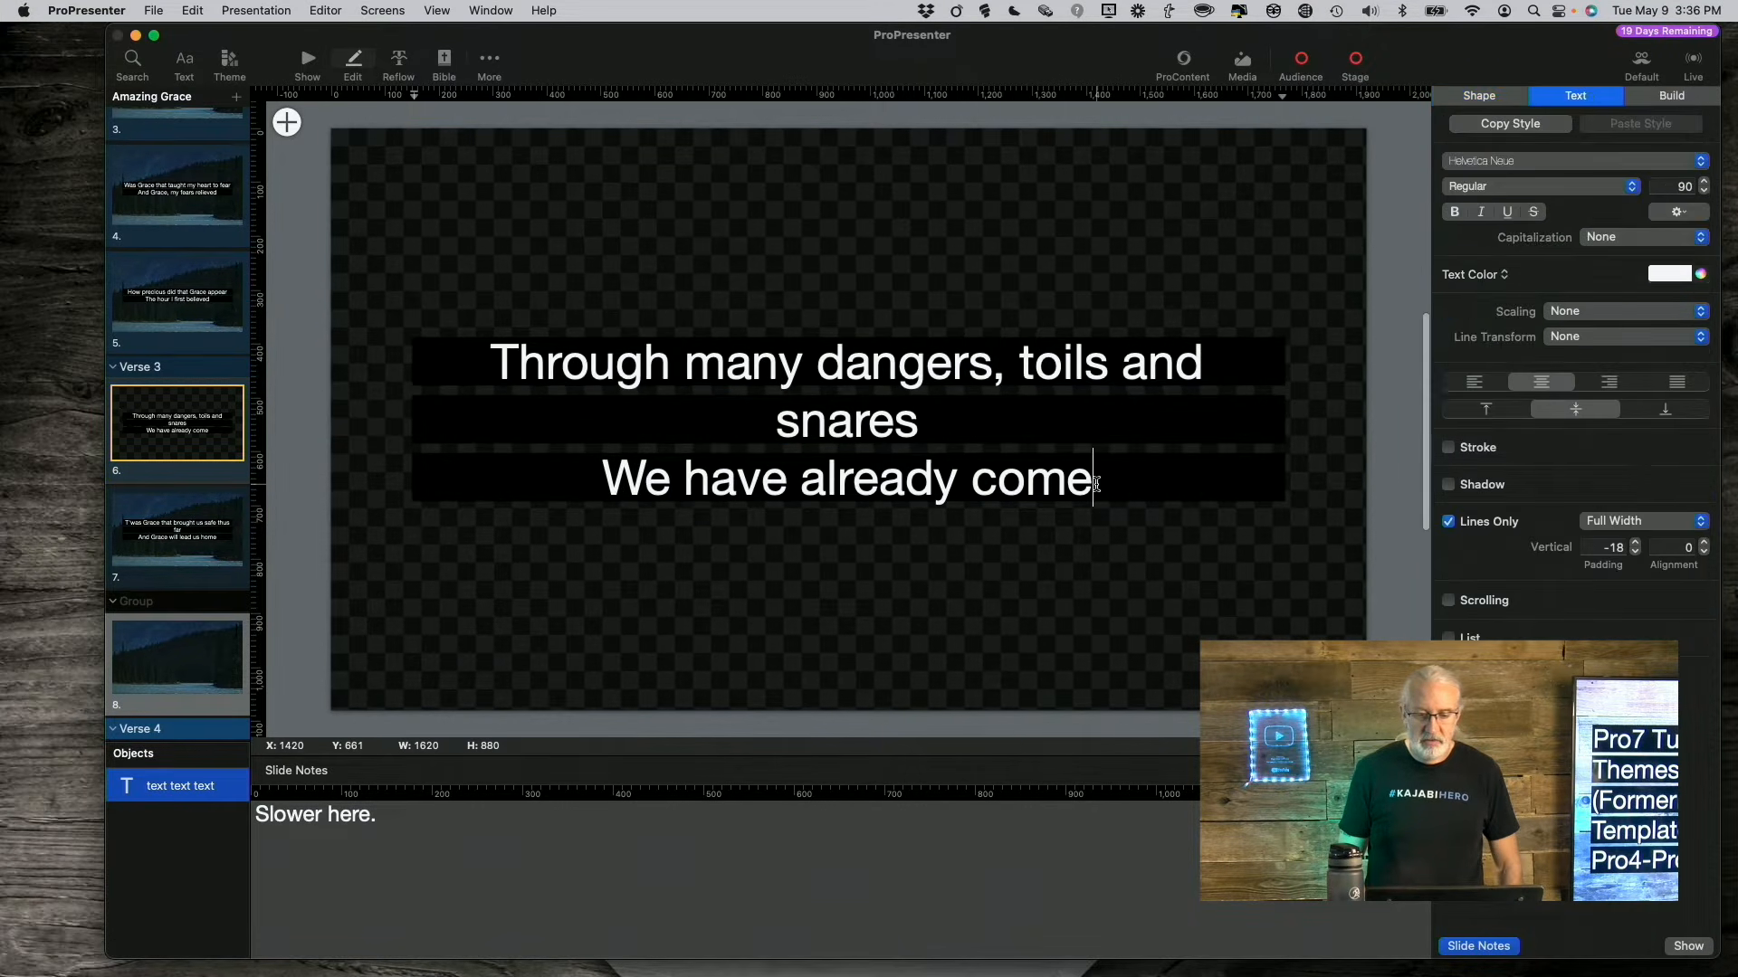
drag(1095, 489, 480, 354)
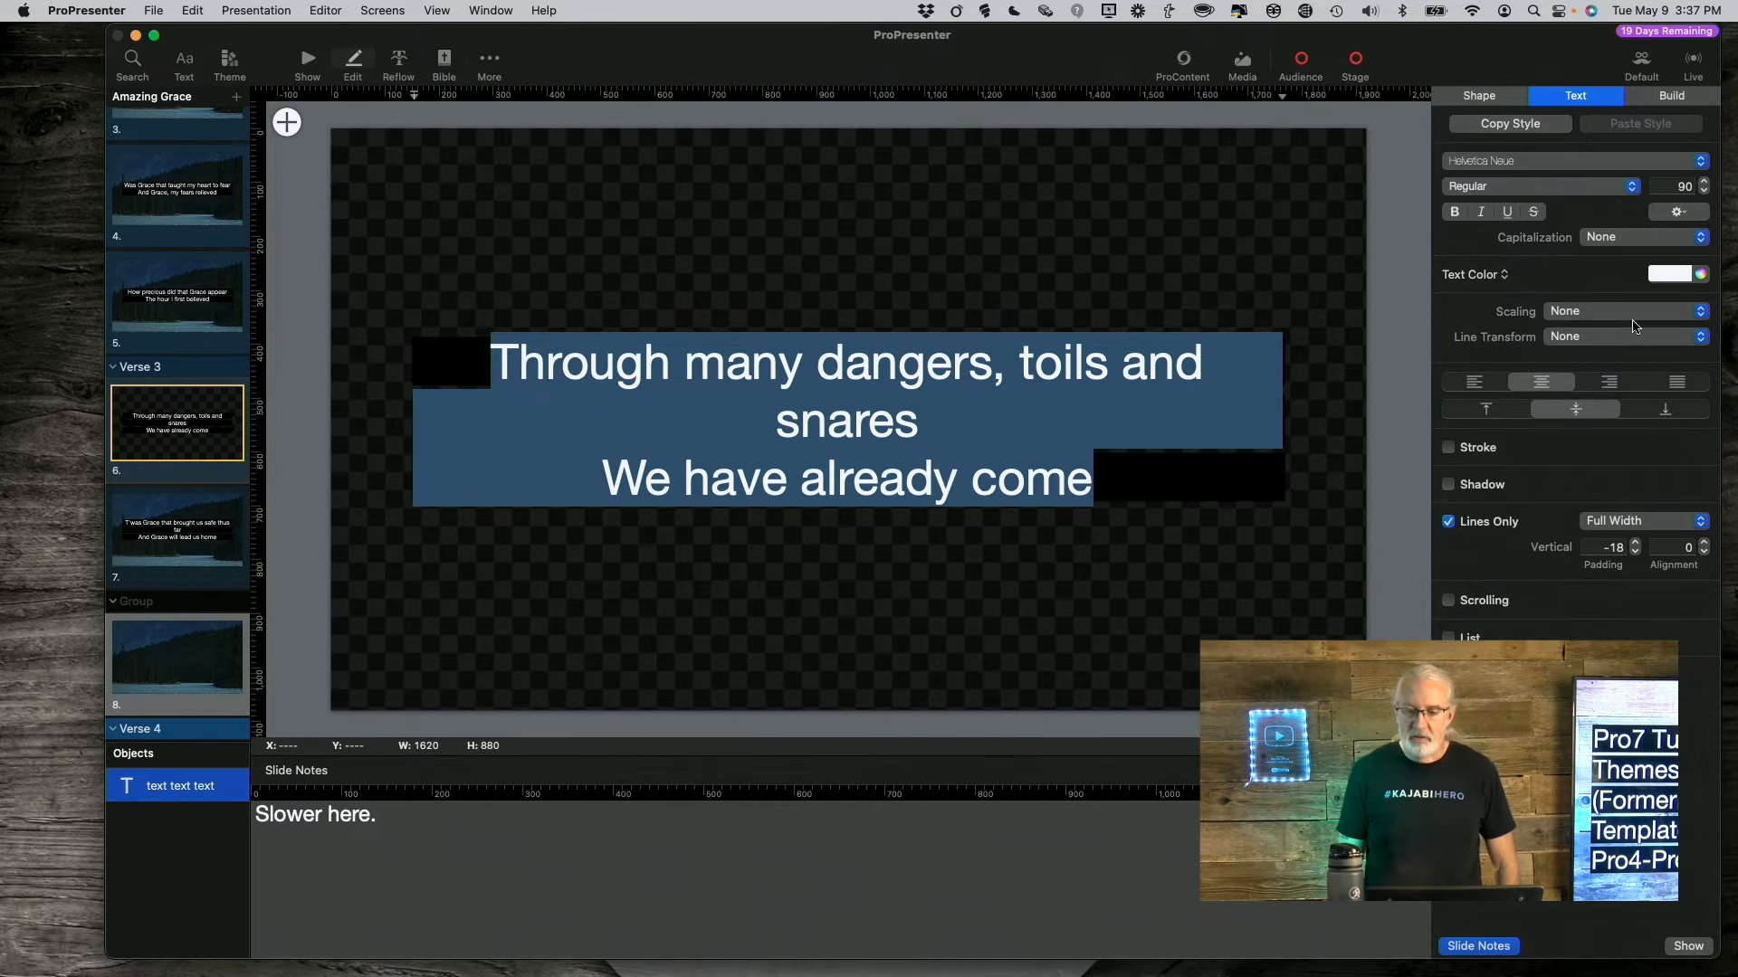
click(1705, 182)
click(1705, 182)
click(1705, 182)
click(1705, 182)
click(1705, 182)
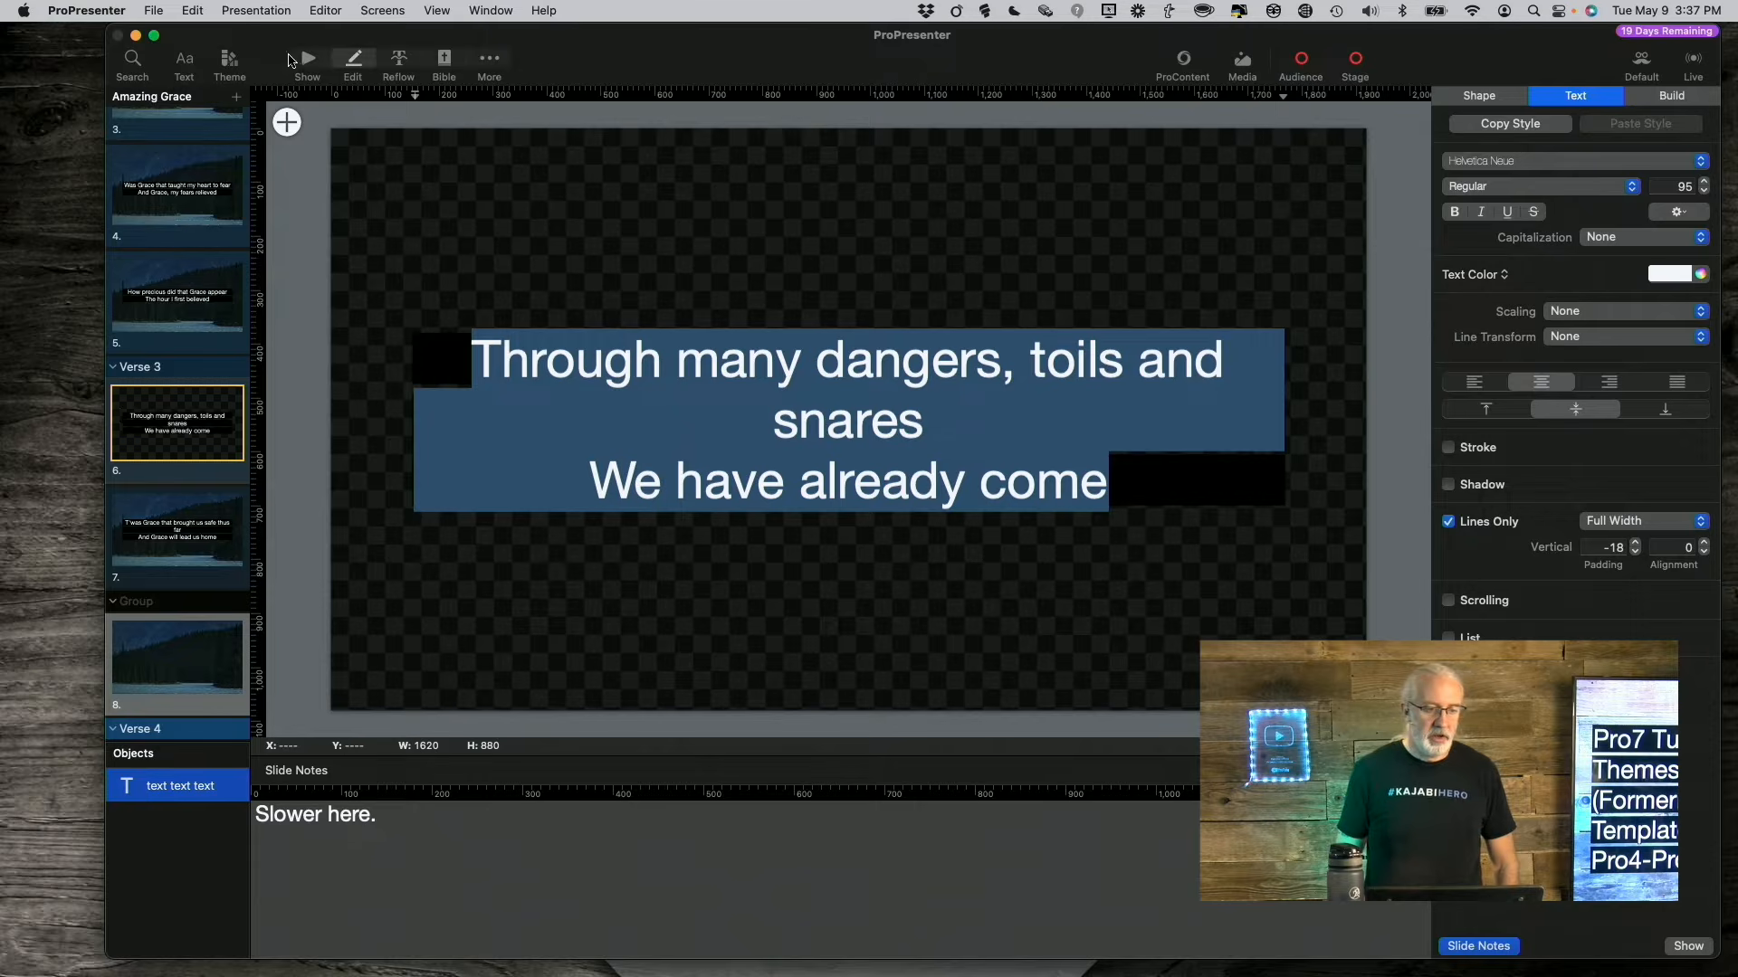
- Return to the Show view and send the first Verse 3 slide of Amazing Grace to the audience output
click(306, 62)
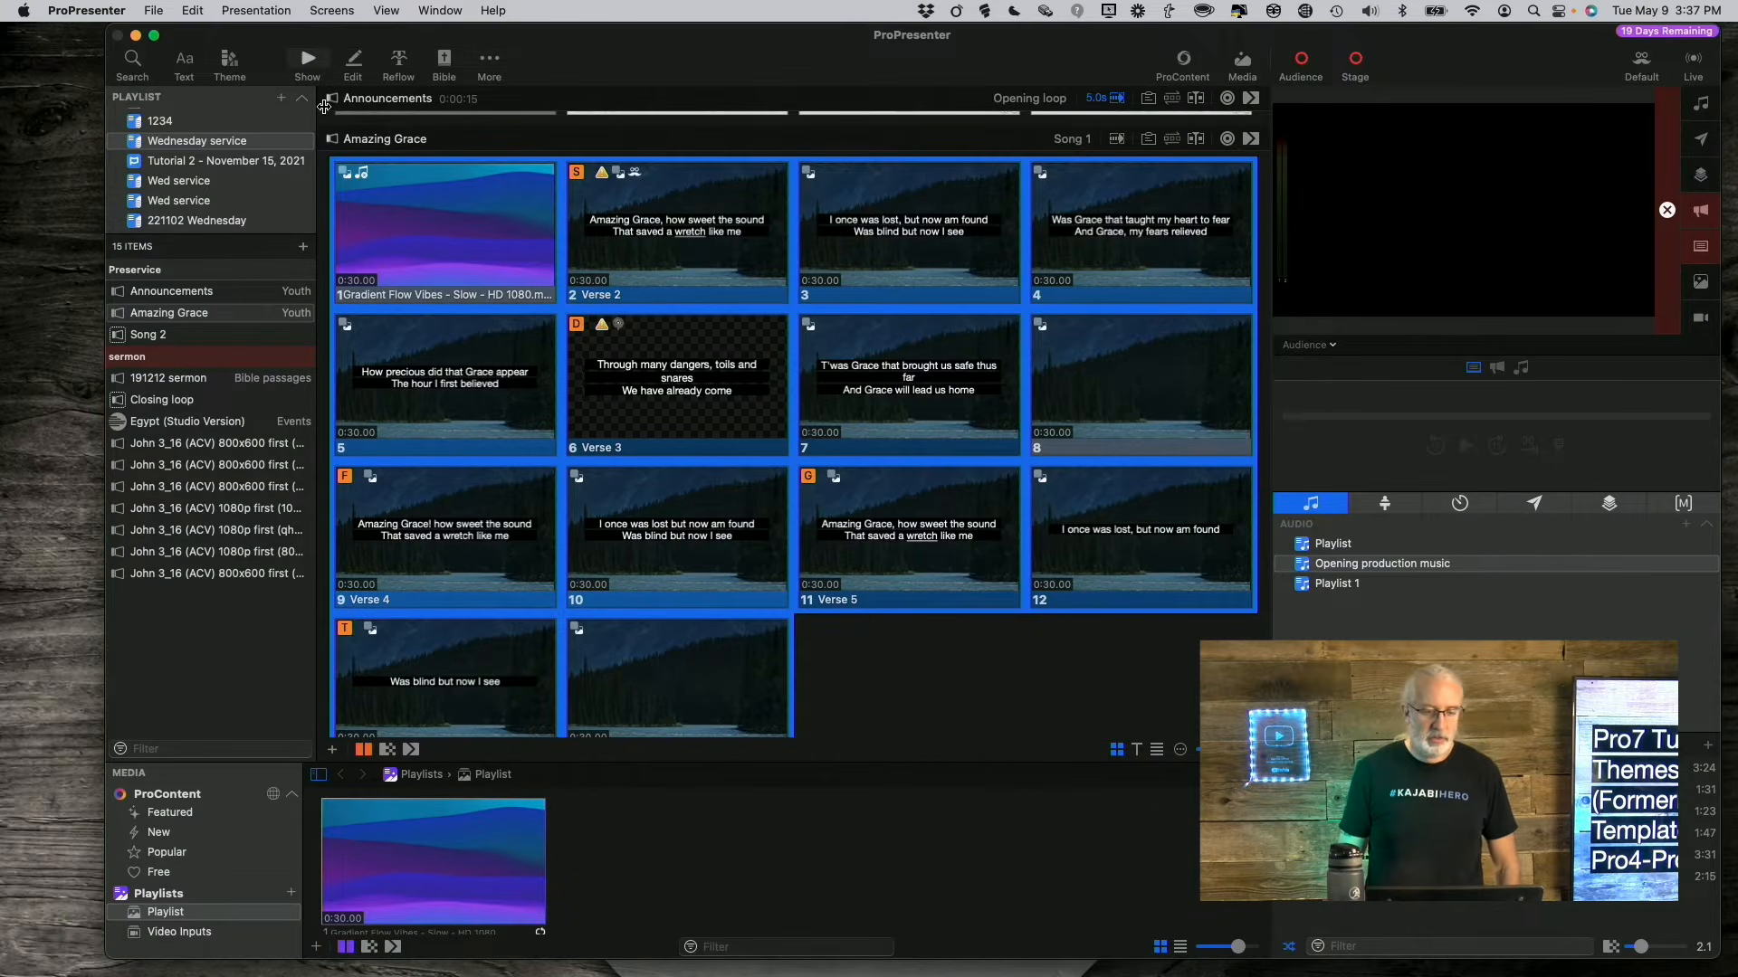
scroll(840, 572, down, 1)
scroll(854, 565, up, 1)
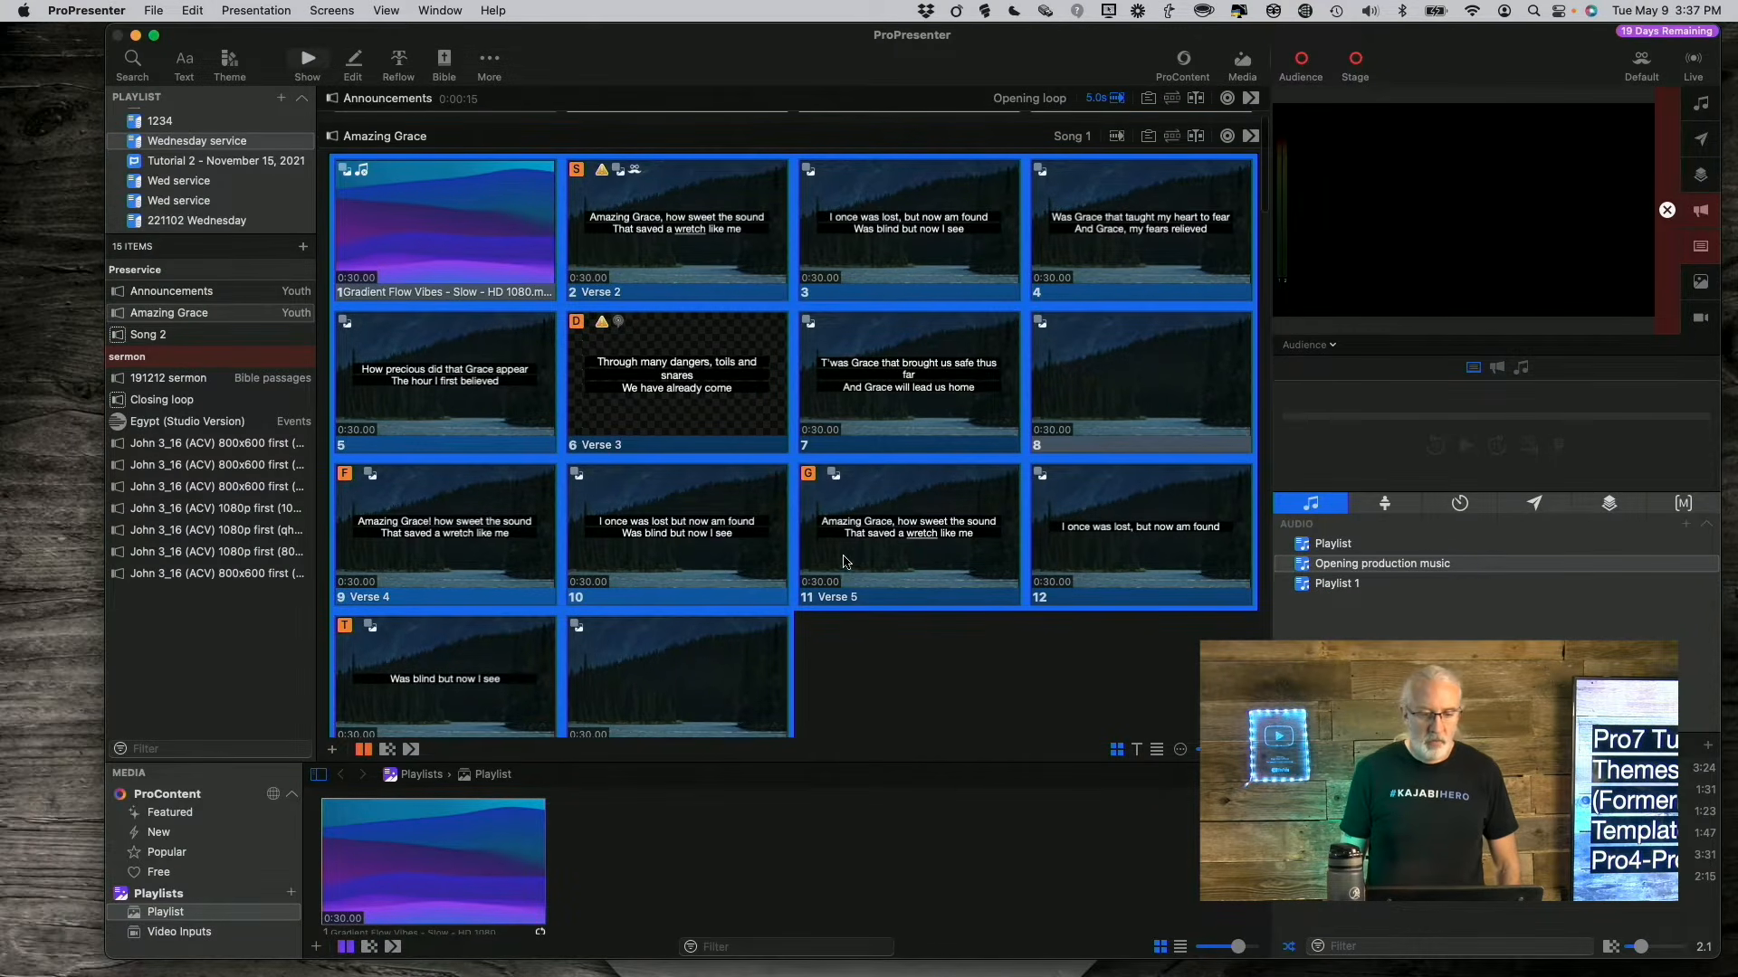
click(688, 391)
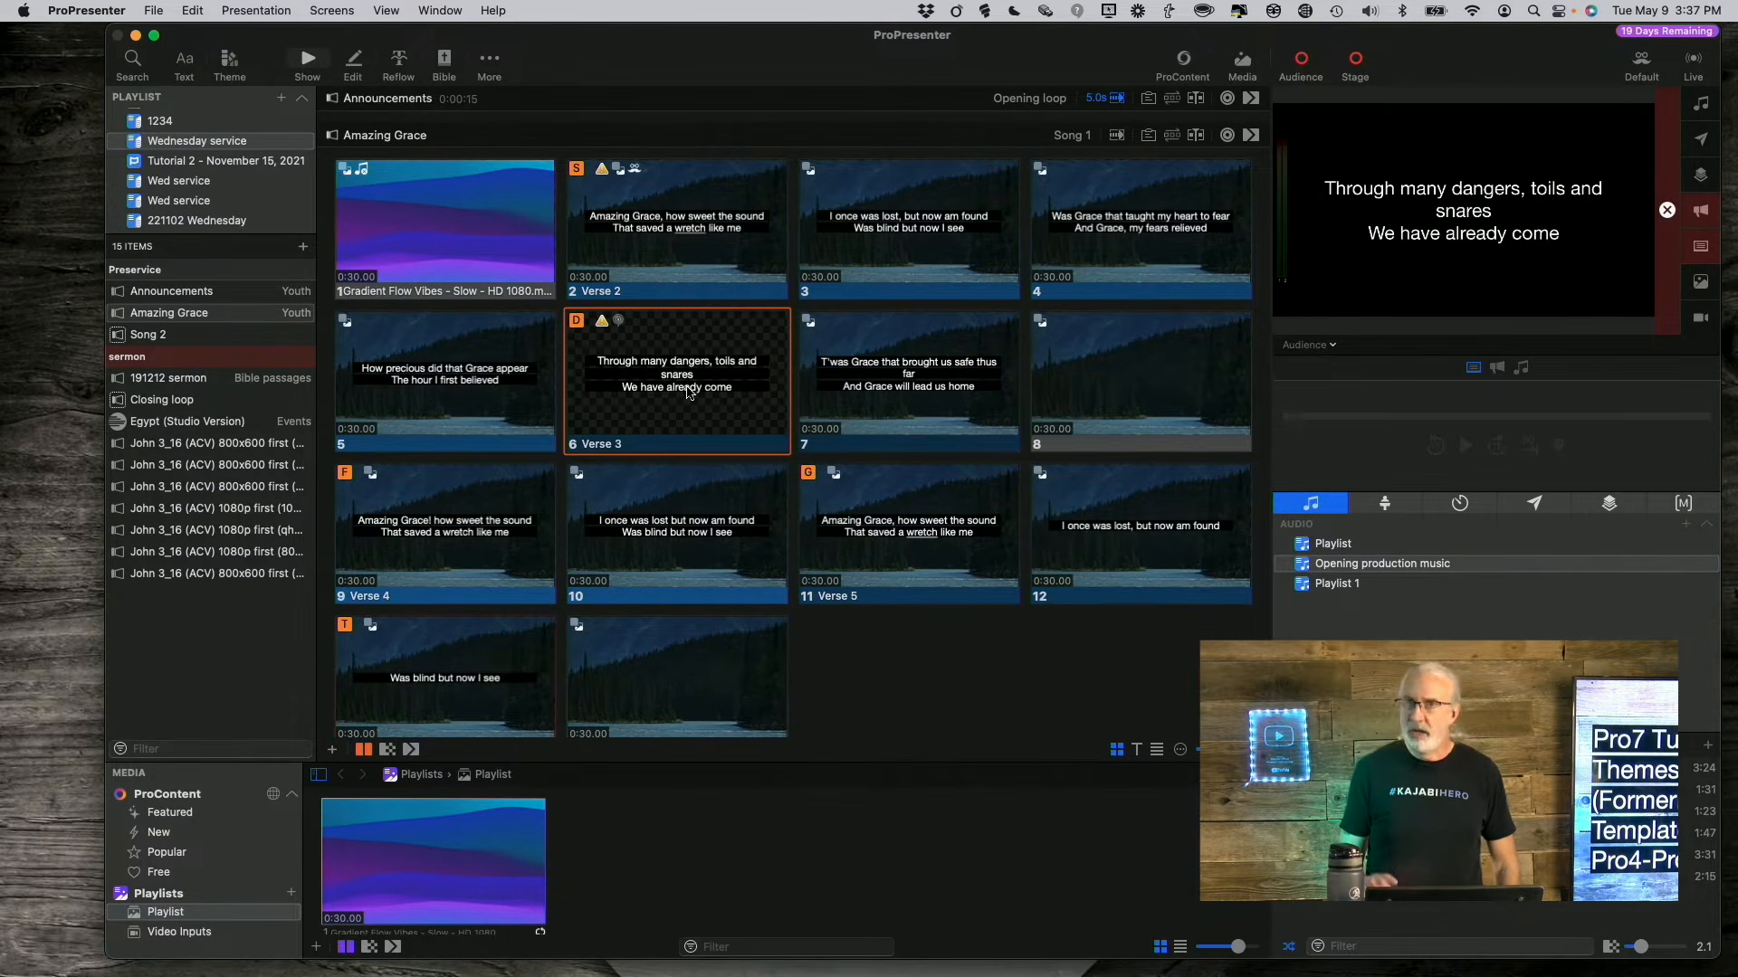
- Create a new theme from the first Verse 3 slide and save it as 123456753
right_click(688, 391)
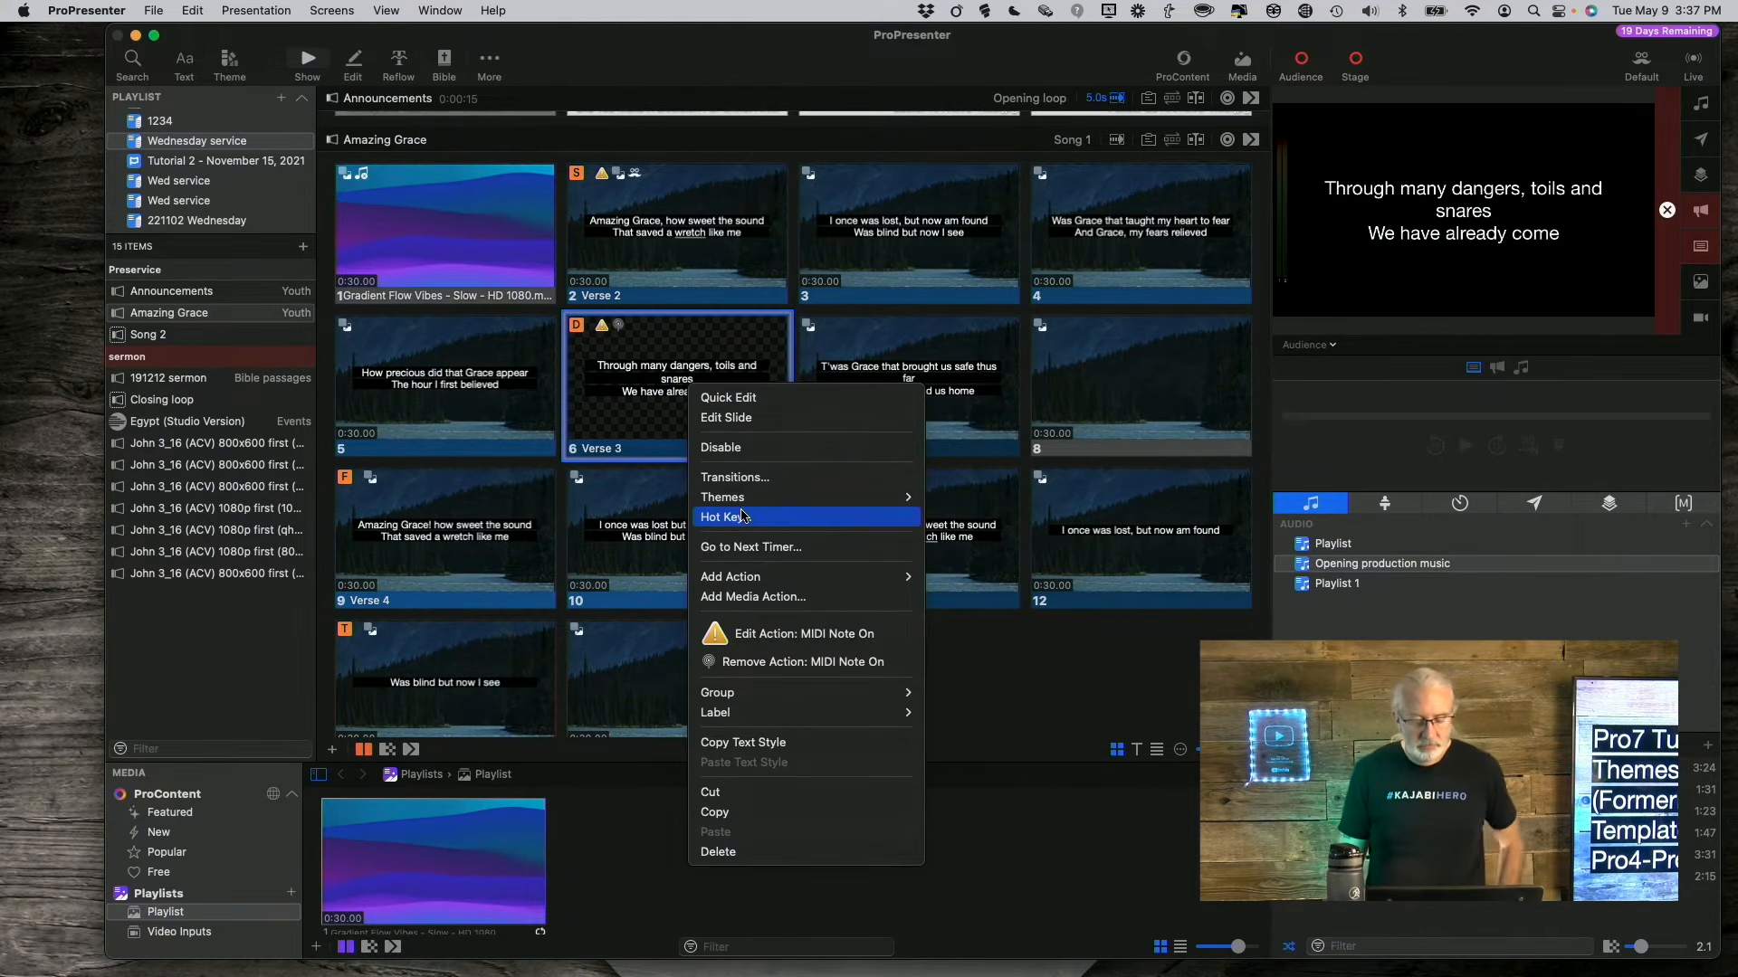
mouse_move(747, 509)
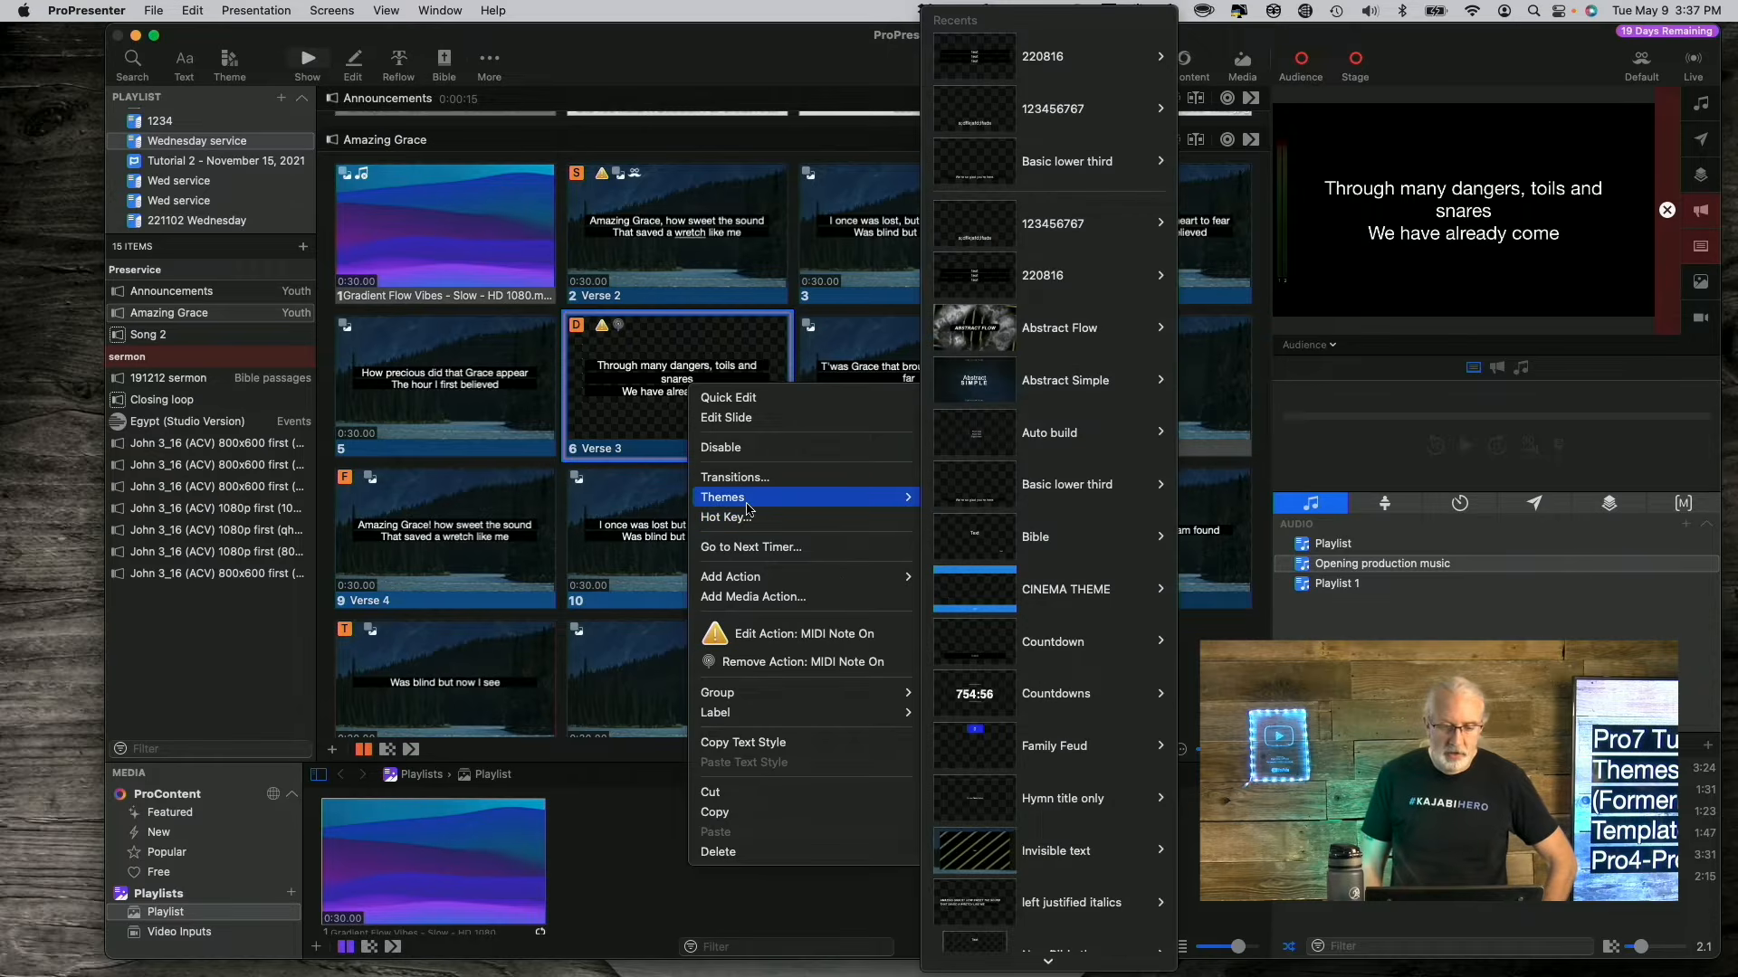
mouse_move(1064, 964)
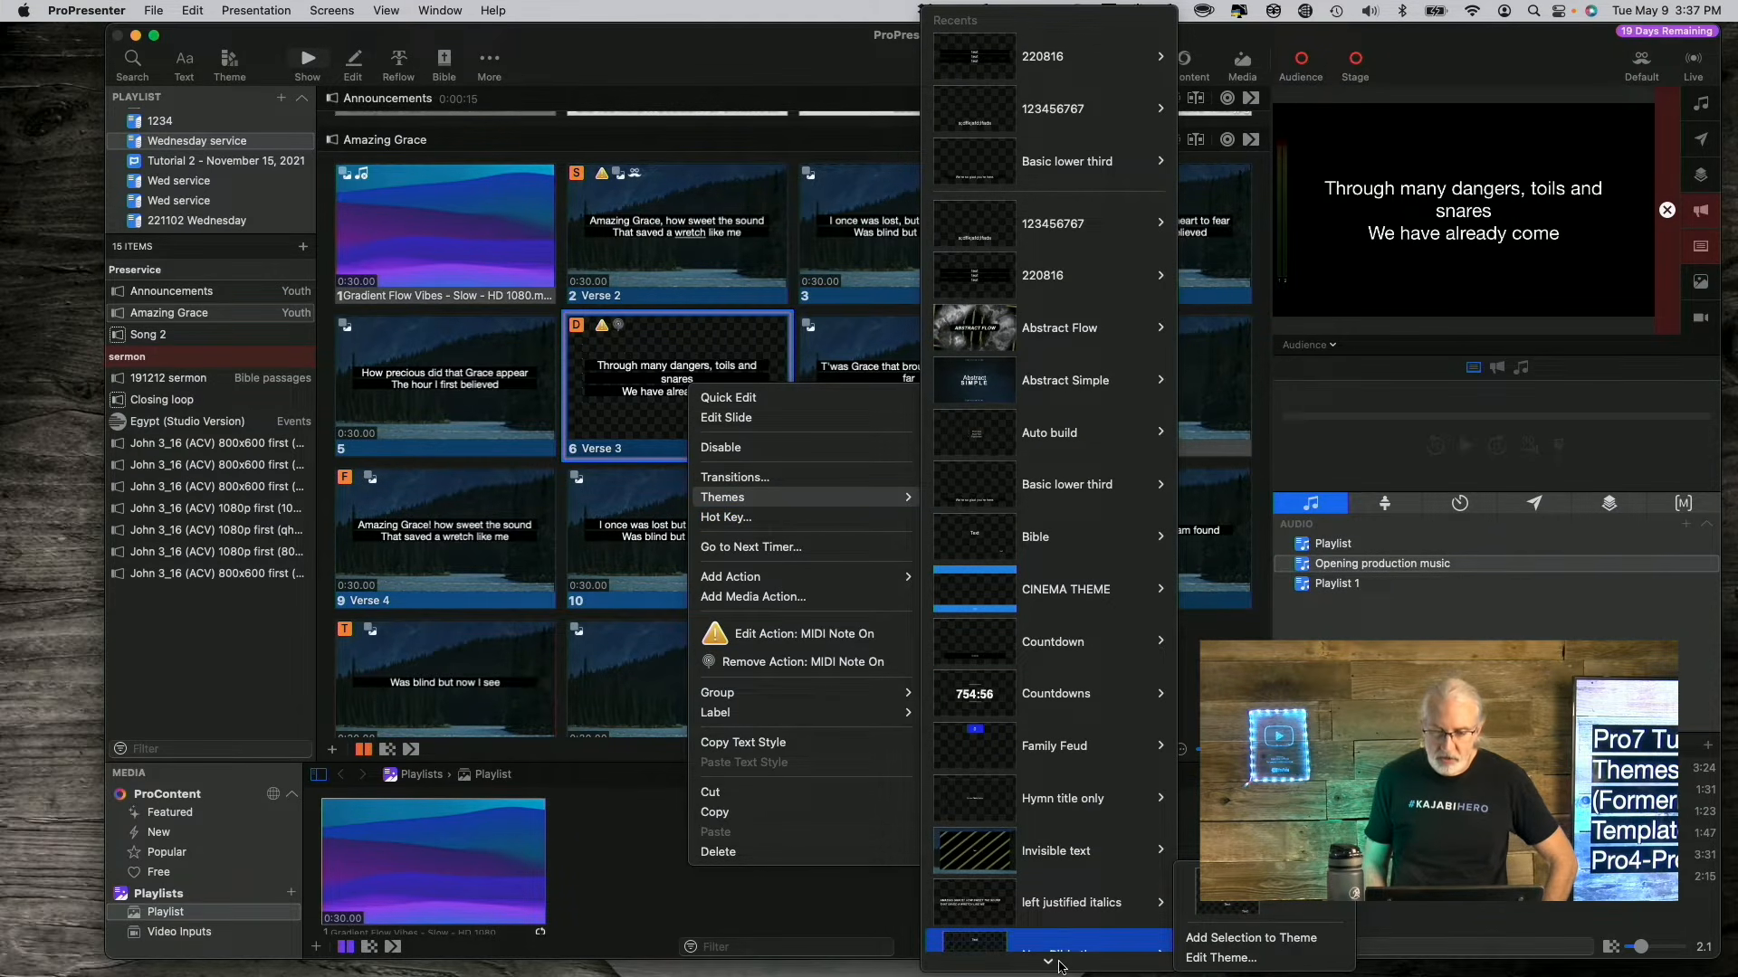
scroll(1054, 941, down, 5)
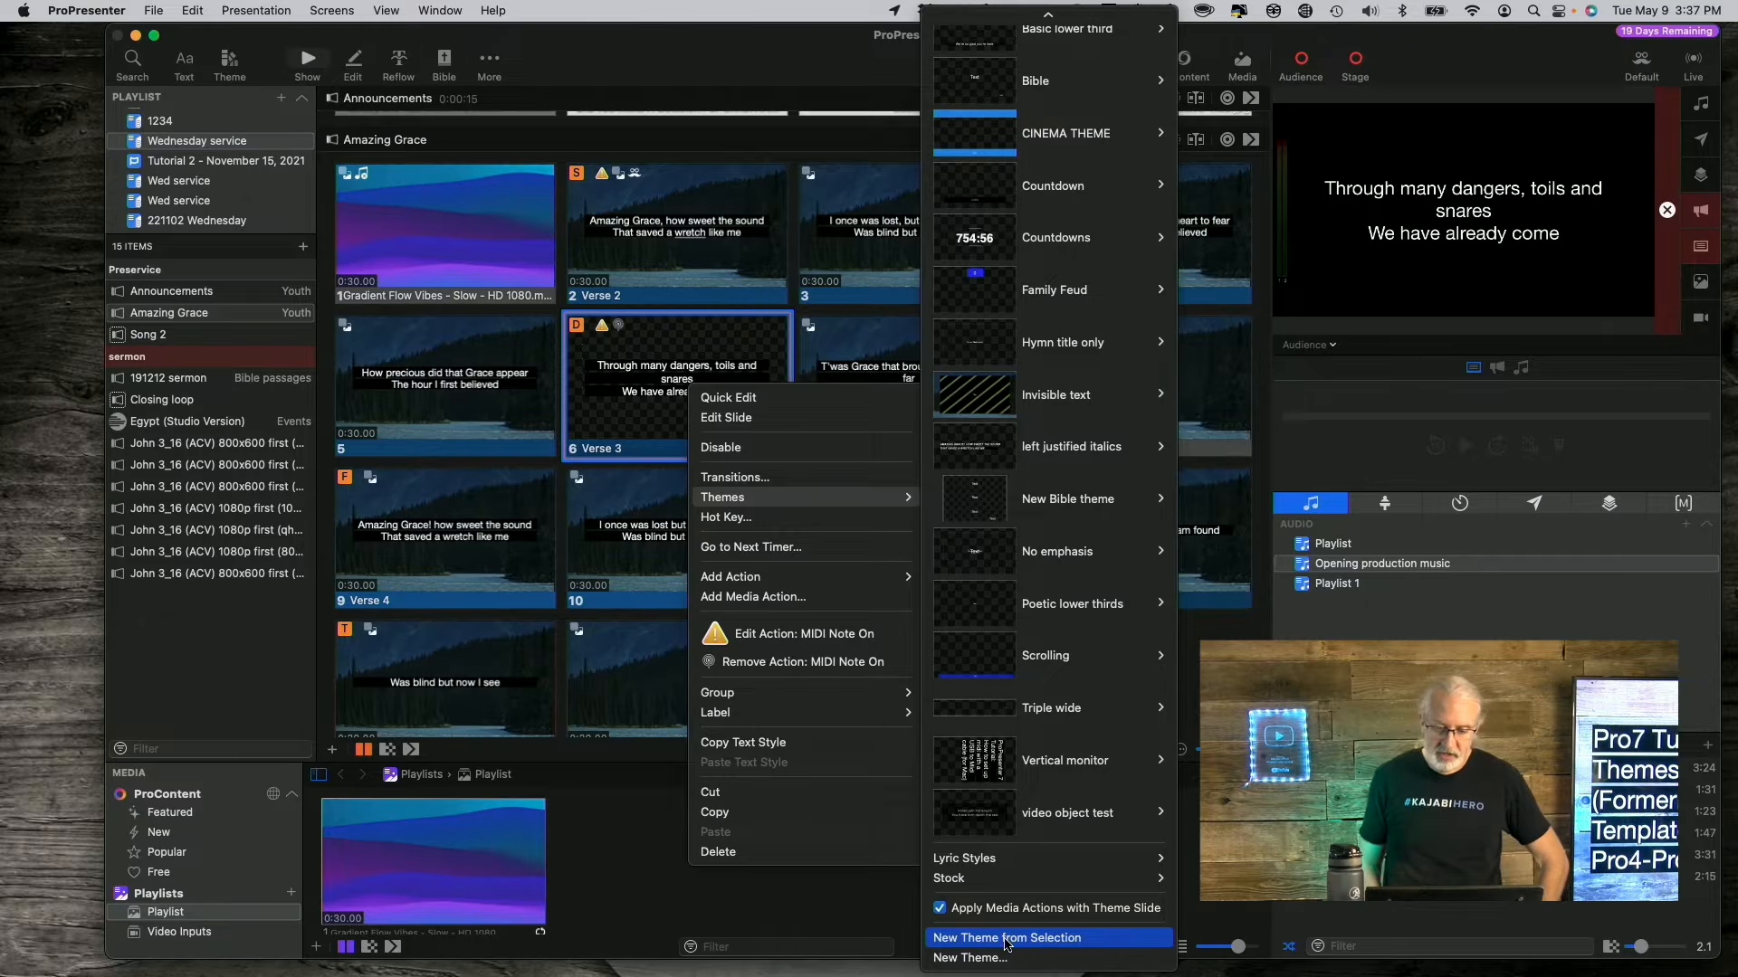
click(1007, 939)
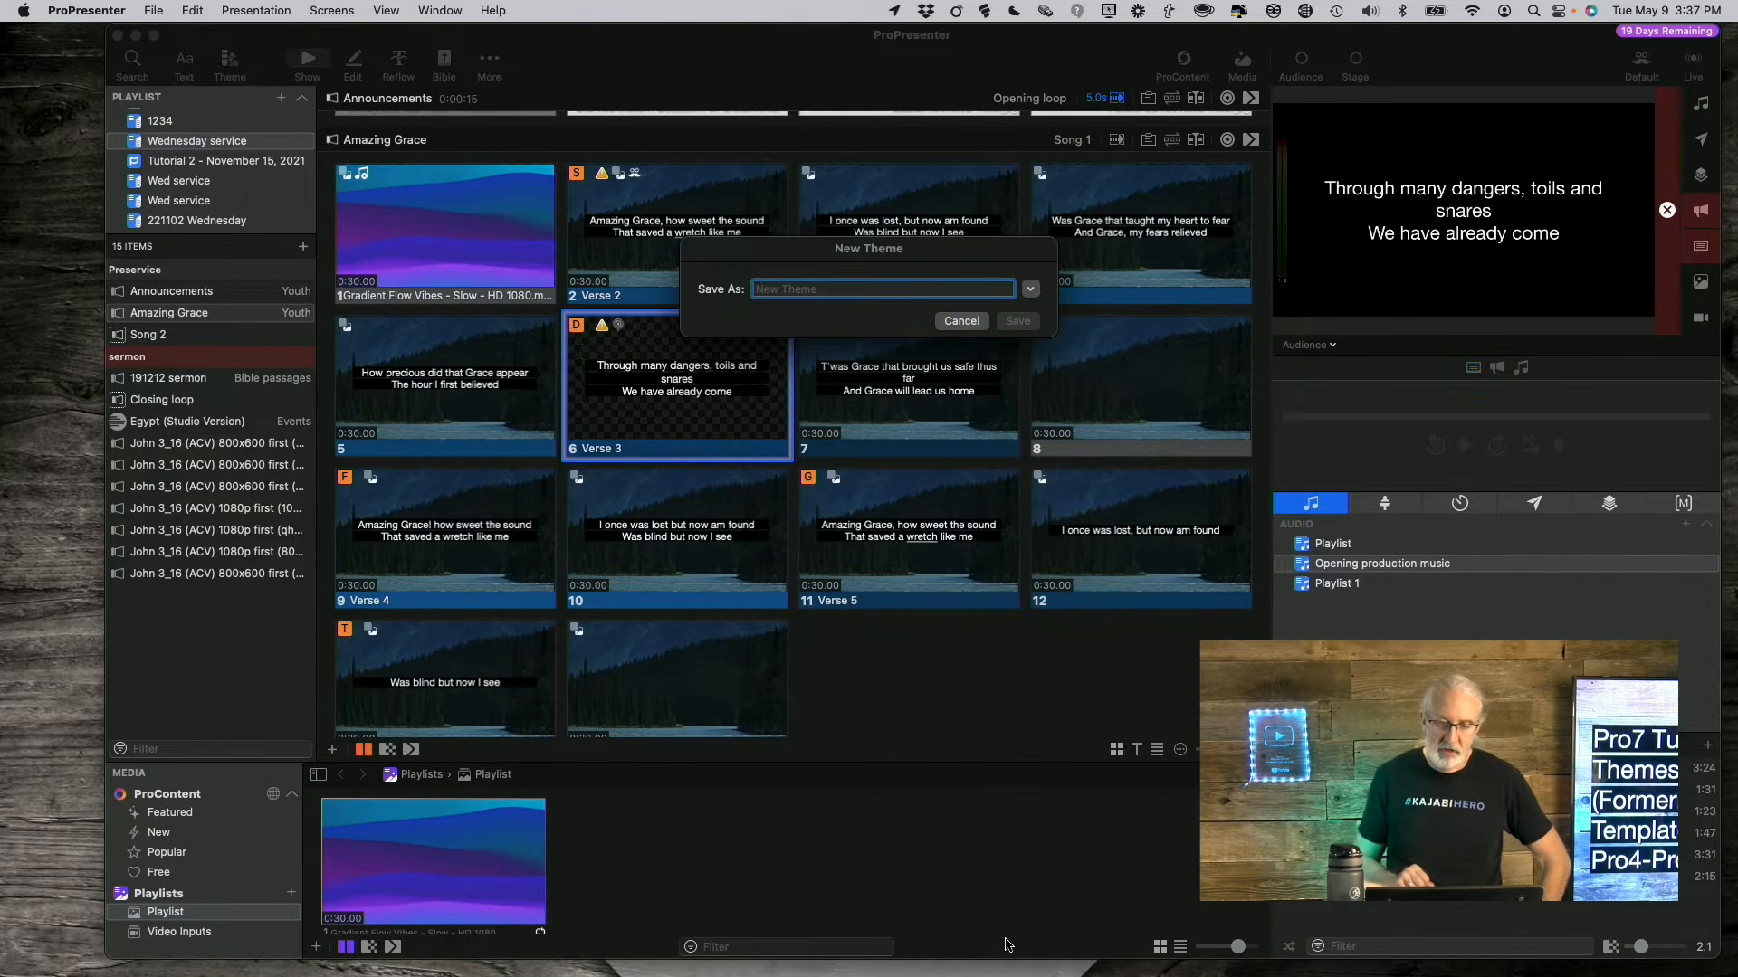
text(123456753)
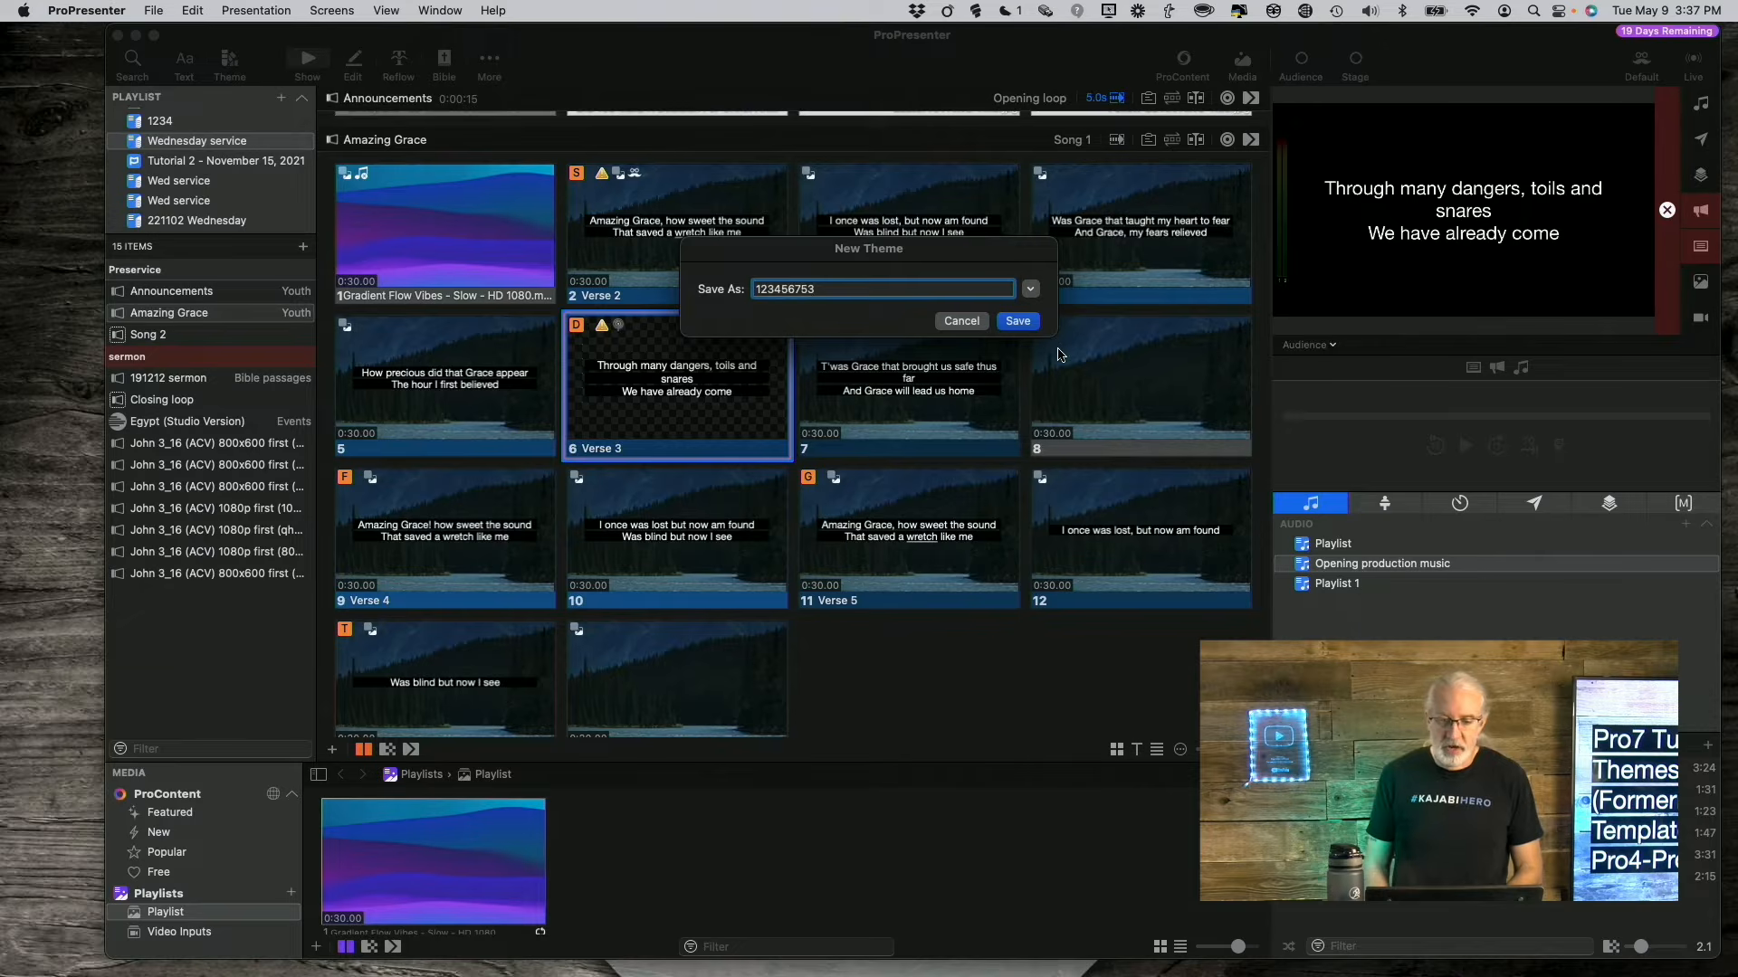
click(1020, 322)
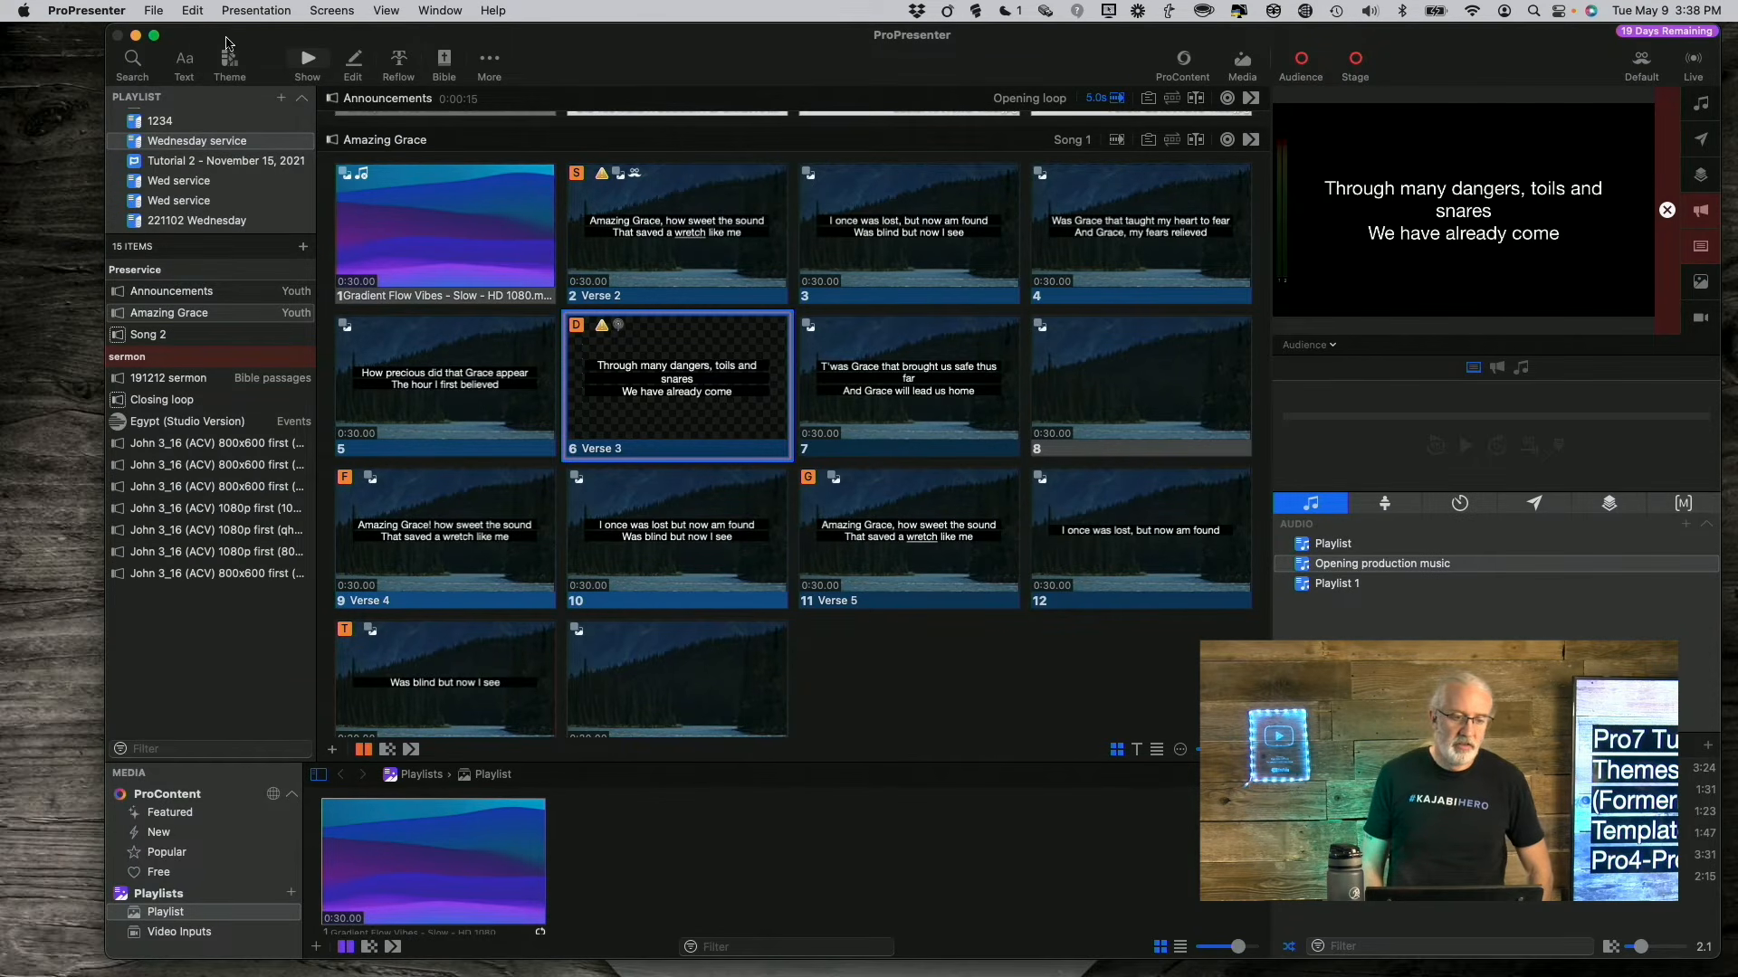
- Try to import text from the clipboard
click(154, 11)
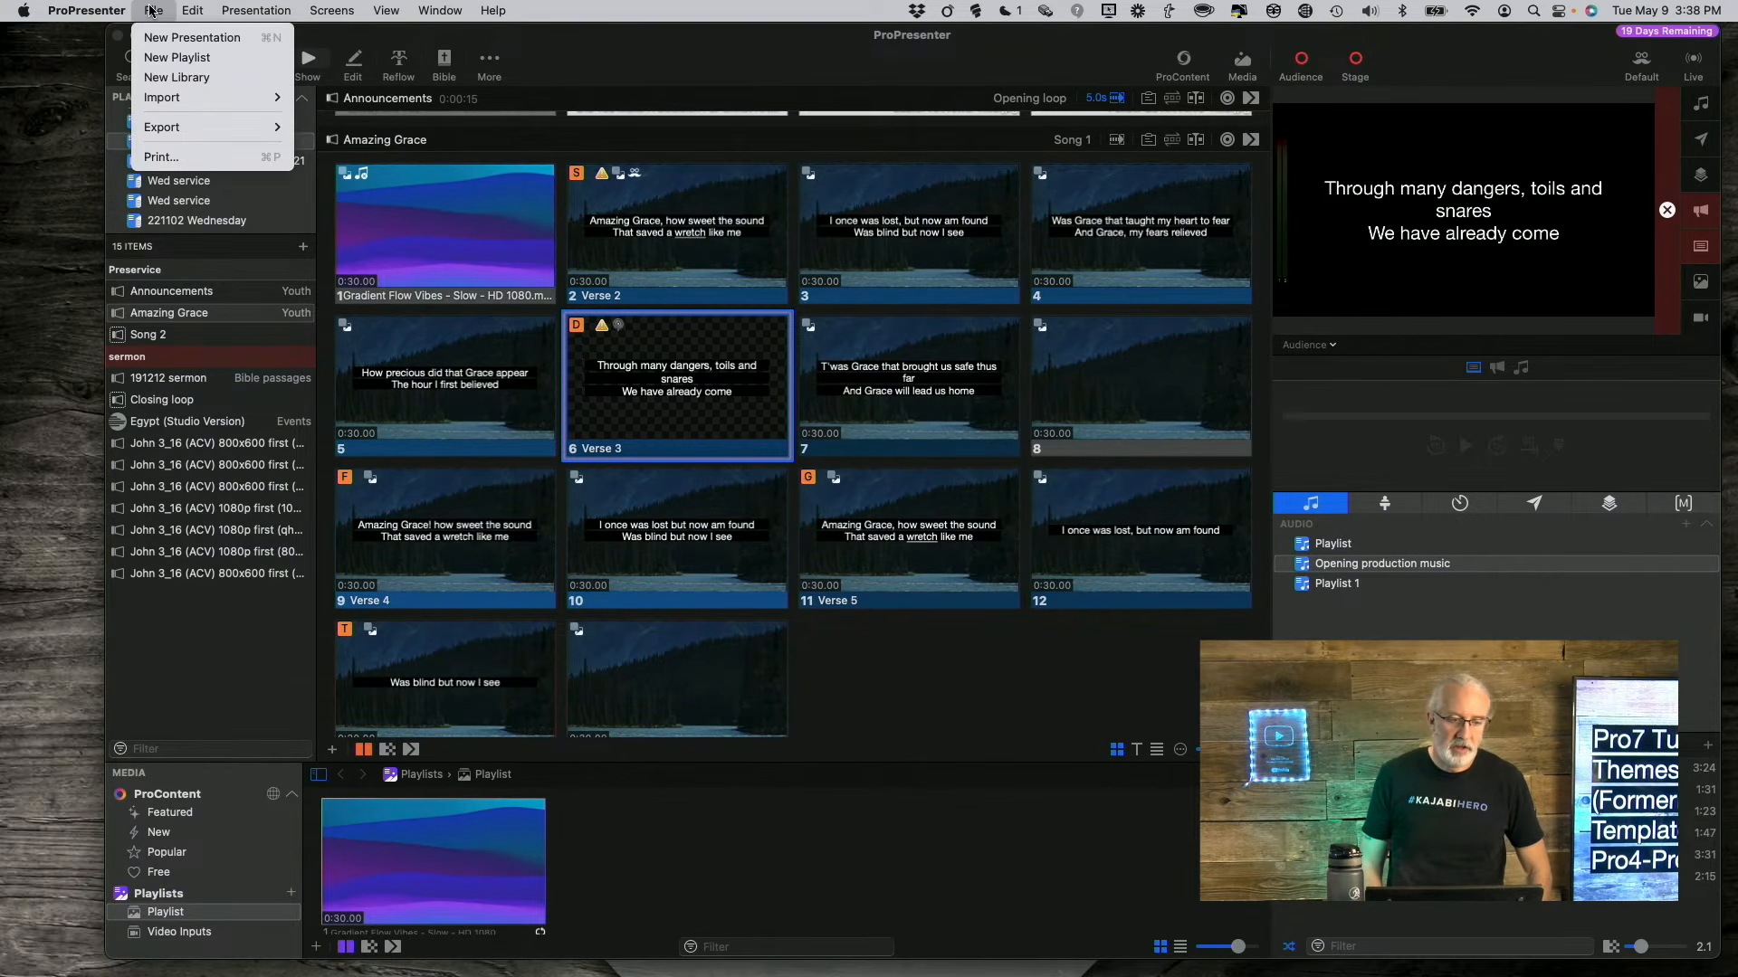
mouse_move(186, 97)
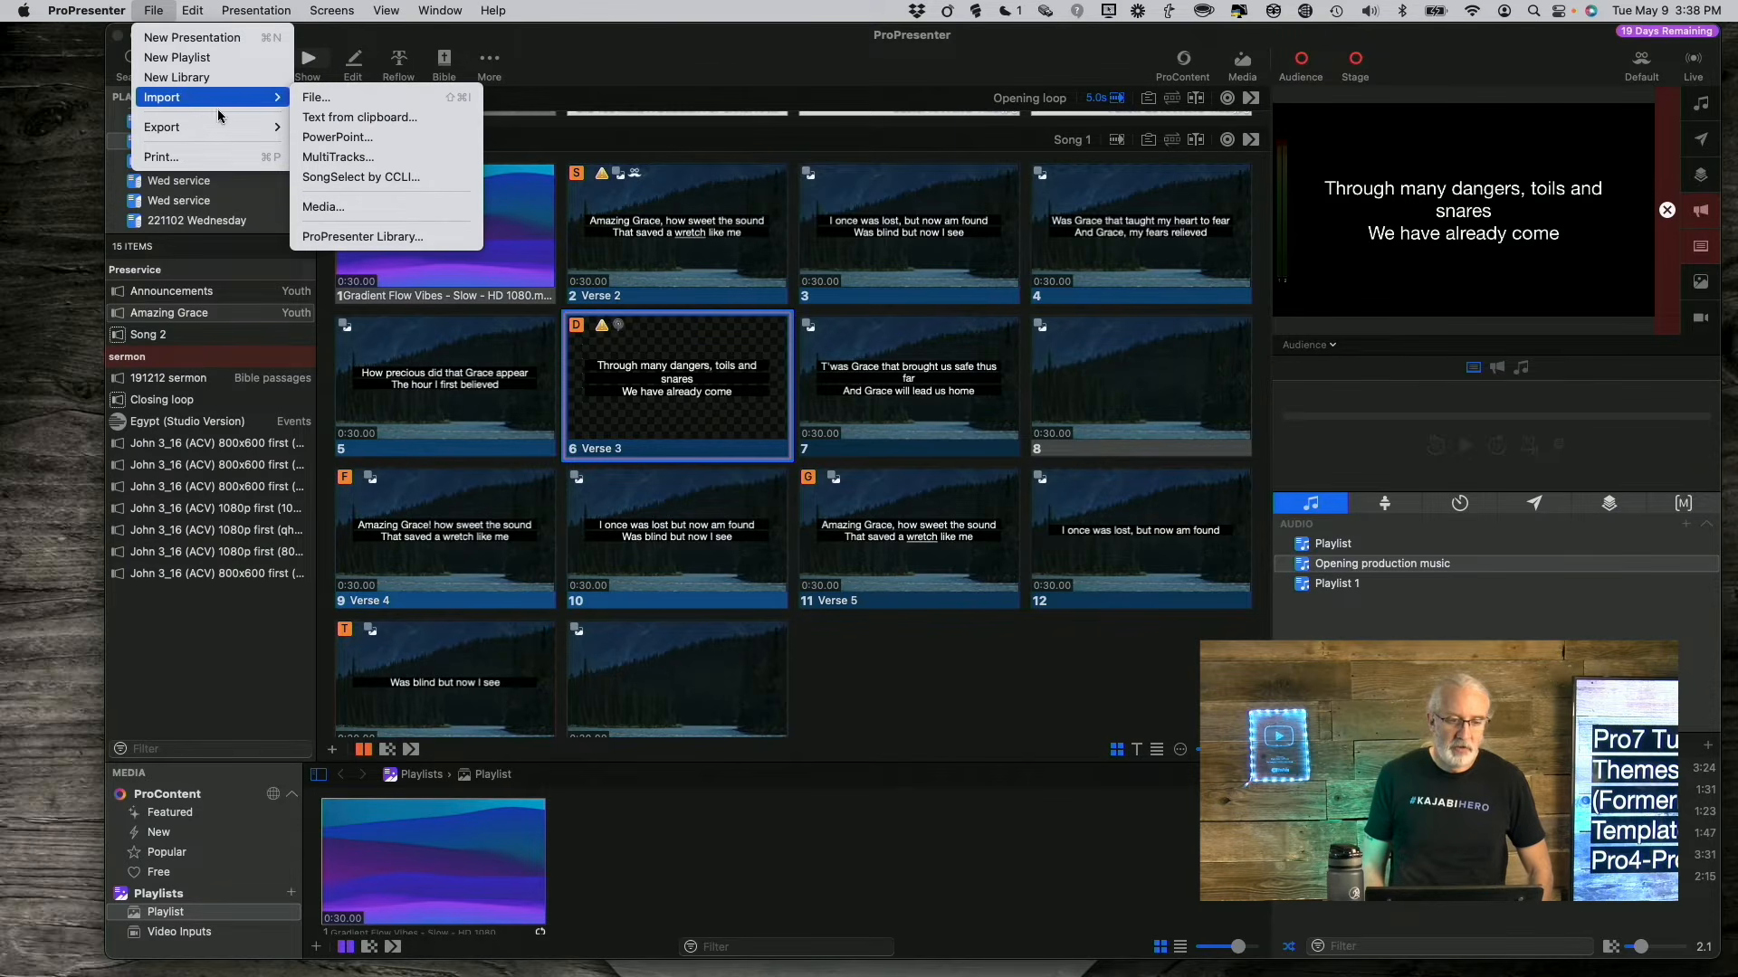
click(328, 117)
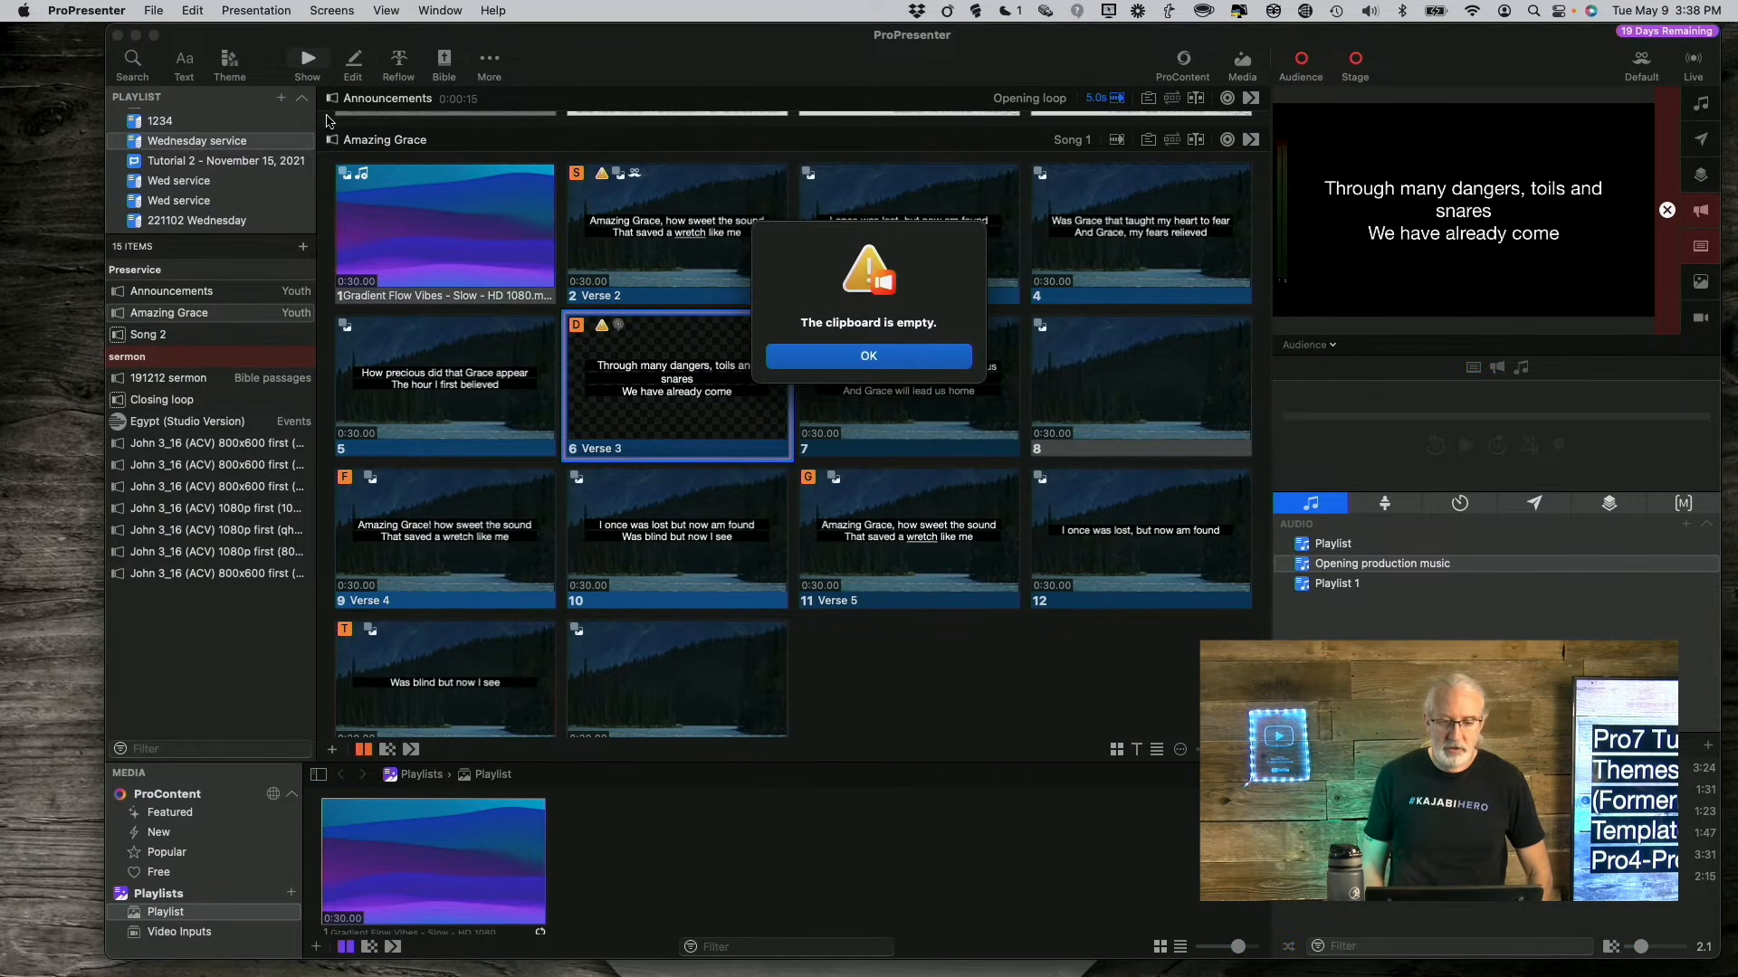
click(866, 358)
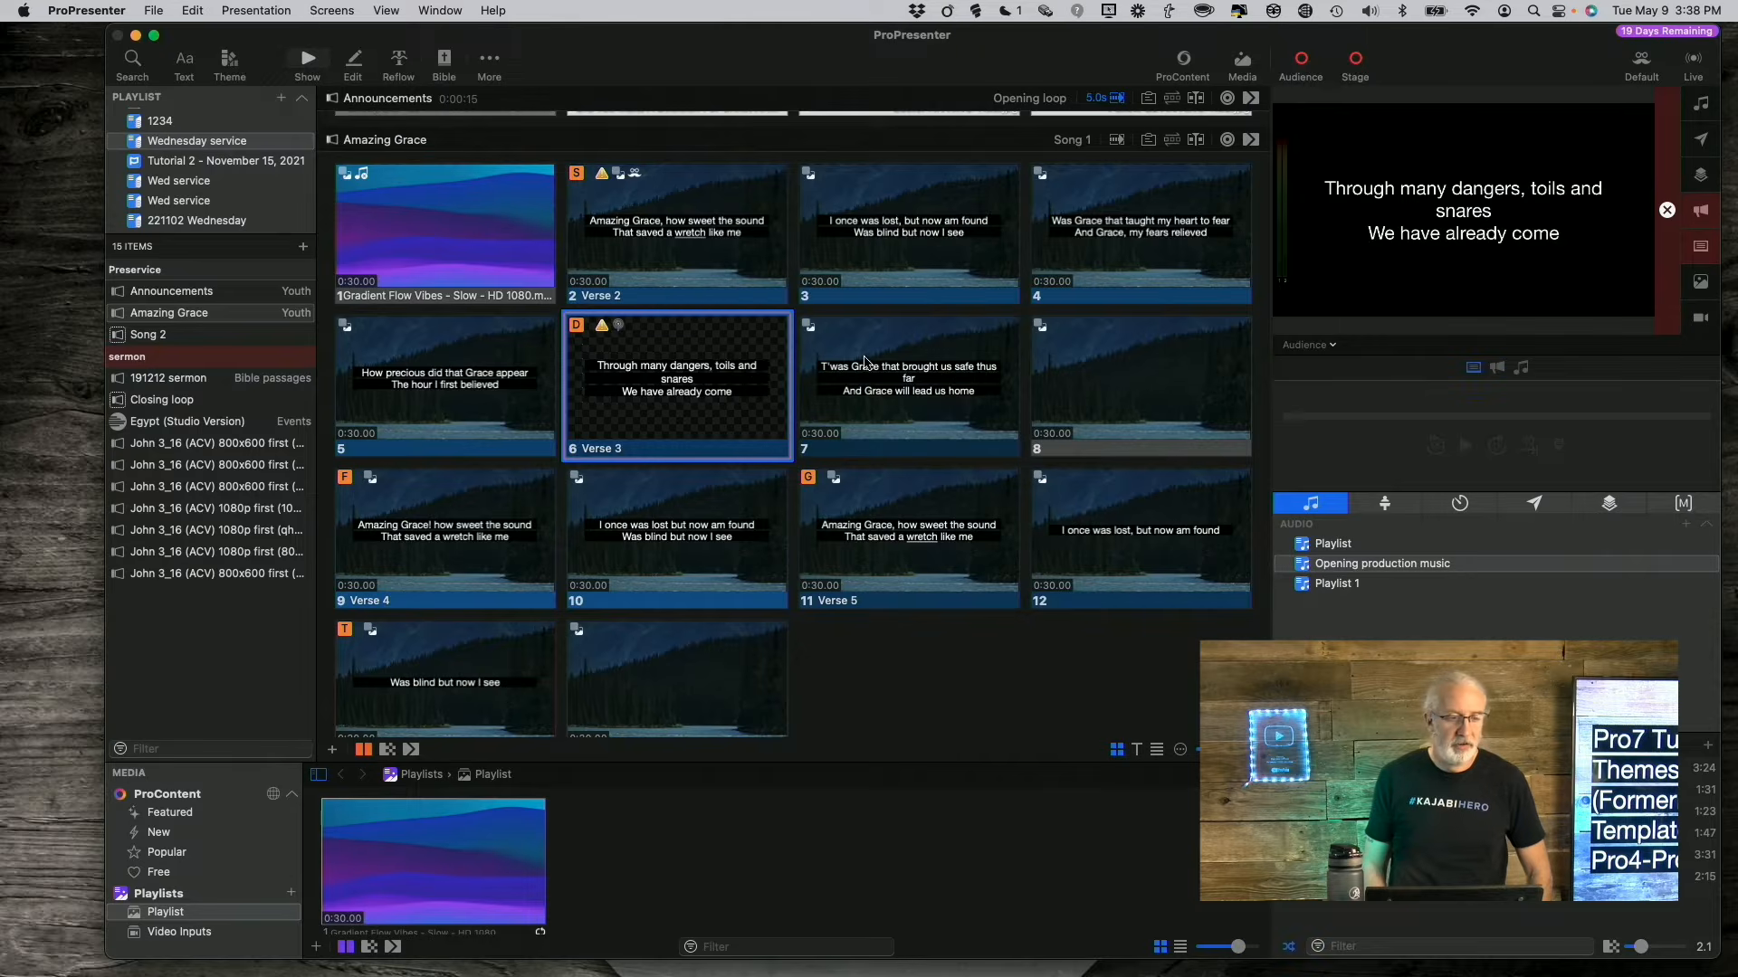
- Start a file import of "And can it be? Mac 2" from the Teaching media and text folder
click(156, 11)
mouse_move(170, 98)
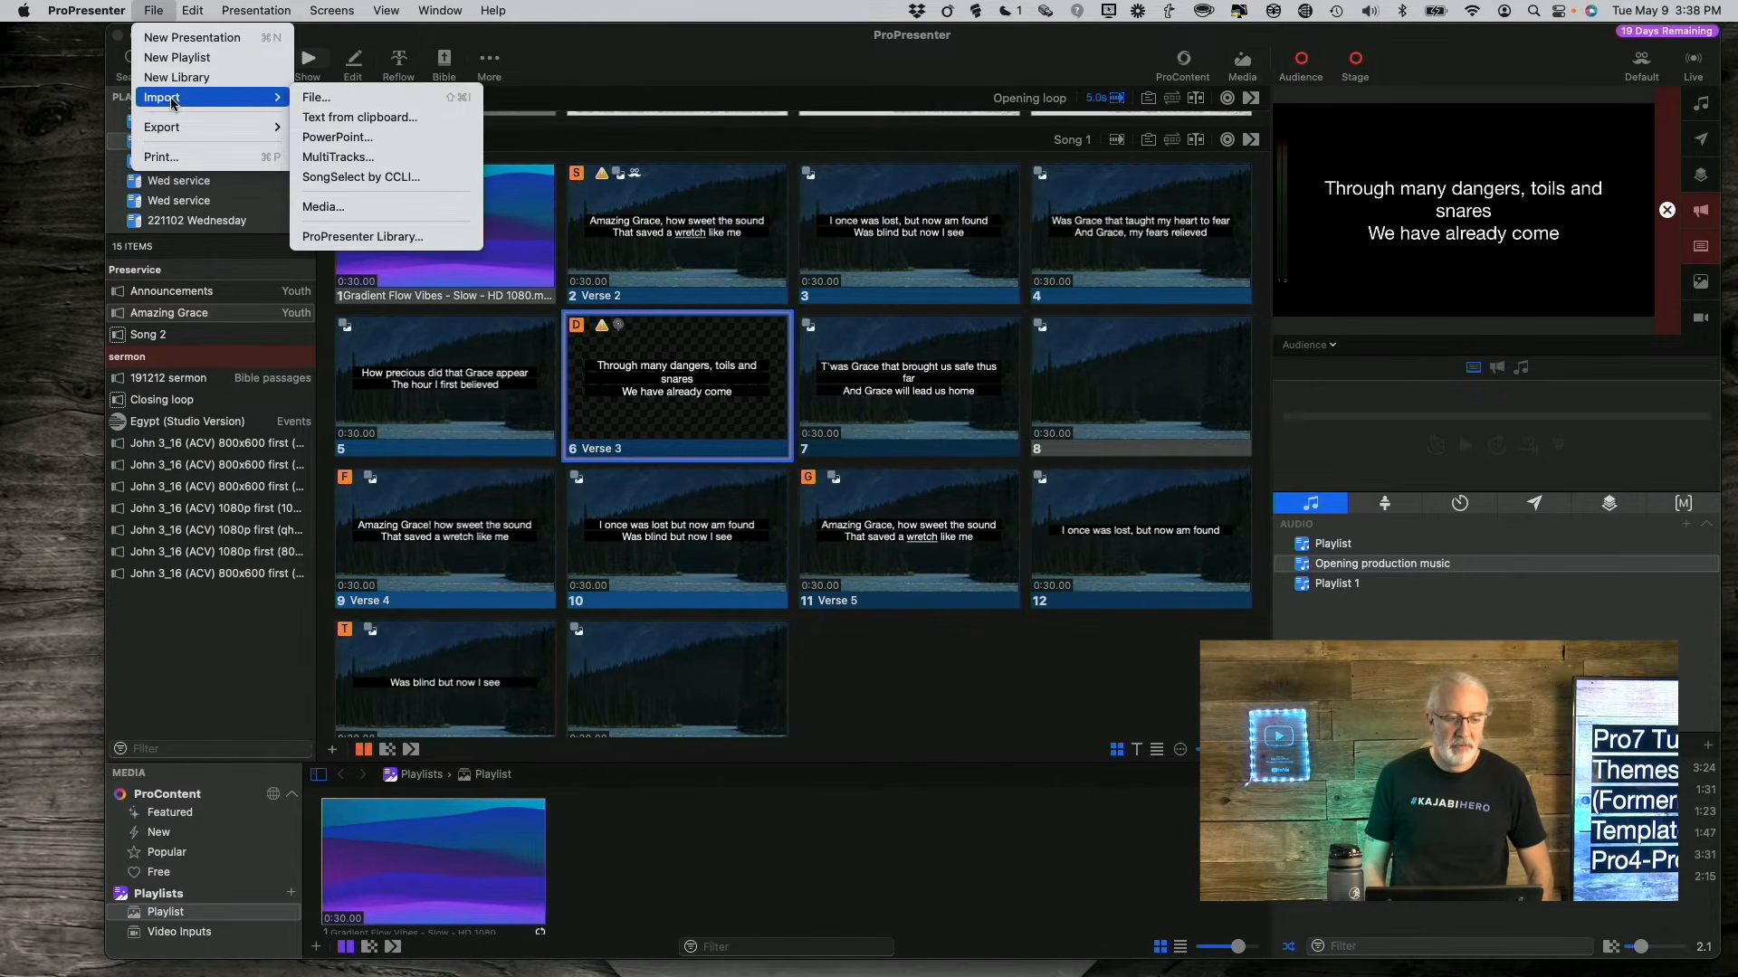
click(338, 103)
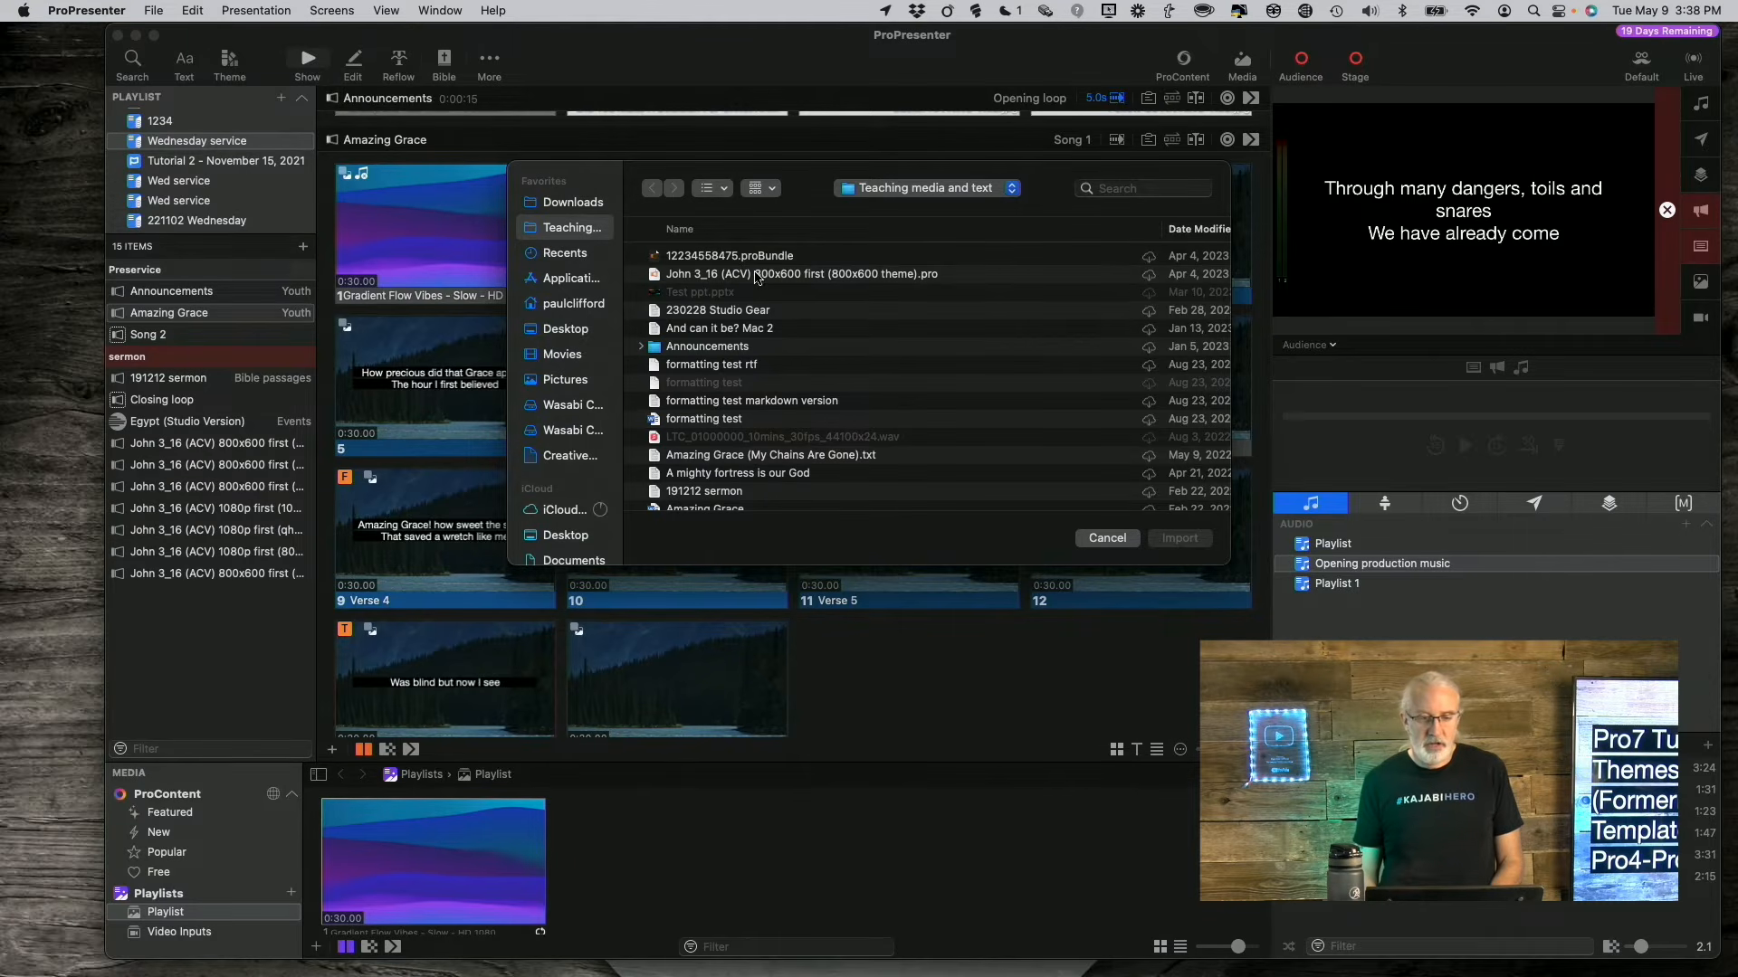
click(733, 332)
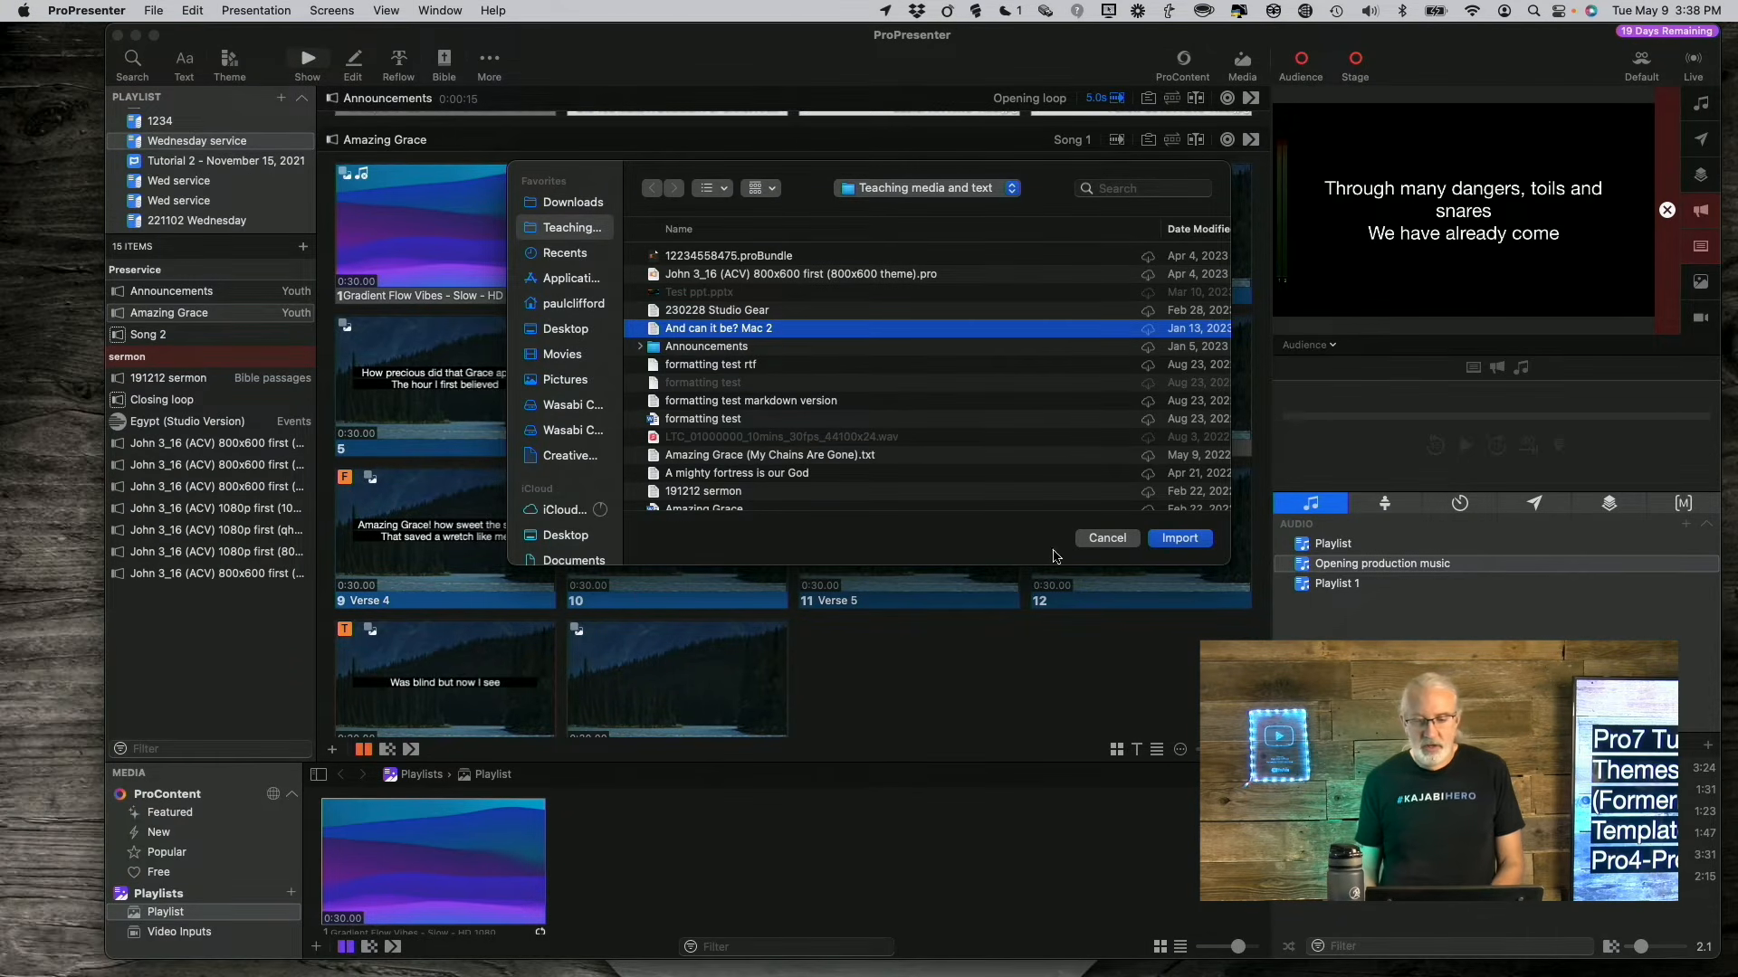
click(1172, 539)
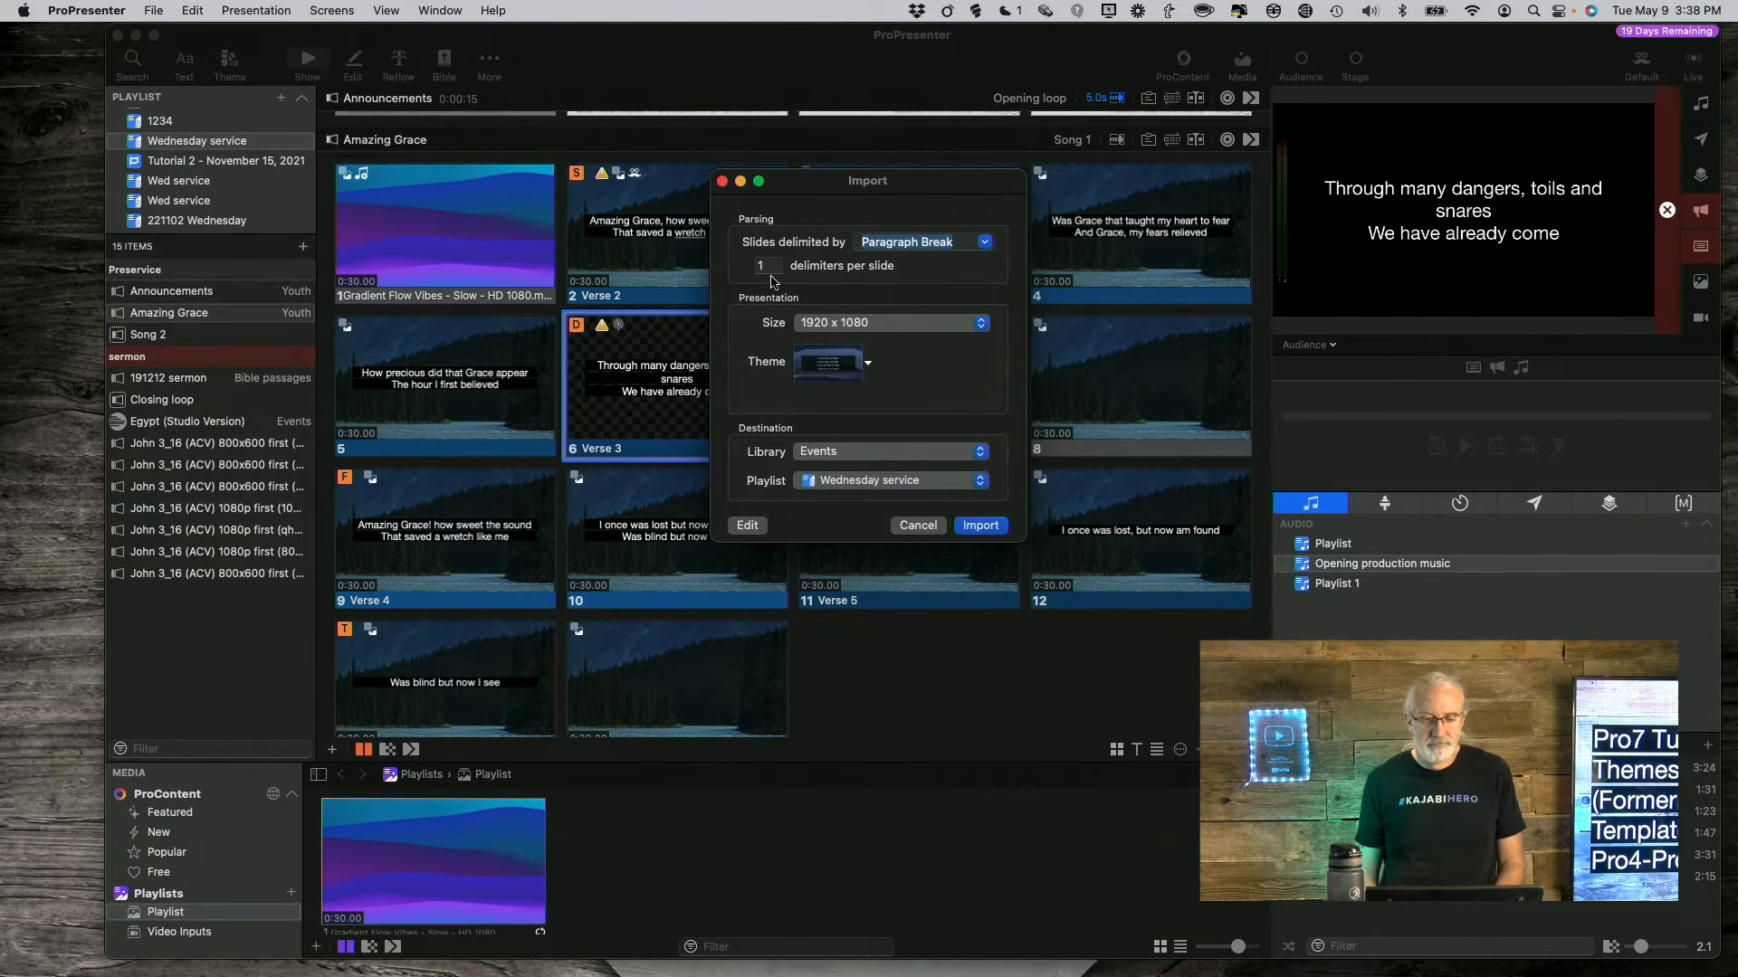
- Set the import to delimit slides by Line Break with 2 delimiters per slide
click(984, 242)
click(955, 280)
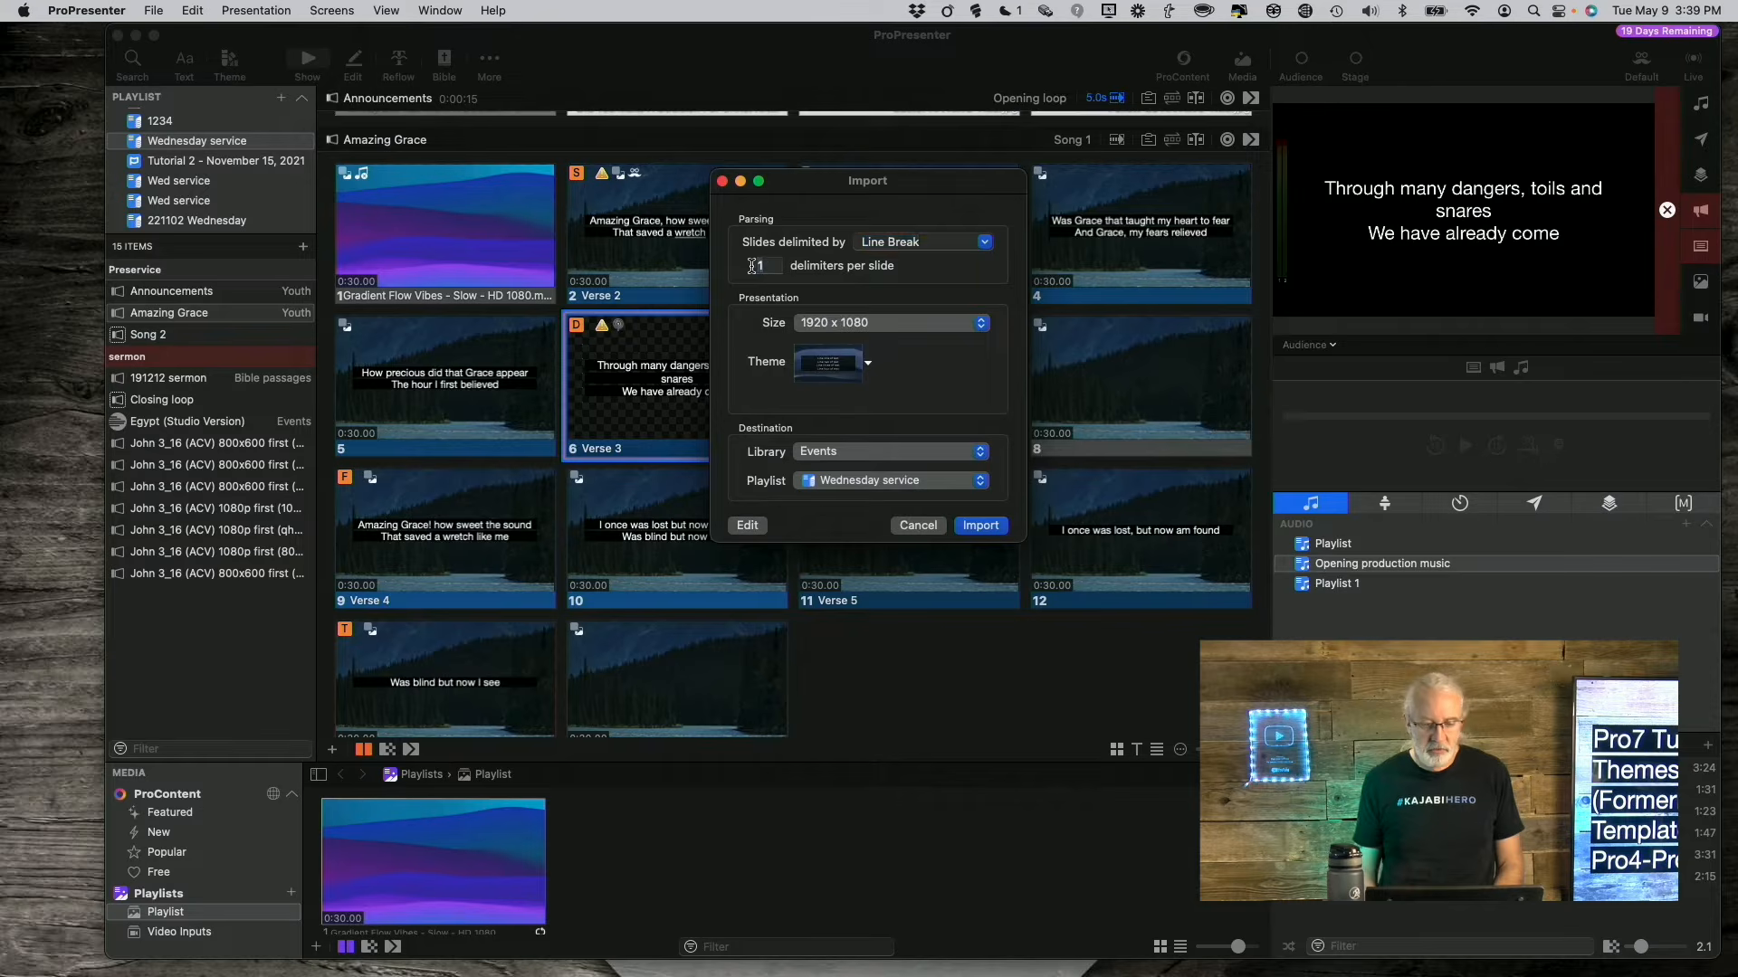
double_click(750, 266)
text(2)
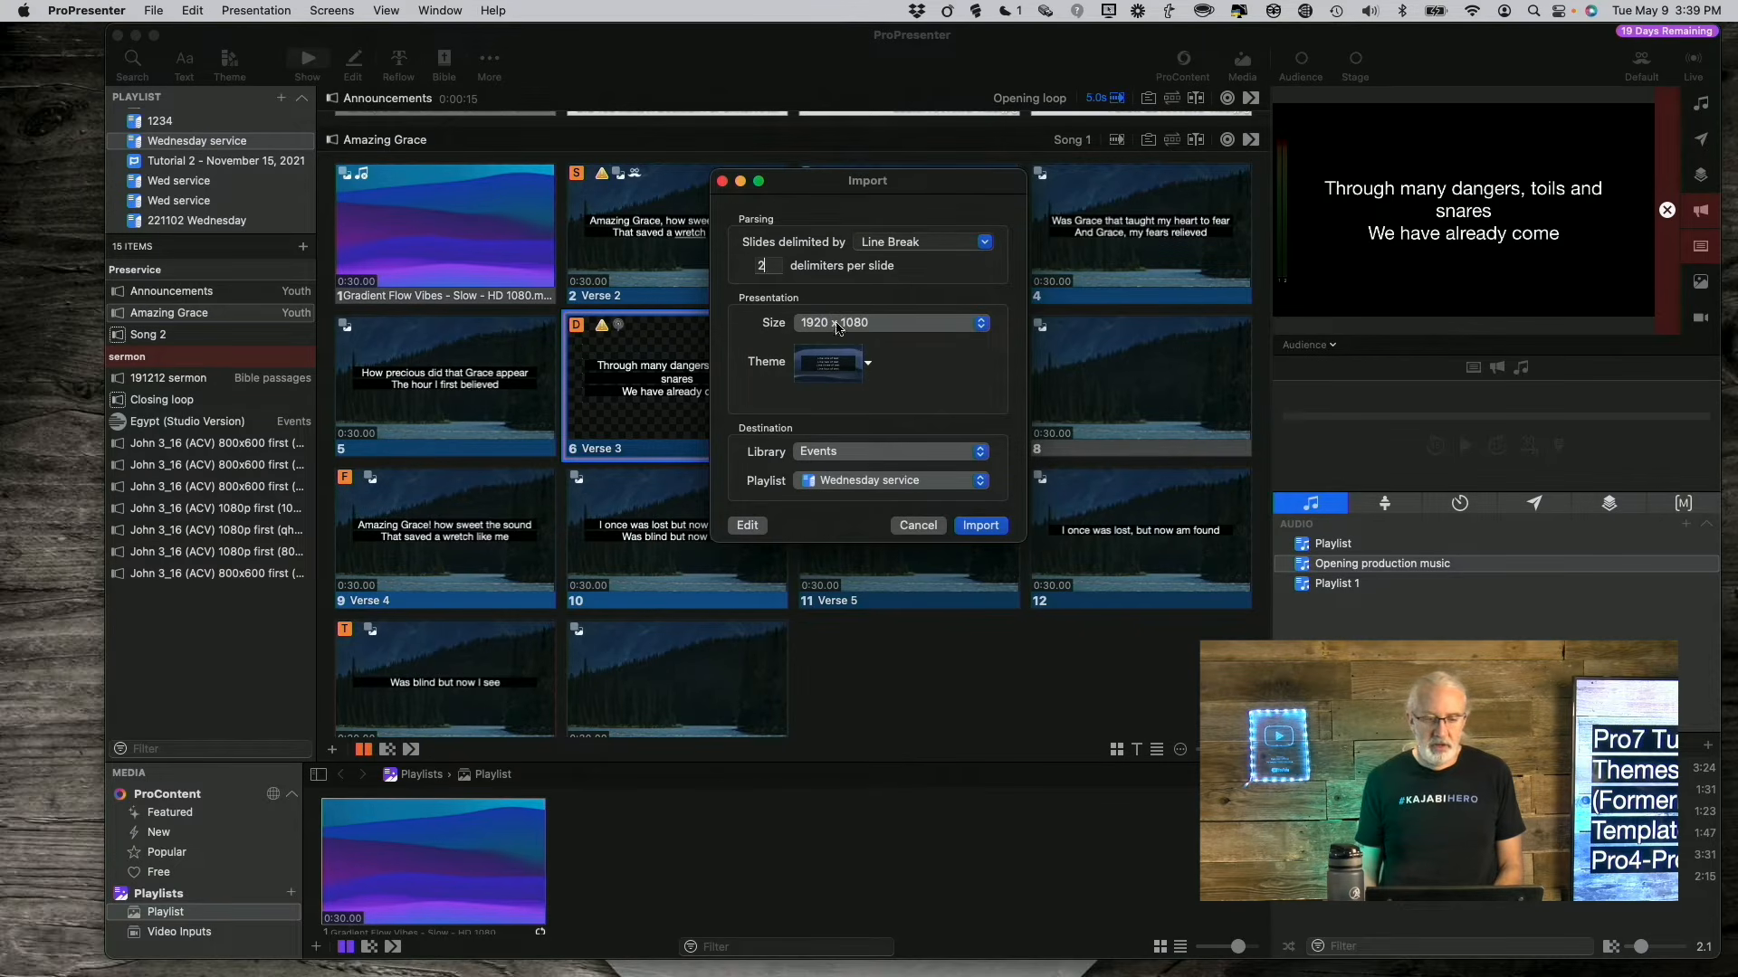
- Set the import's theme to the slide of the 123456753 theme
click(867, 366)
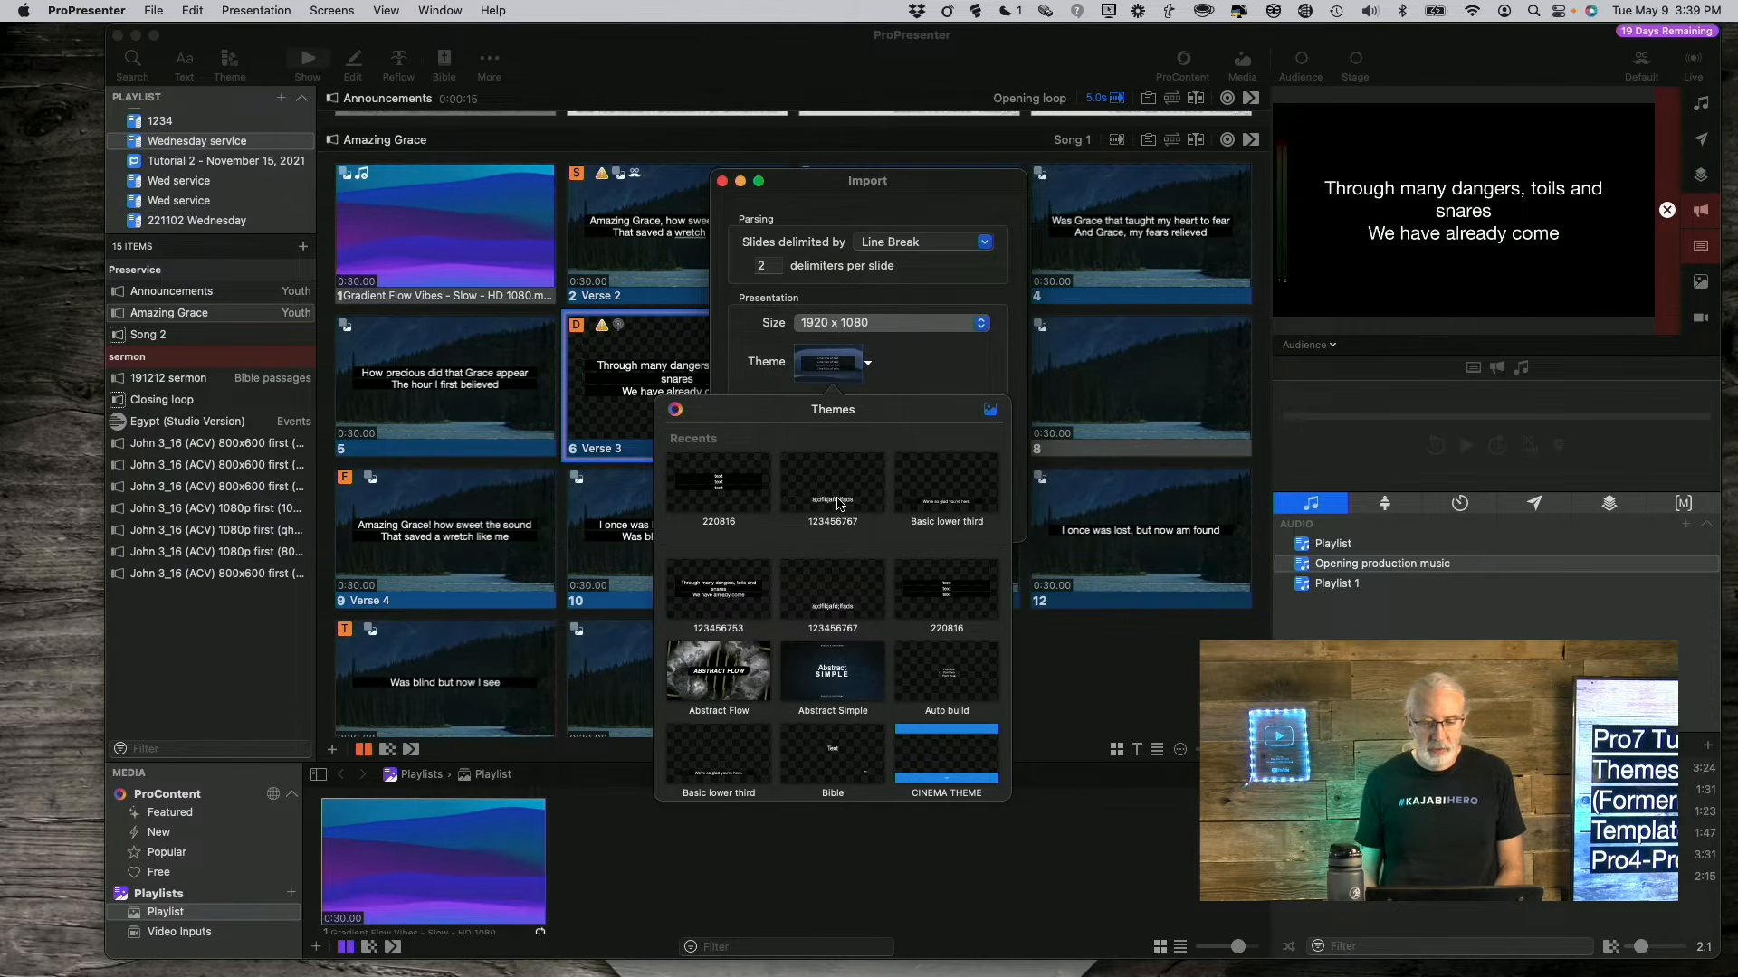
click(708, 607)
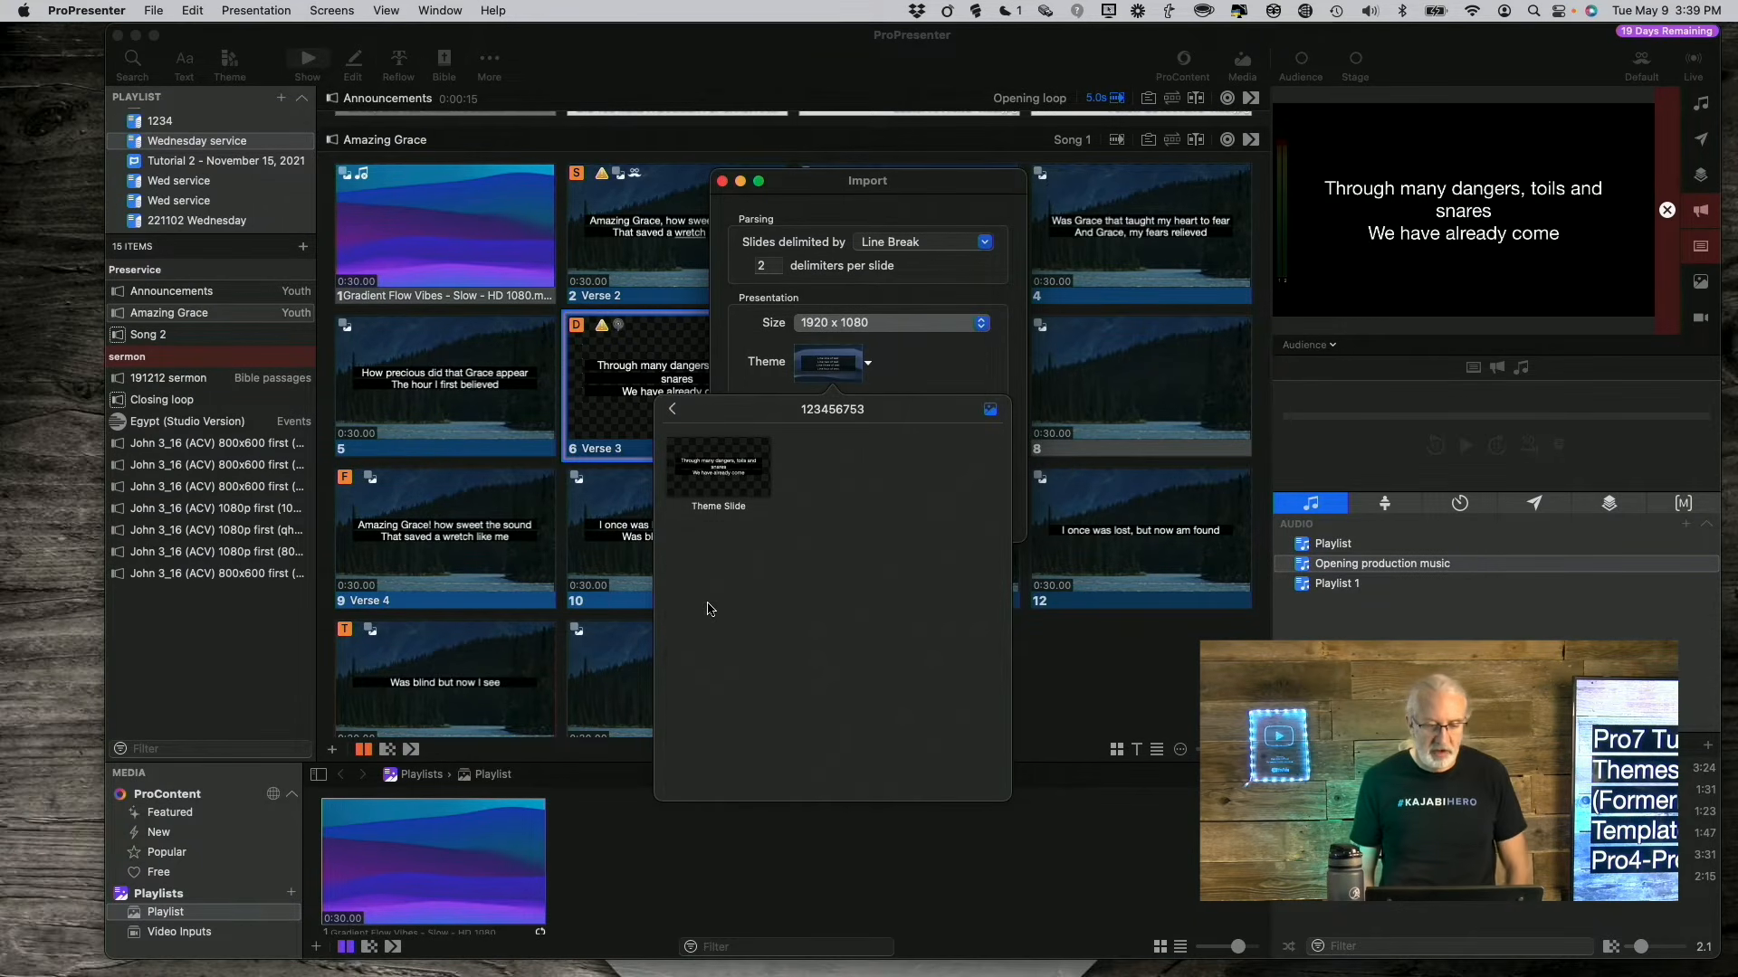
click(729, 465)
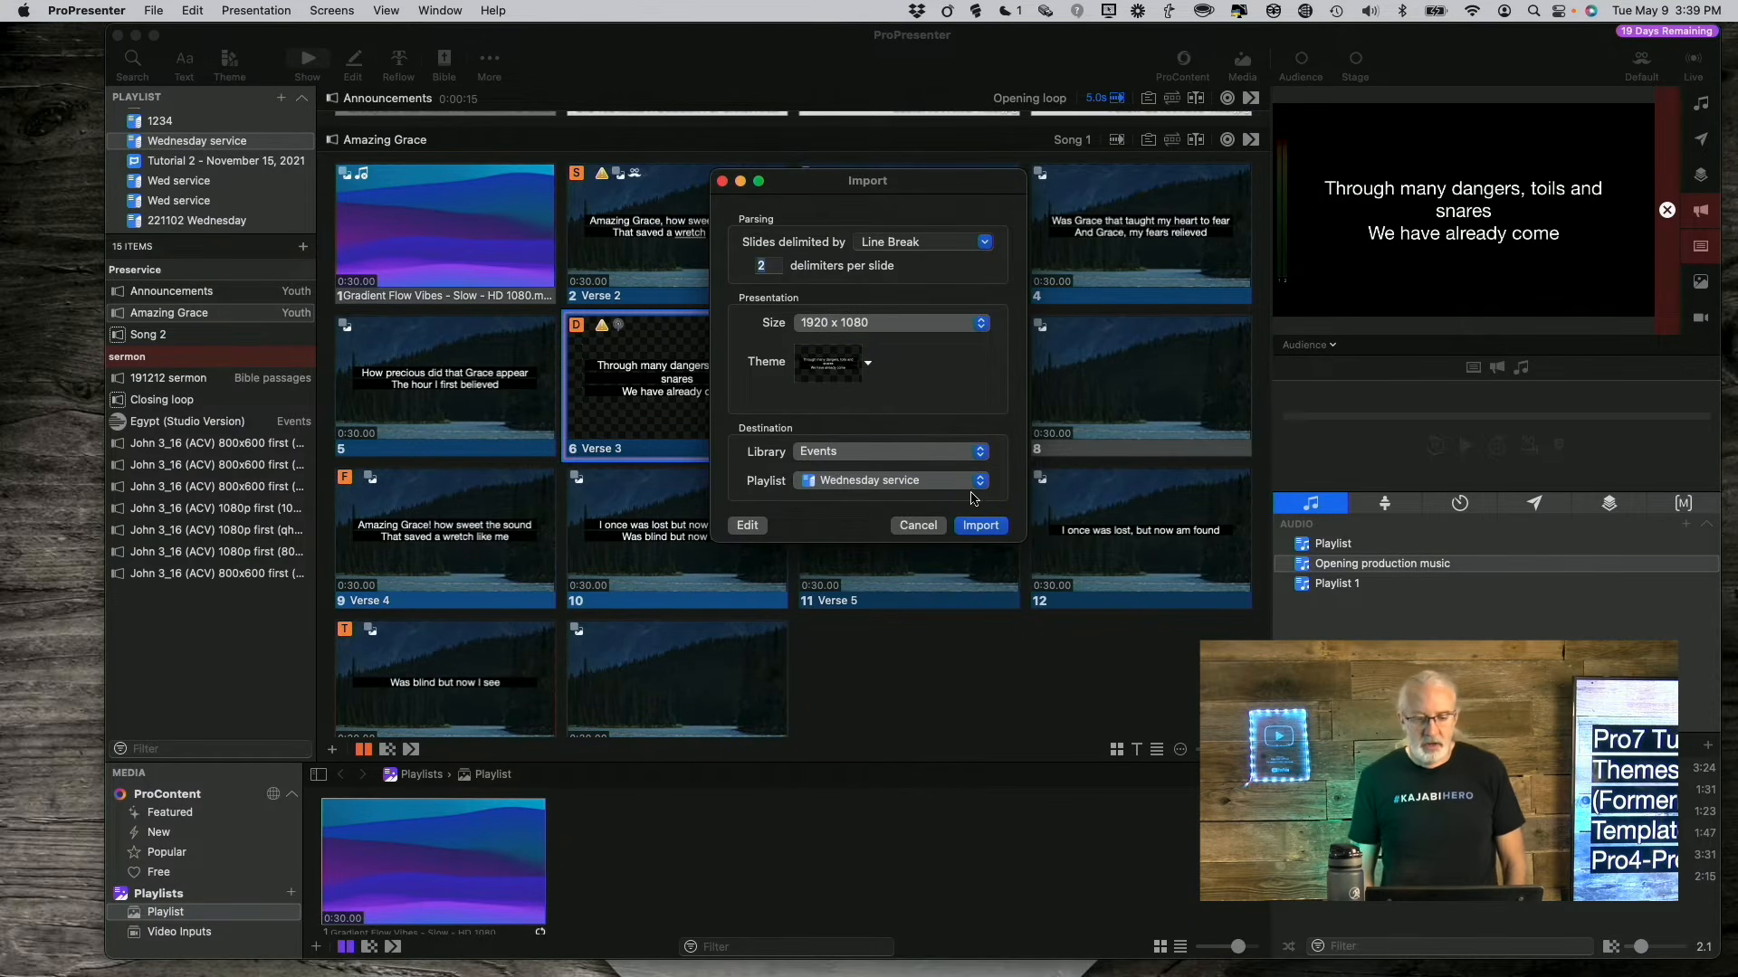
- Set the destination to the Kidmin library and the Wednesday service playlist, and import the text file
click(930, 456)
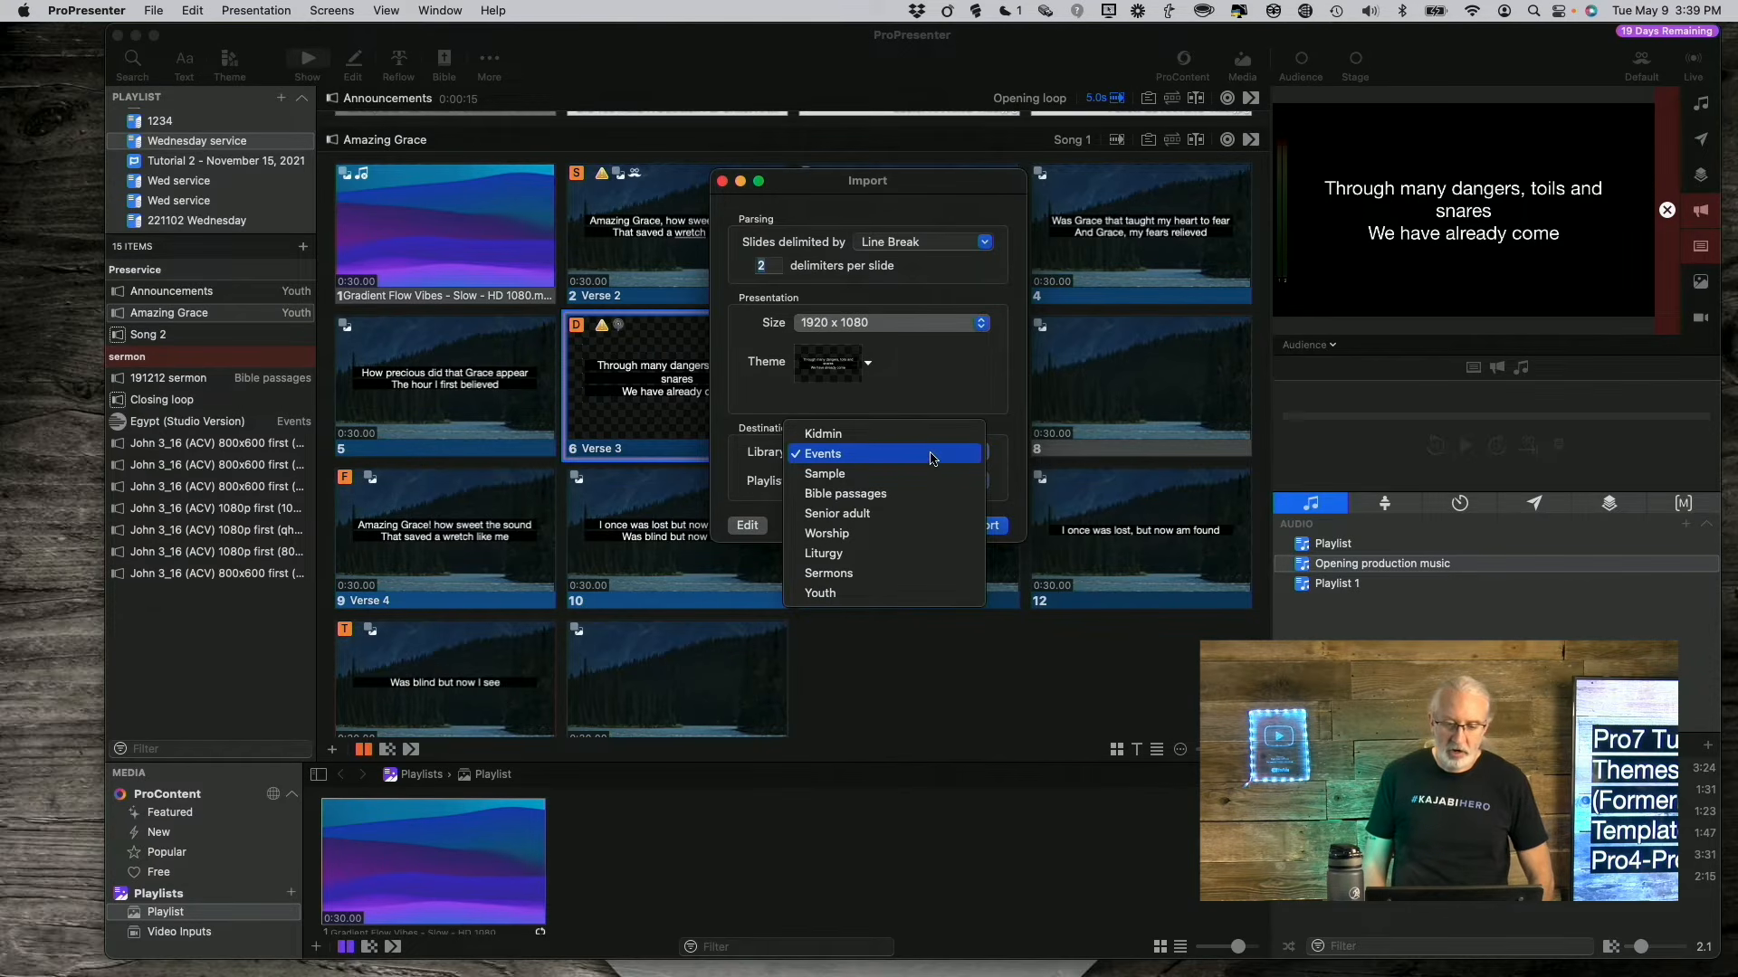
click(931, 435)
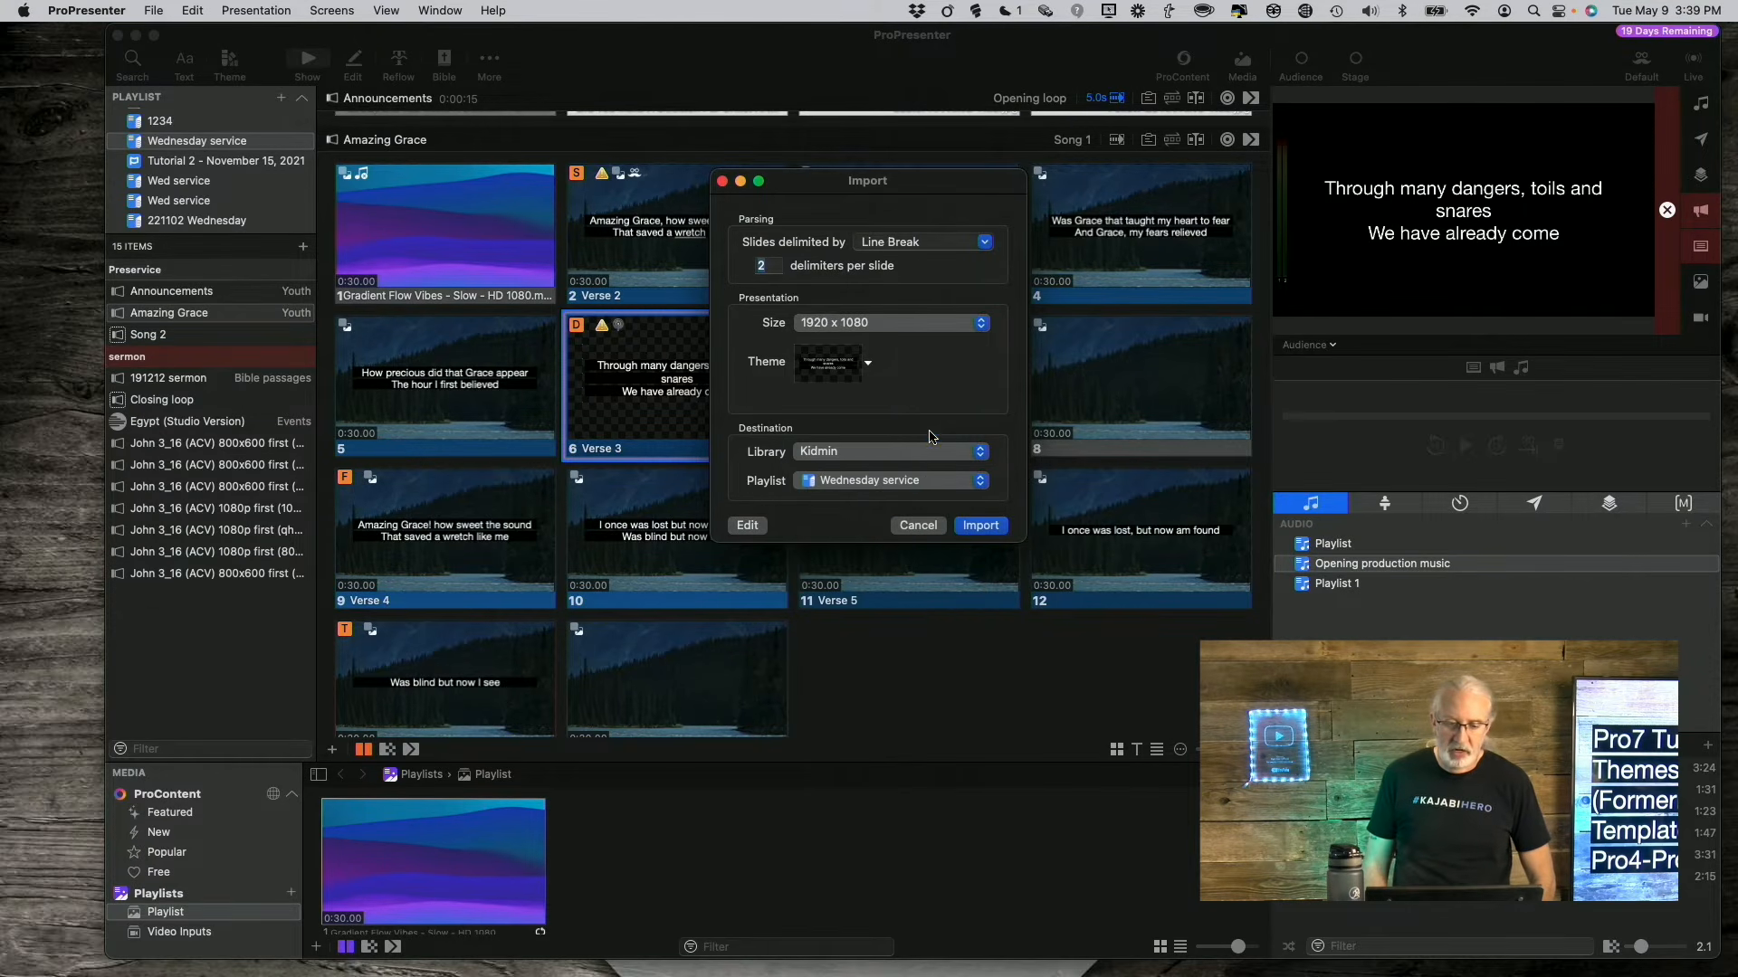
click(912, 482)
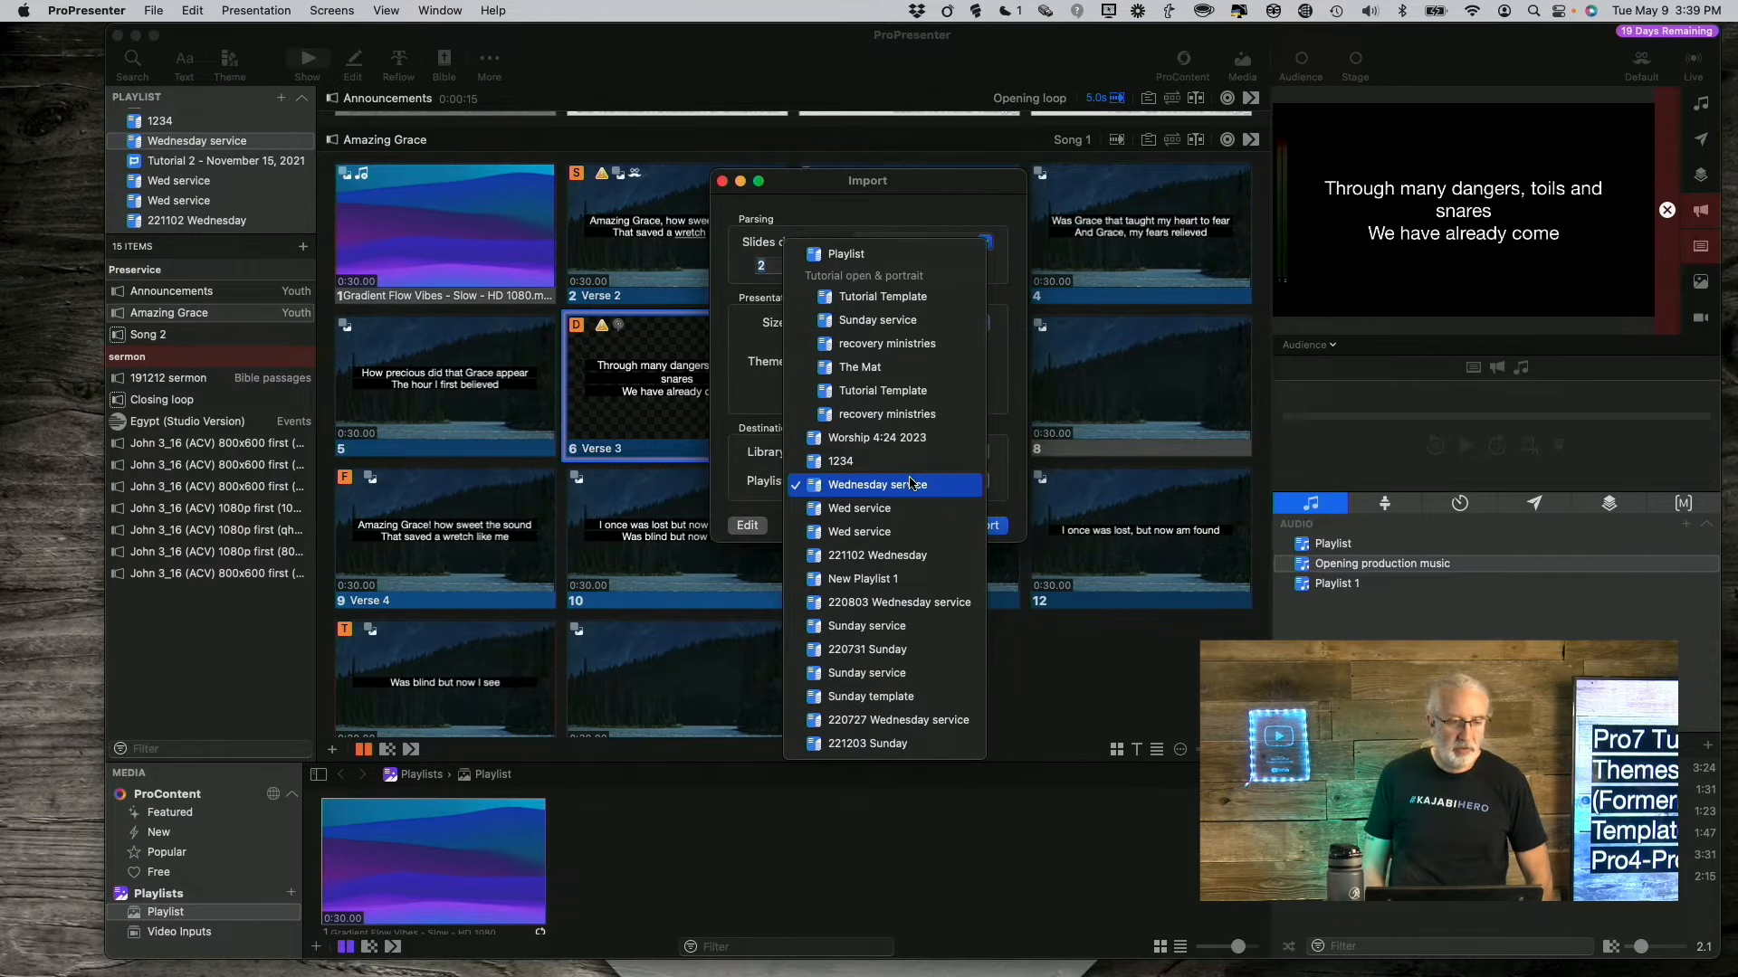
click(912, 484)
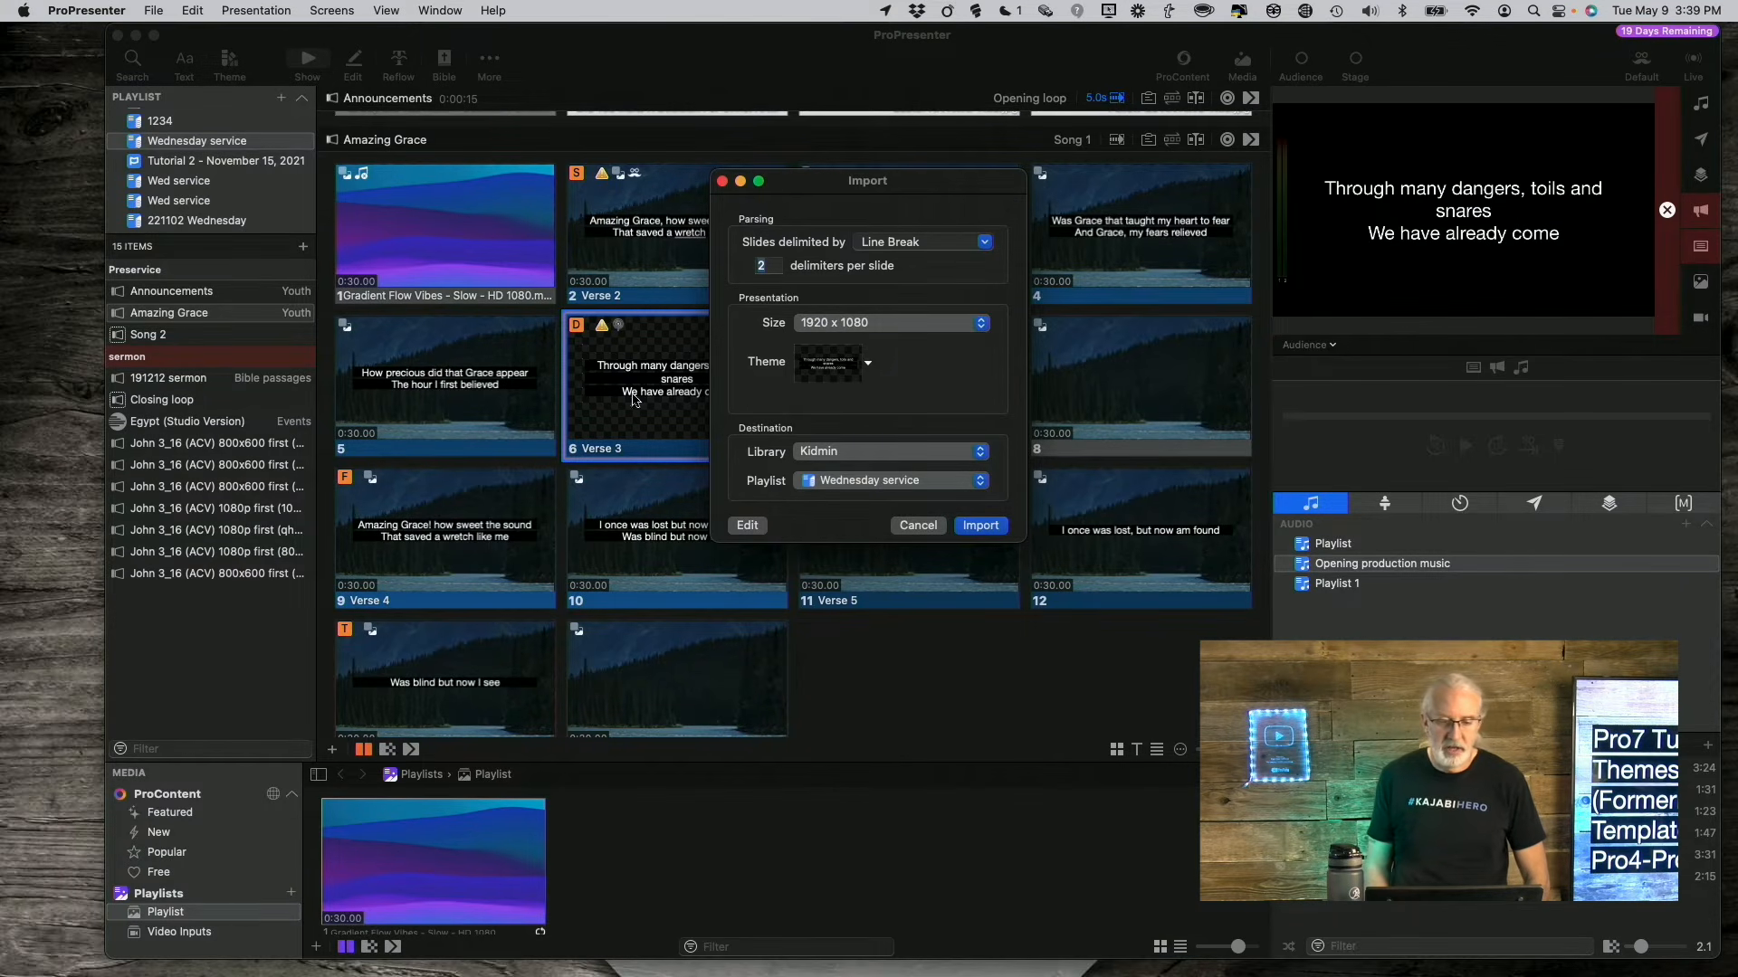
click(999, 527)
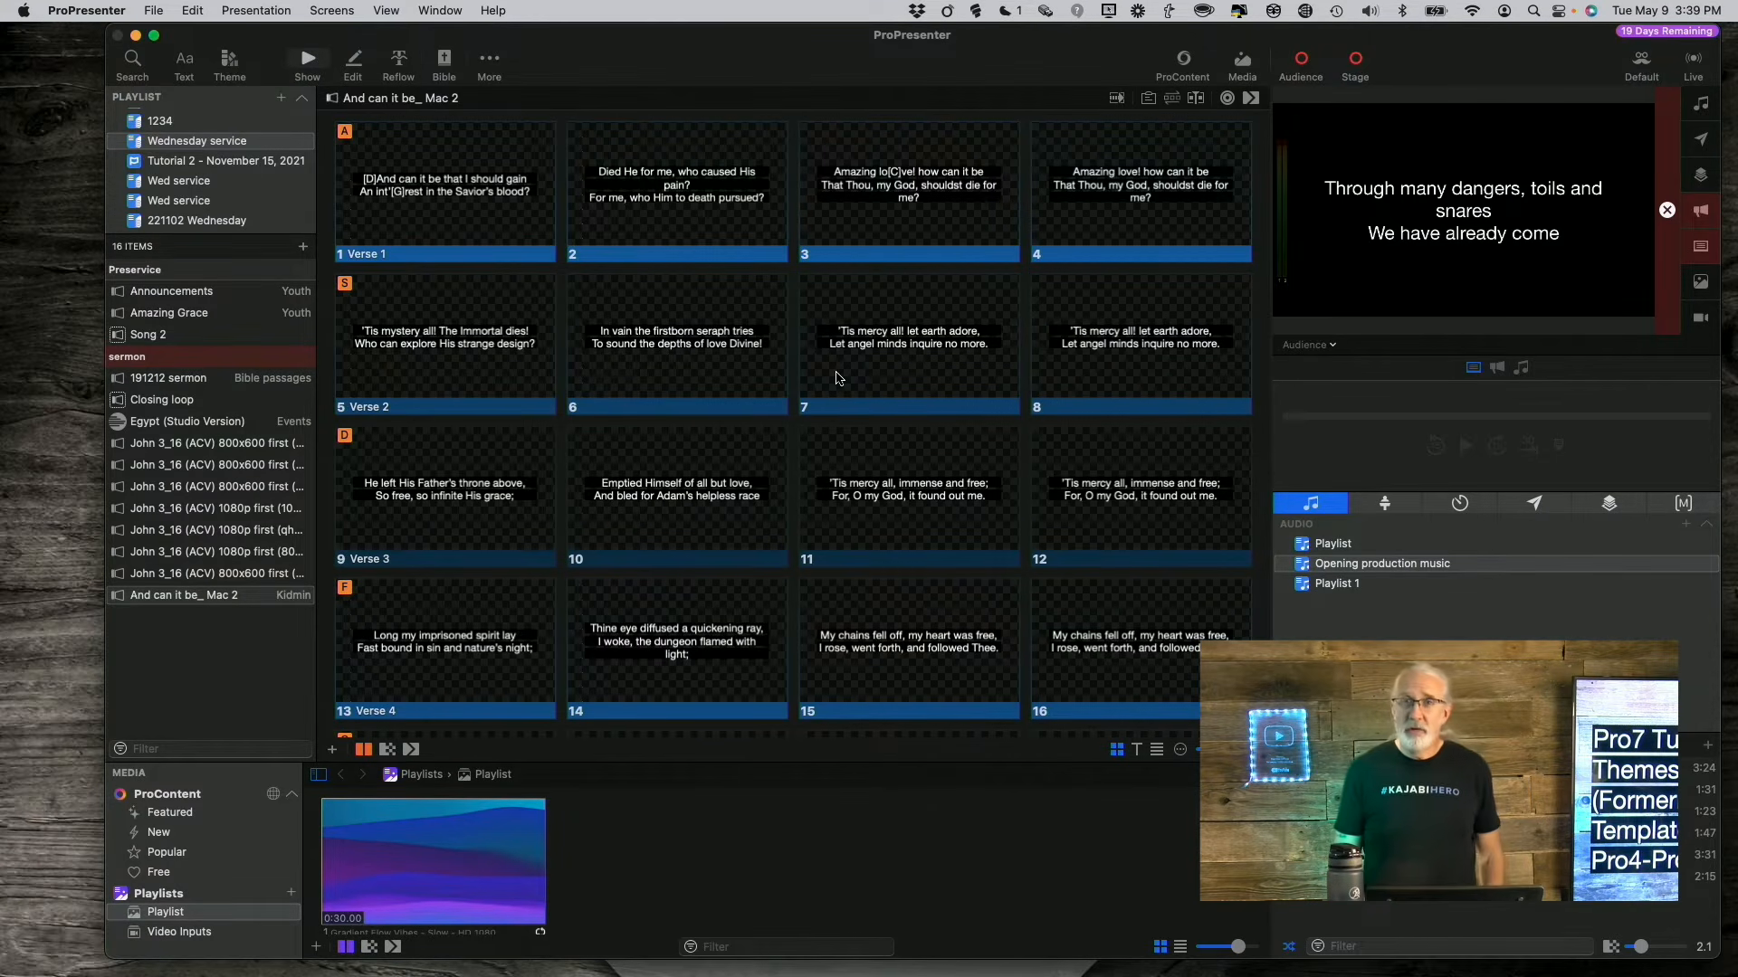
- Open the Looks editor and add a new preset look
click(1641, 62)
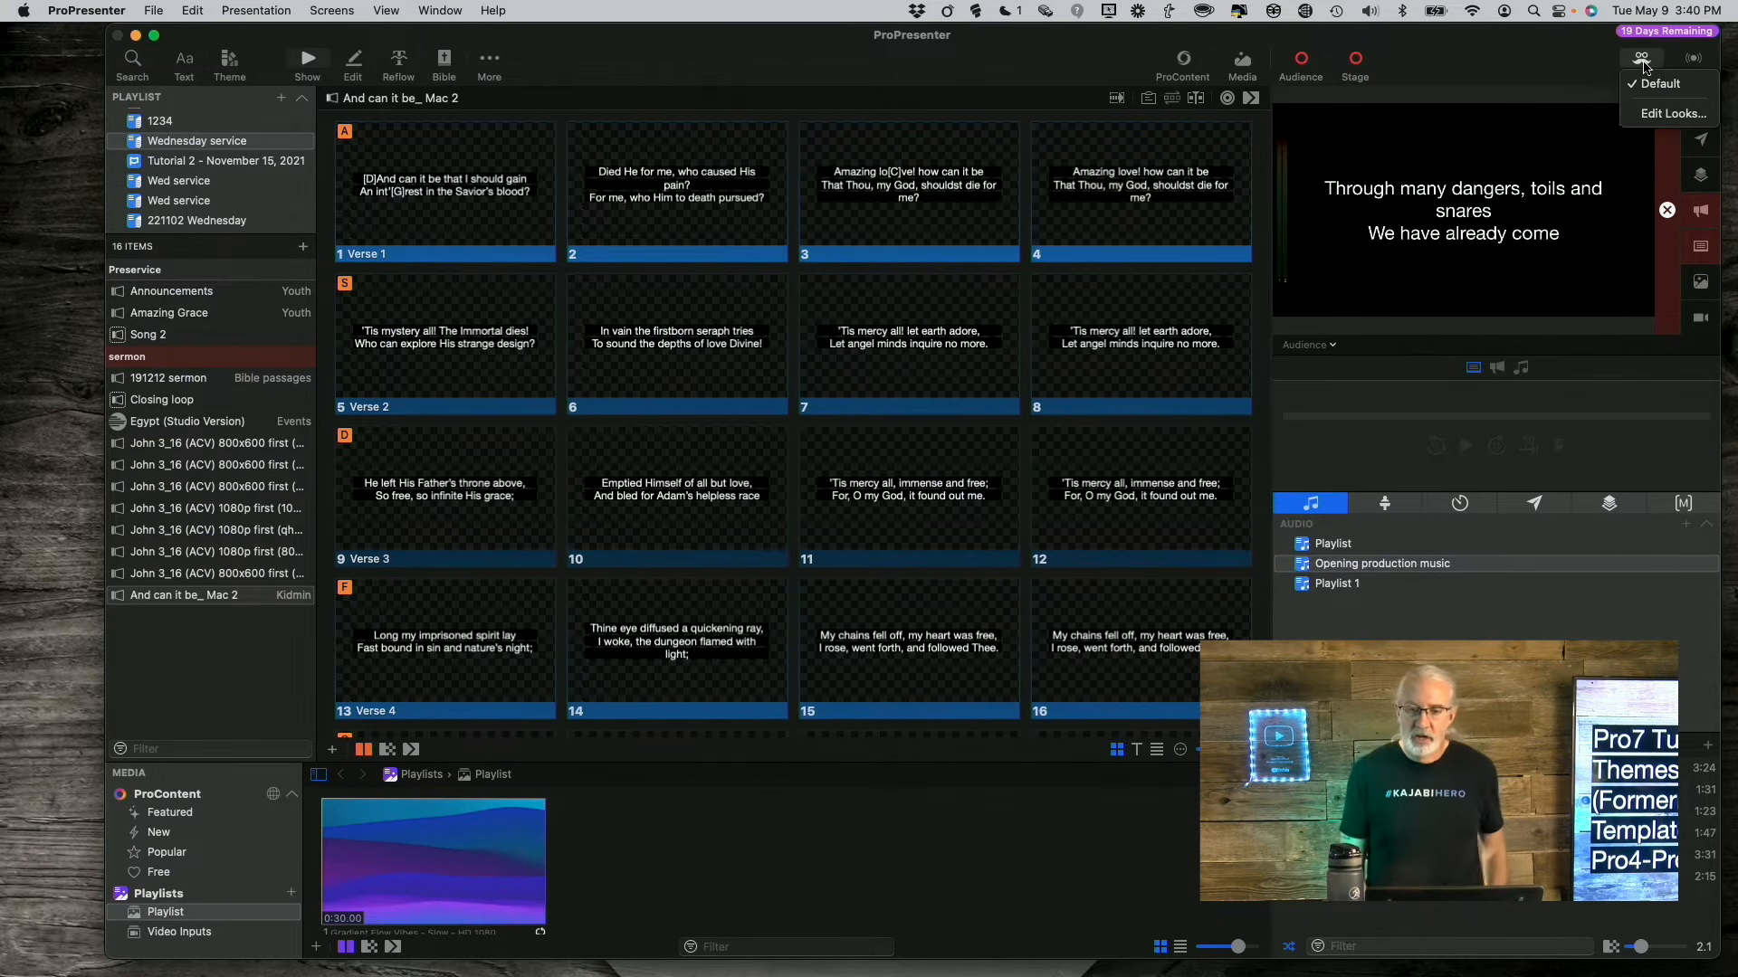
click(1654, 115)
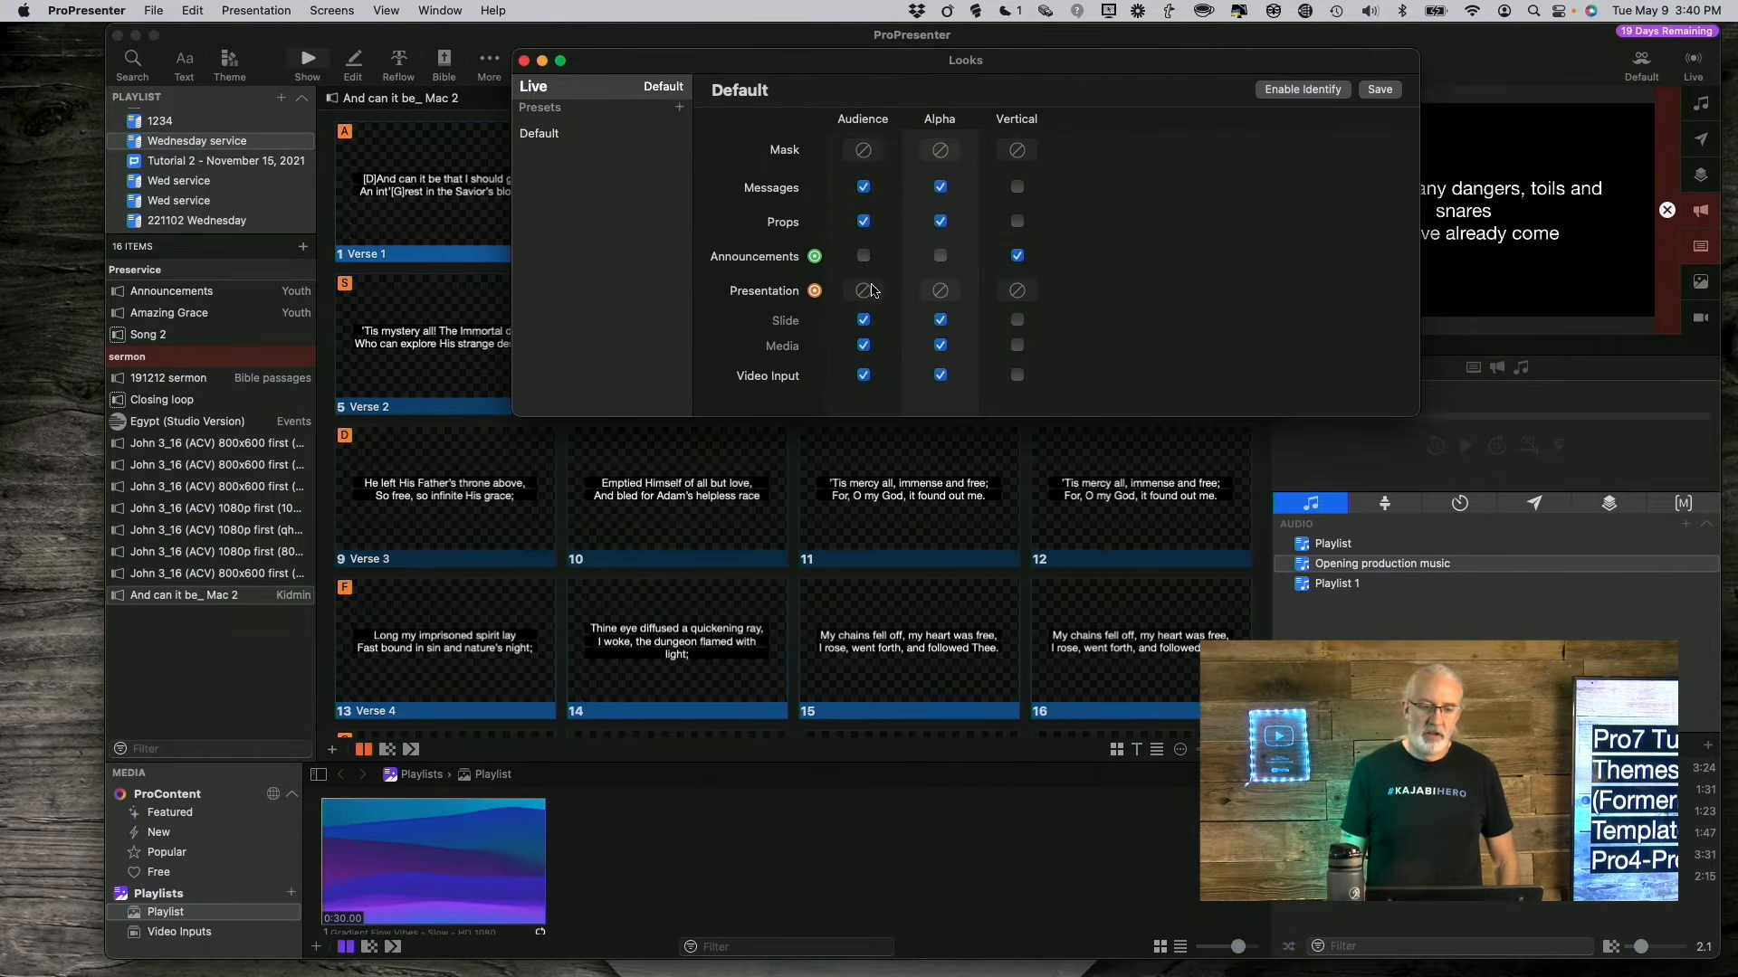
click(677, 108)
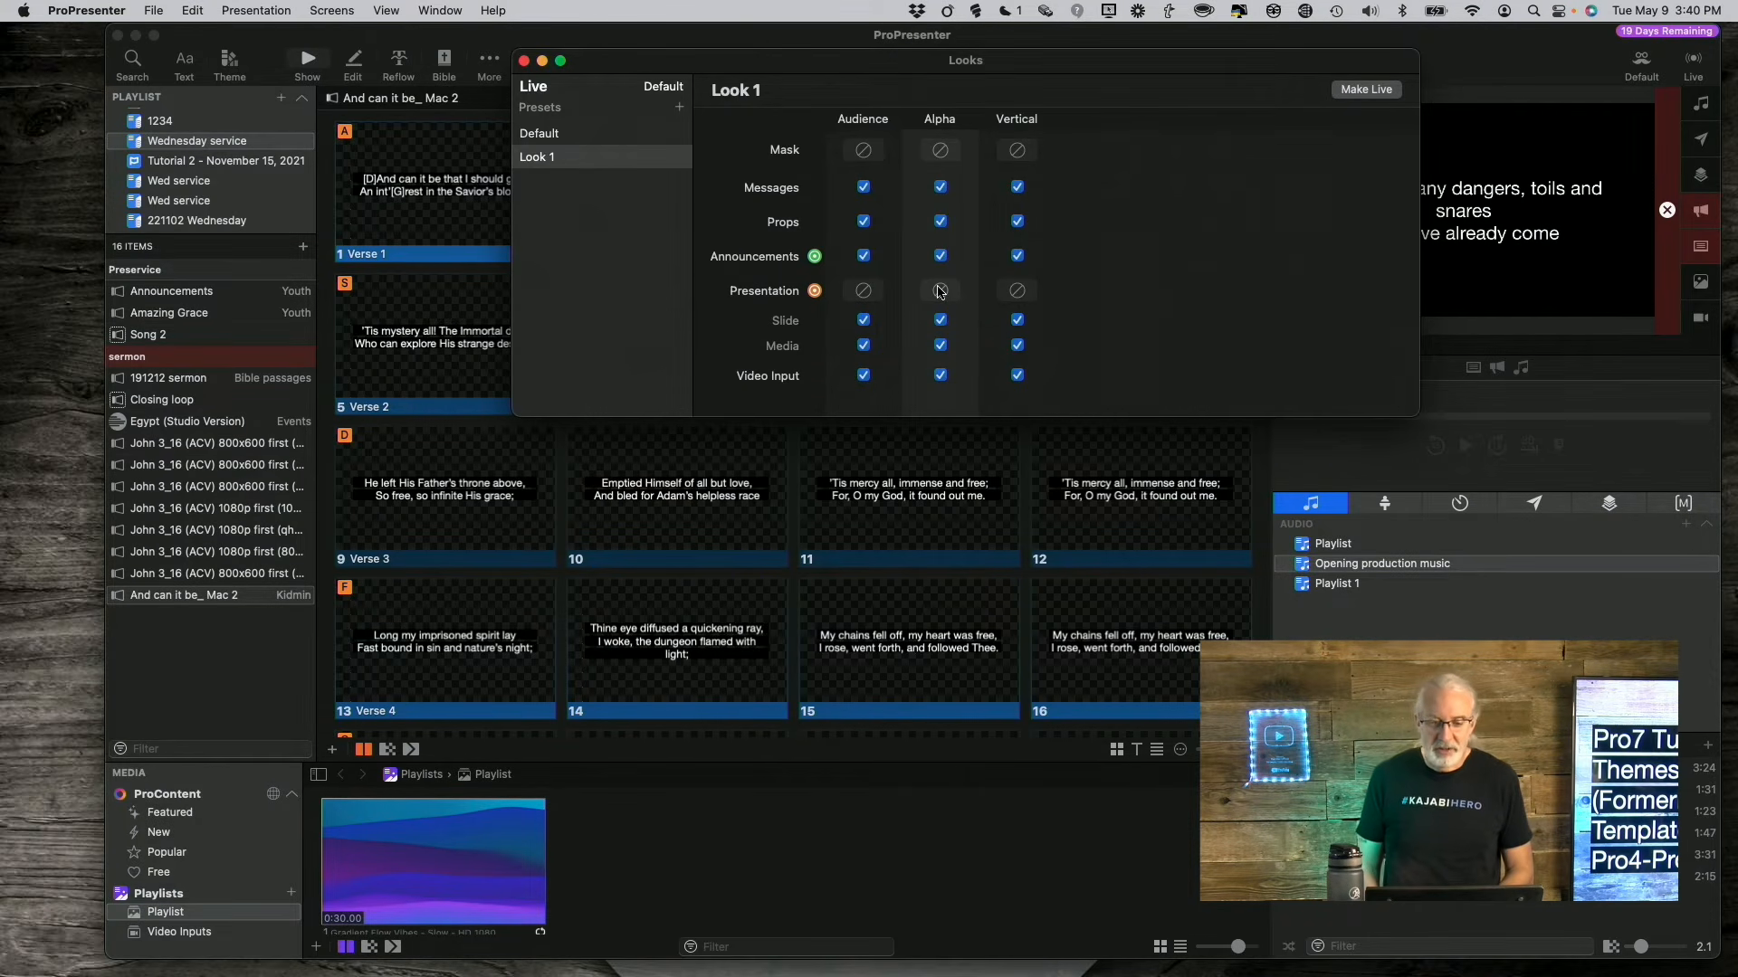
- Assign the Abstract Simple theme's Alternate Title slide to the Alpha screen's Presentation layer in Look 1, and close the Looks editor
click(941, 291)
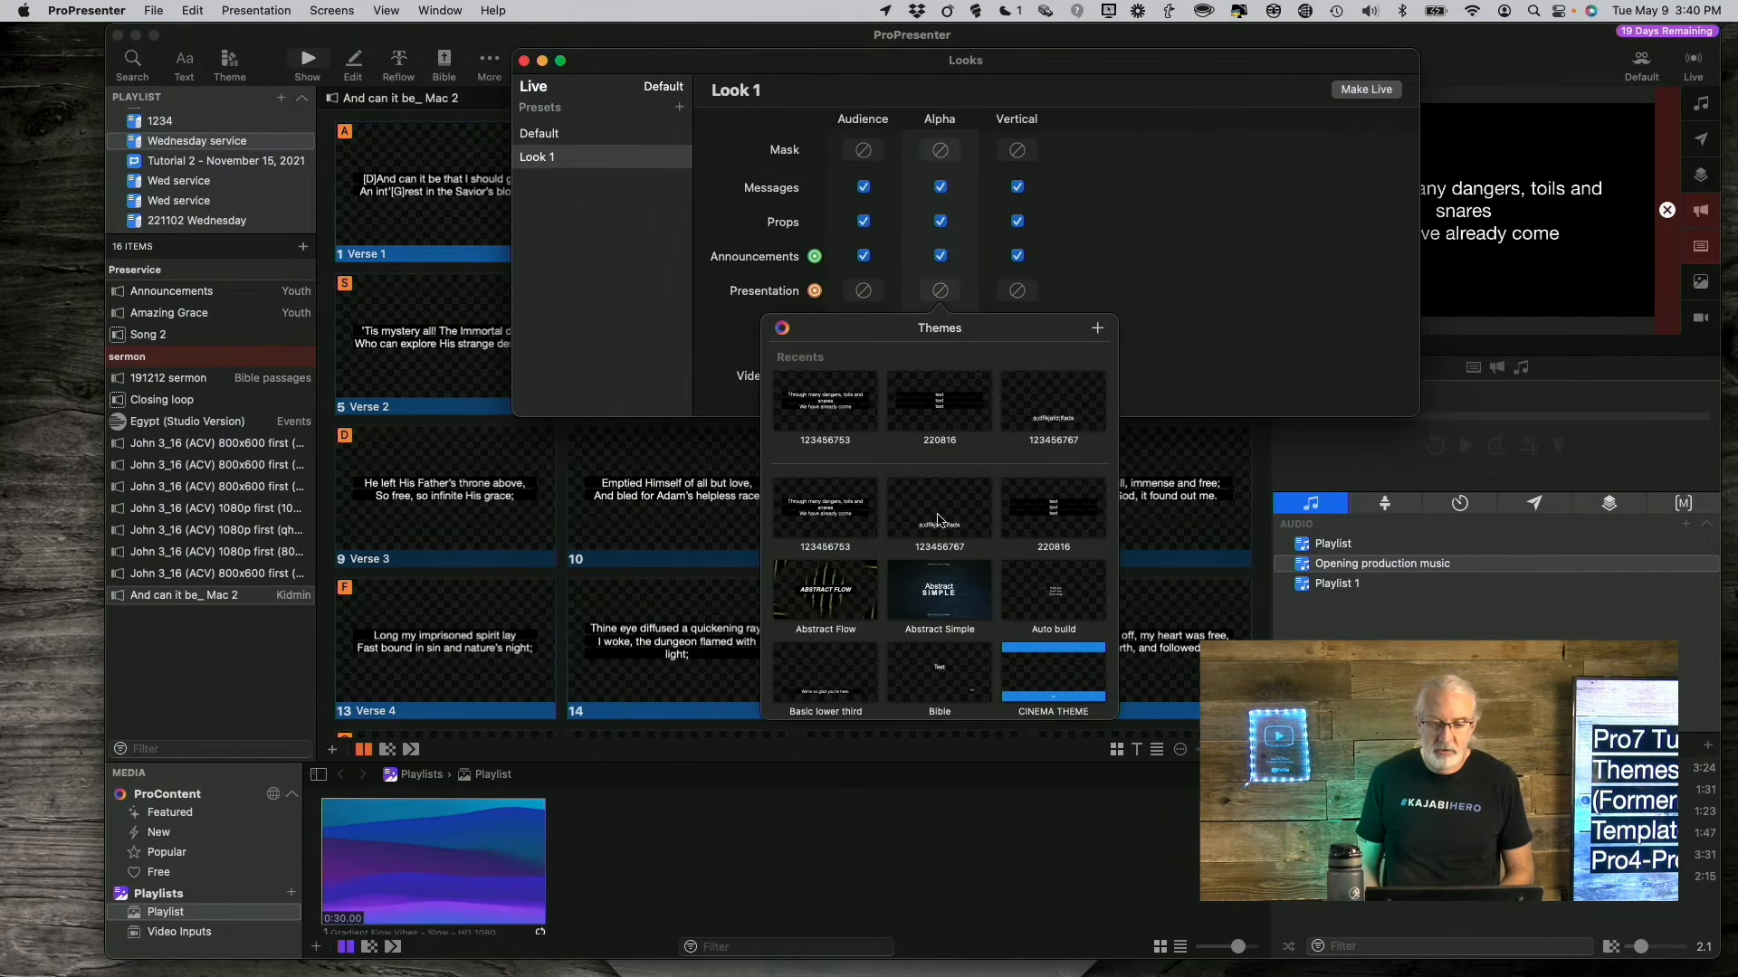
scroll(940, 522, down, 5)
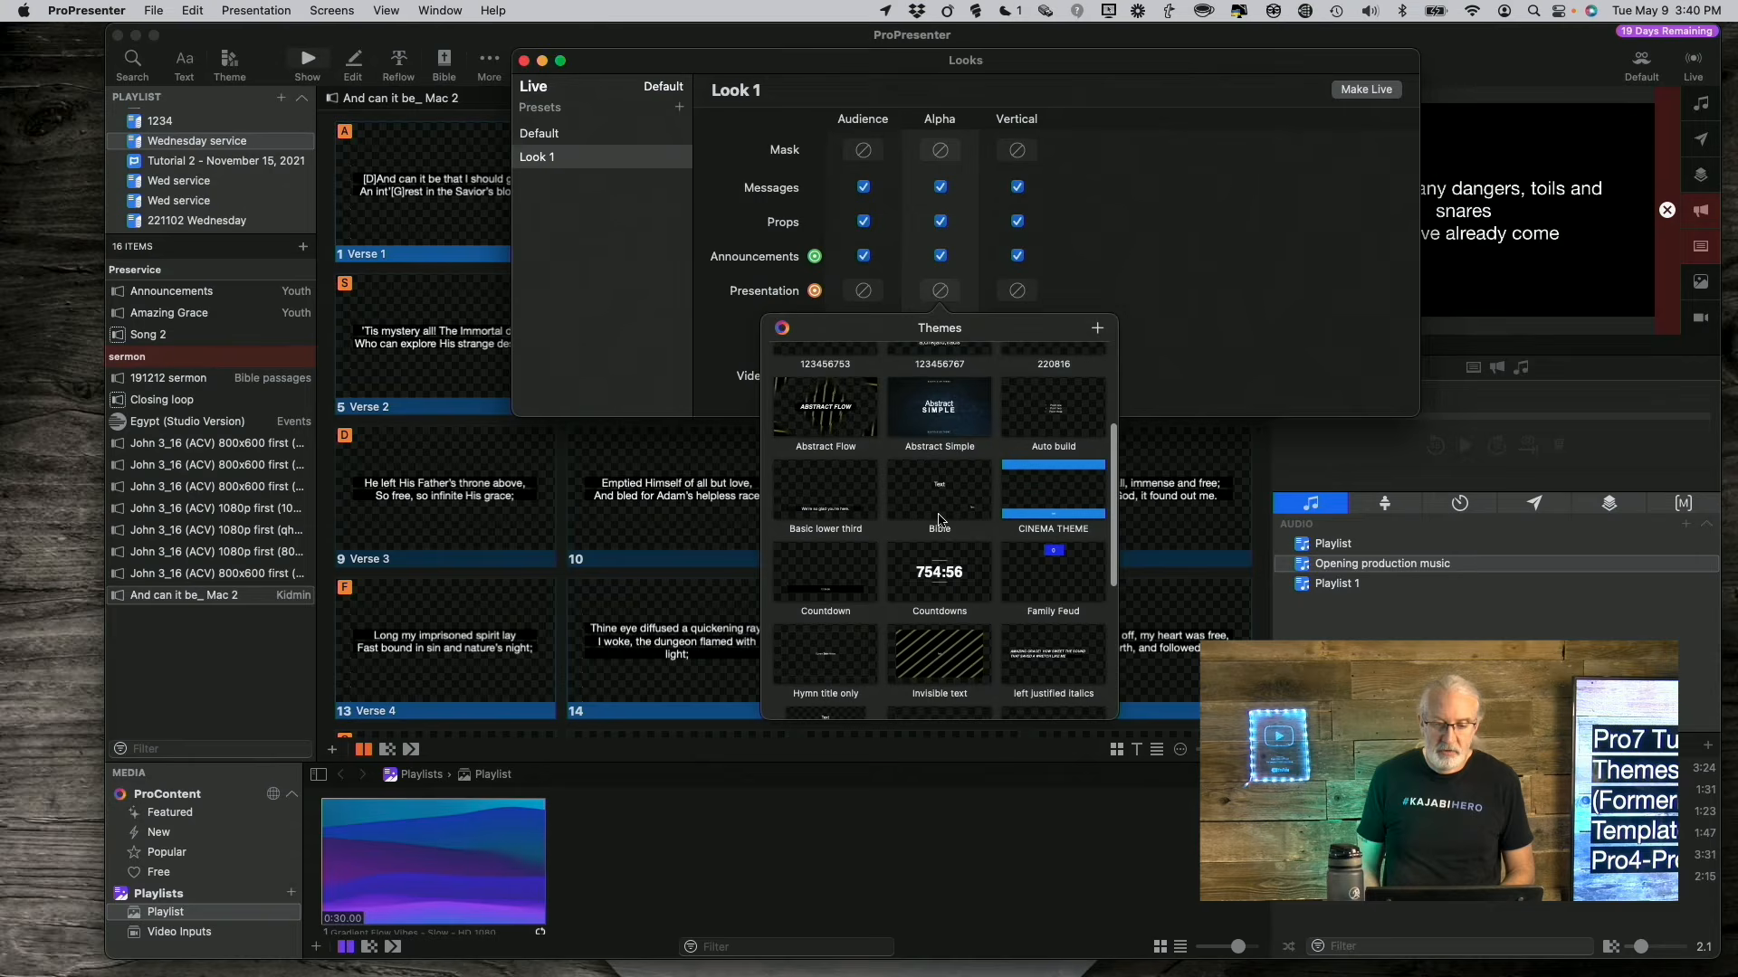
scroll(940, 520, up, 1)
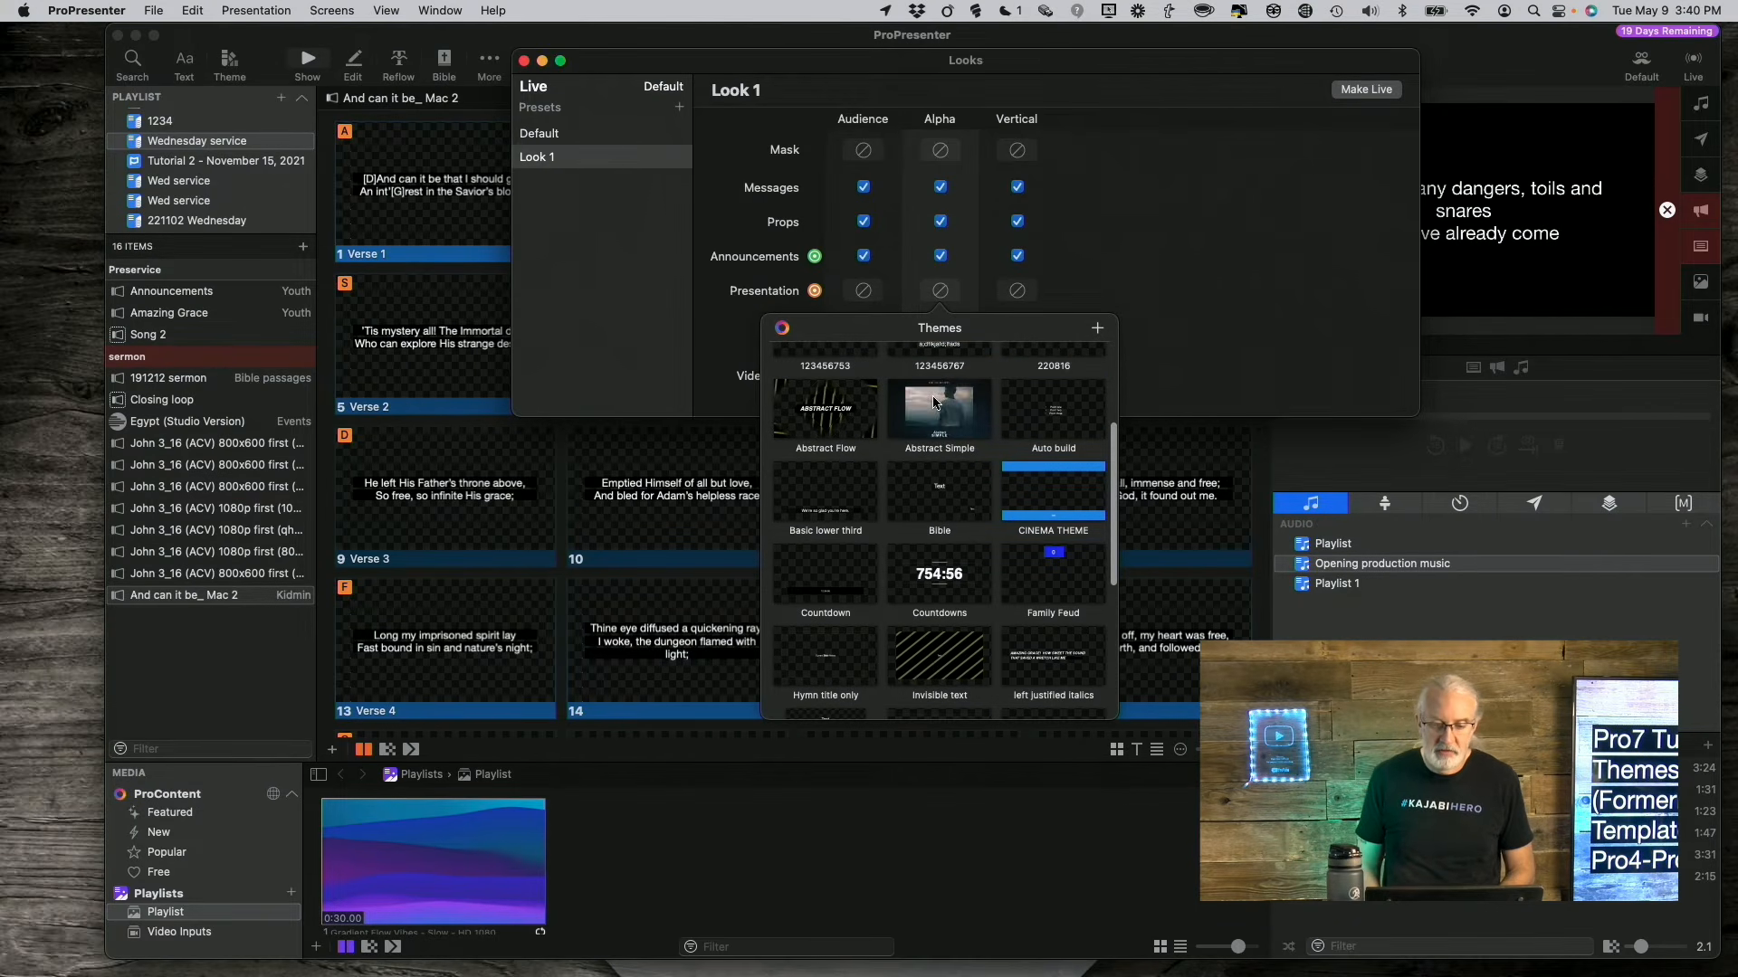
click(942, 419)
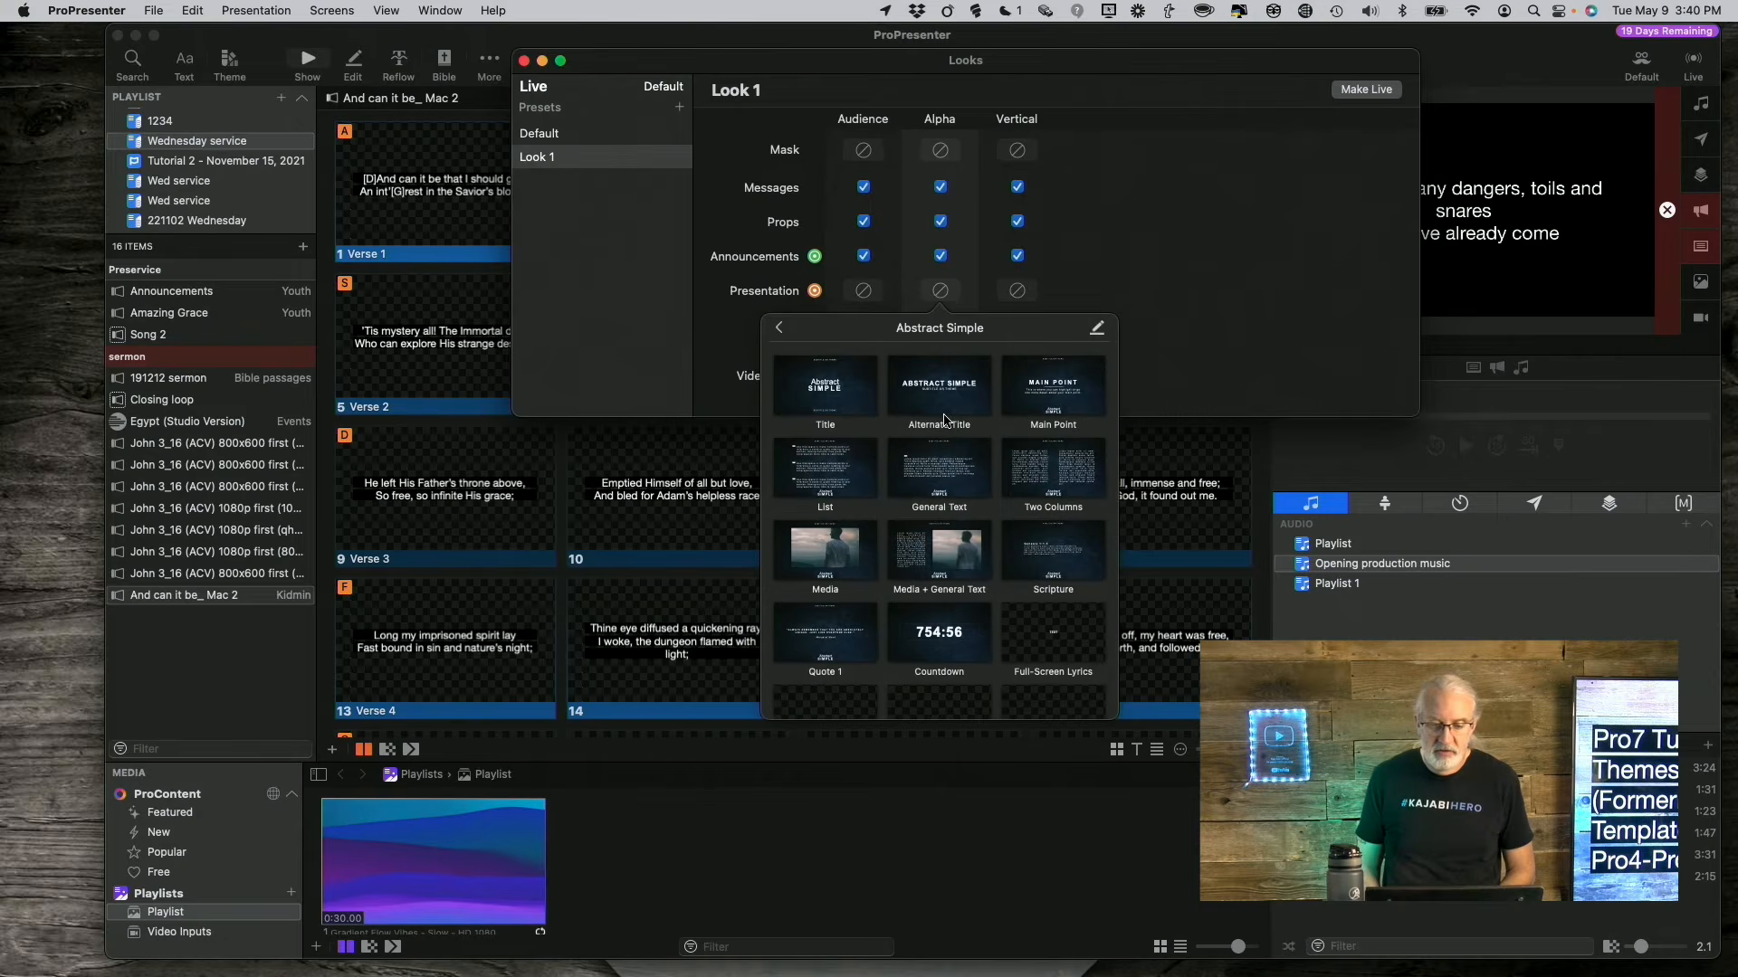
click(947, 390)
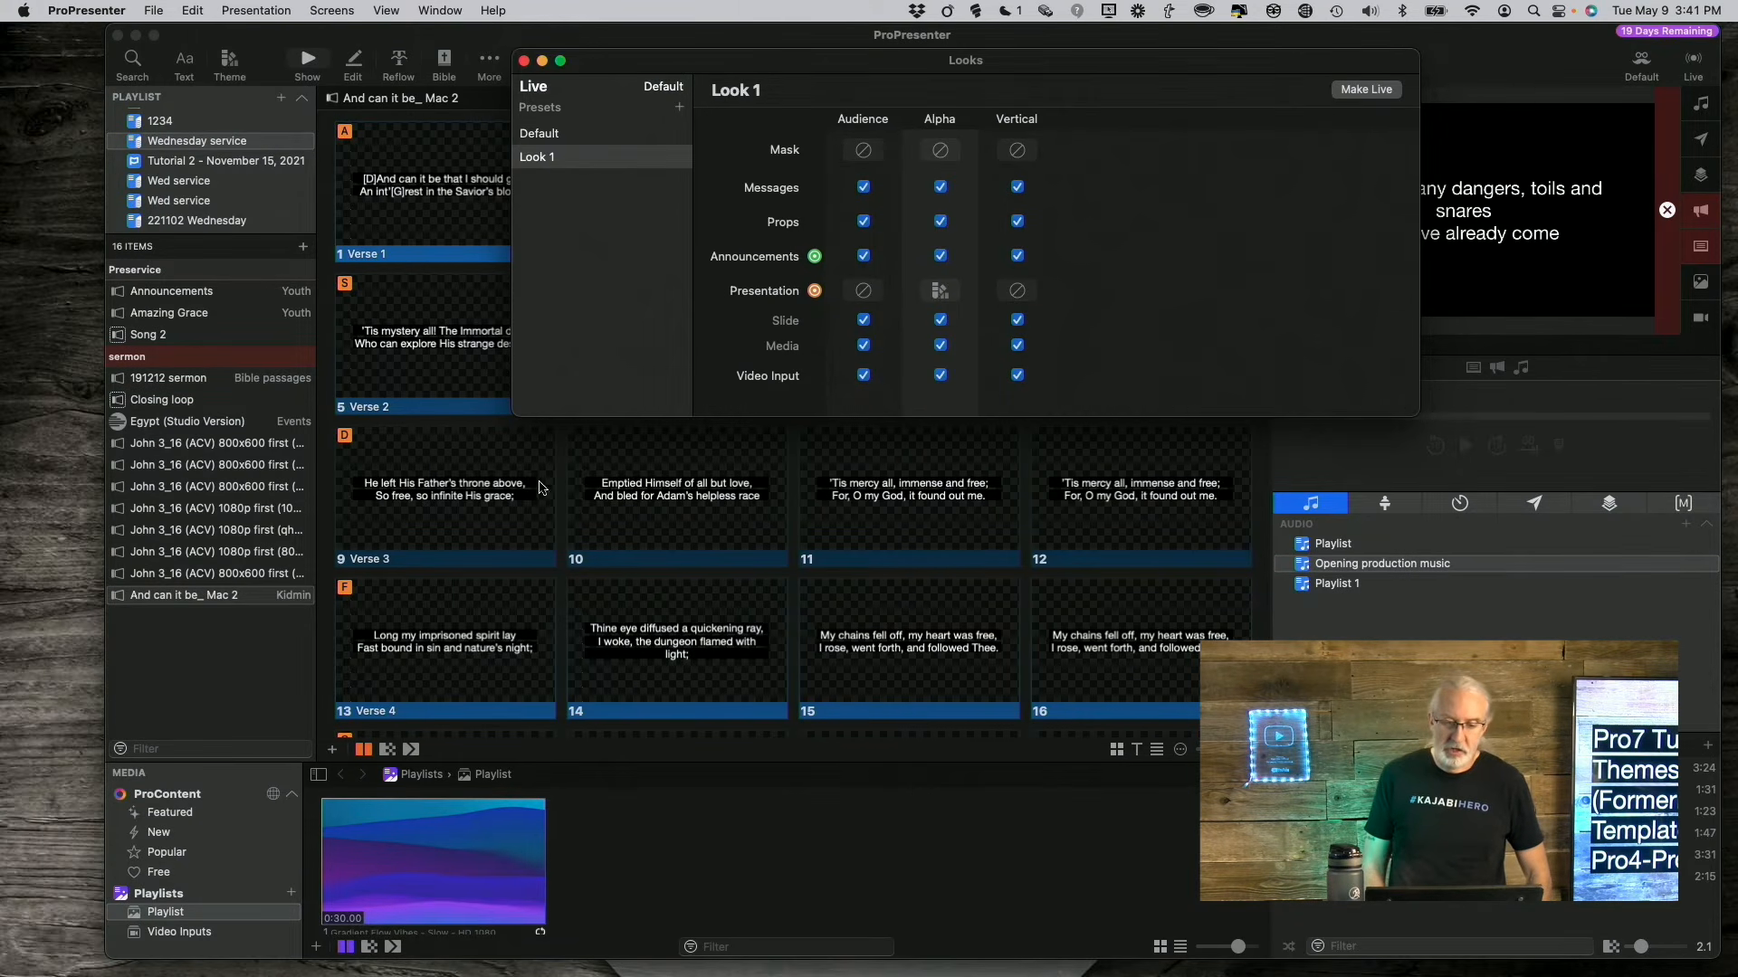
scroll(797, 480, down, 1)
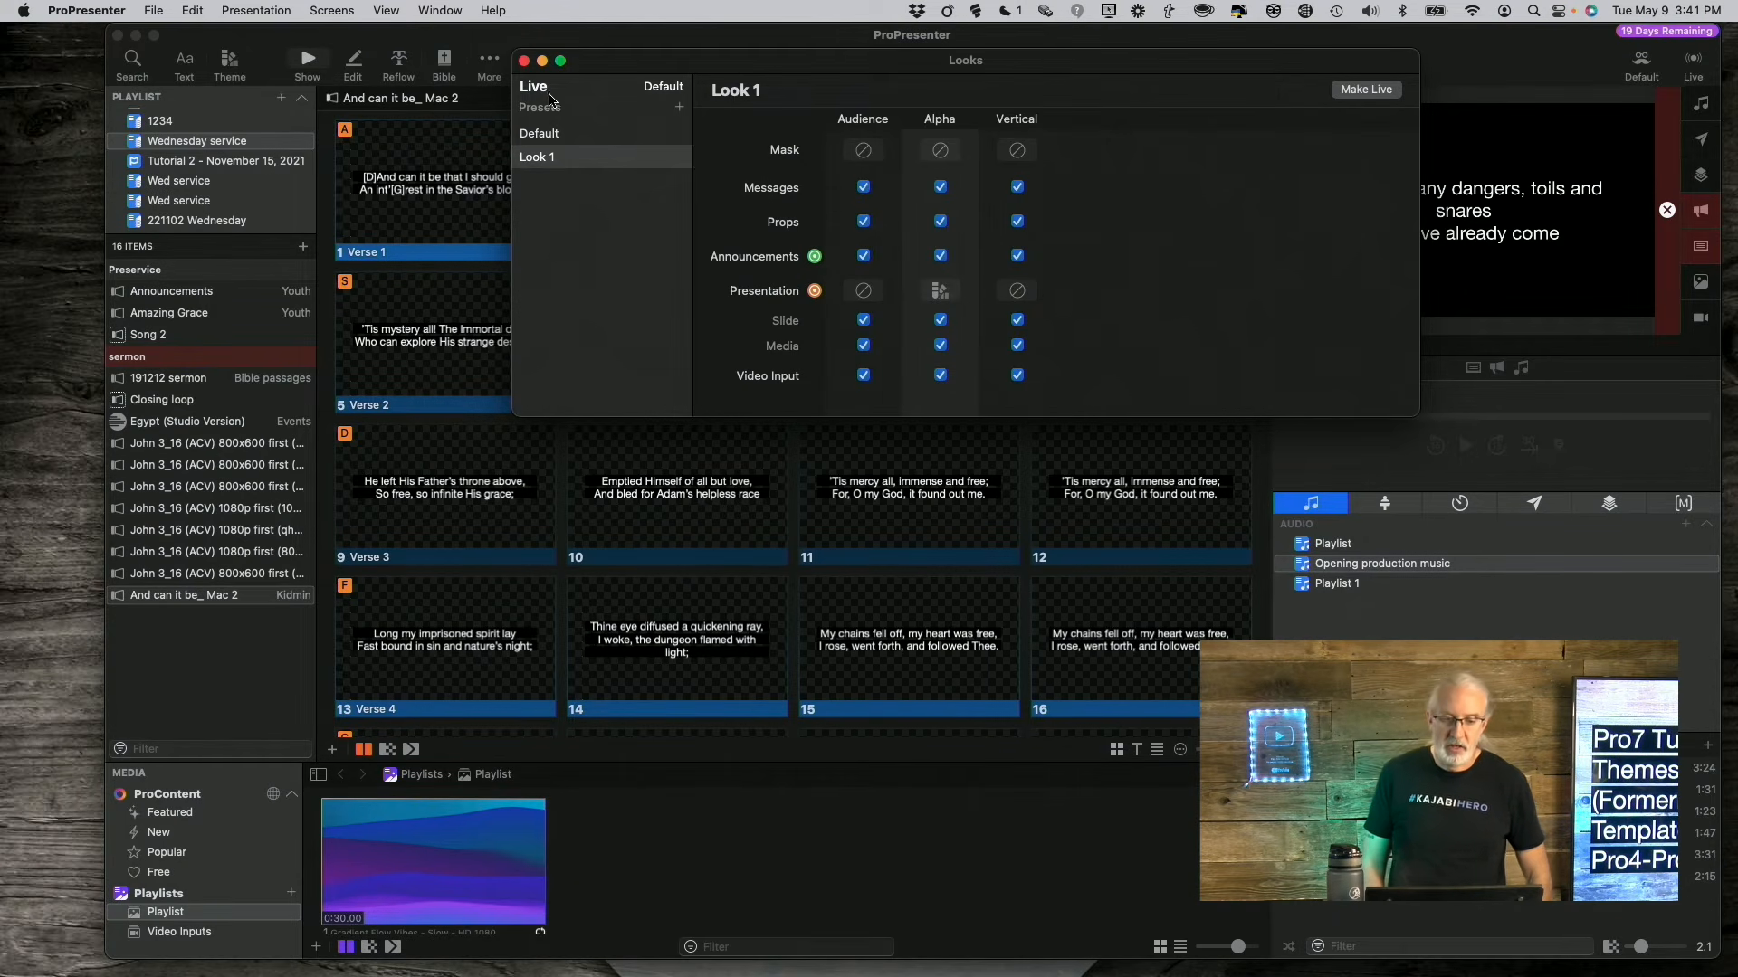
click(523, 61)
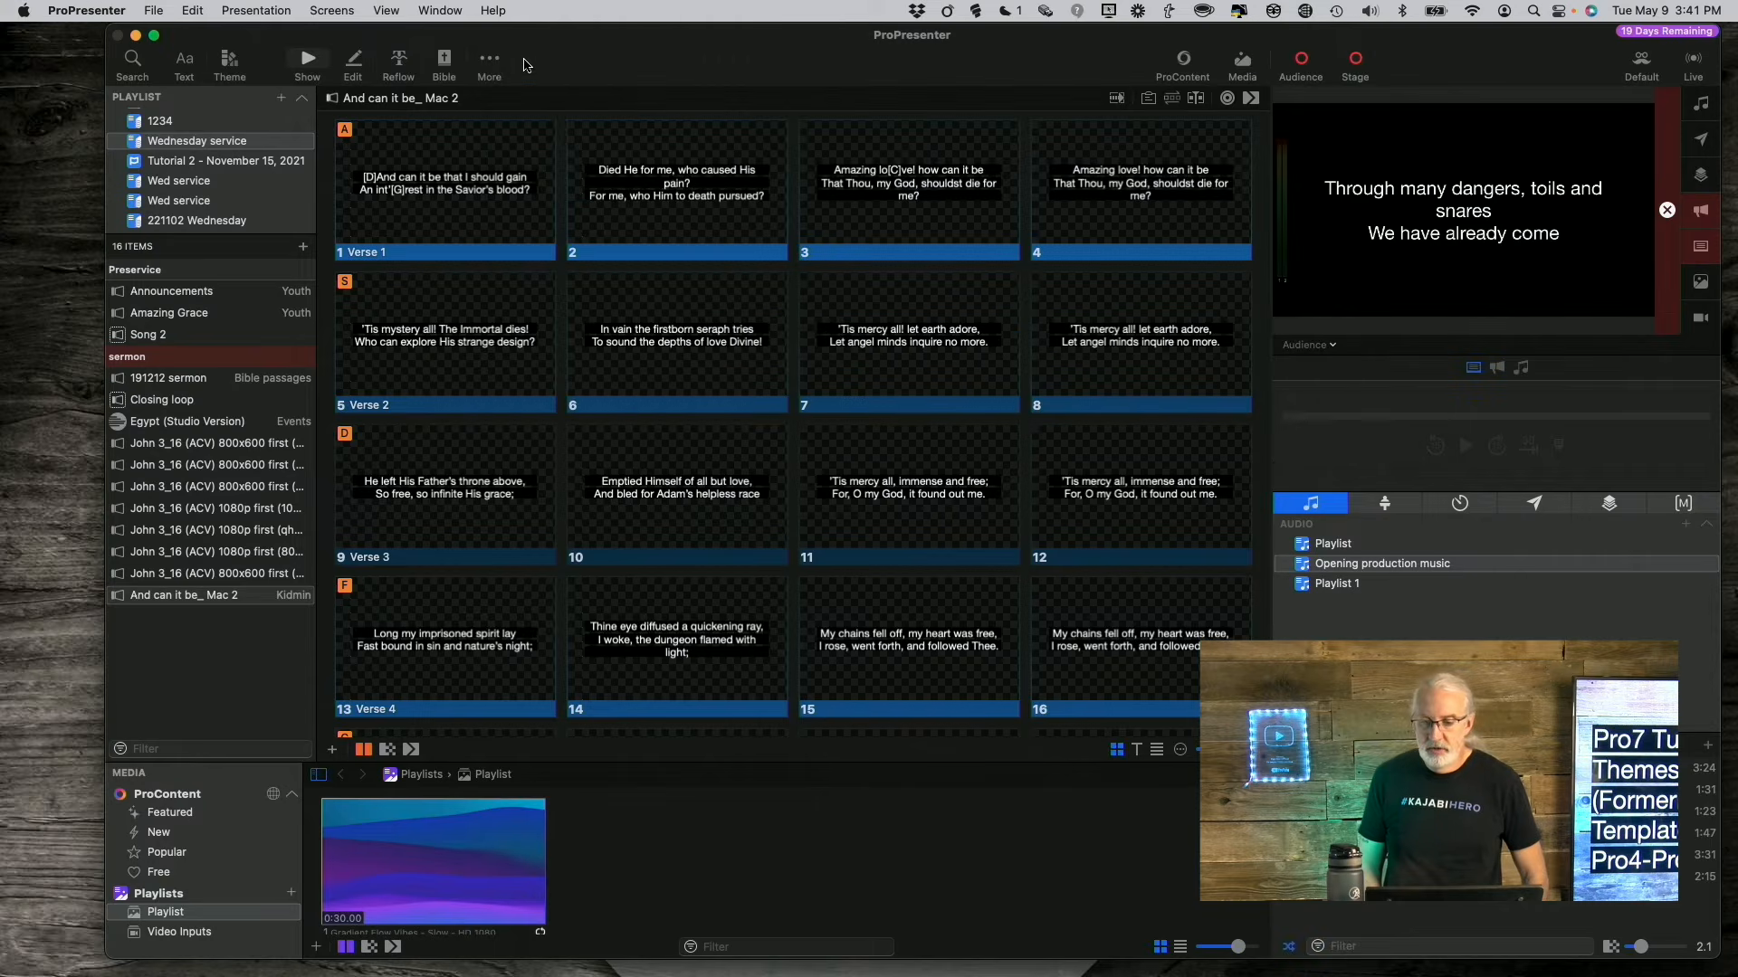
- Switch the output preview to the Alpha screen and make Look 1 the live look
click(1327, 346)
click(1327, 410)
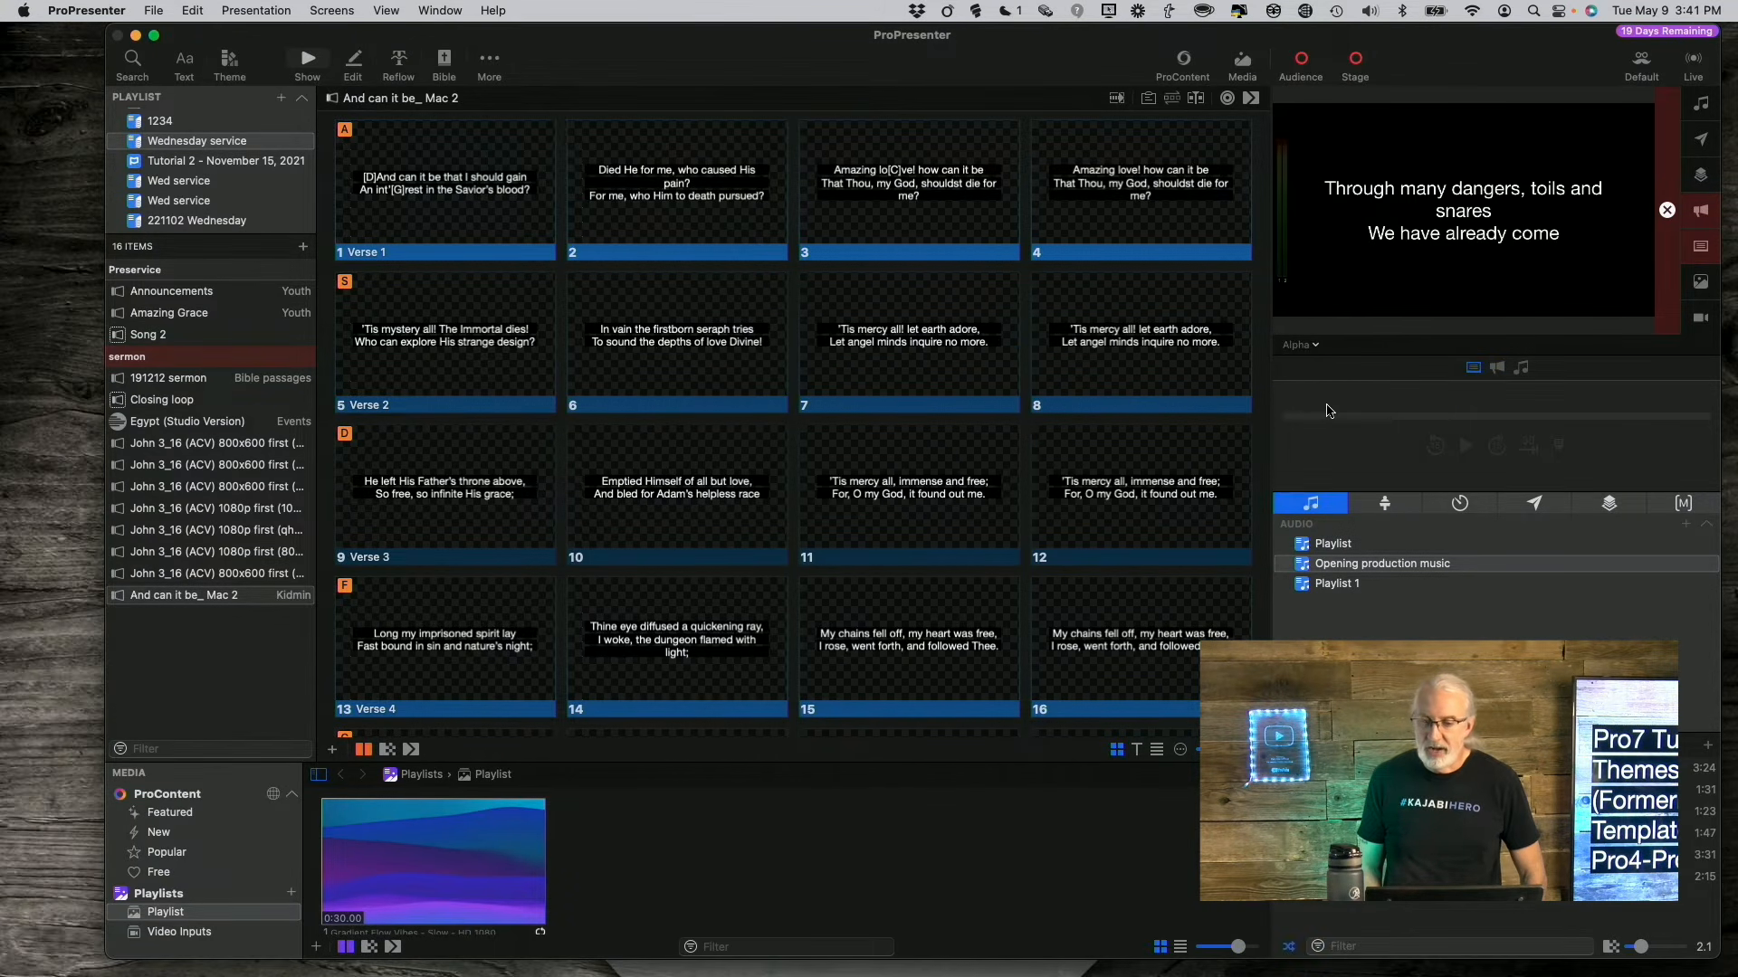
click(1640, 65)
click(1643, 103)
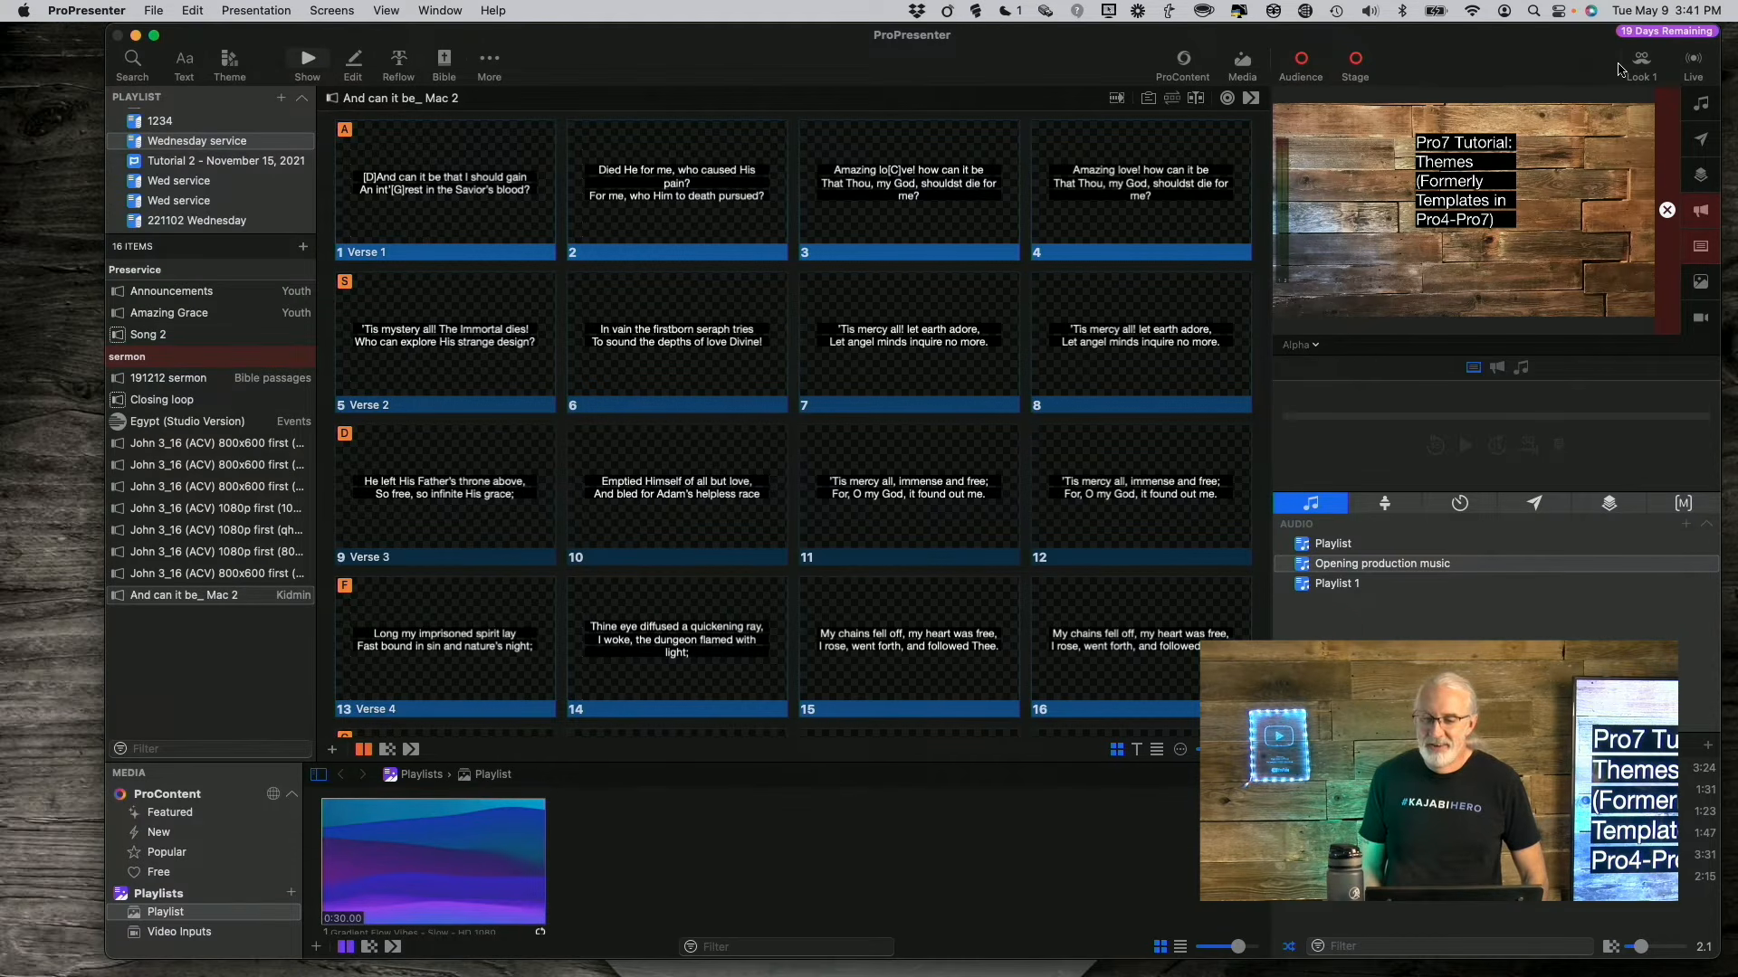
- Turn off the Announcements layer for the Audience and Alpha screens in the live look, and close the Looks editor
click(1638, 65)
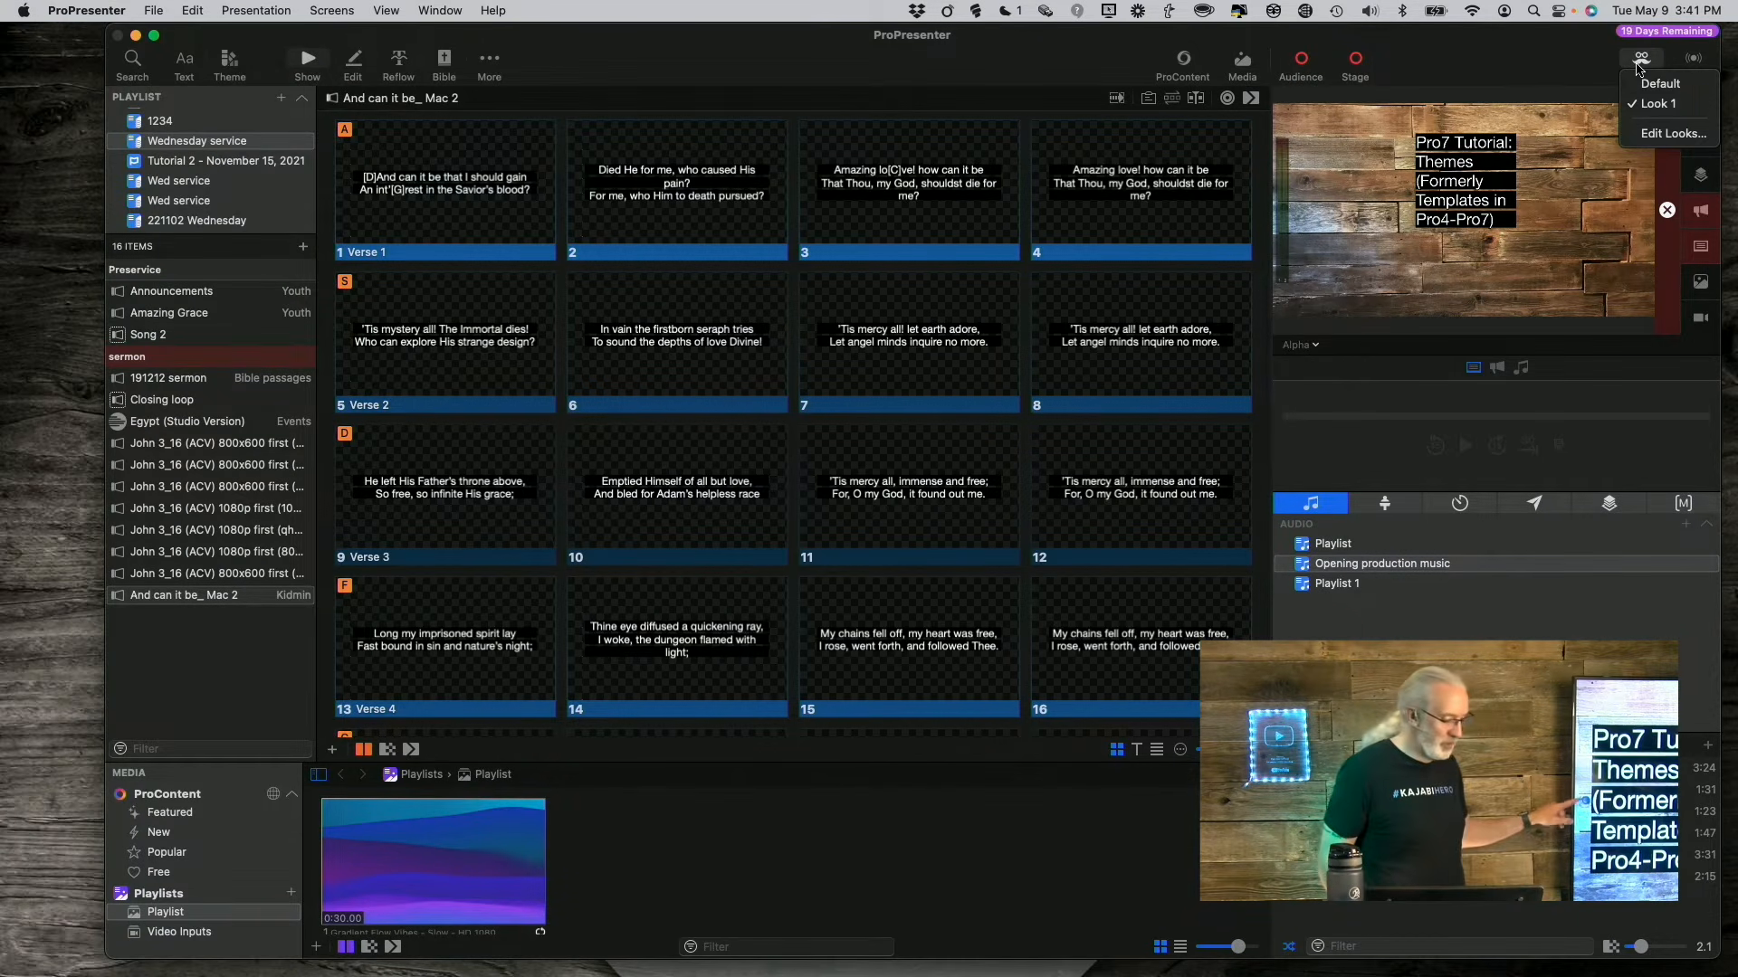
click(1652, 134)
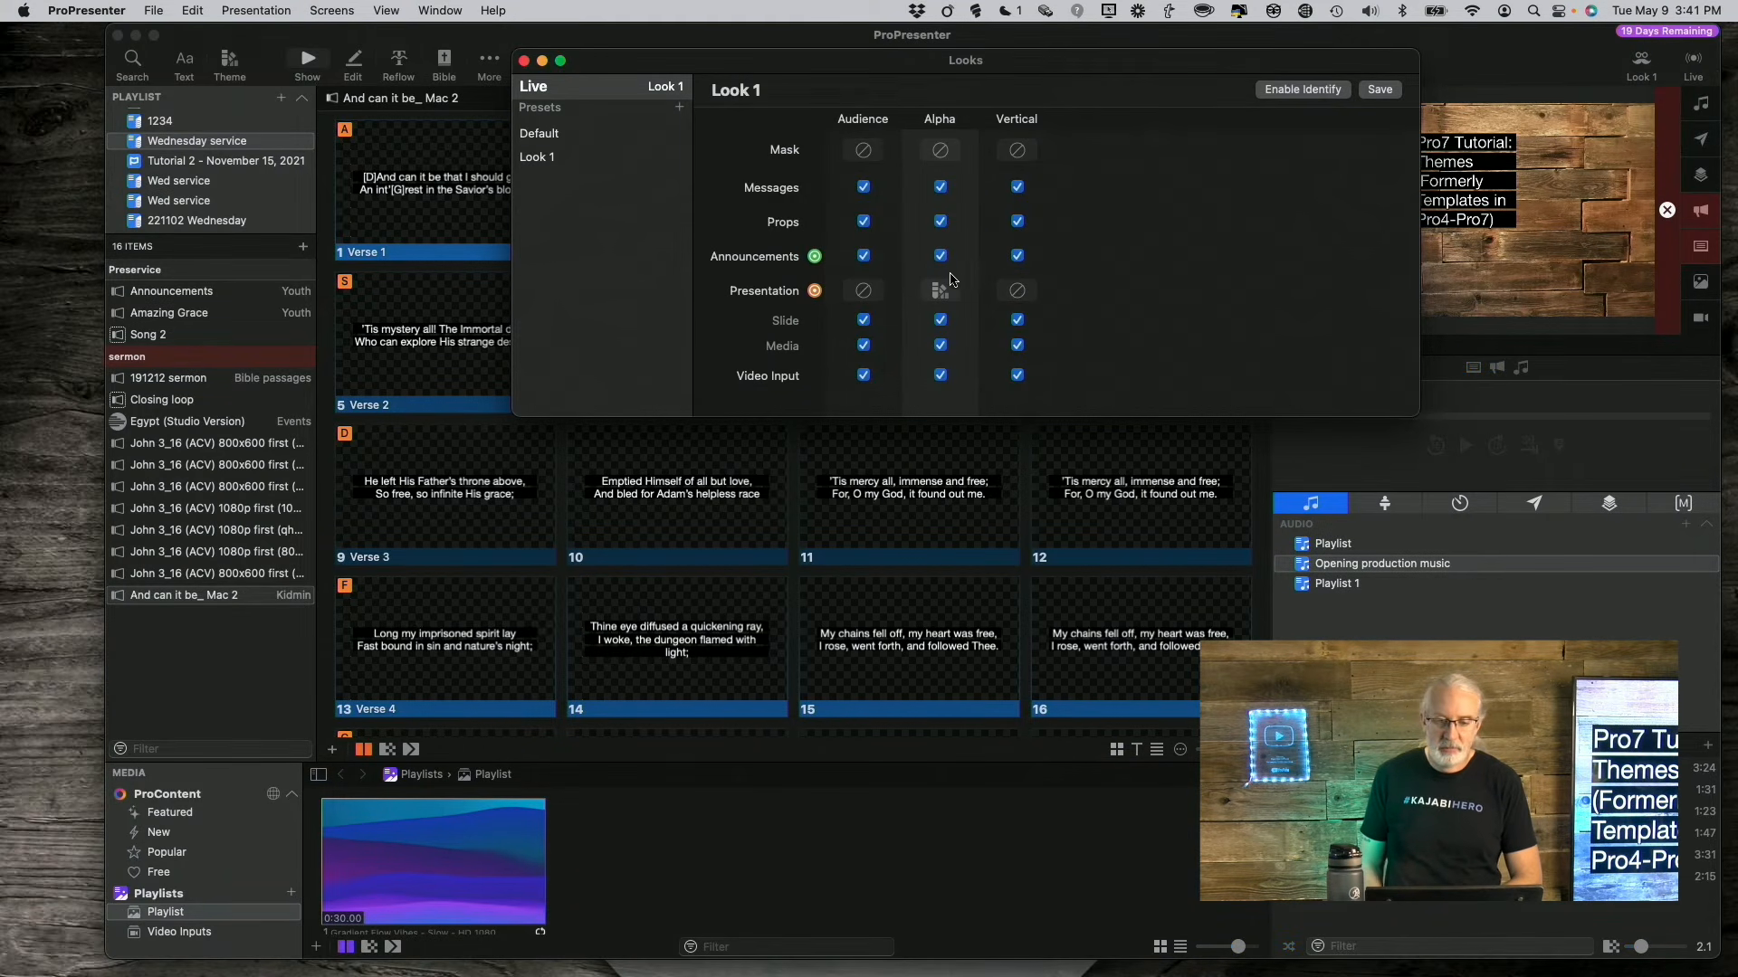
click(863, 255)
click(941, 256)
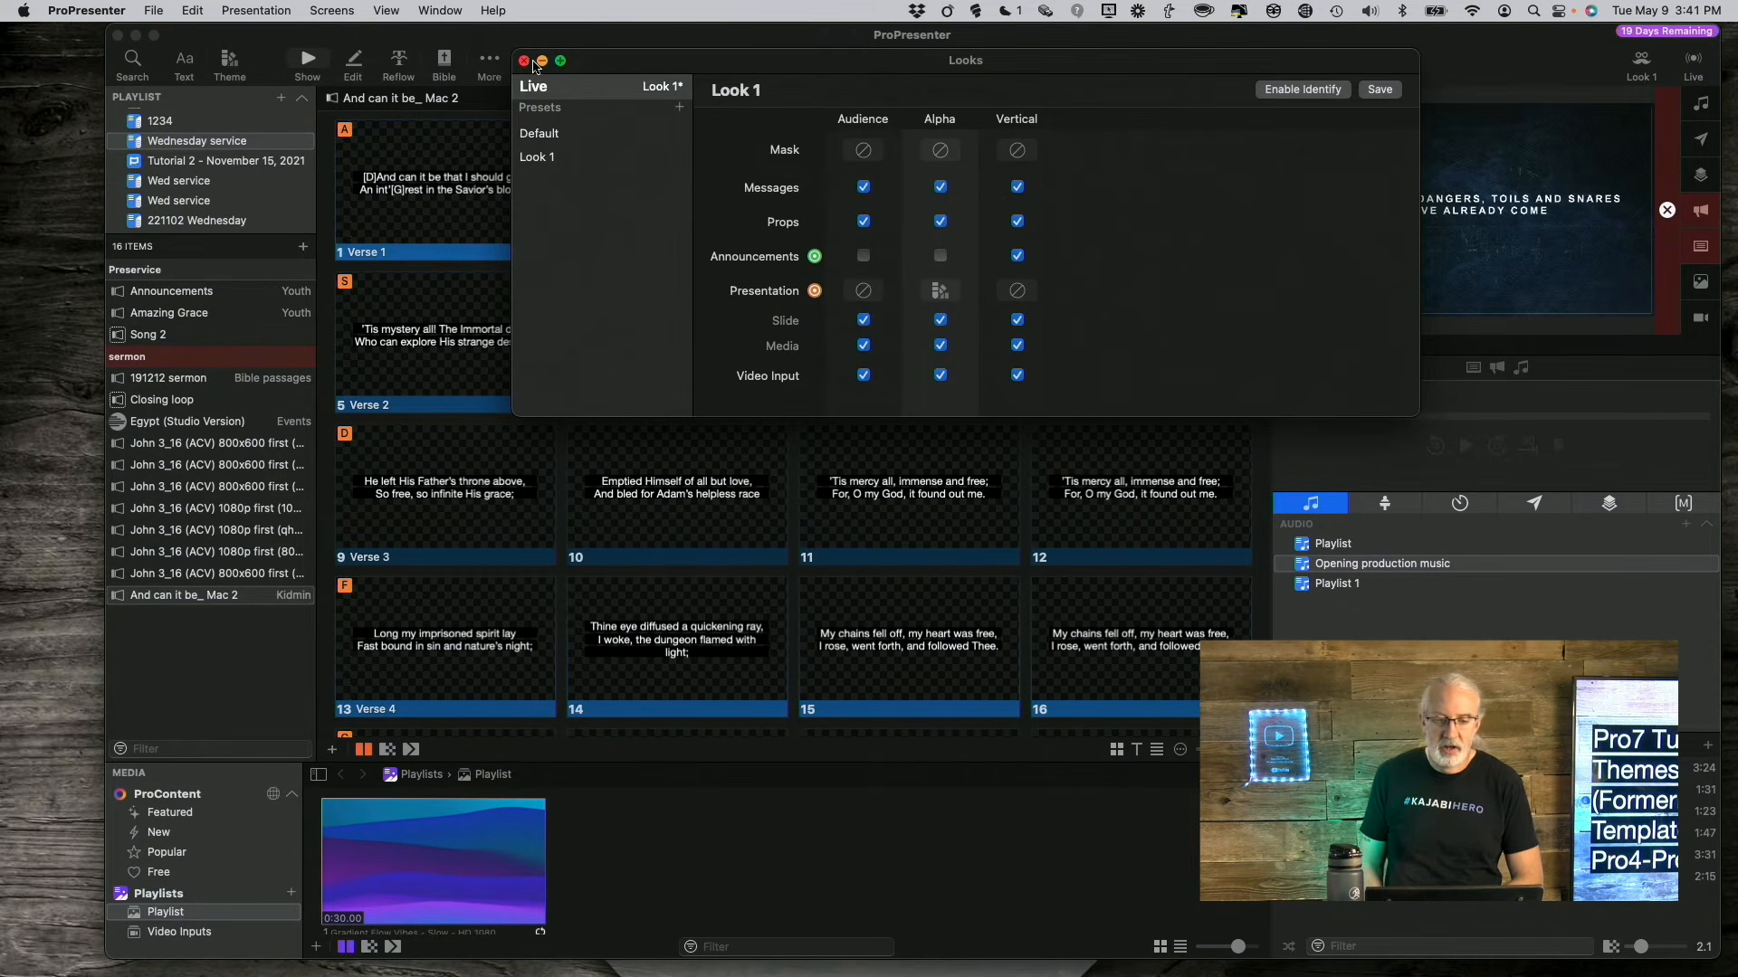
click(525, 60)
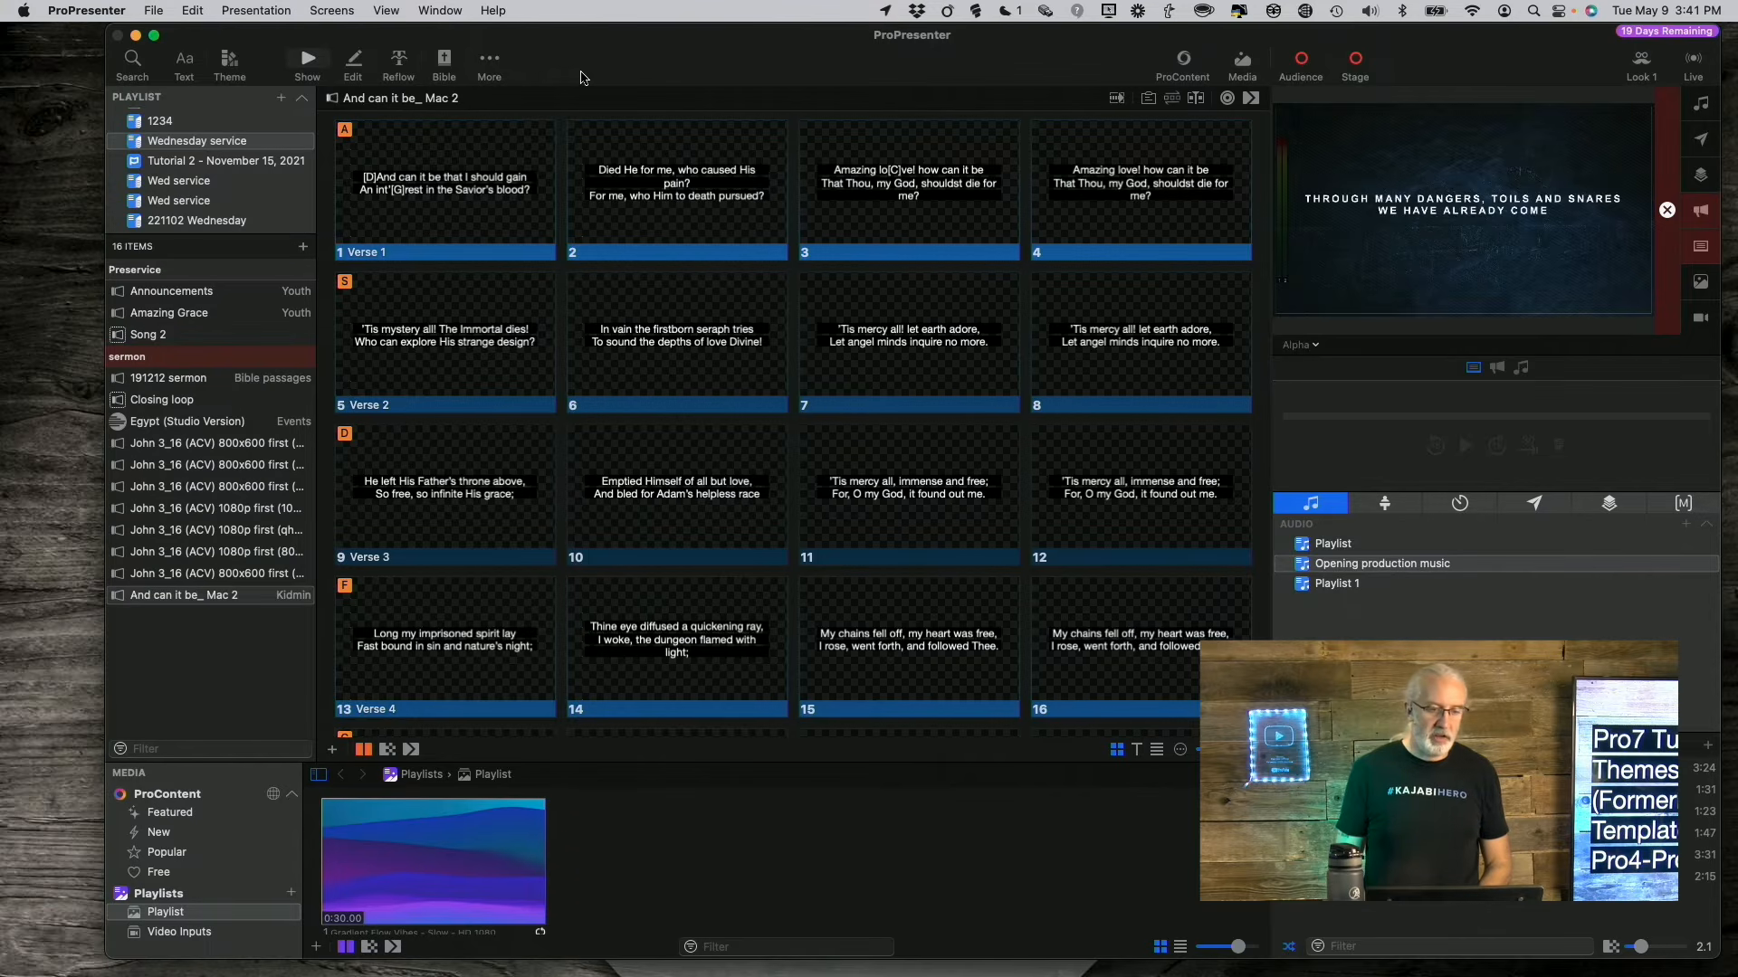
- Open the Theme Editor on the 123456767 theme
click(491, 60)
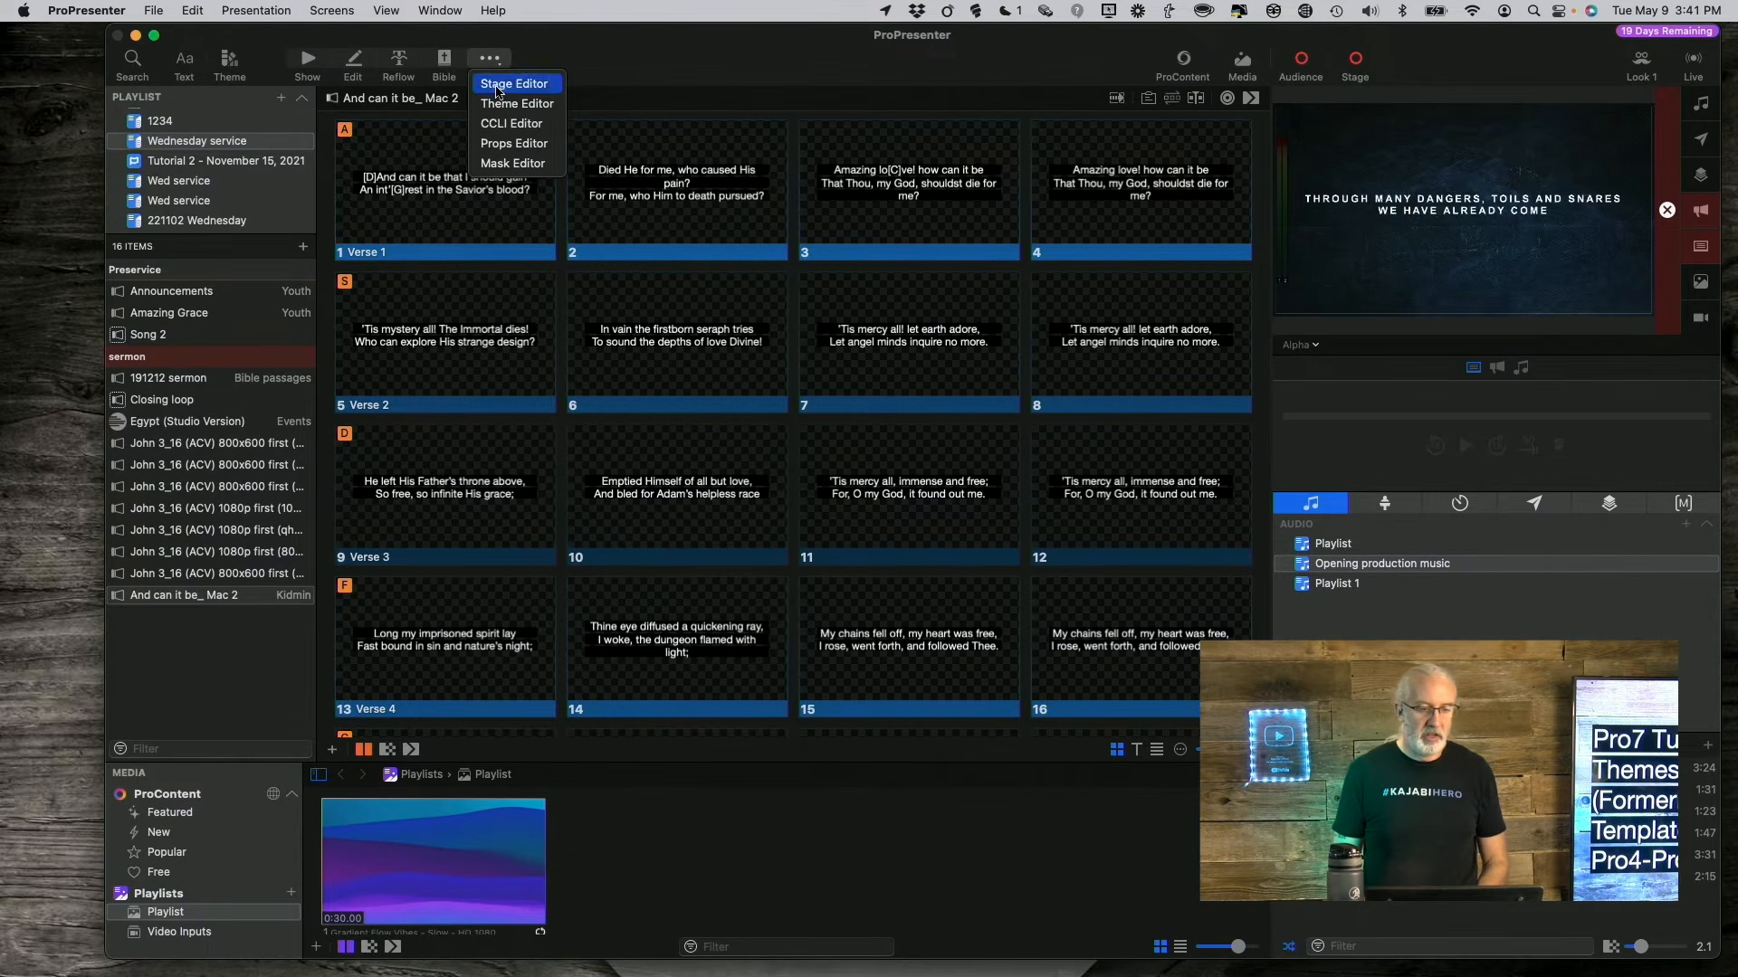
click(502, 102)
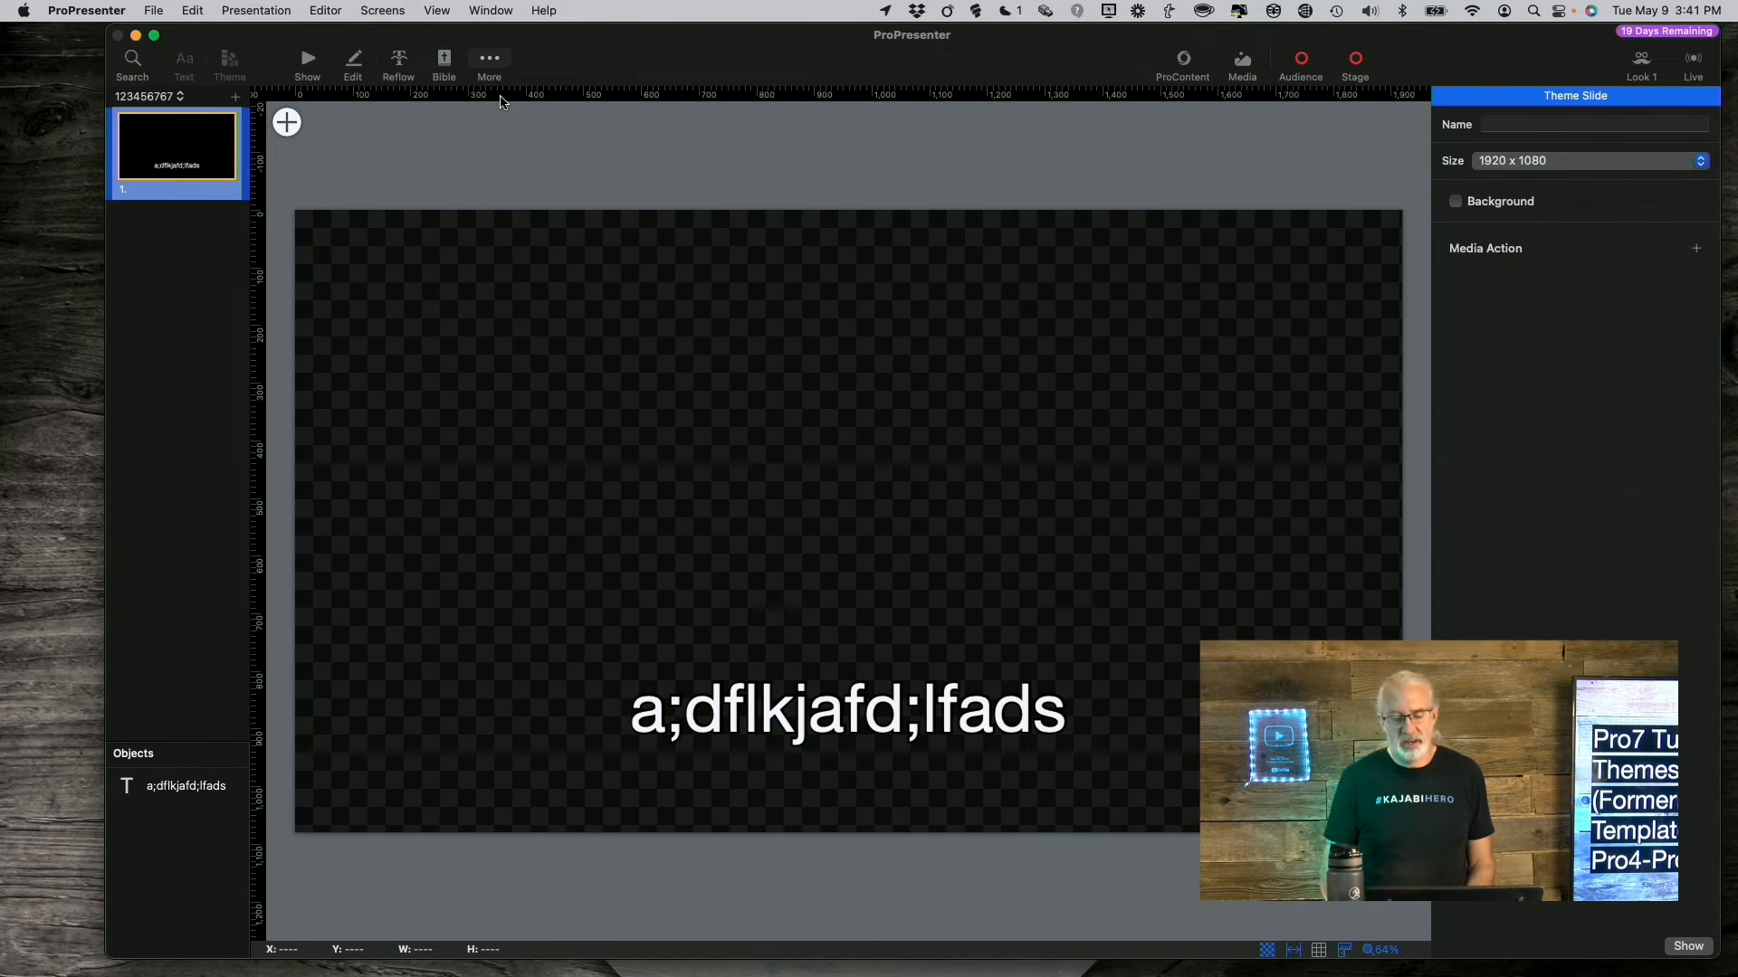
scroll(921, 158, down, 1)
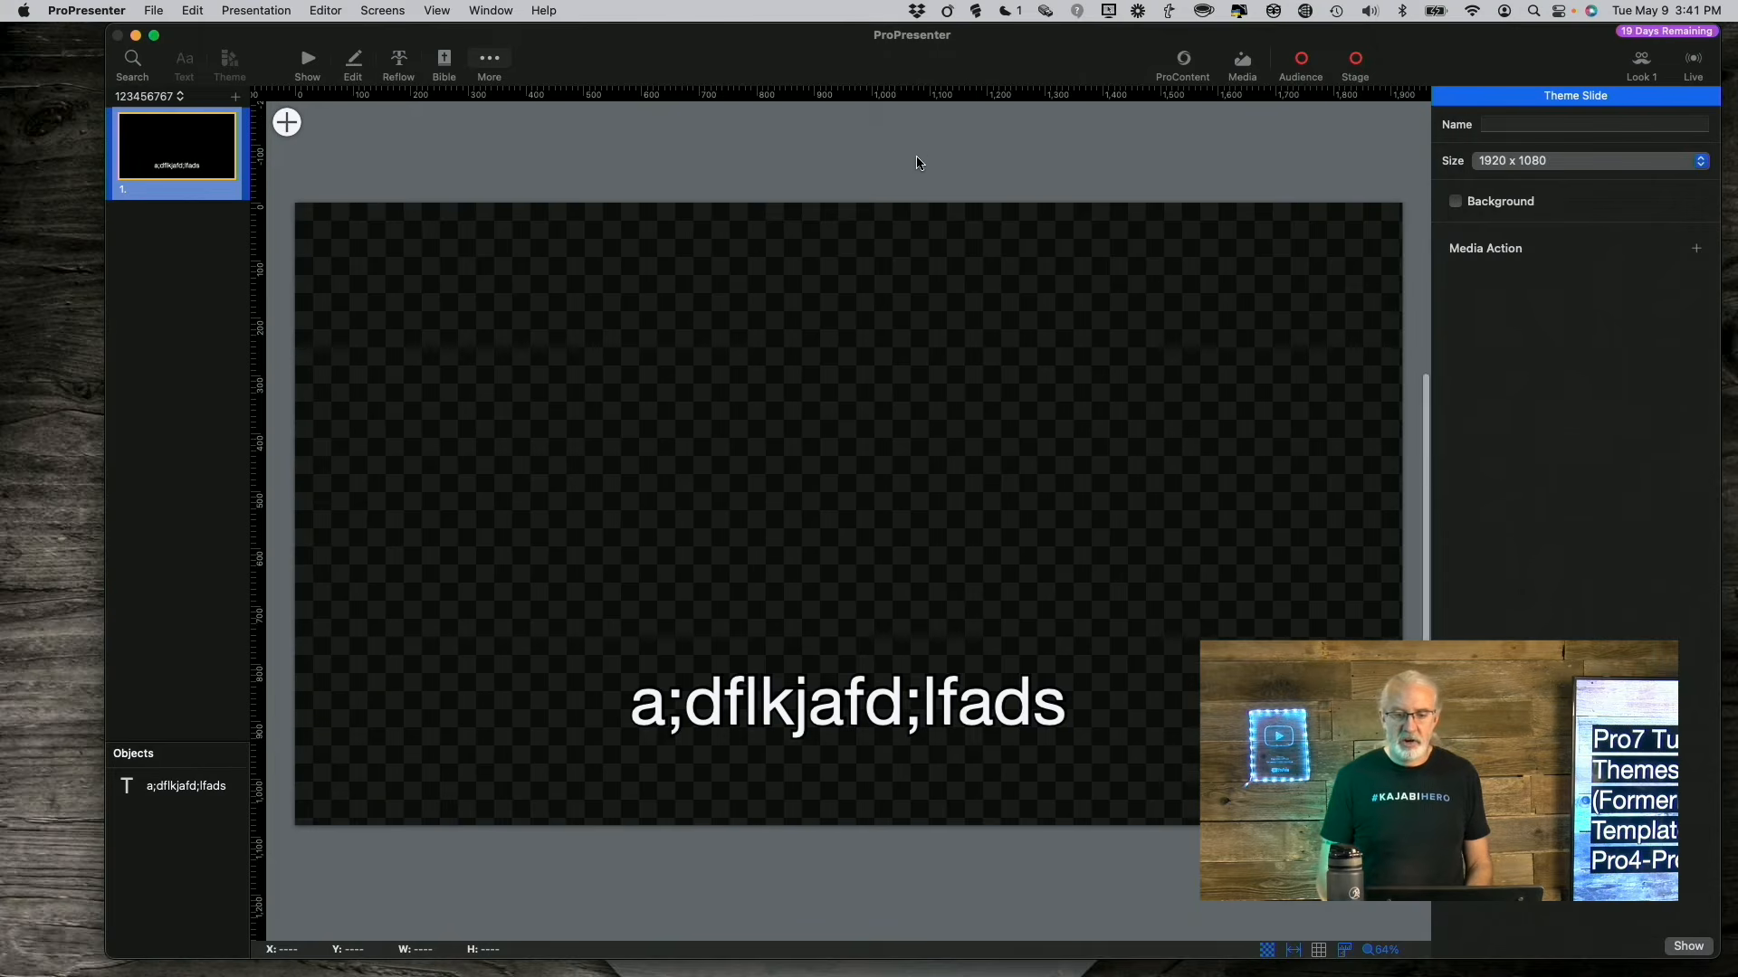
scroll(1167, 272, left, 1)
scroll(1174, 270, left, 3)
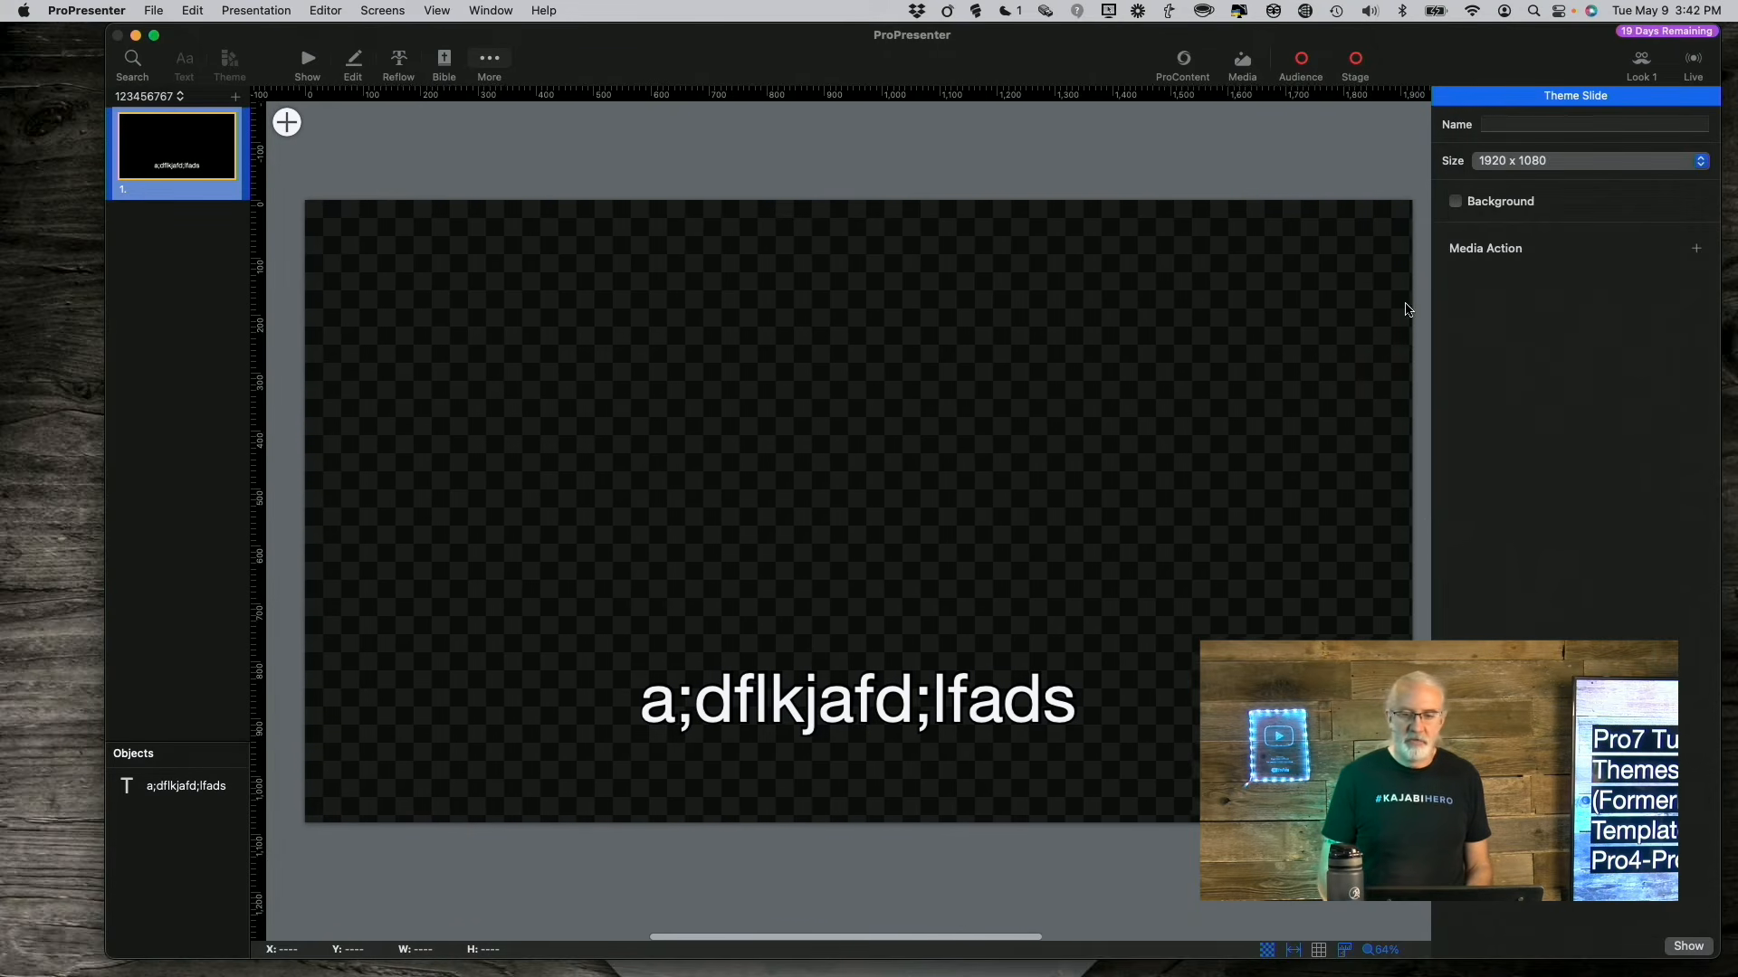
scroll(1077, 371, down, 1)
scroll(1076, 376, left, 2)
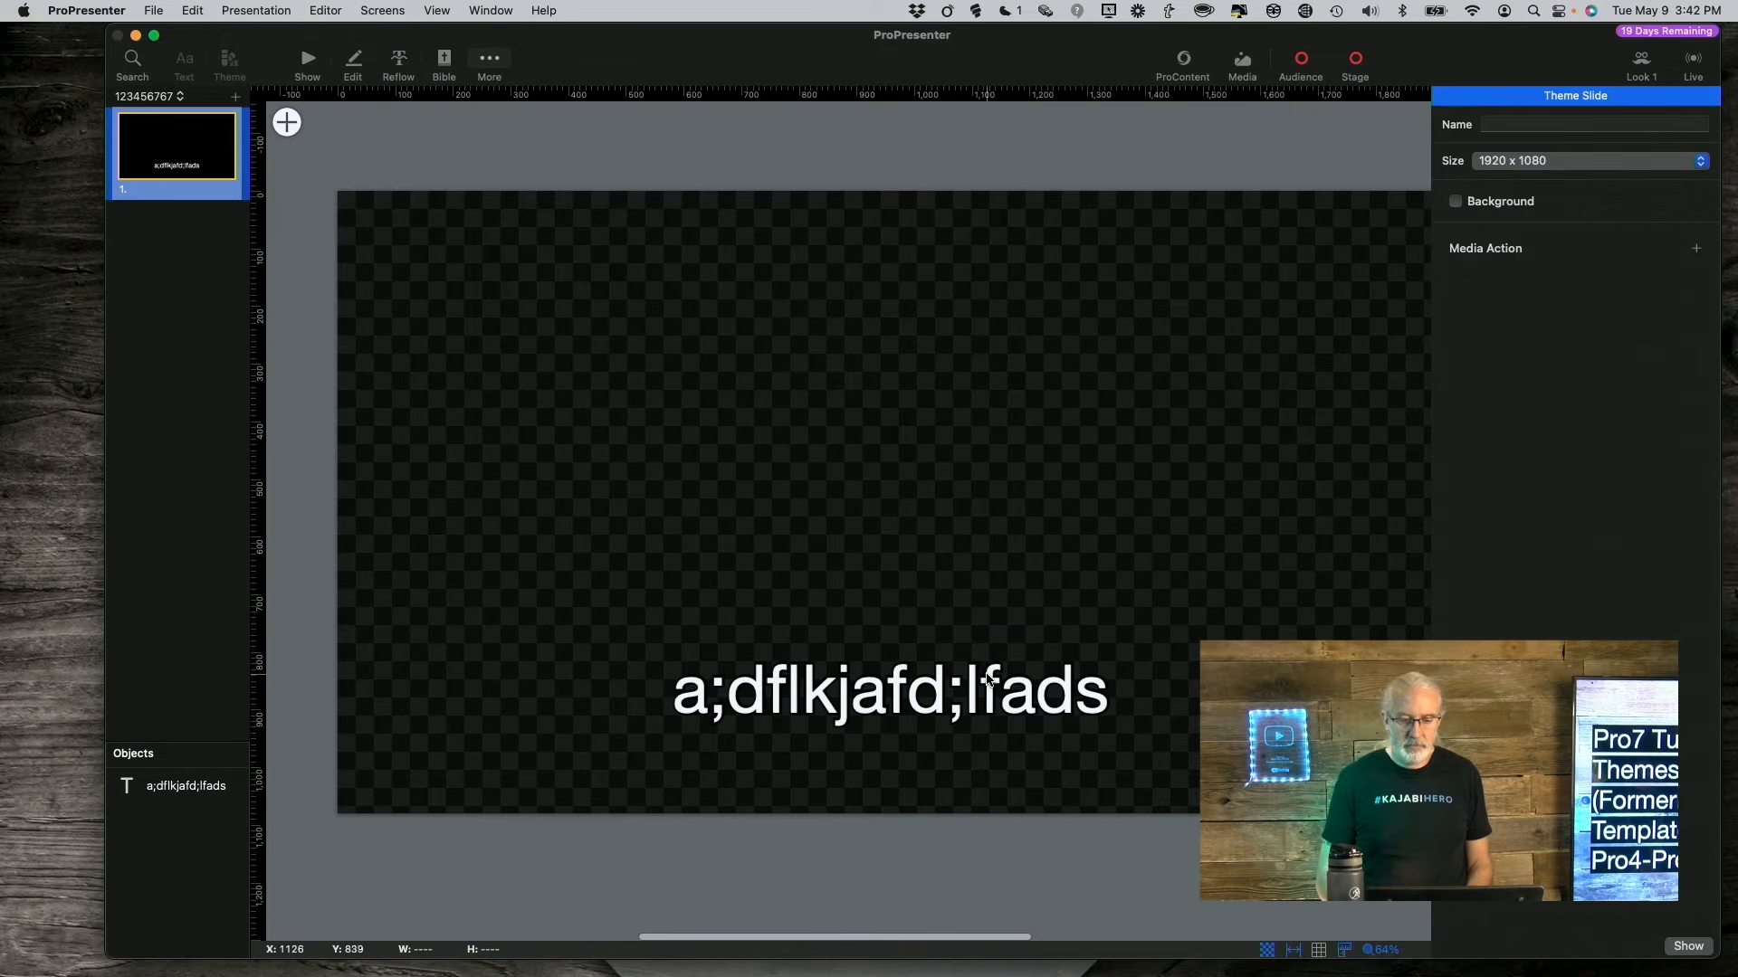
- Check the theme text object's shape properties and try the theme slide's background option
click(987, 674)
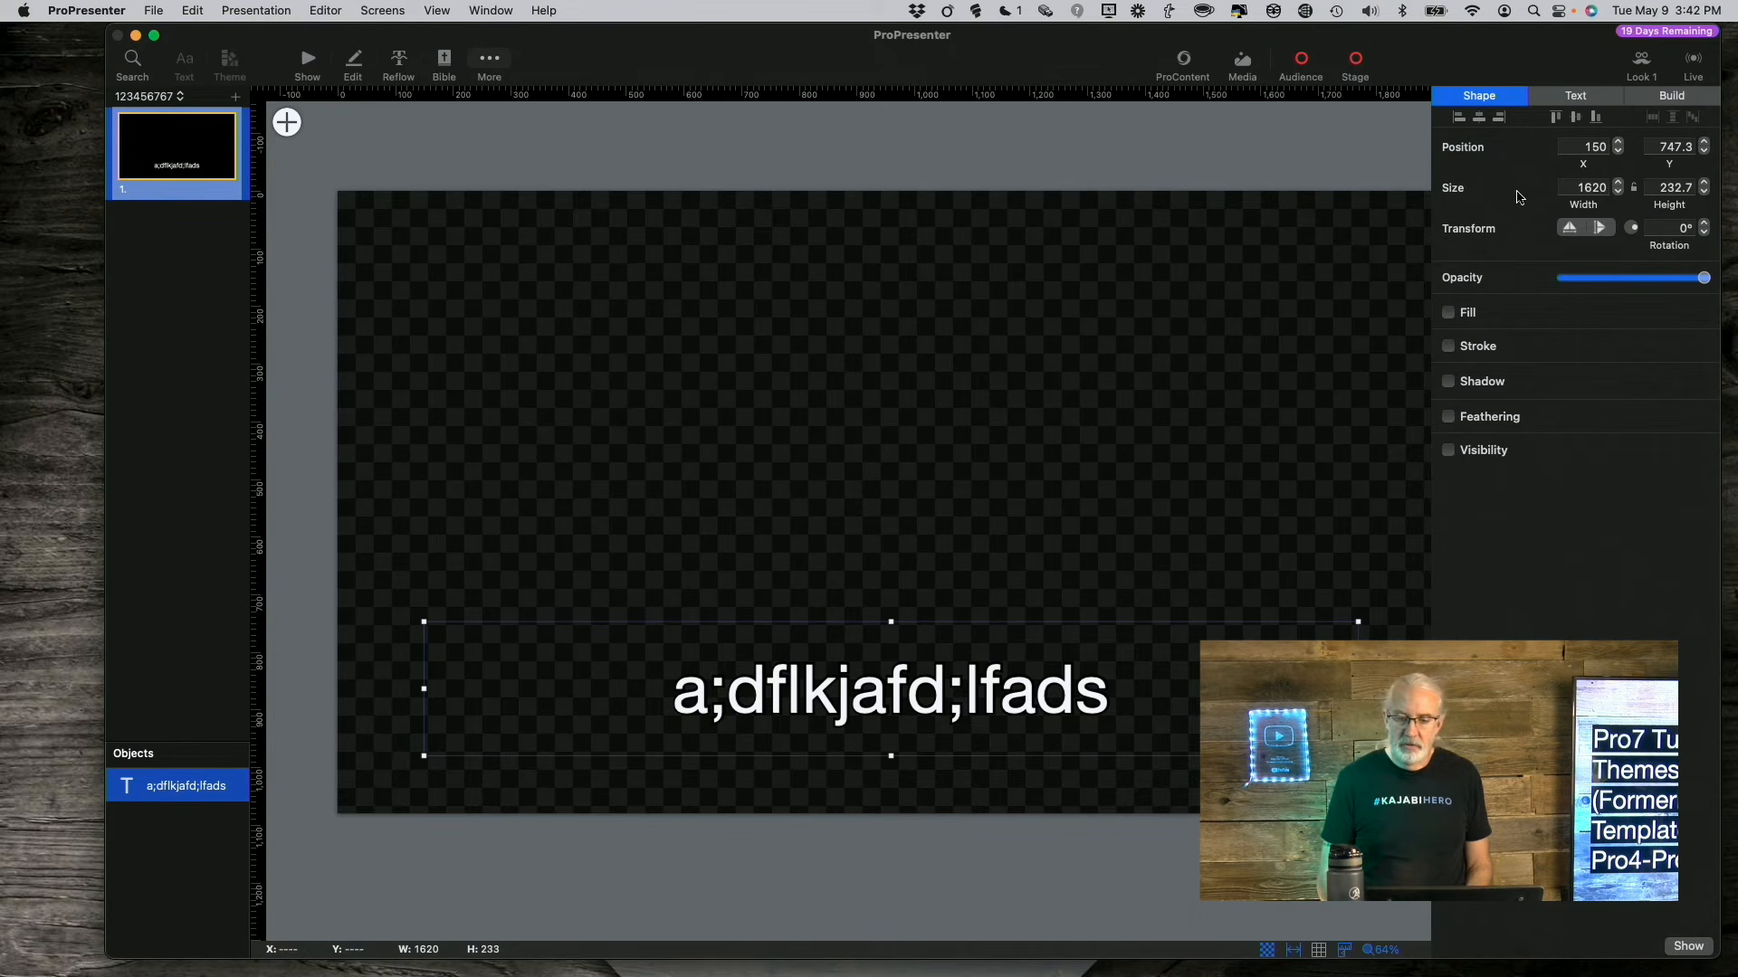
click(1296, 158)
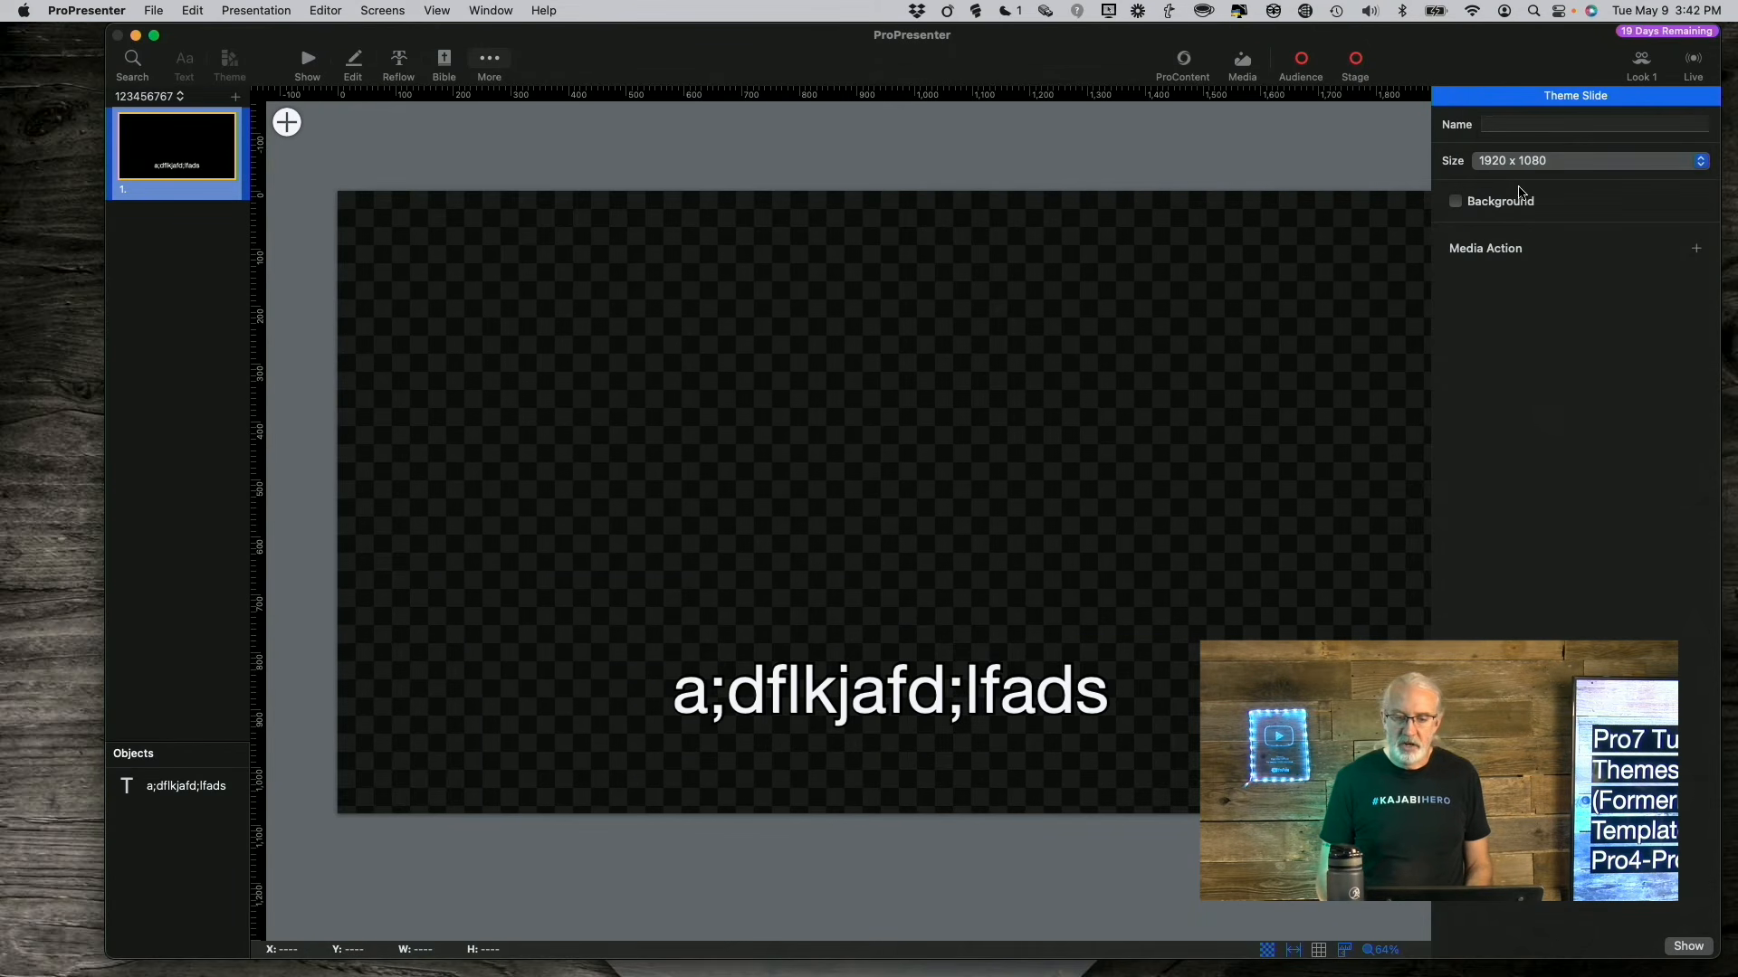
click(1456, 202)
click(1456, 202)
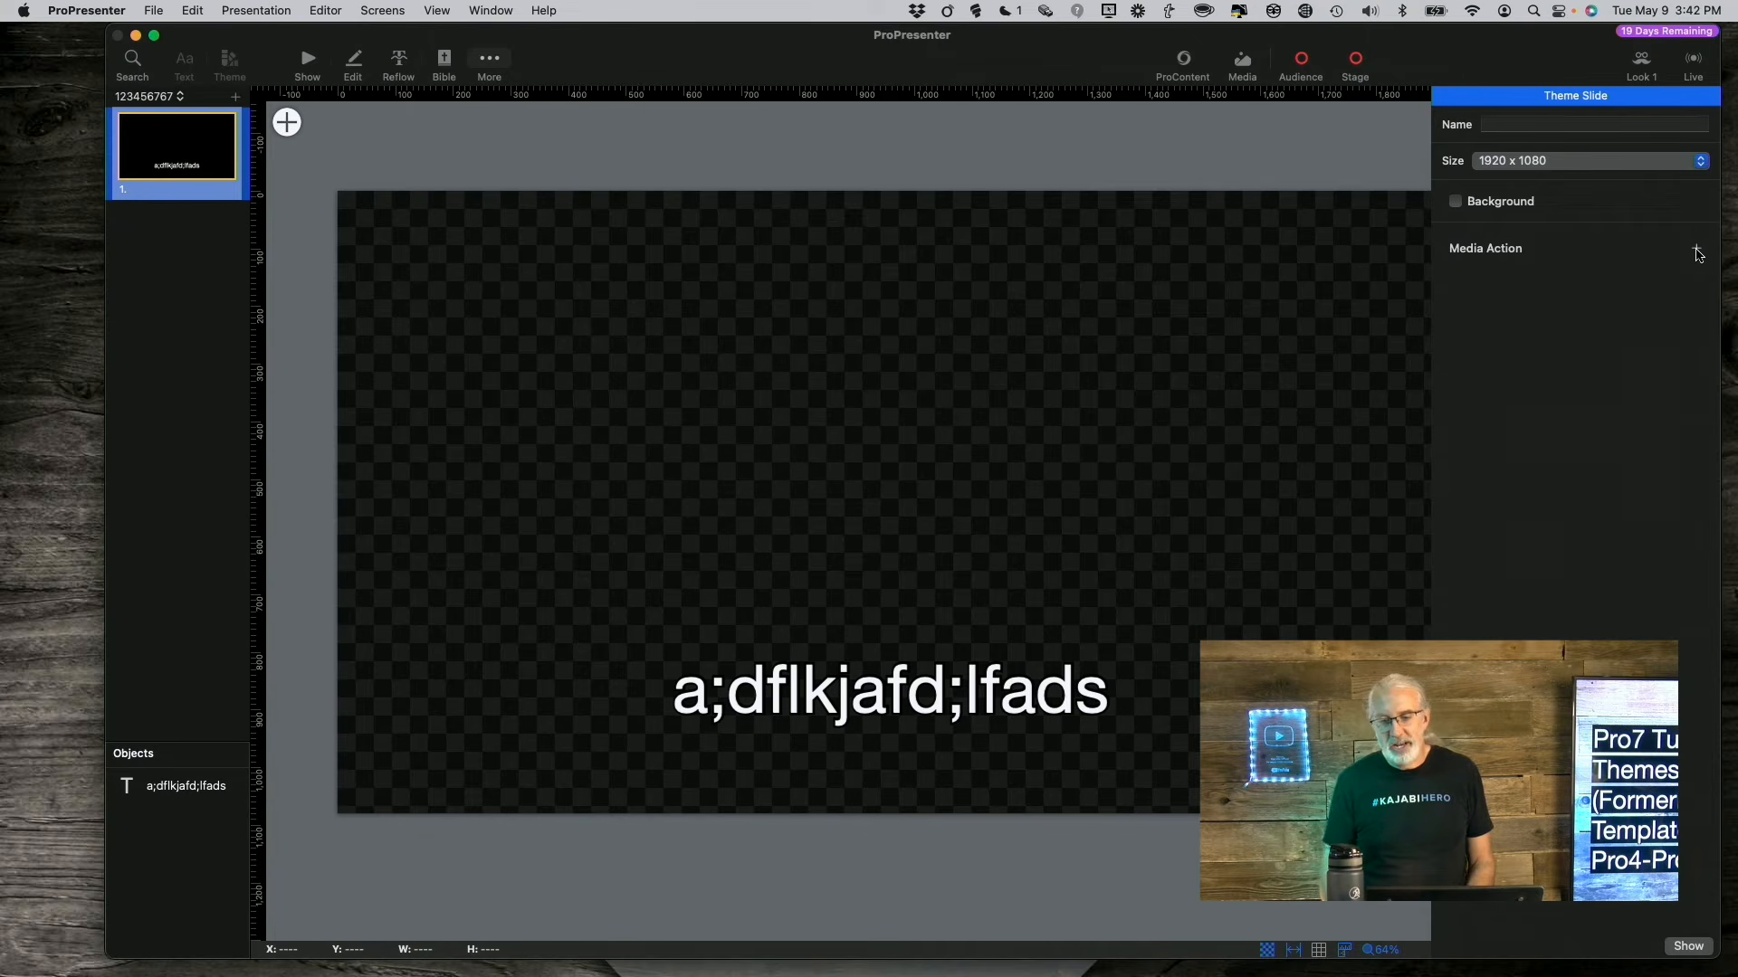
- Add Gradient Flow Blue - Subtle - HD 1080.mp4 as the theme slide's media action and return to the show view
click(1697, 252)
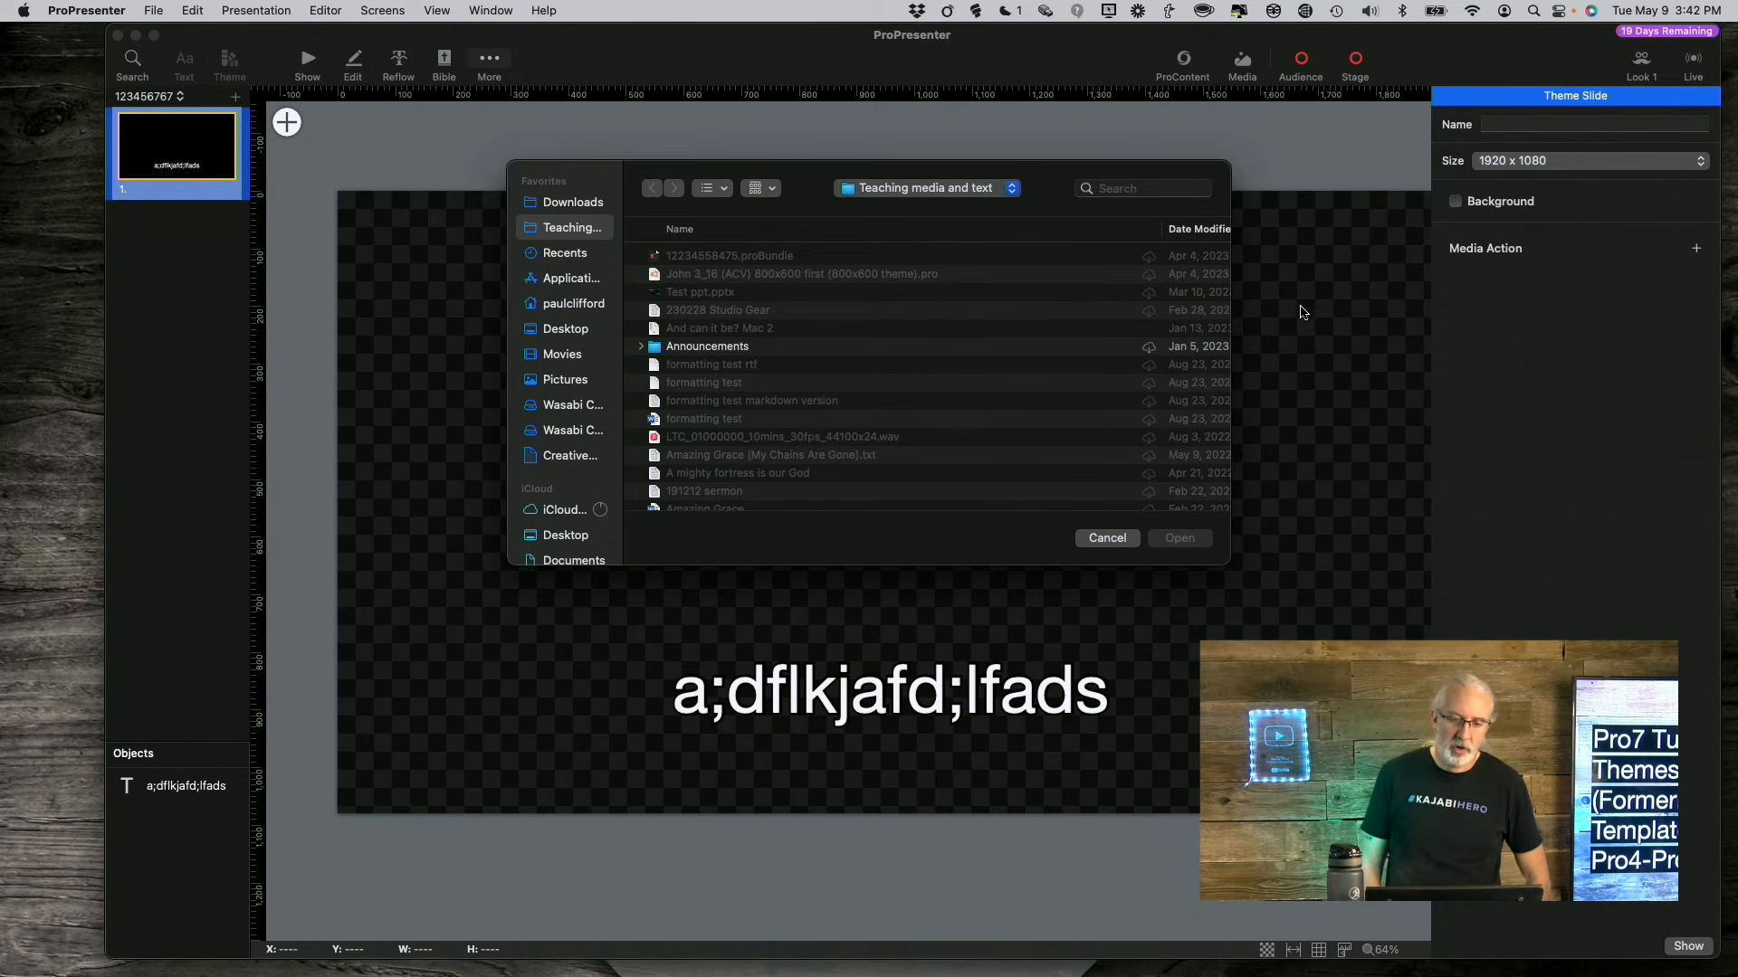
scroll(949, 387, down, 10)
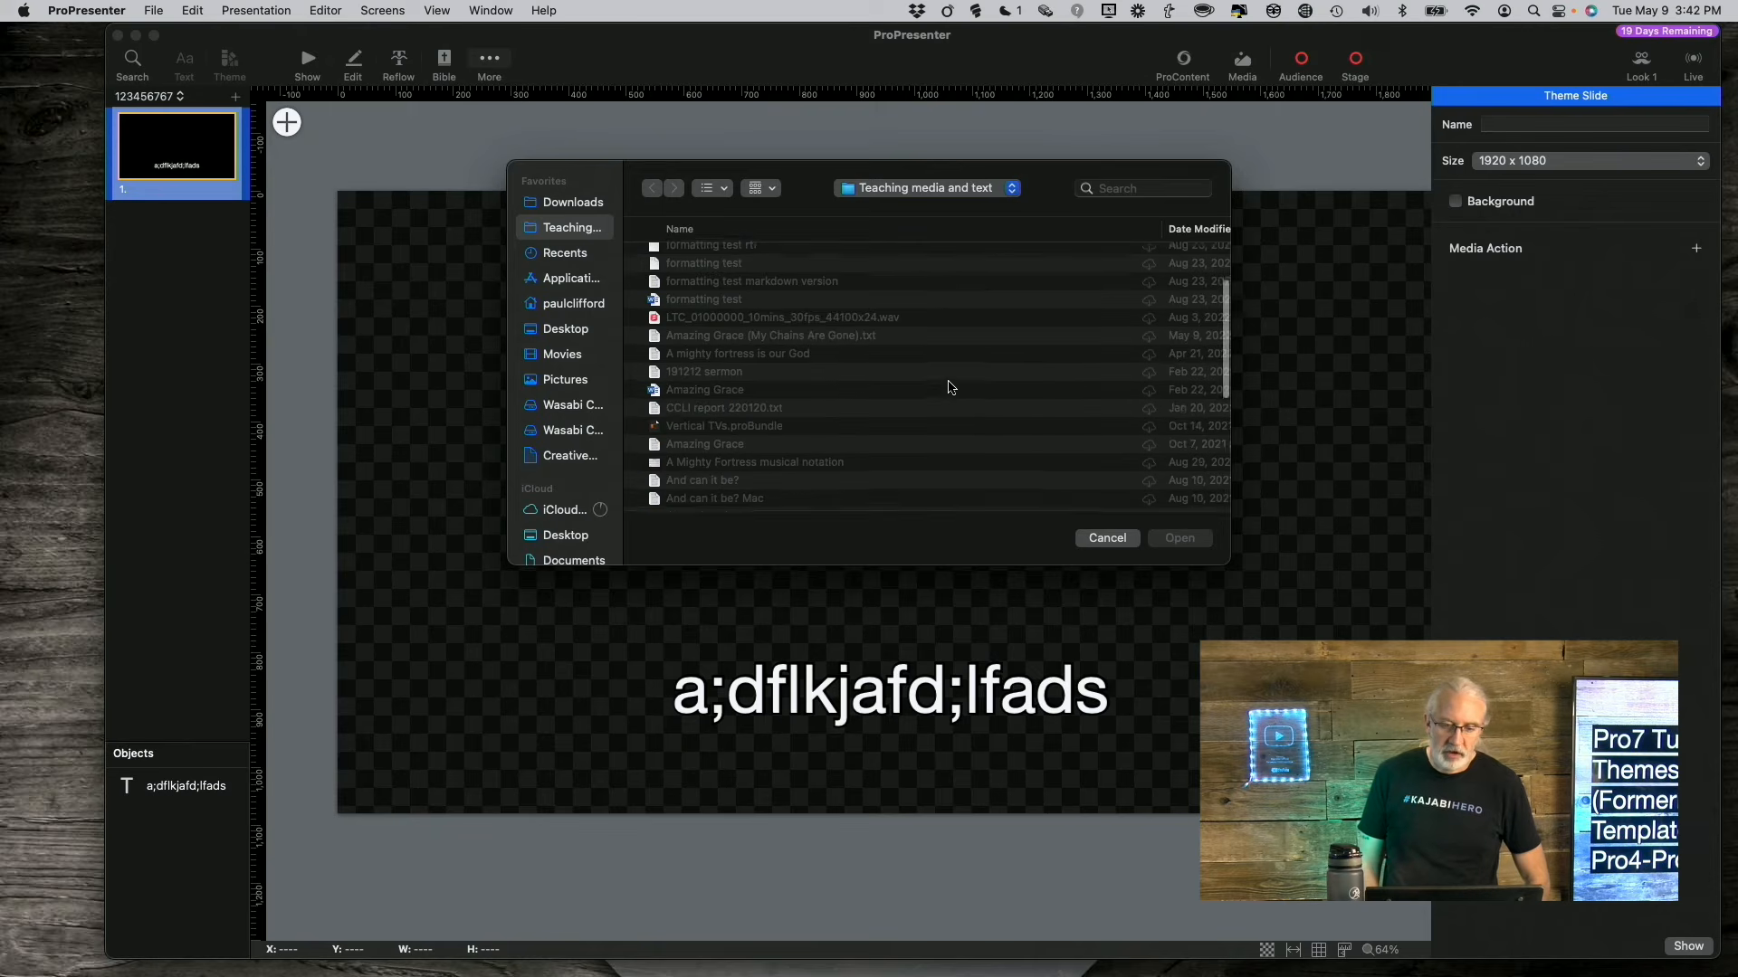
scroll(772, 390, down, 3)
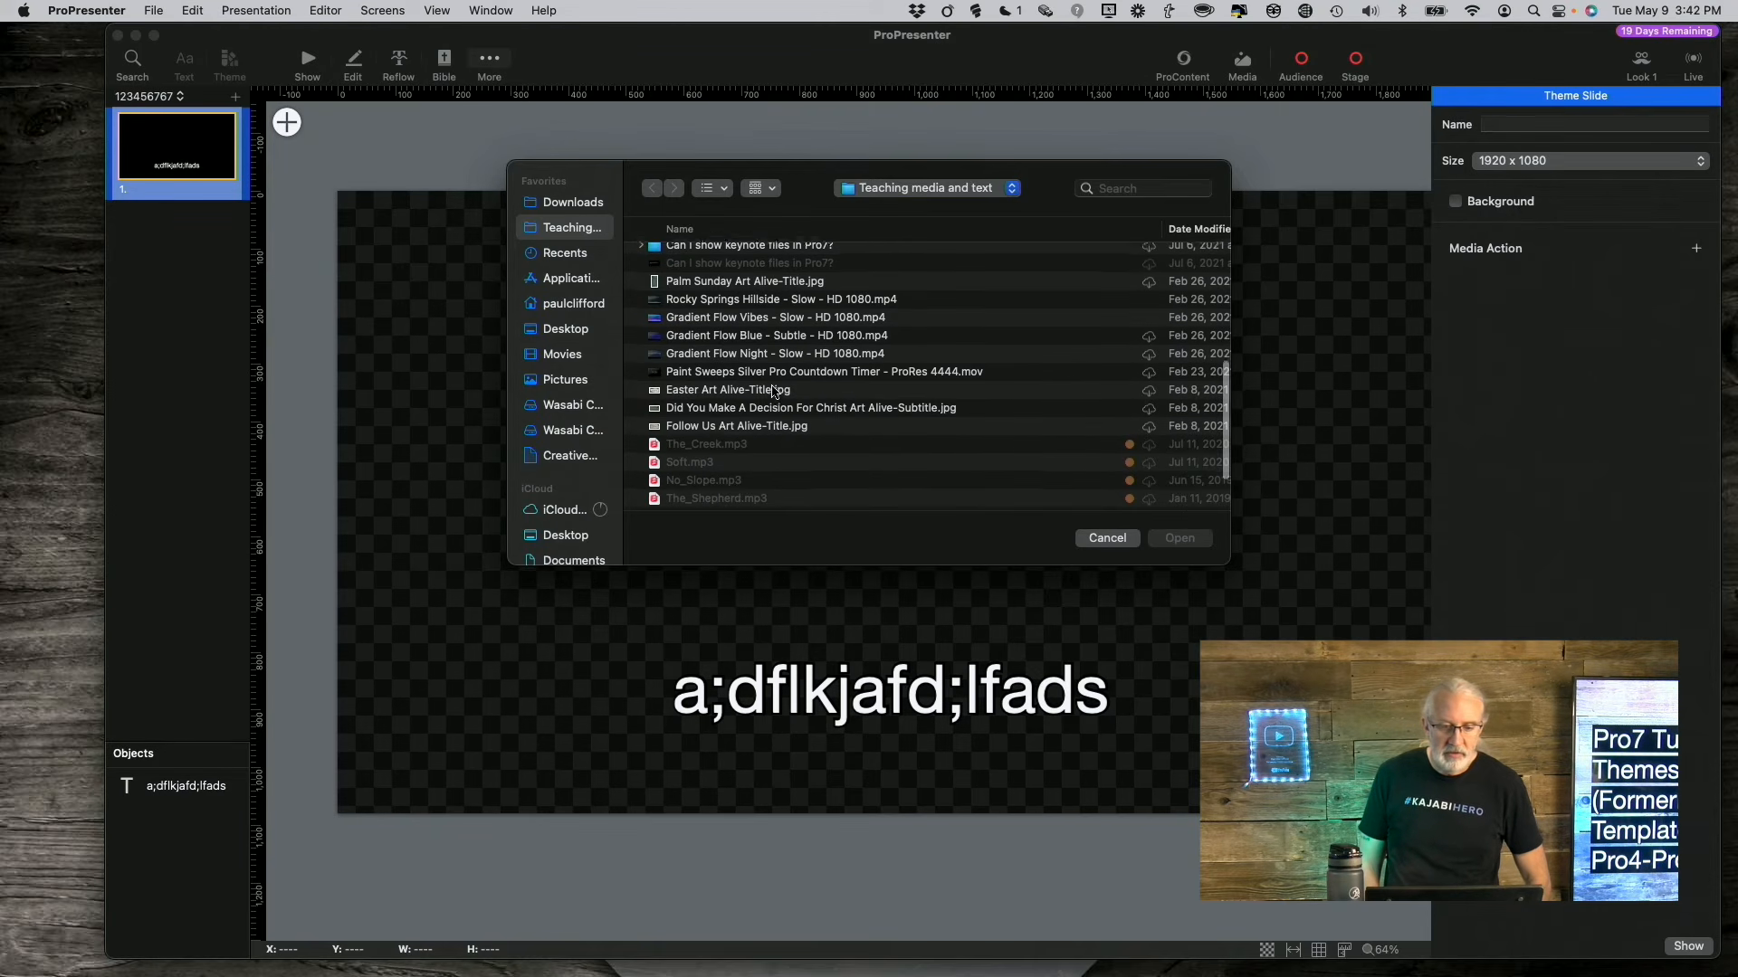
click(758, 337)
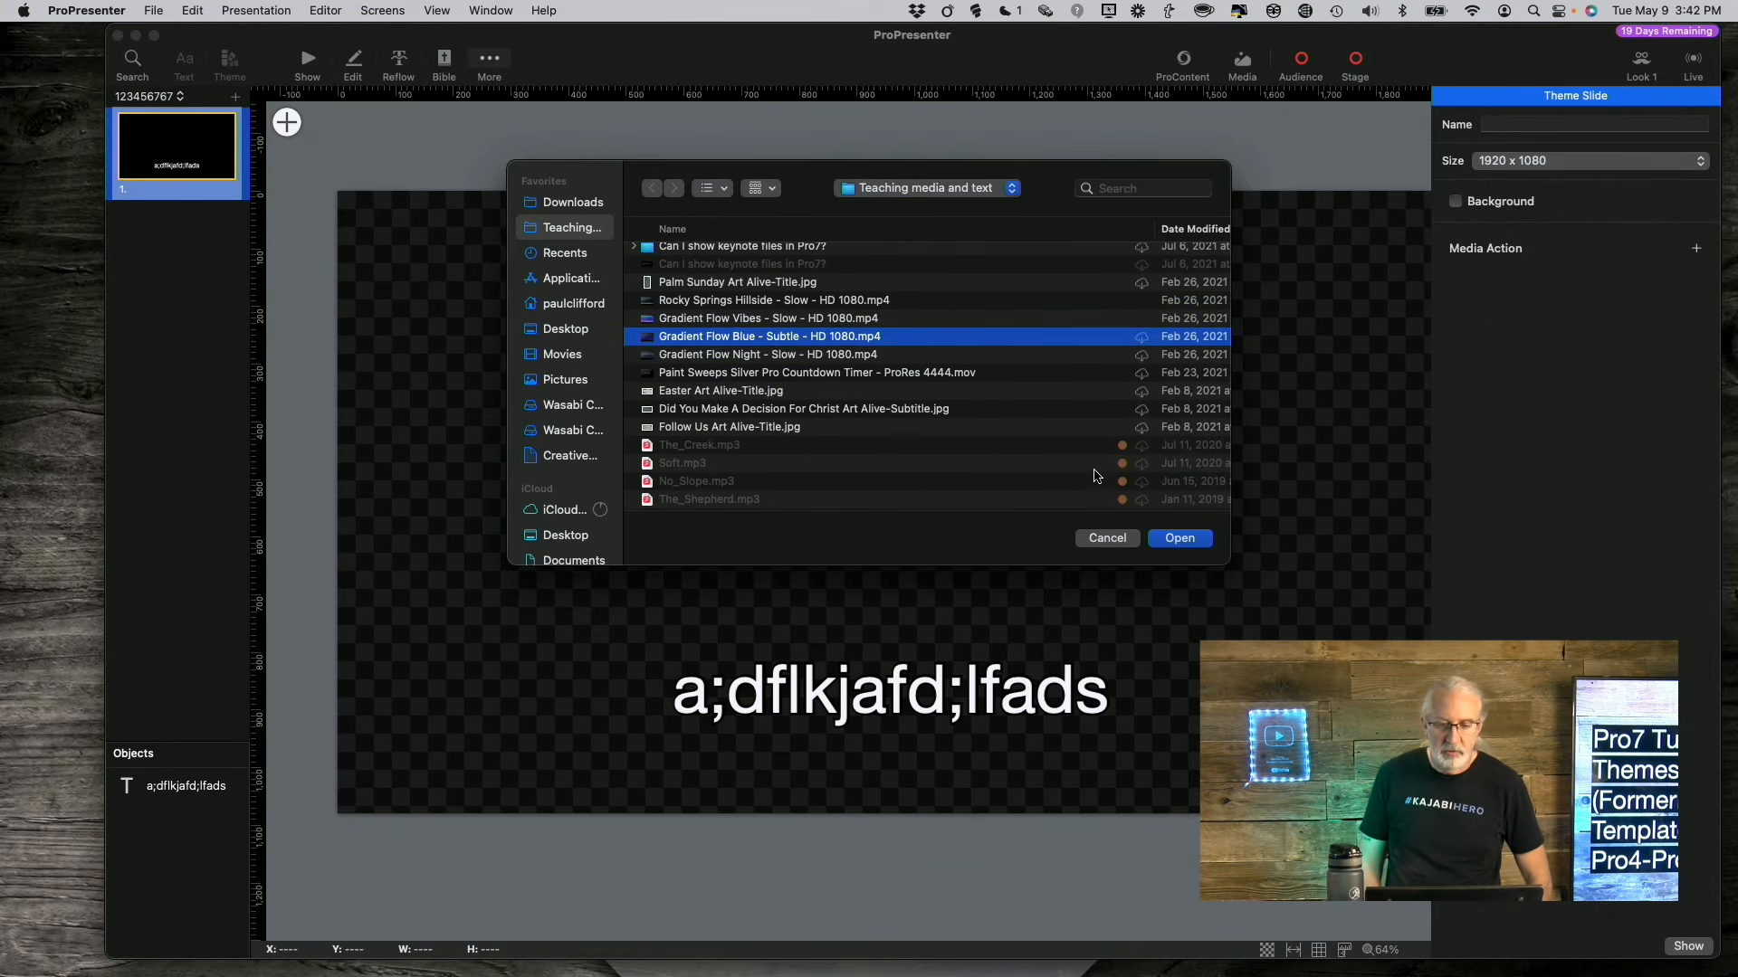
click(1180, 539)
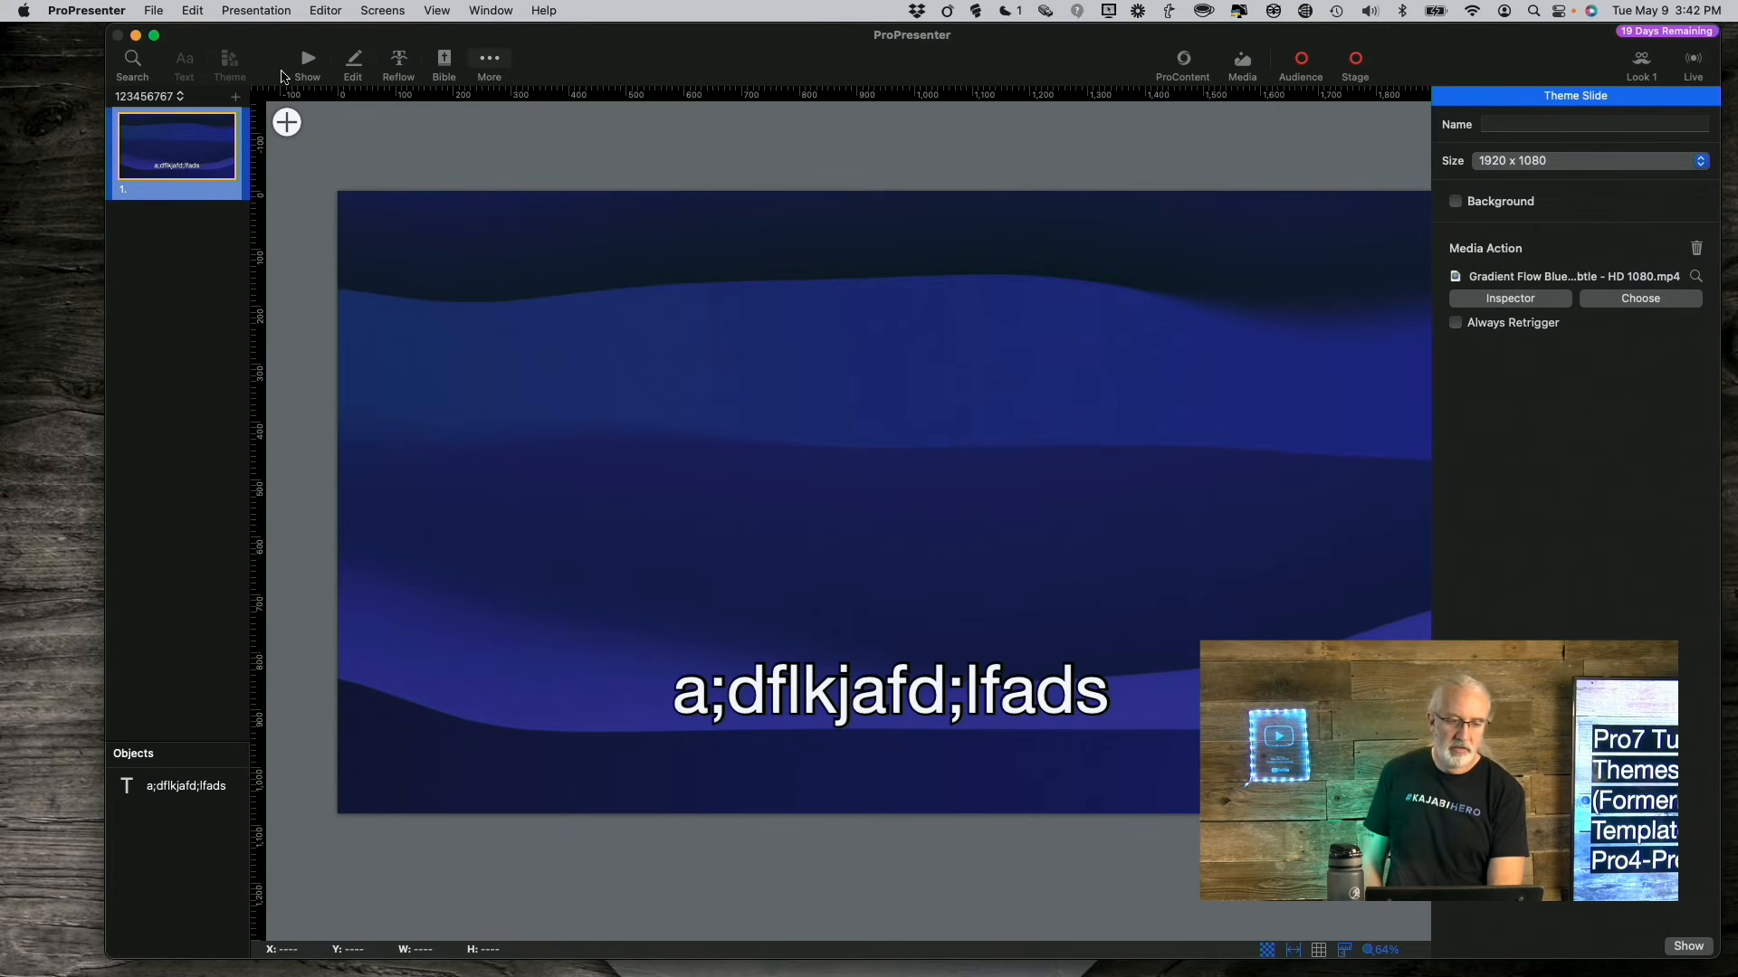
click(307, 62)
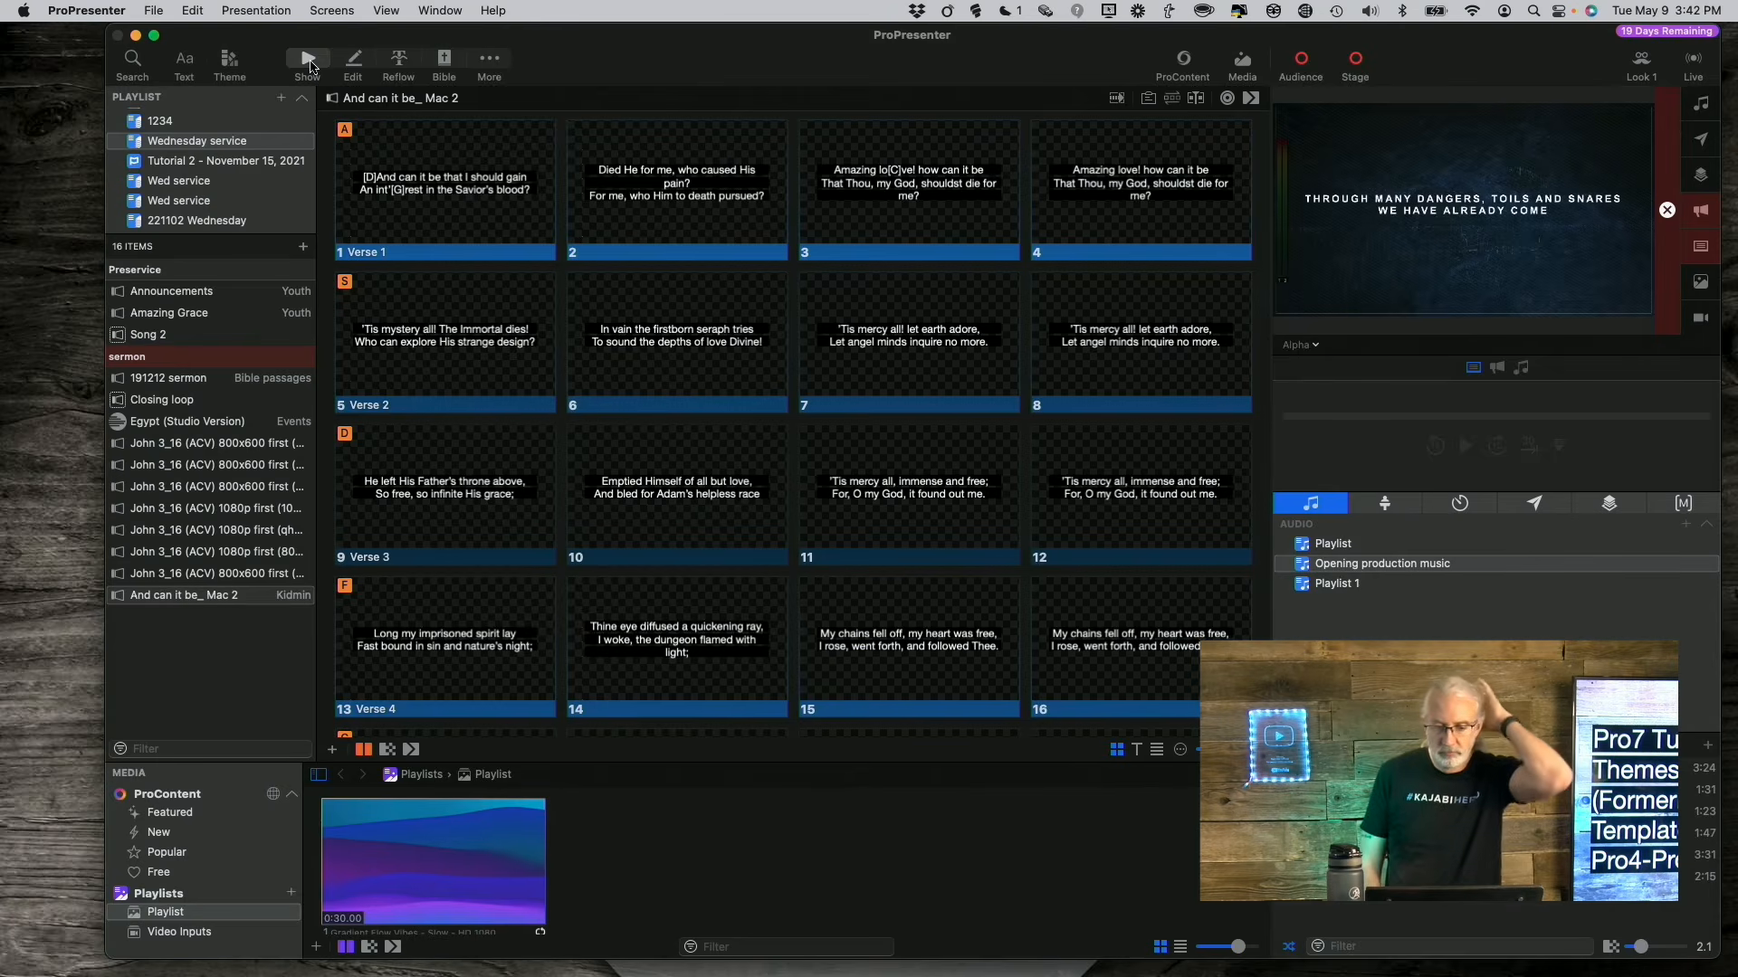
- Apply the 123456767 theme slide to slide 6 of And can it be_ Mac 2
right_click(631, 306)
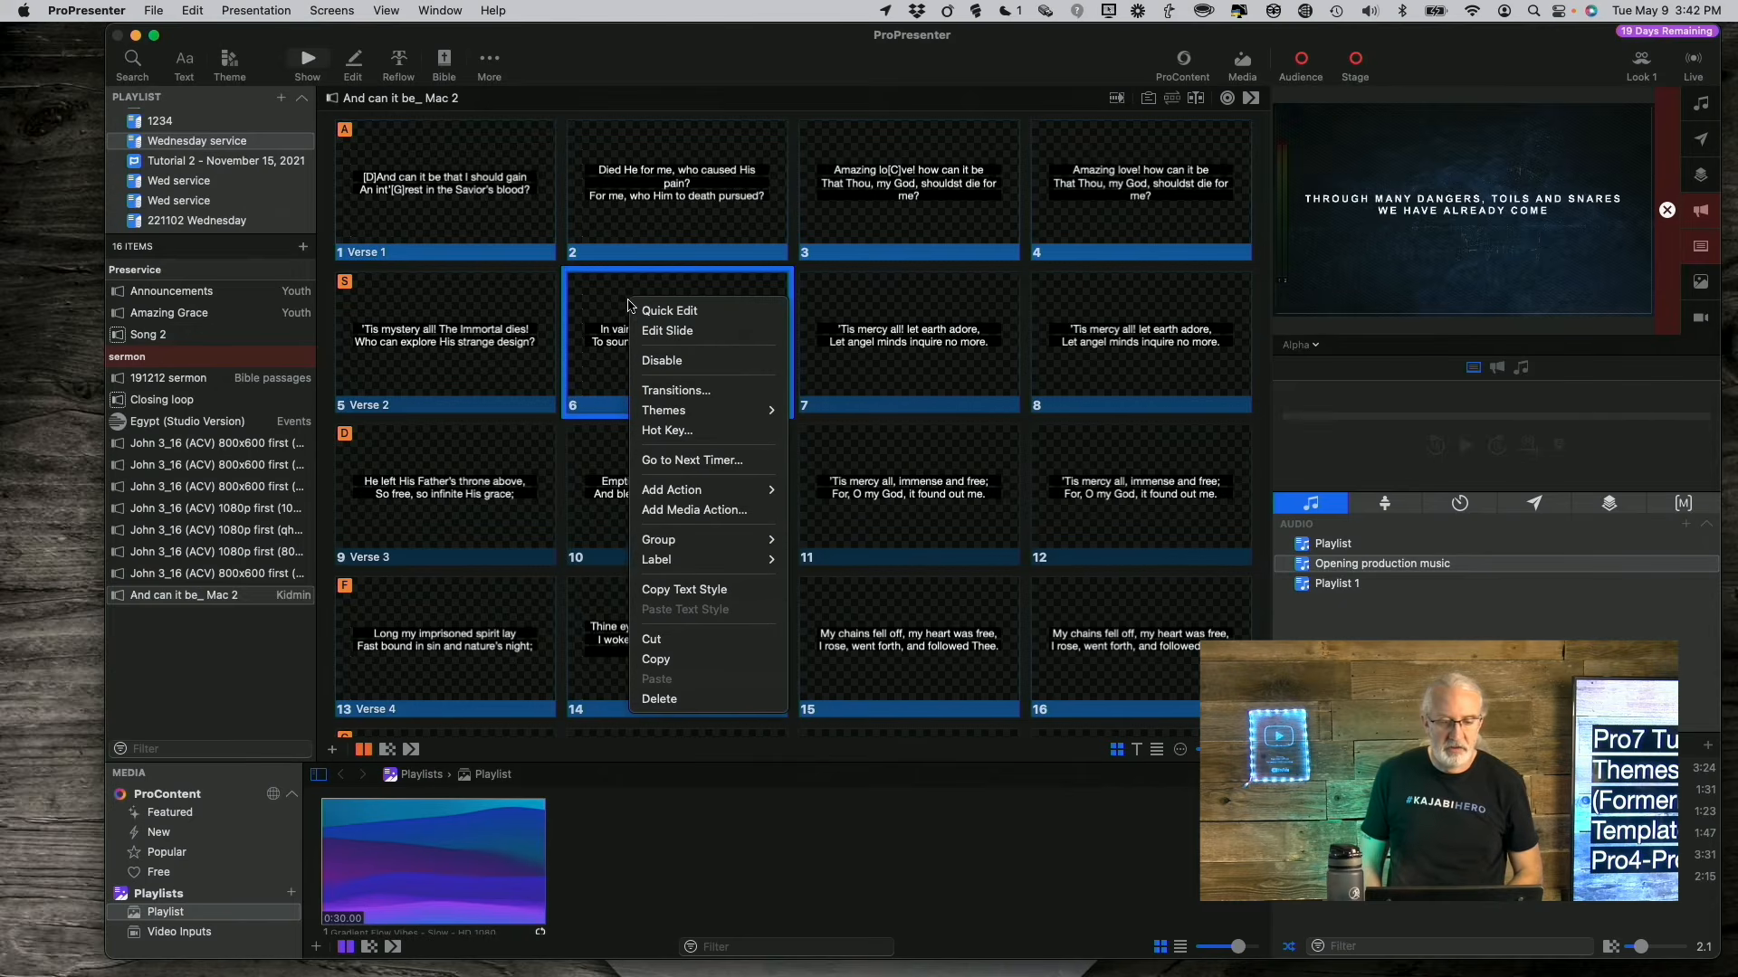
mouse_move(684, 414)
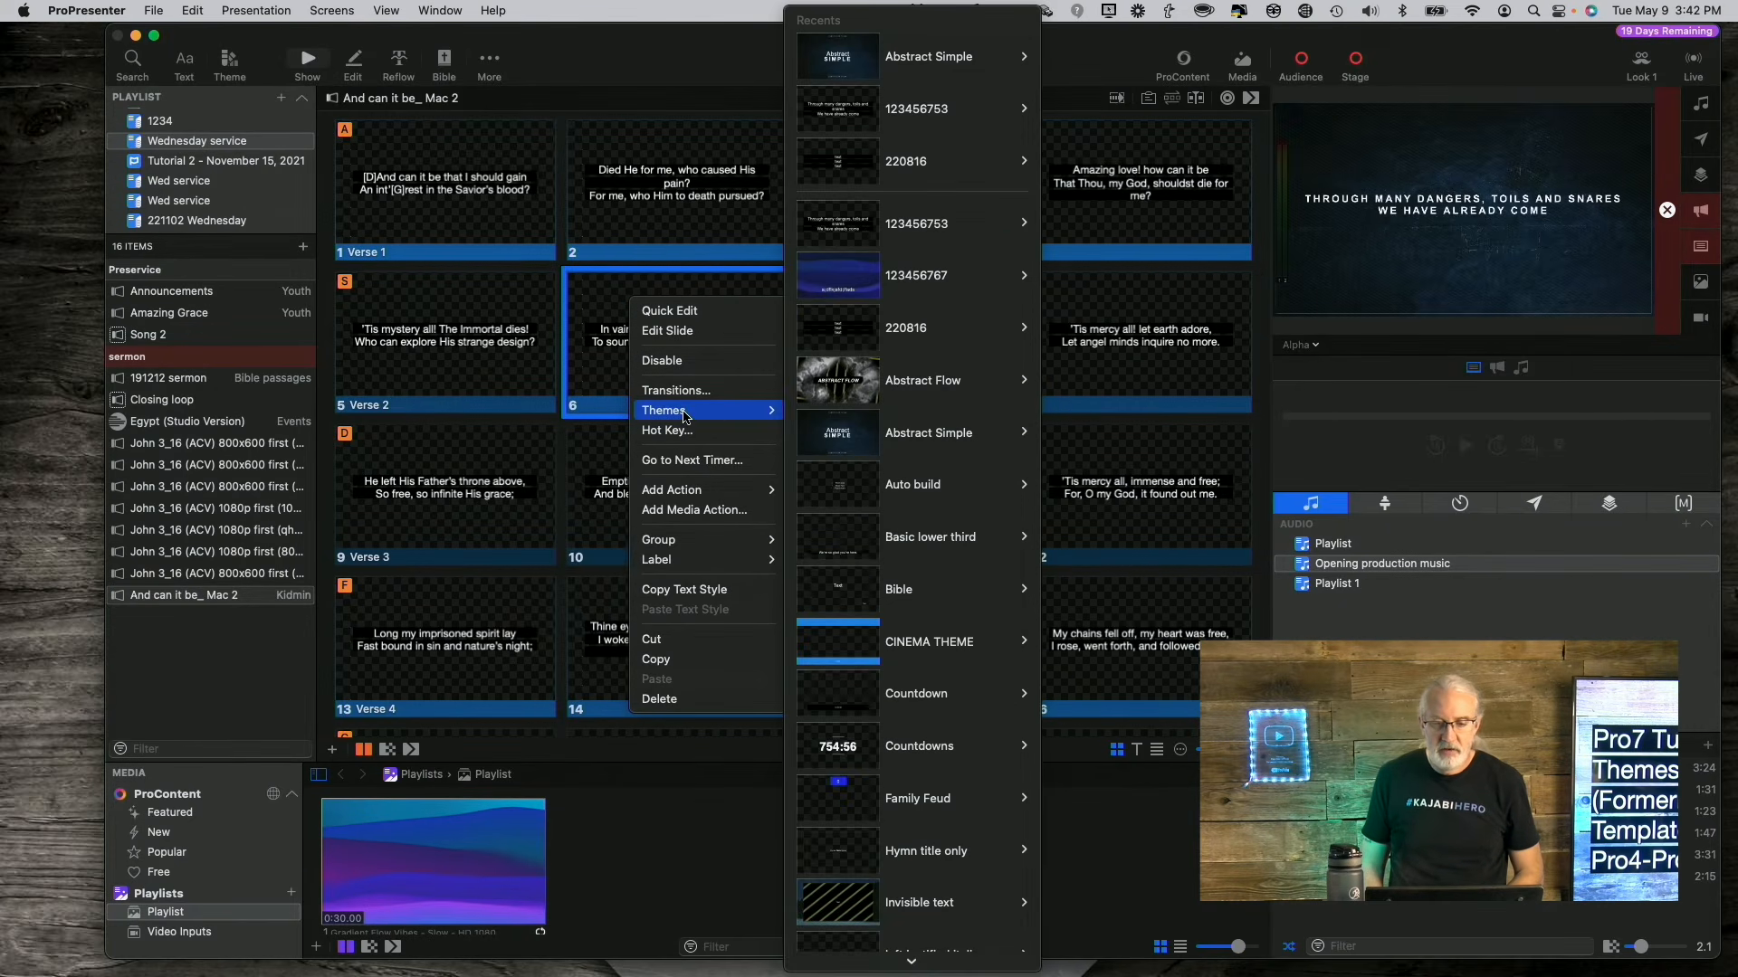
mouse_move(853, 287)
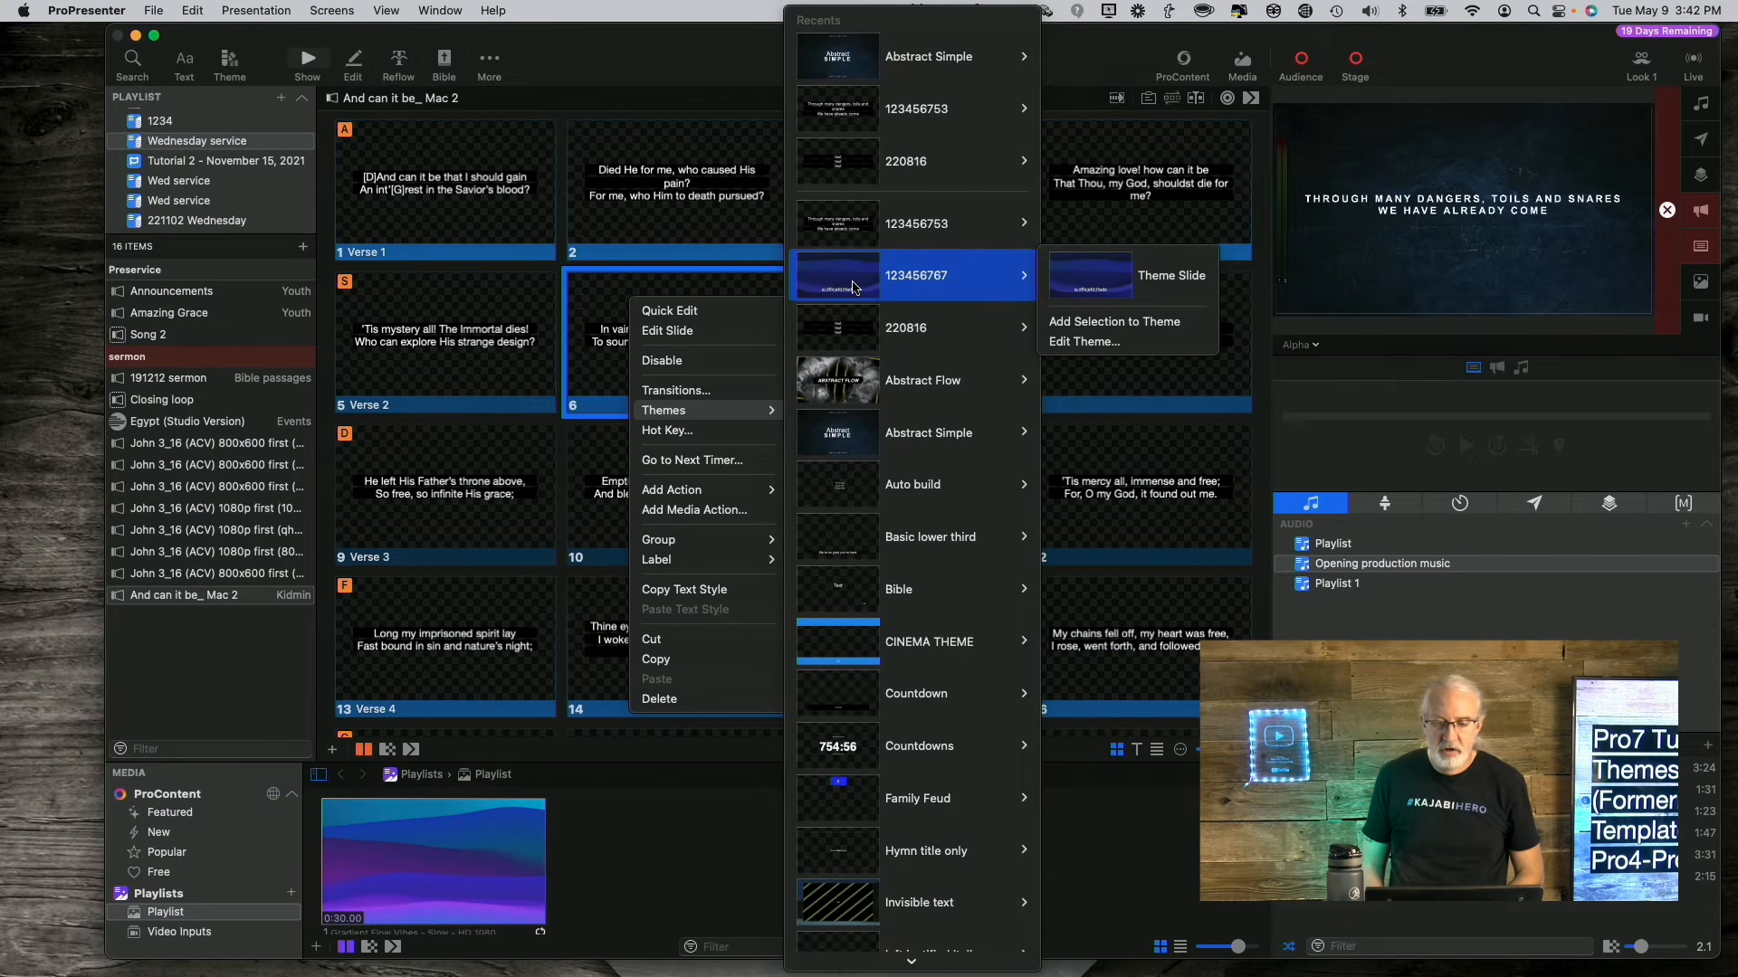
click(1100, 262)
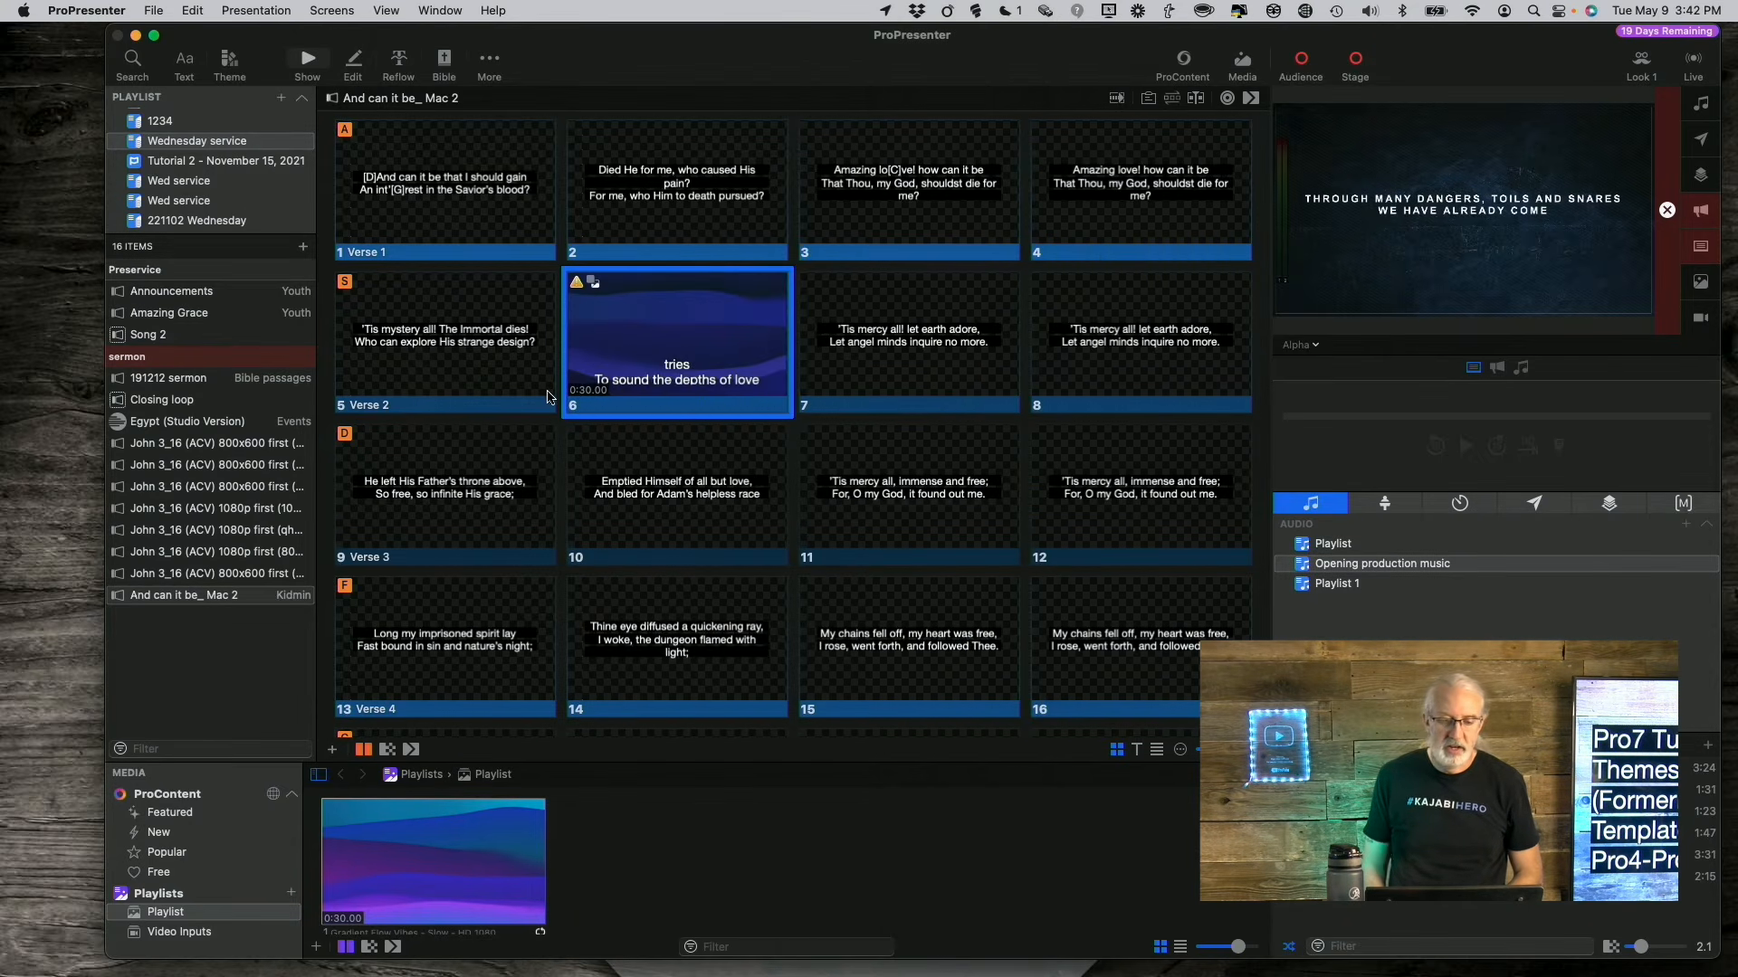
scroll(645, 337, up, 1)
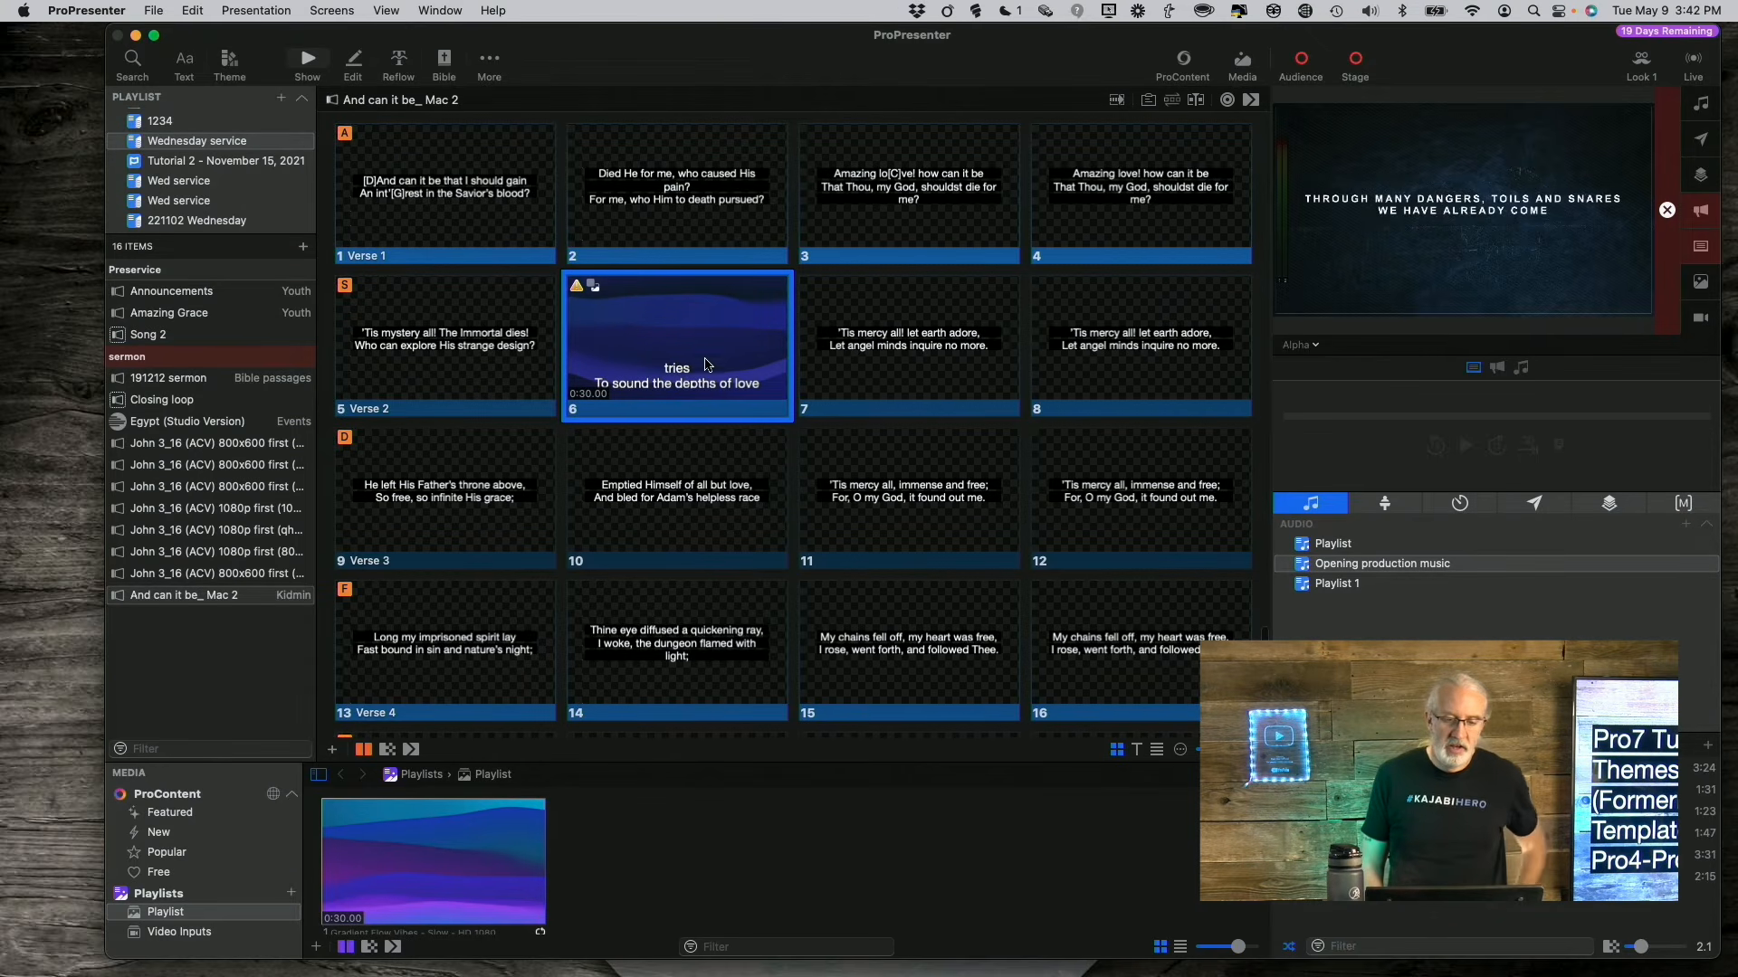
scroll(673, 323, down, 1)
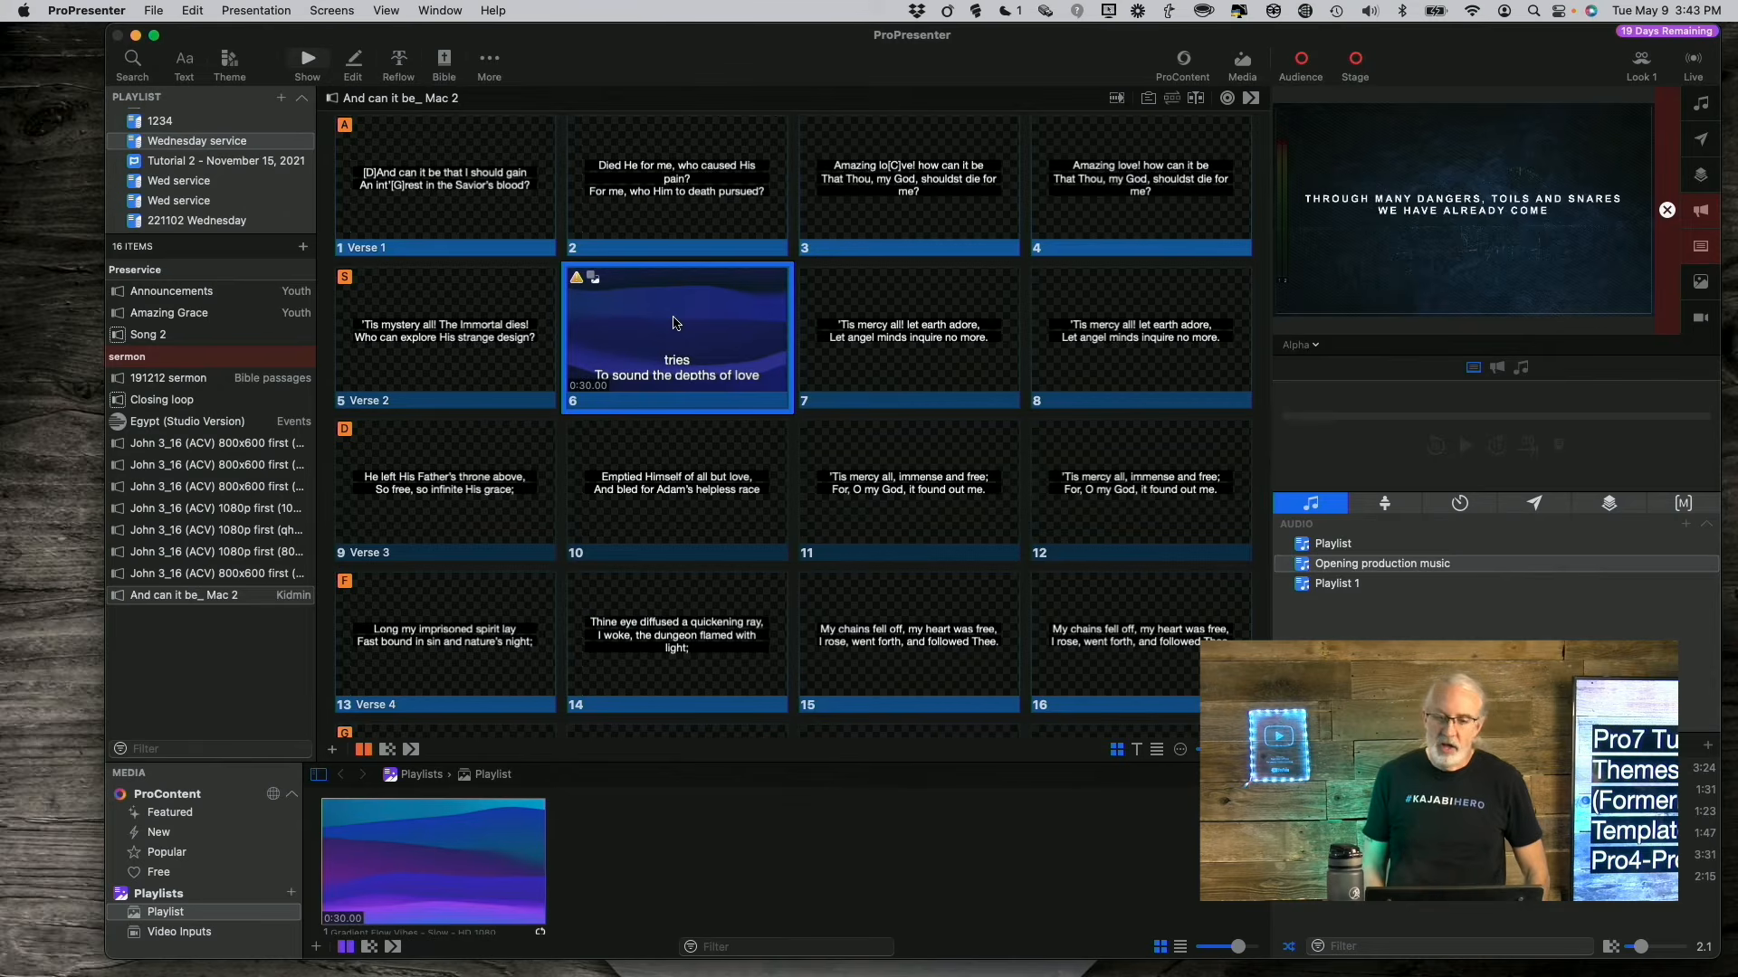
- Take slide 6 and then slide 7 live, with the output preview switched to the Audience screen
click(618, 310)
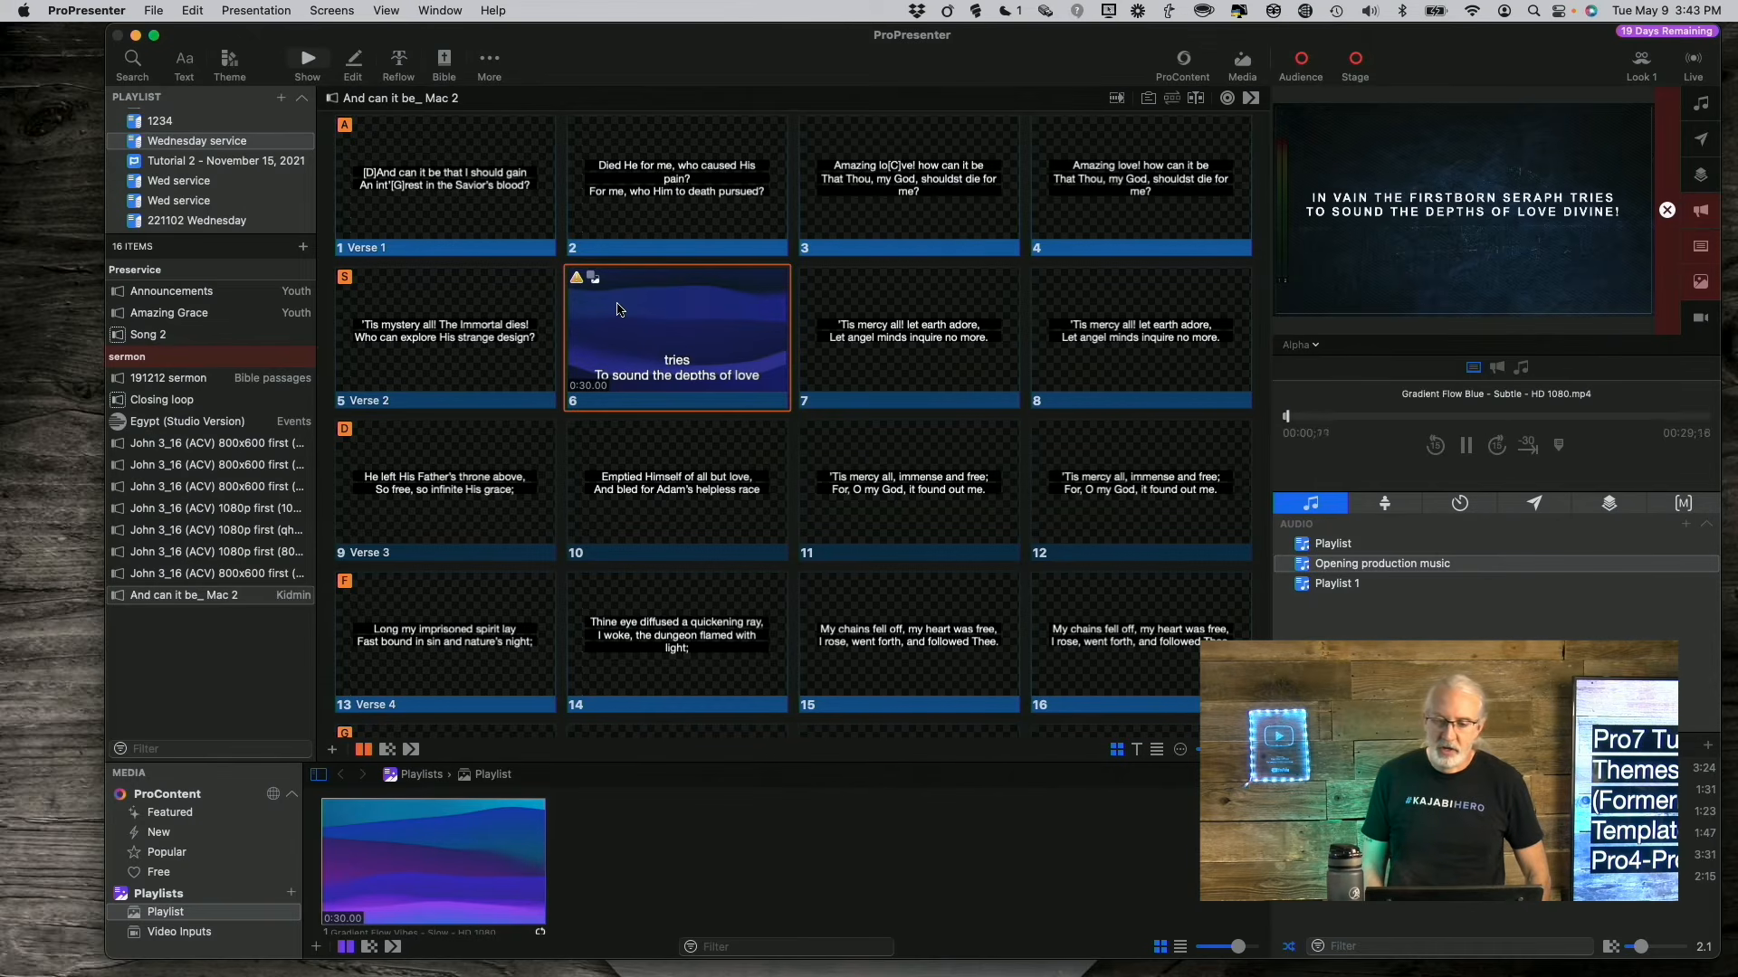
click(1314, 346)
click(1324, 388)
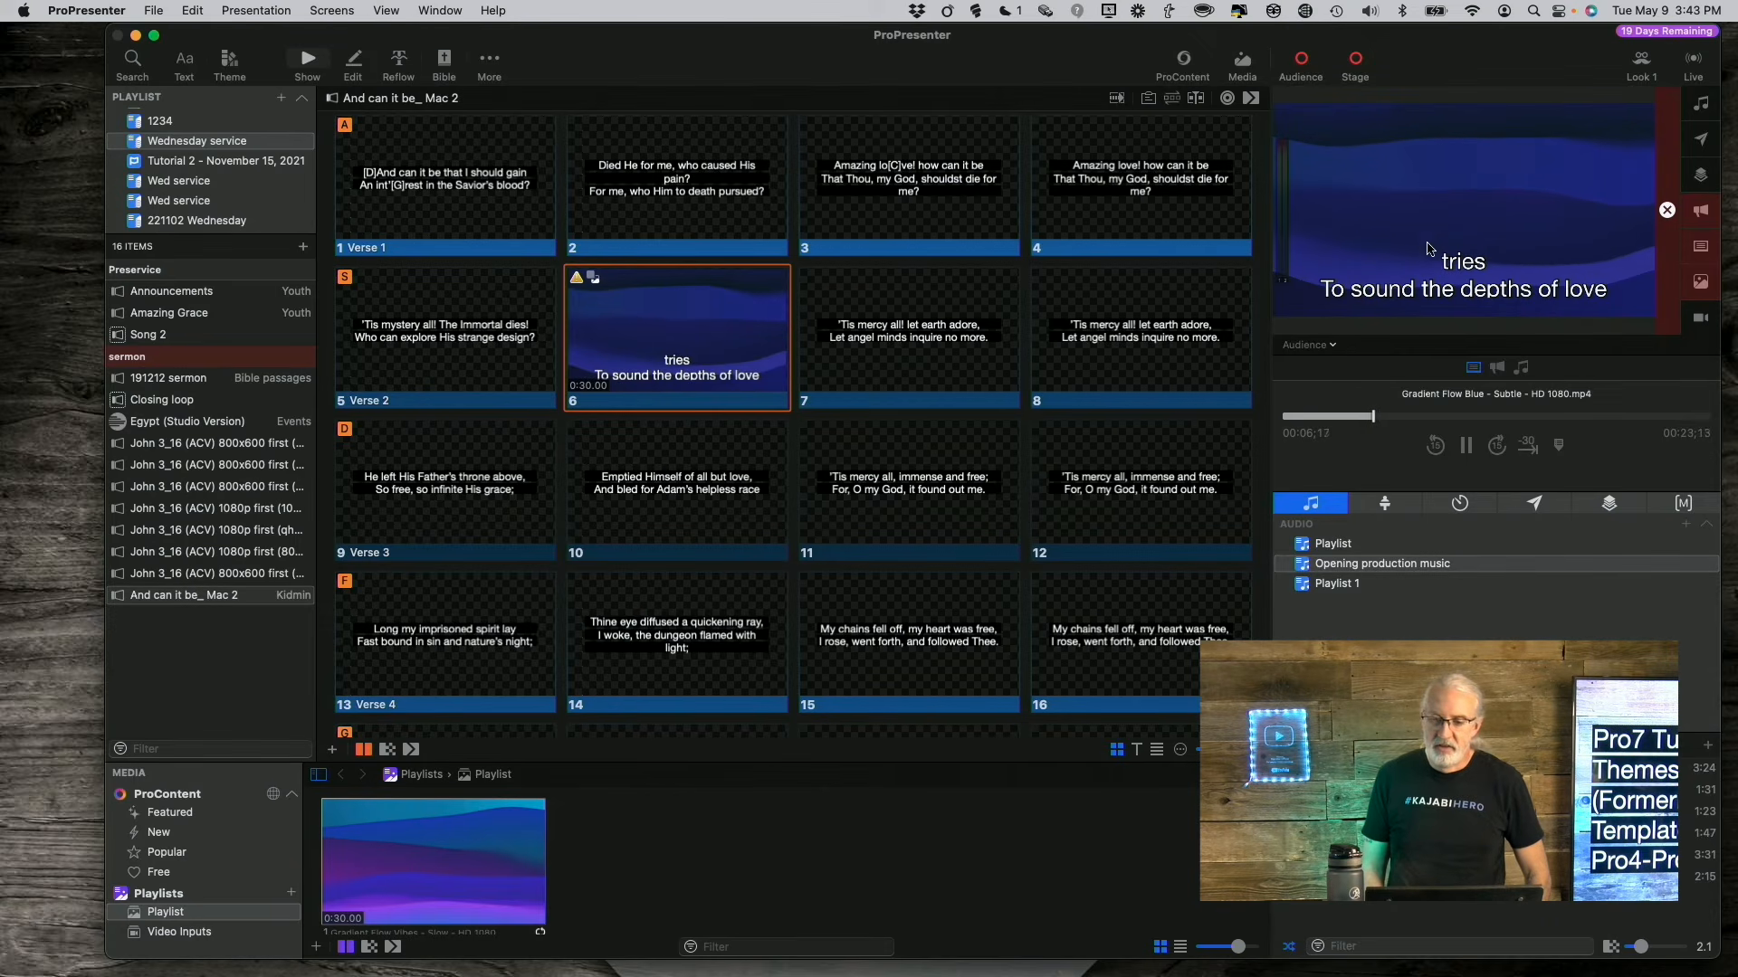
click(900, 299)
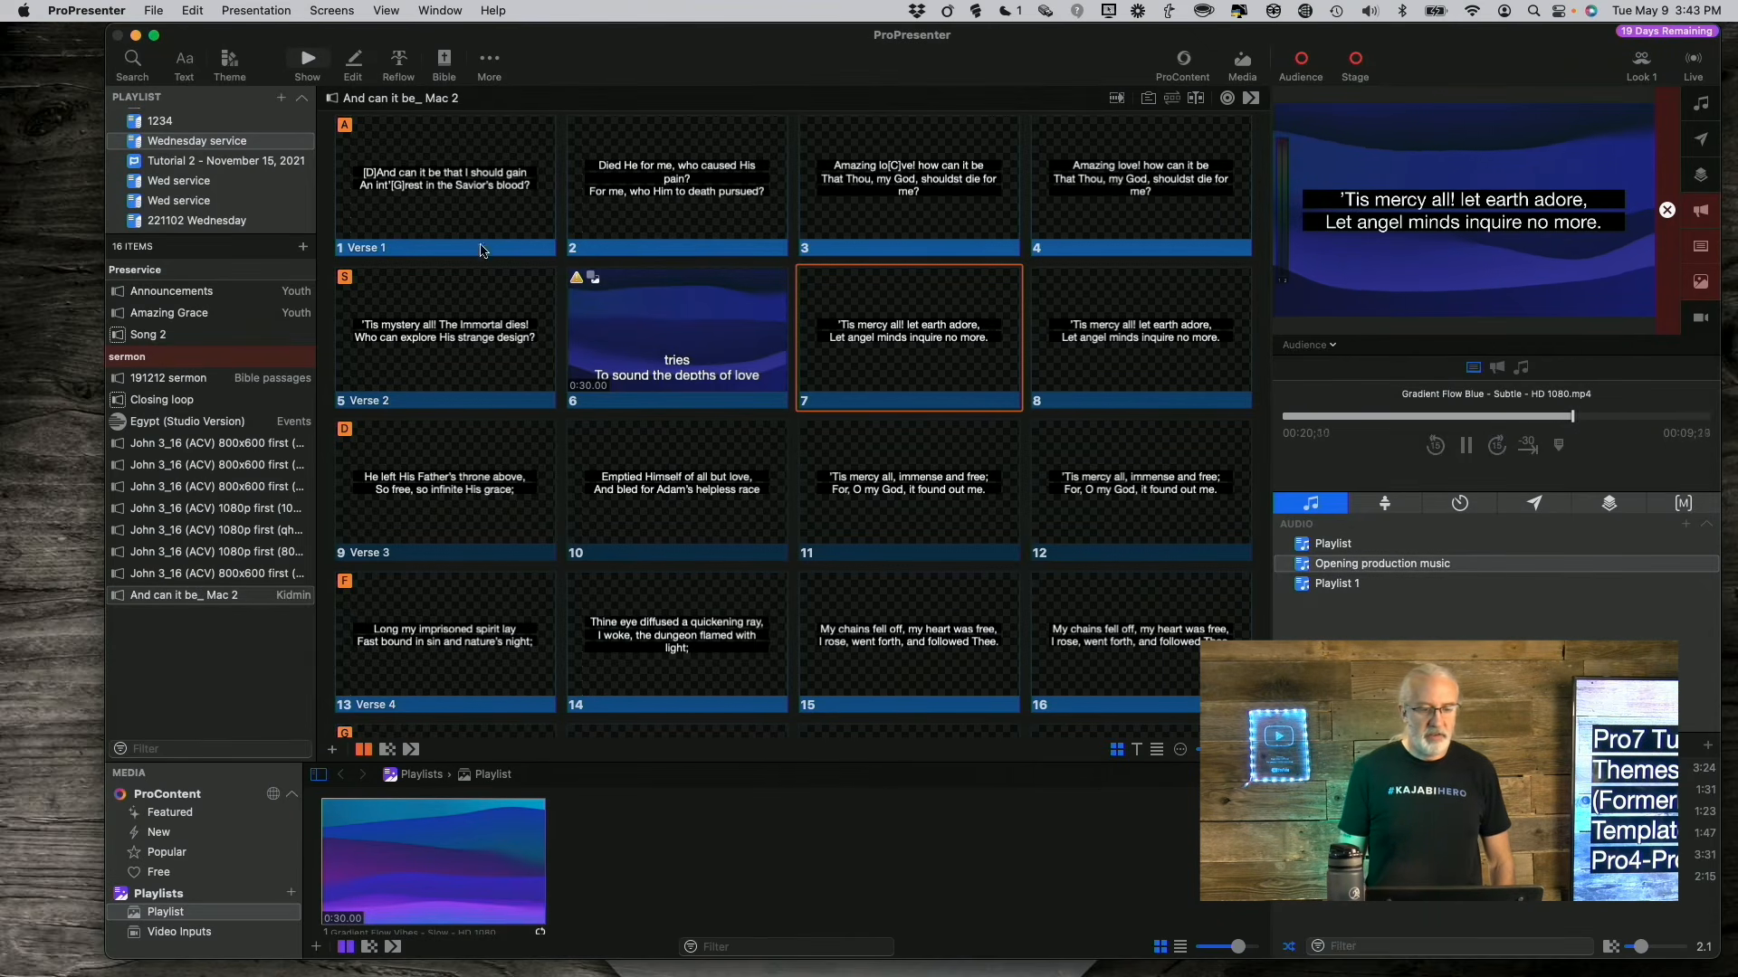
- Turn off media actions for themes and apply the 123456767 theme to slide 7
right_click(966, 336)
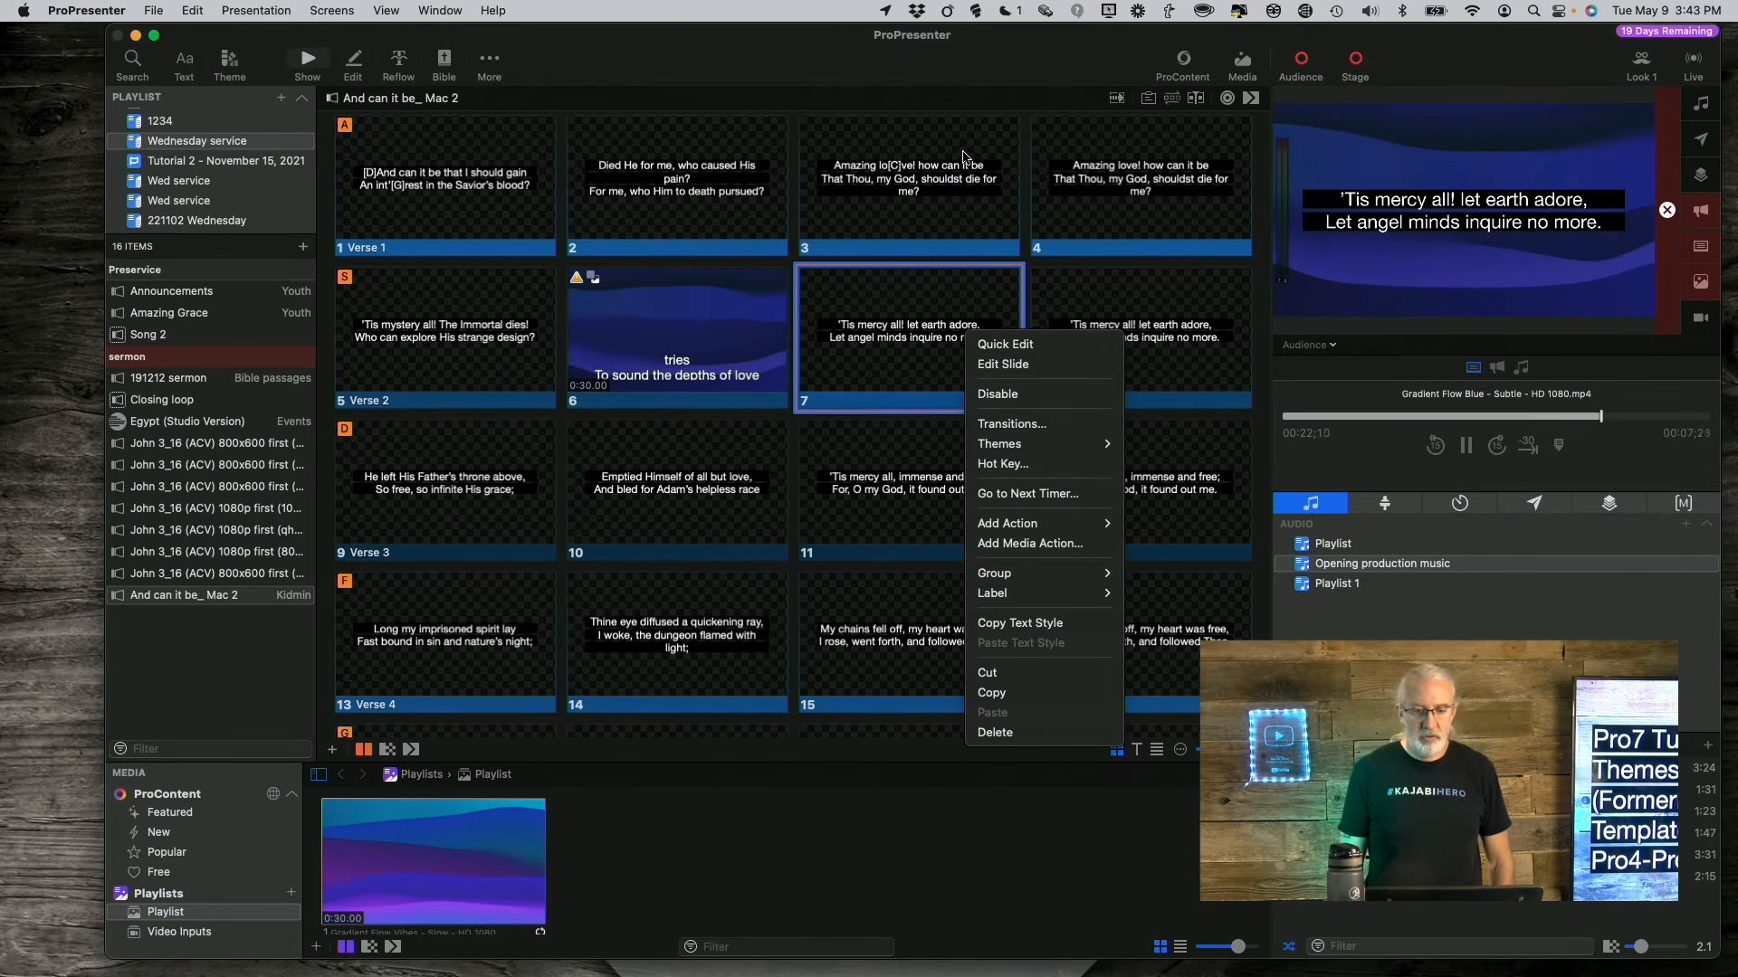
click(1016, 44)
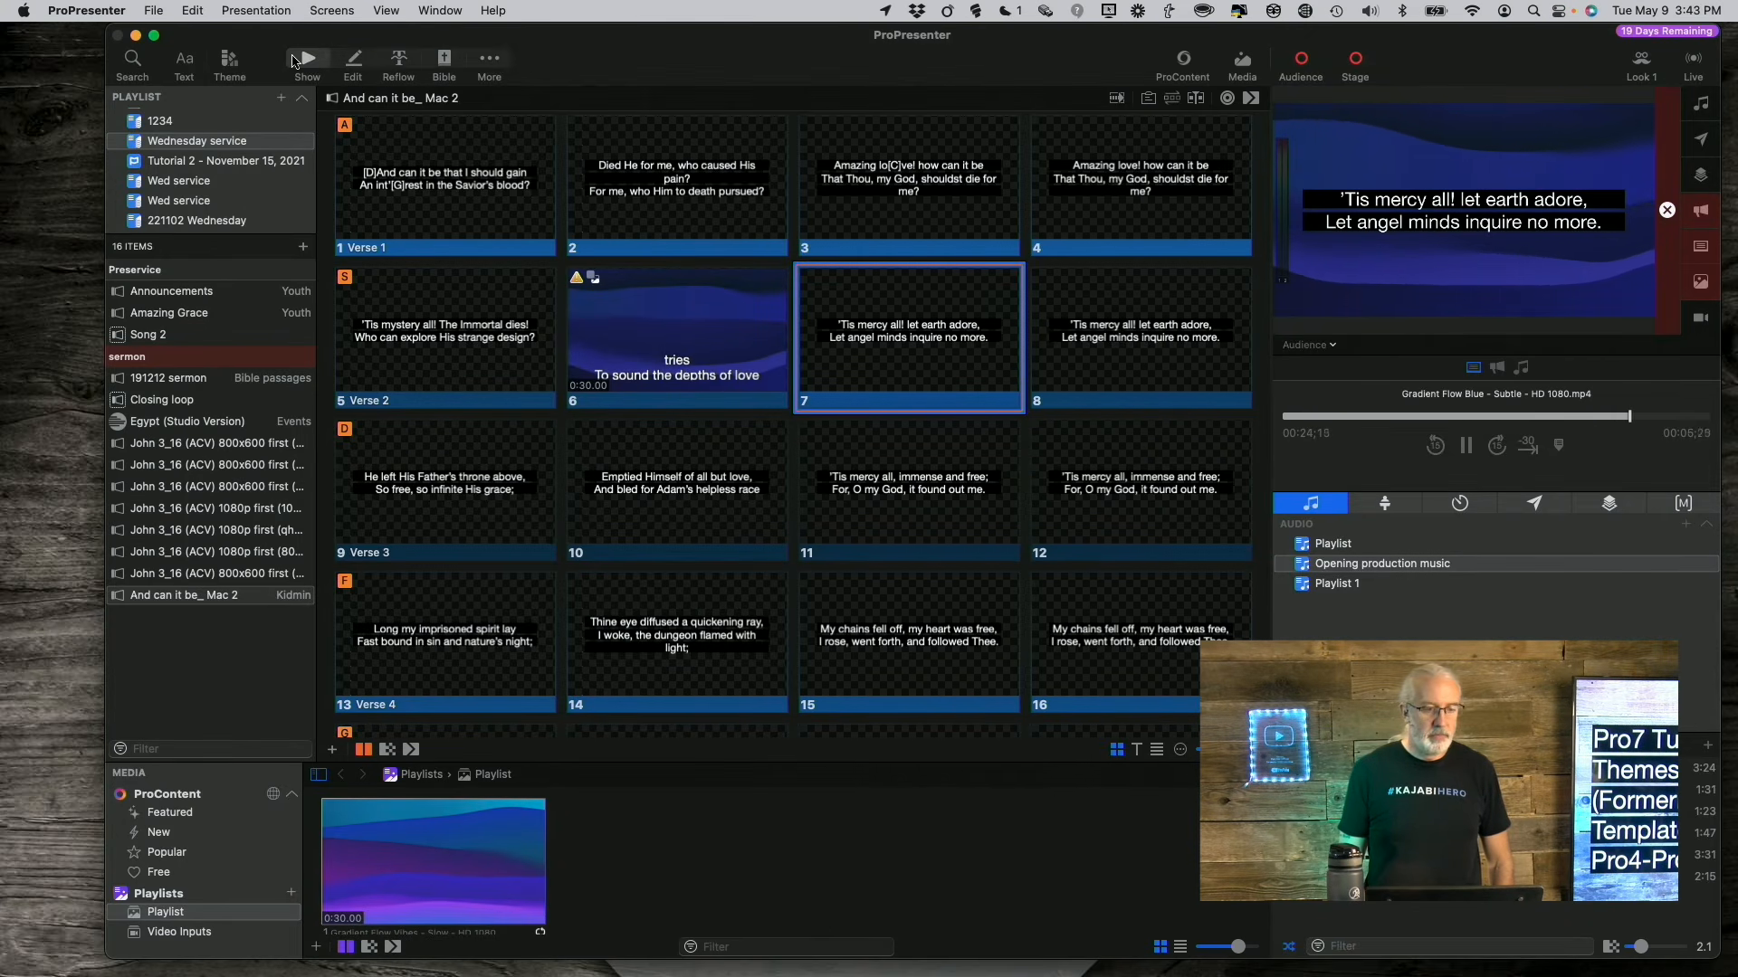
click(230, 61)
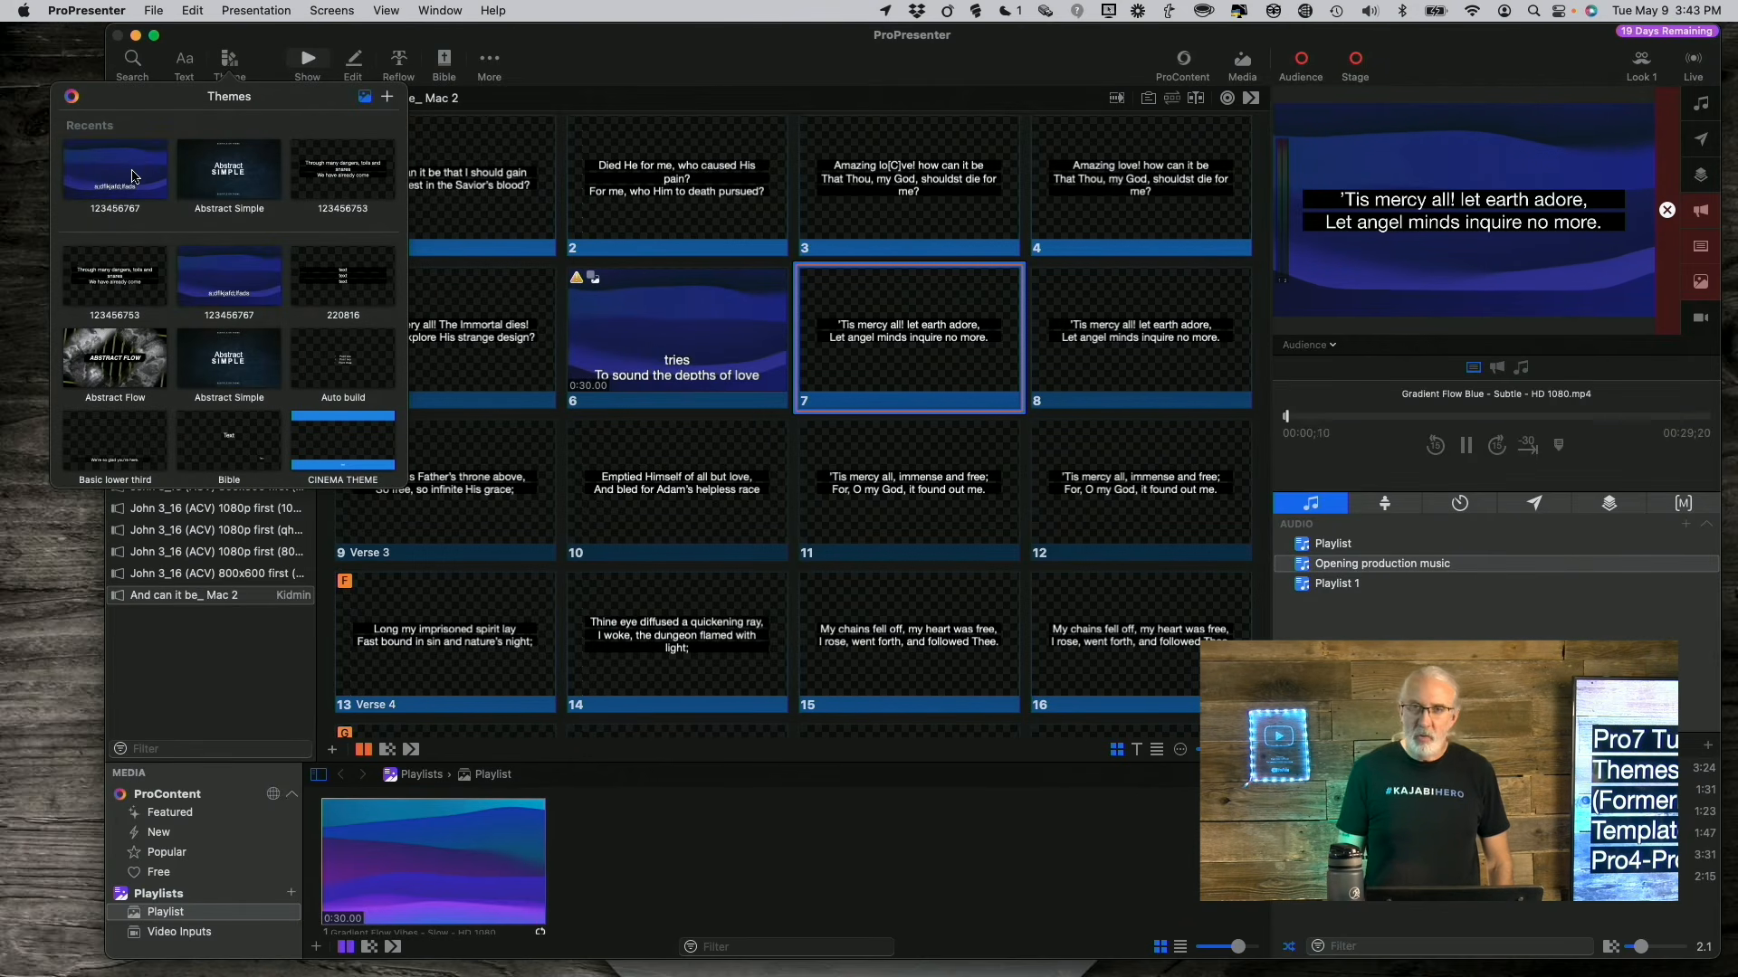
click(366, 102)
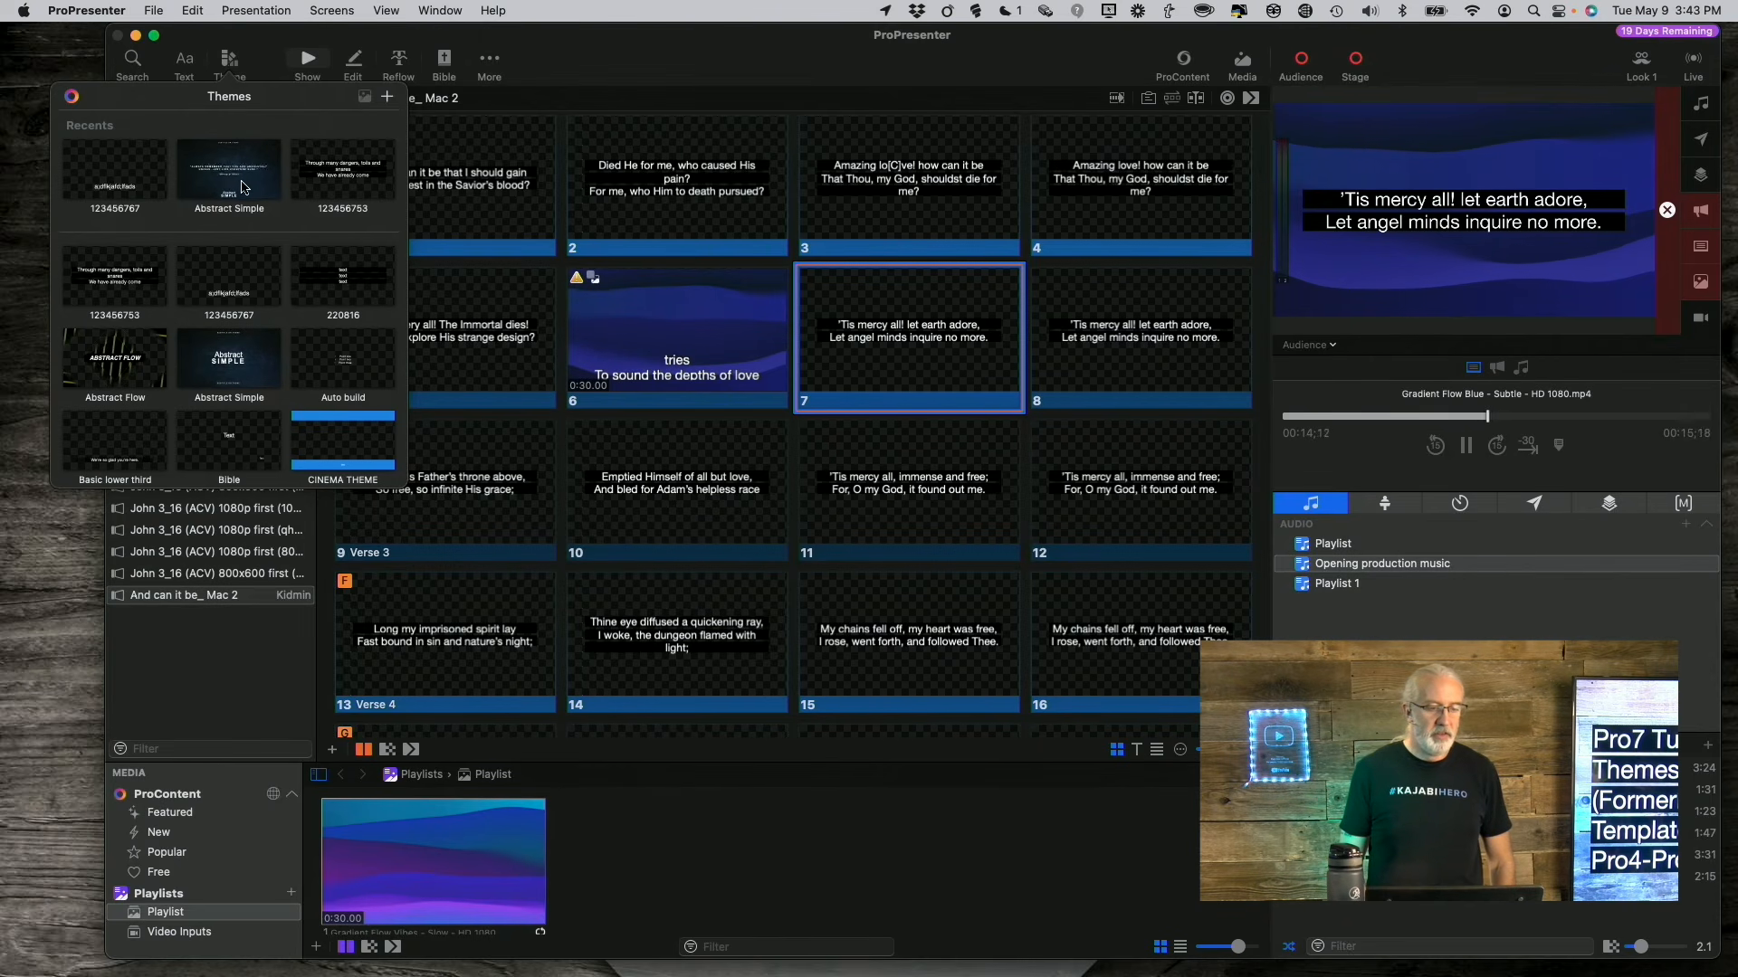
click(127, 179)
click(130, 163)
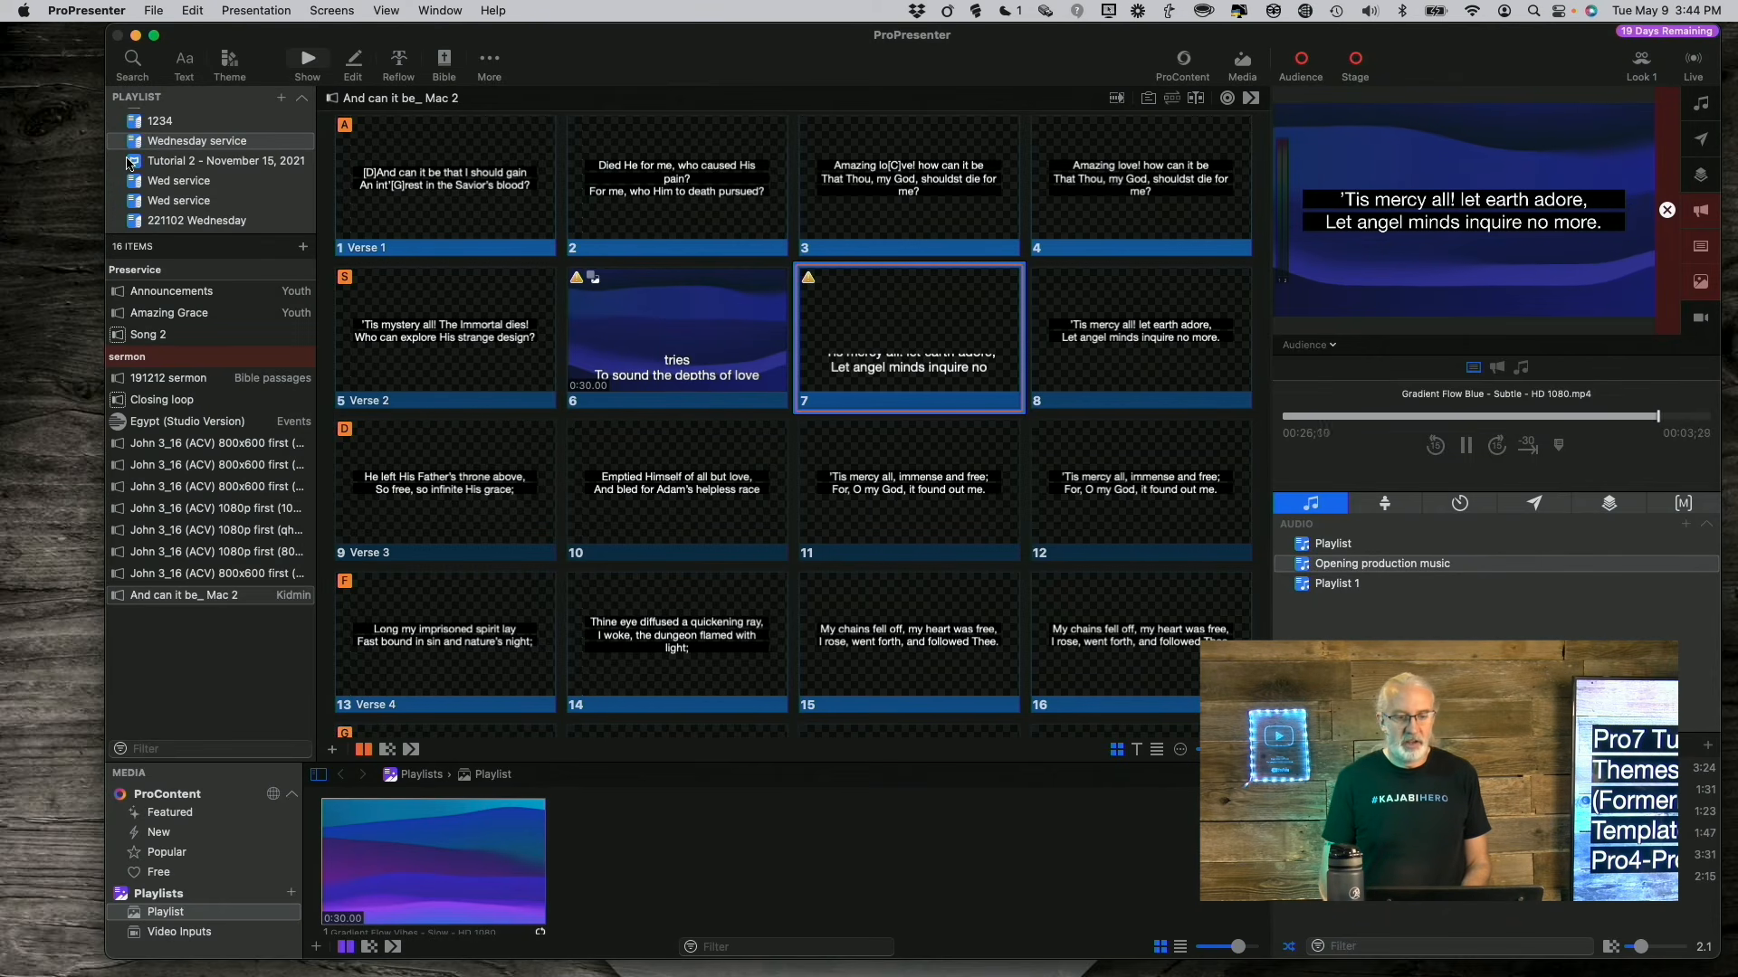